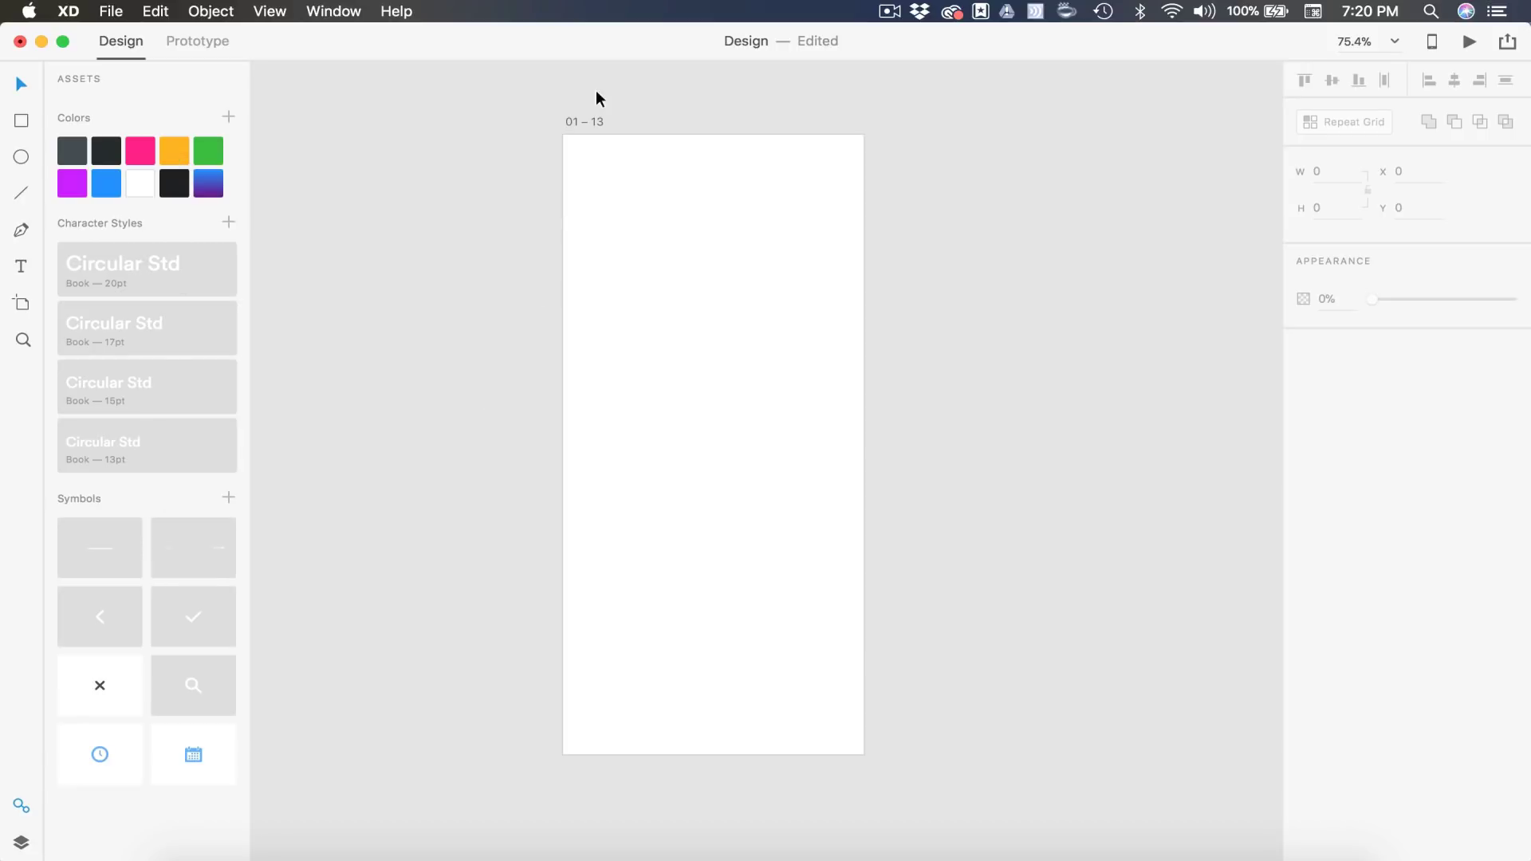
Rename the artboard to 01 and fill it with the dark colour swatch.
{"action": "left_click", "coordinate": [586, 119]}
{"action": "double_click", "coordinate": [586, 119]}
{"action": "type", "text": "01"}
{"action": "key", "text": "Return"}
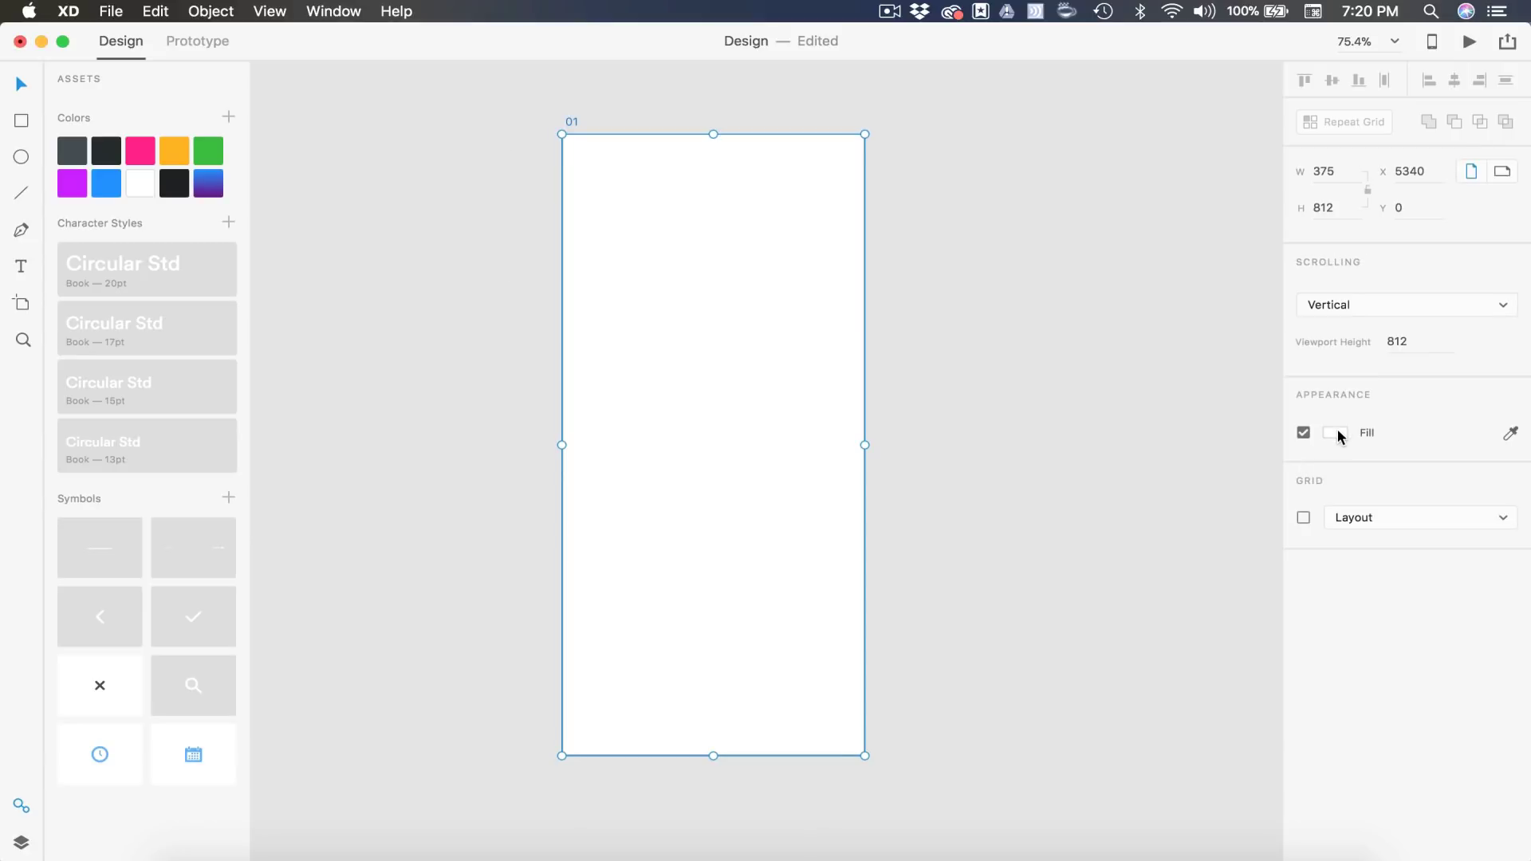
{"action": "left_click", "coordinate": [177, 185]}
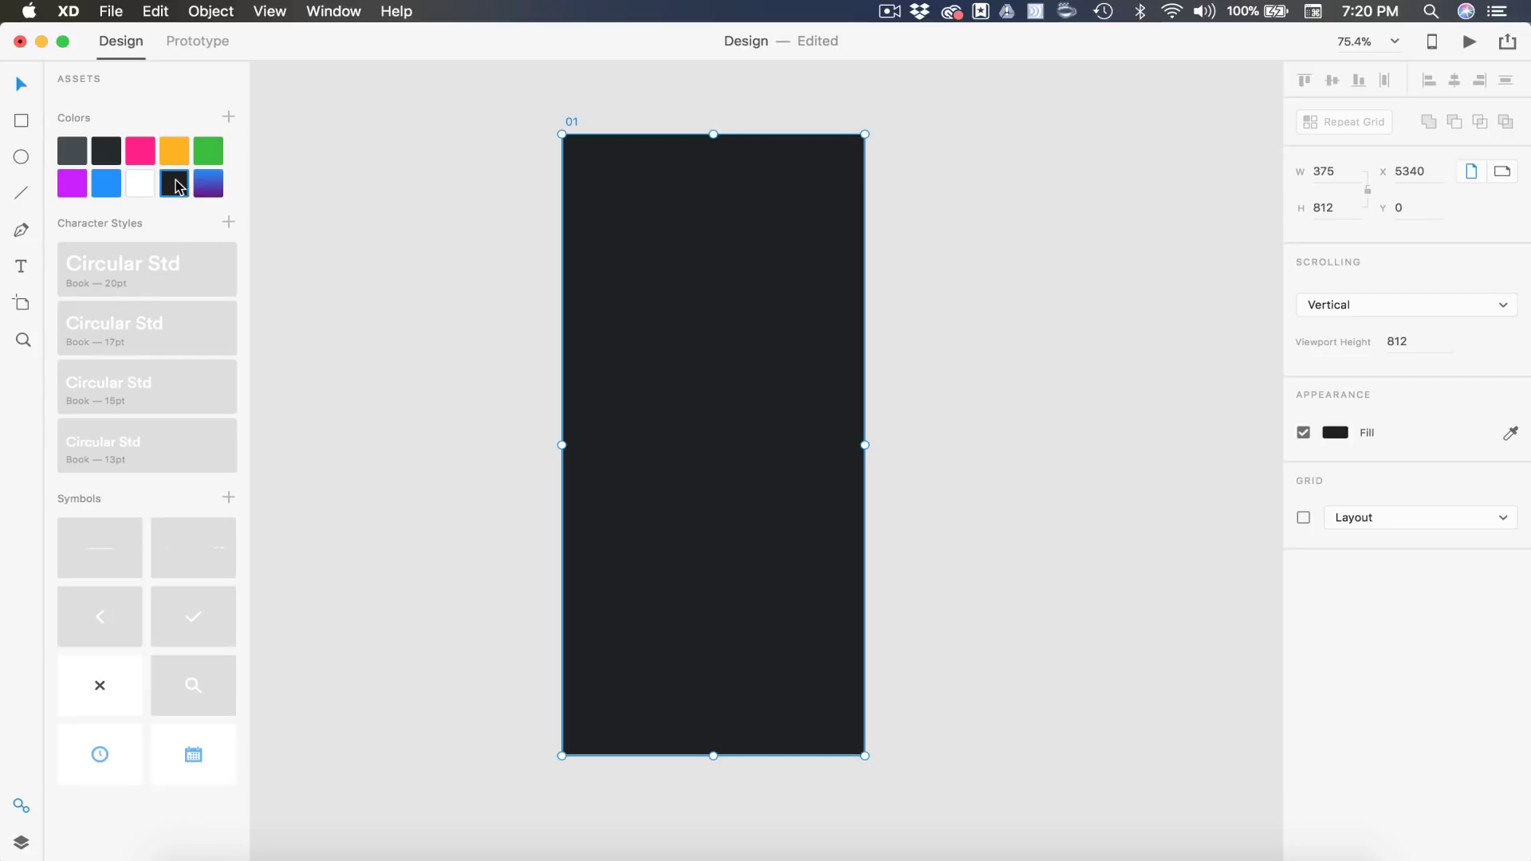
{"action": "right_click", "coordinate": [177, 185]}
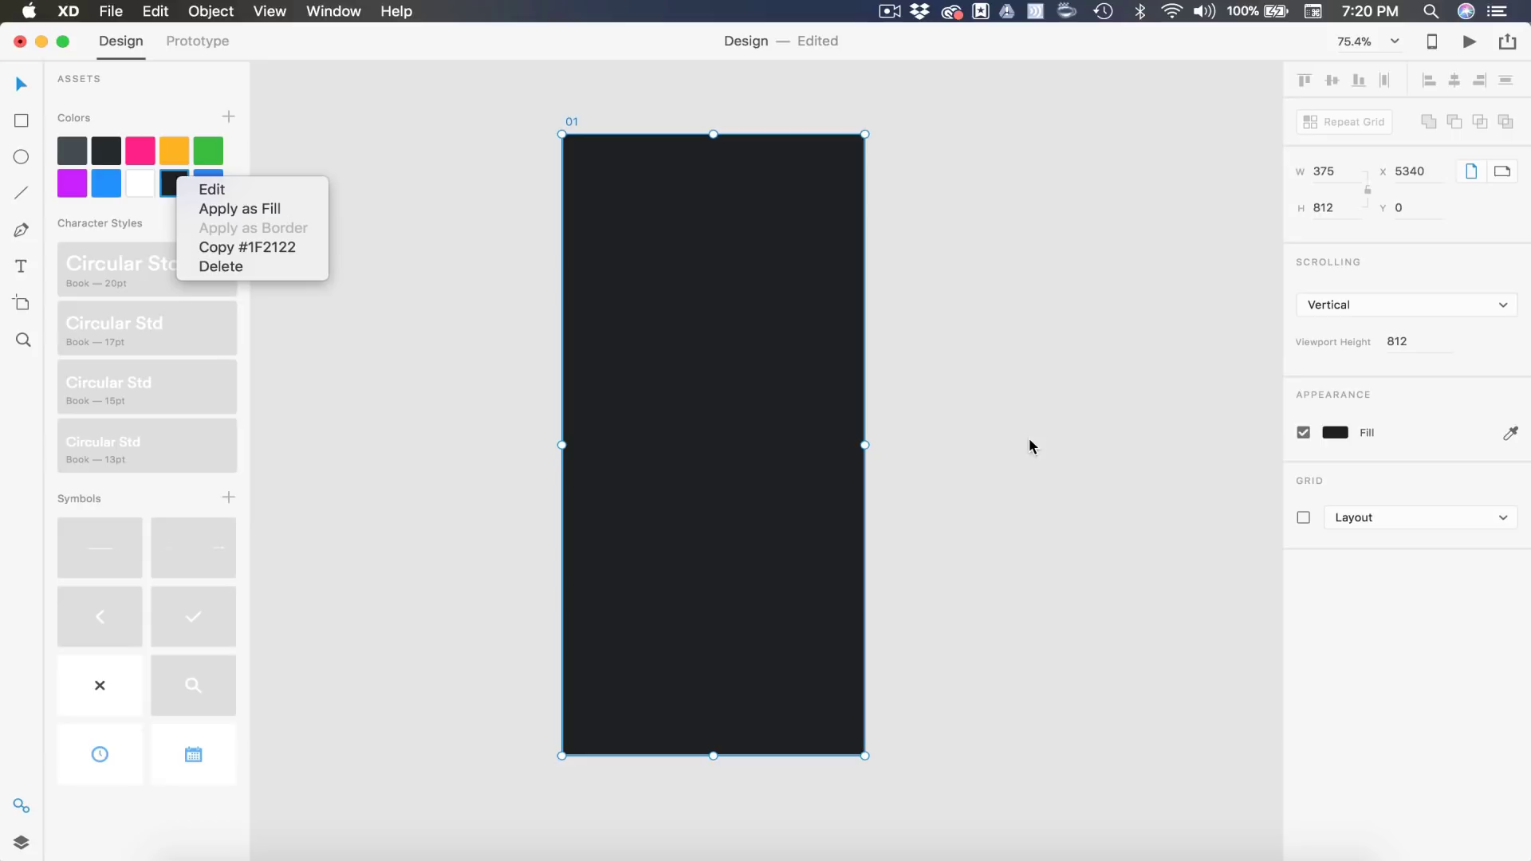
Turn on the artboard's layout grid with a single column.
{"action": "left_click", "coordinate": [1303, 518]}
{"action": "left_click", "coordinate": [1303, 519]}
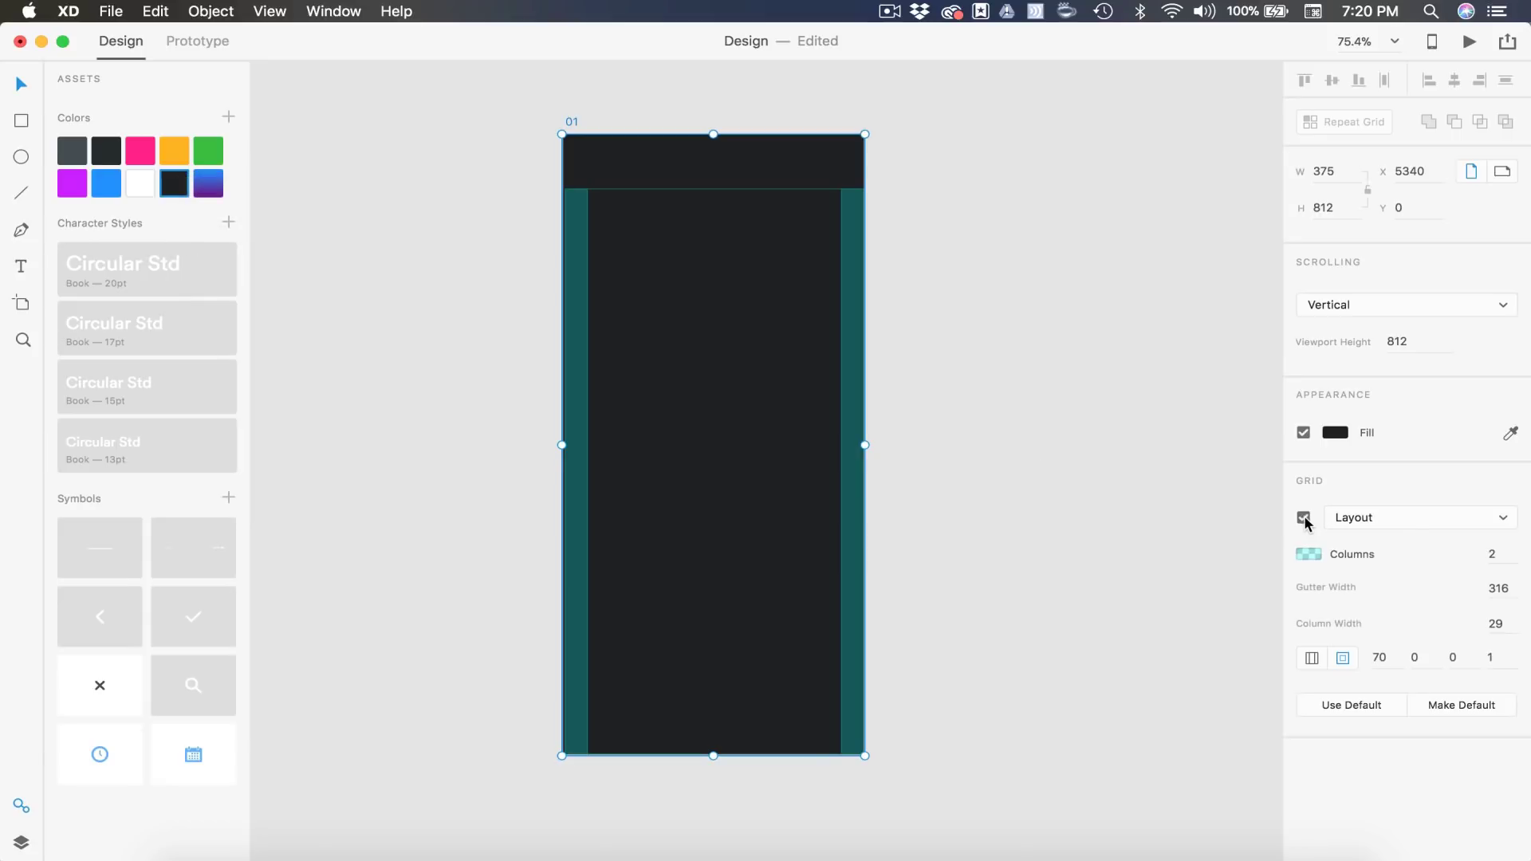
{"action": "left_click", "coordinate": [1495, 553]}
{"action": "type", "text": "1"}
{"action": "key", "text": "Return"}
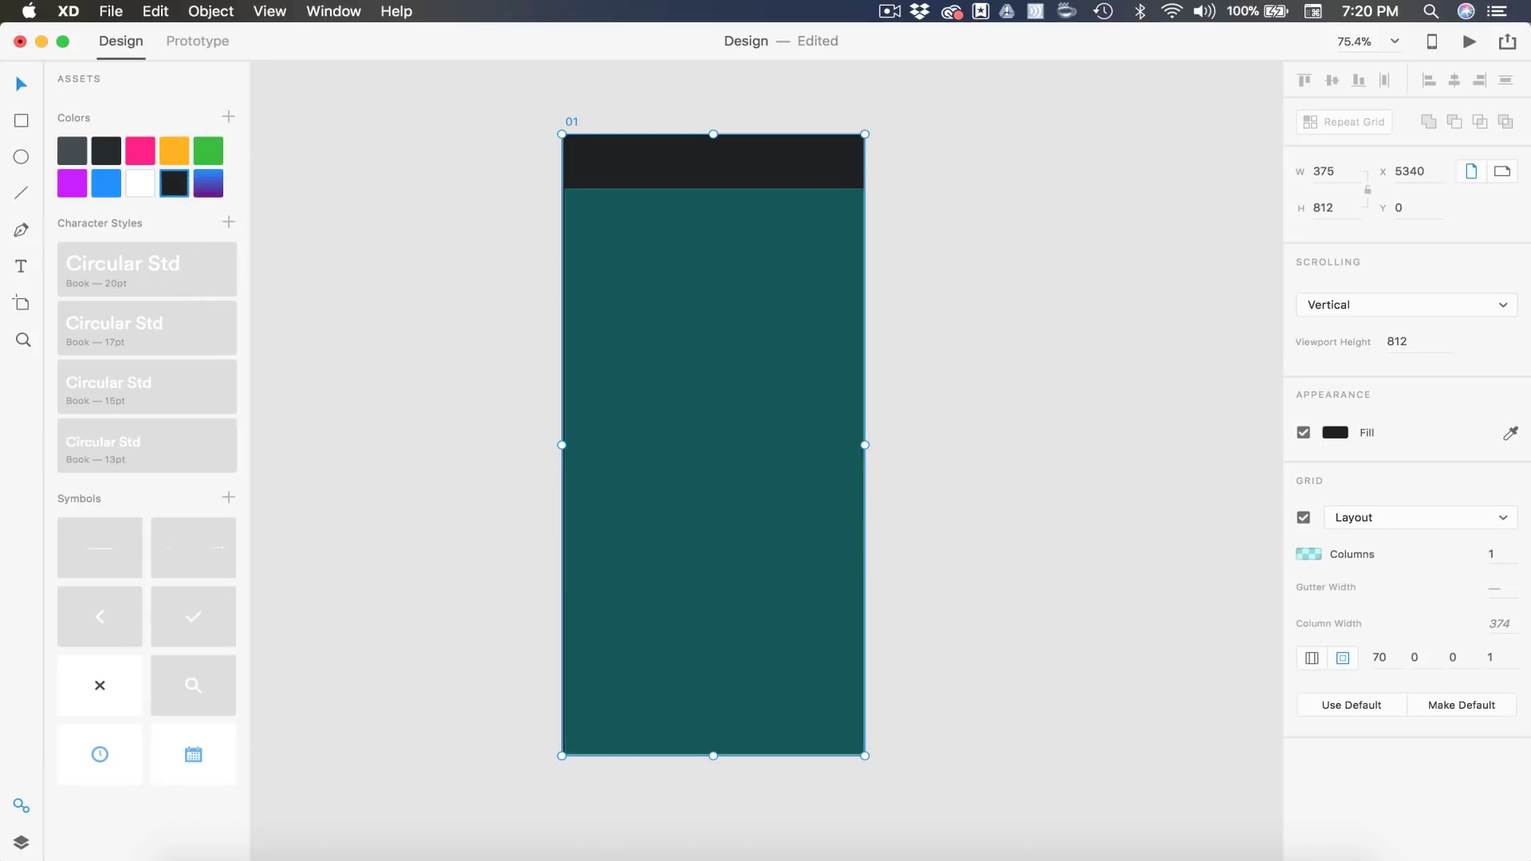
Set the layout grid margins to 70 top, 30 right, 0 bottom and 30 left.
{"action": "left_click", "coordinate": [1385, 658]}
{"action": "left_click", "coordinate": [1420, 656]}
{"action": "type", "text": "30"}
{"action": "key", "text": "Tab"}
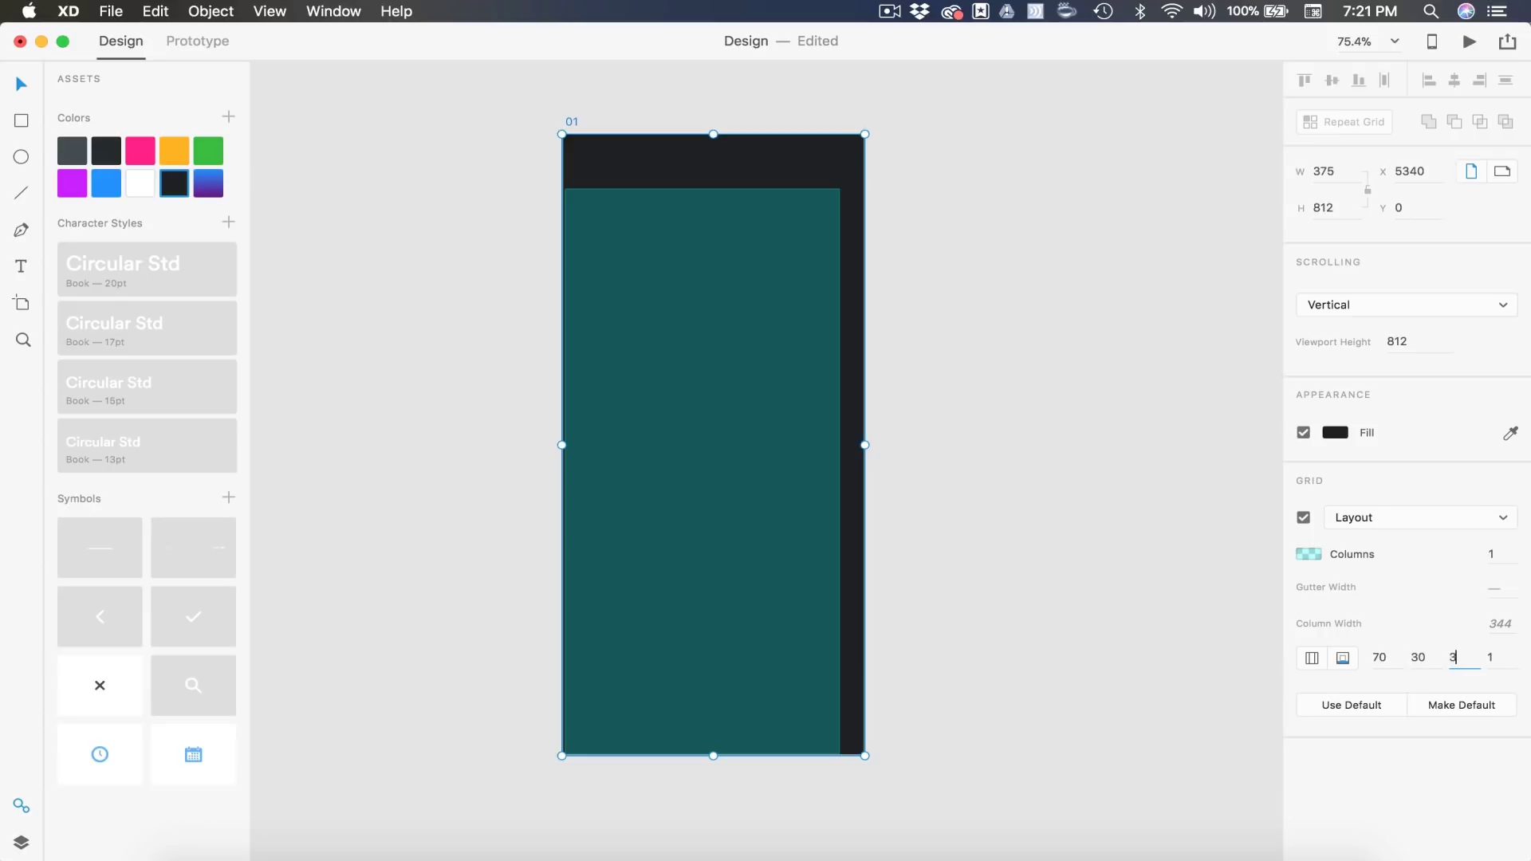
{"action": "key", "text": "Tab"}
{"action": "type", "text": "0"}
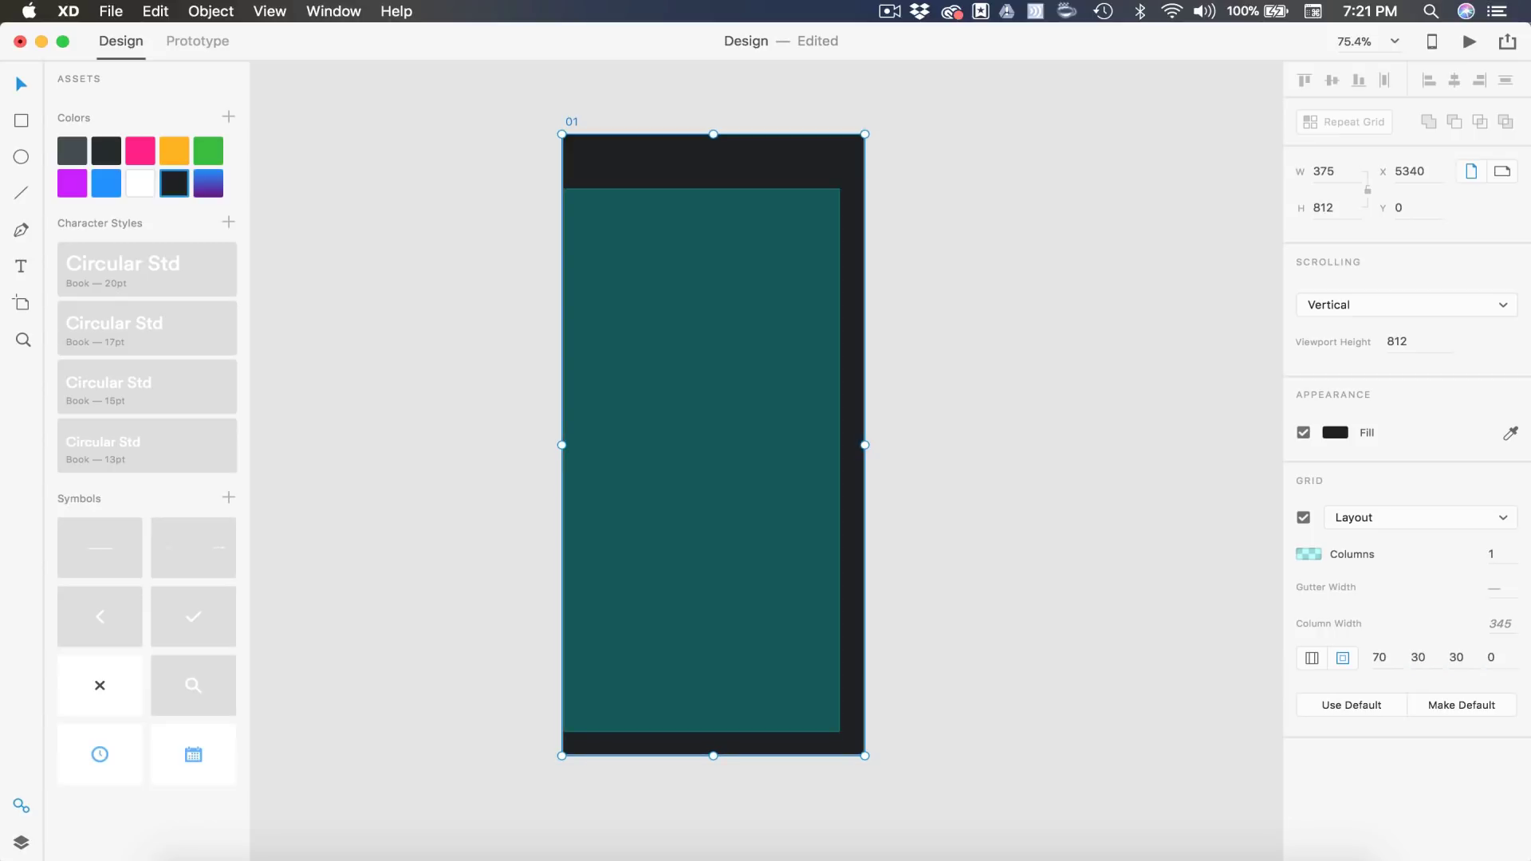
{"action": "left_click", "coordinate": [1457, 657]}
{"action": "type", "text": "0"}
{"action": "key", "text": "Tab"}
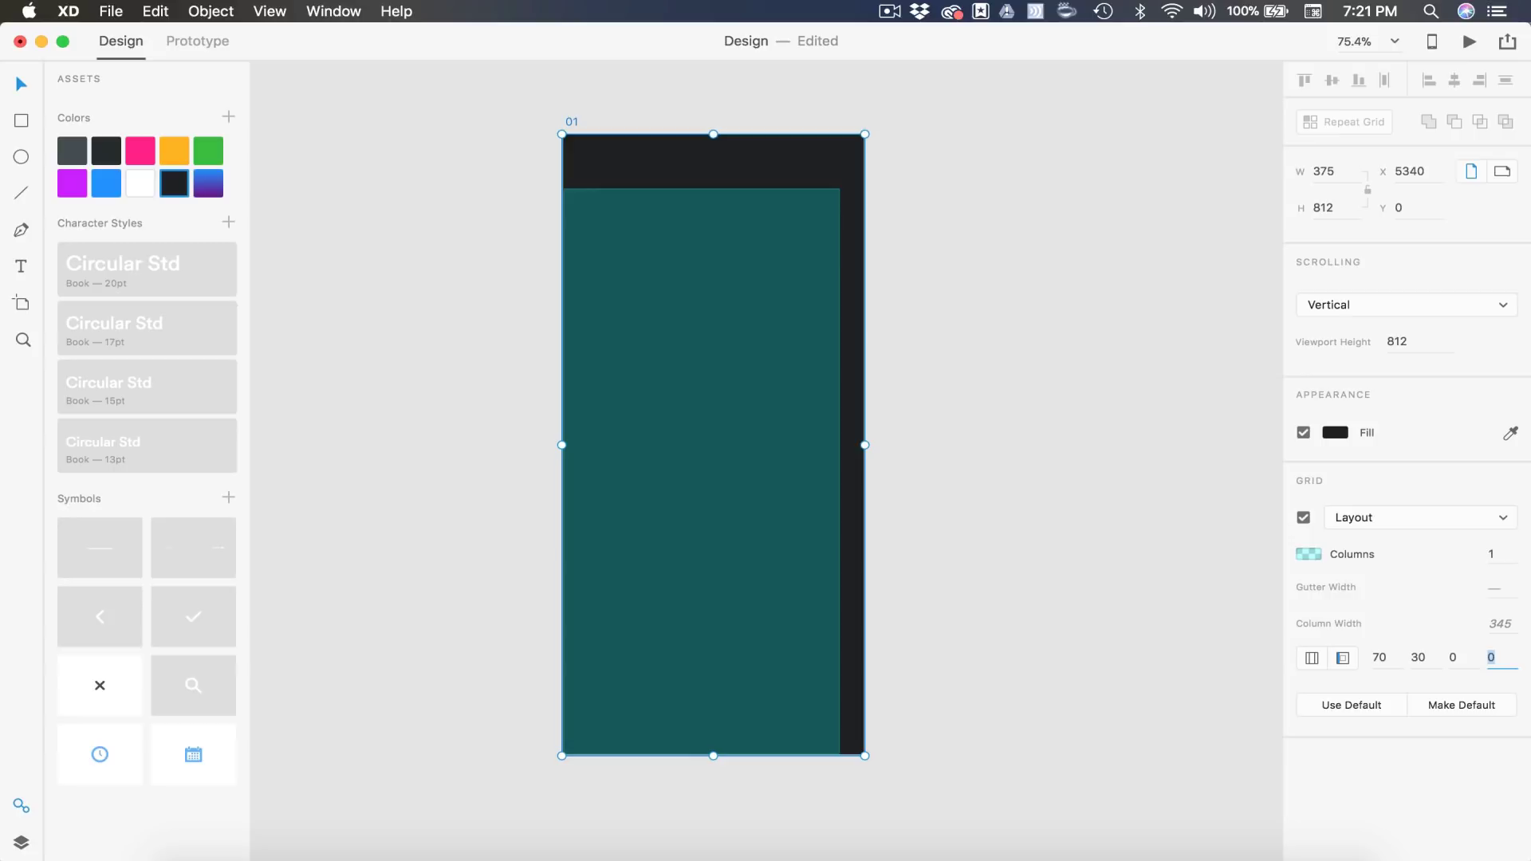
{"action": "type", "text": "30"}
{"action": "key", "text": "Tab"}
Place the iOS status bar at the top and the home indicator aligned to the artboard bottom.
{"action": "left_click", "coordinate": [360, 488]}
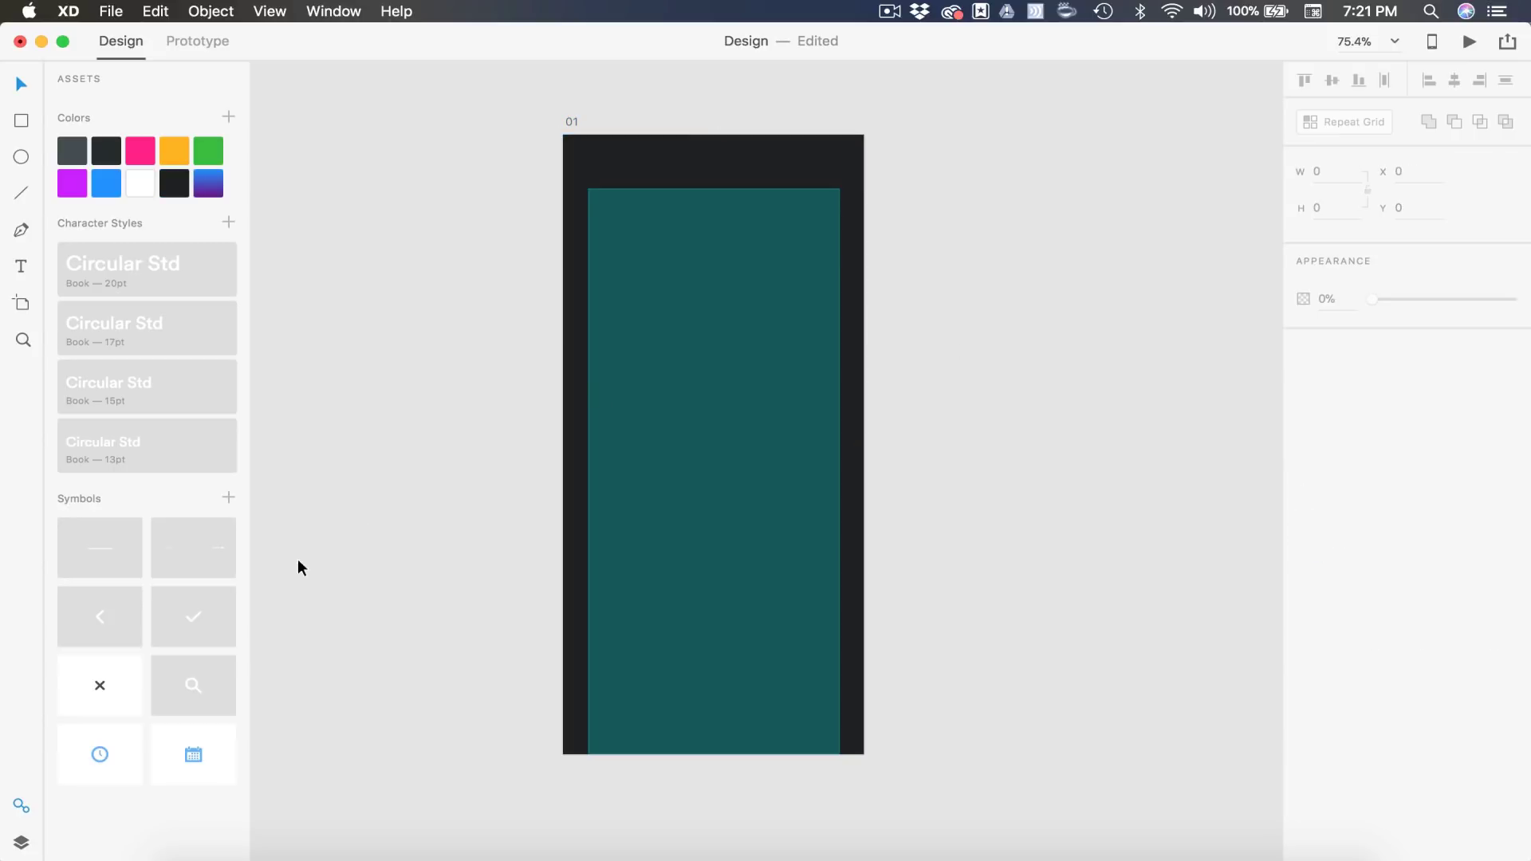
{"action": "left_click_drag", "start_coordinate": [204, 550], "coordinate": [849, 158]}
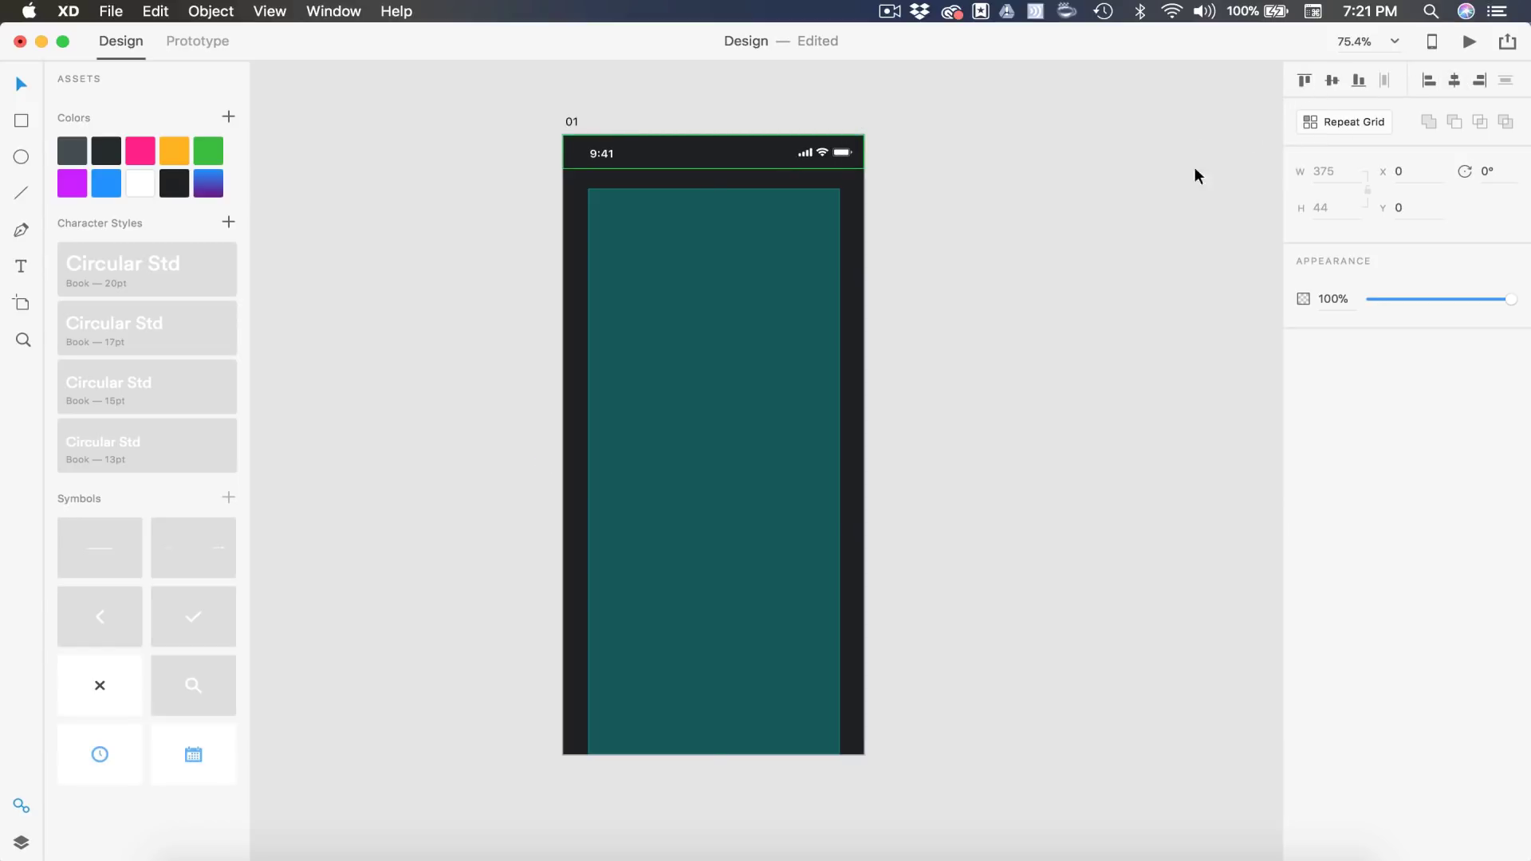
{"action": "left_click", "coordinate": [1139, 248]}
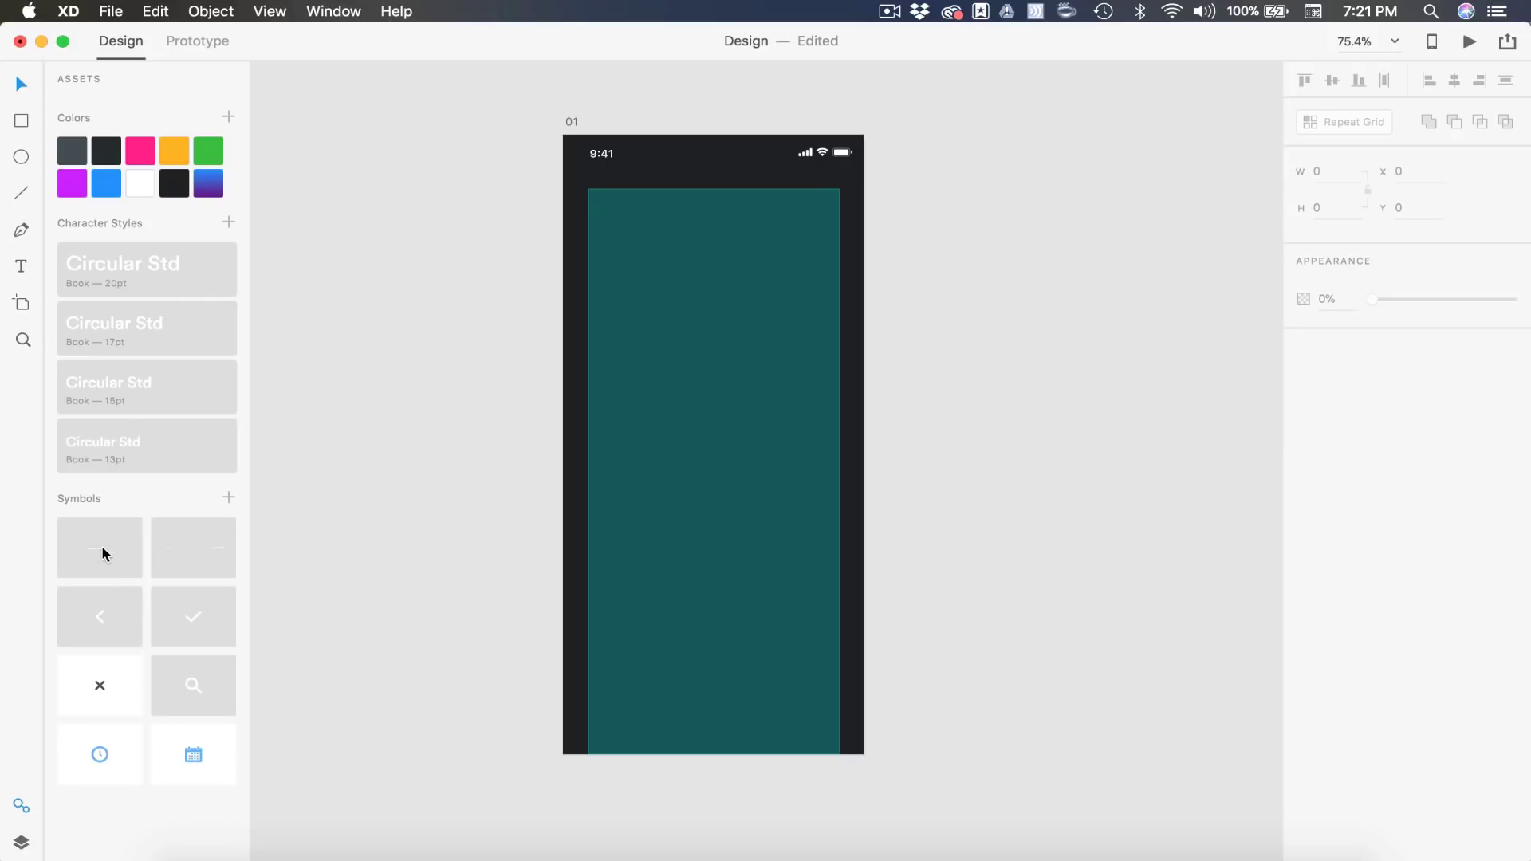
{"action": "left_click_drag", "start_coordinate": [103, 550], "coordinate": [729, 591]}
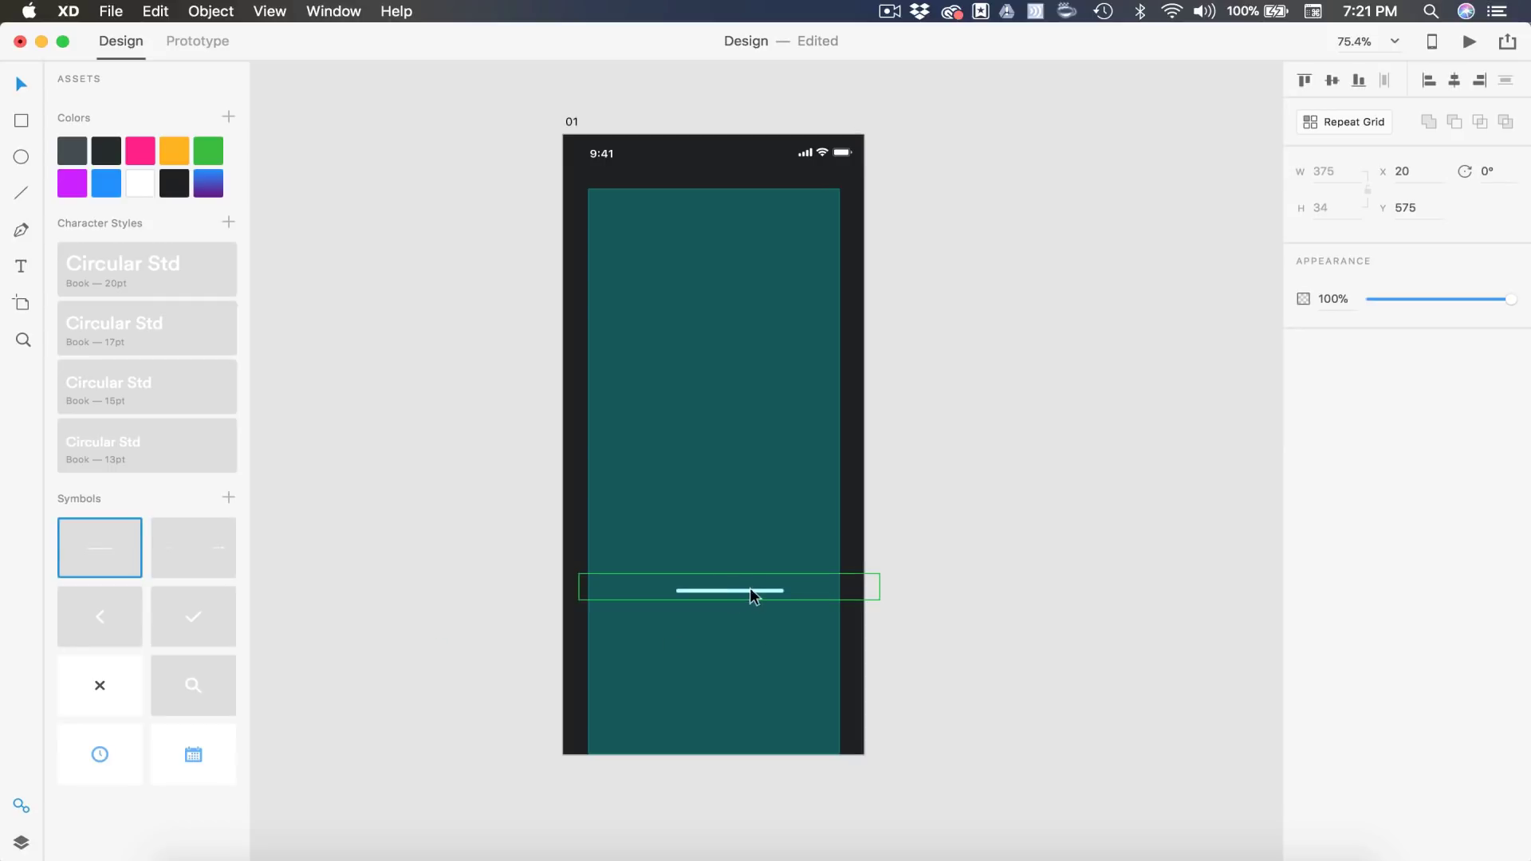
{"action": "left_click", "coordinate": [1454, 81]}
{"action": "left_click", "coordinate": [1356, 83]}
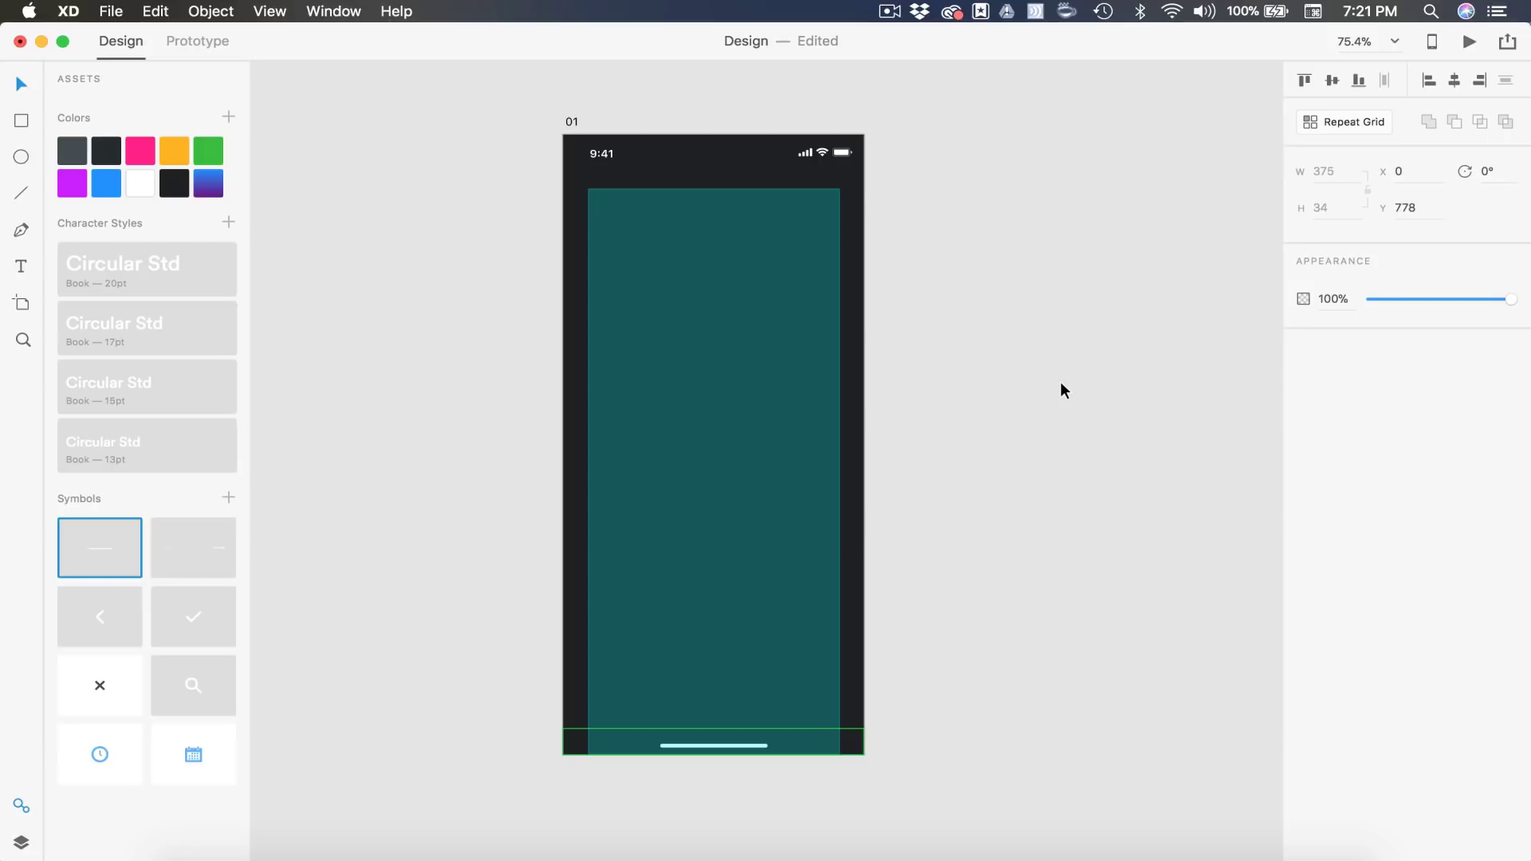
{"action": "left_click", "coordinate": [1063, 388]}
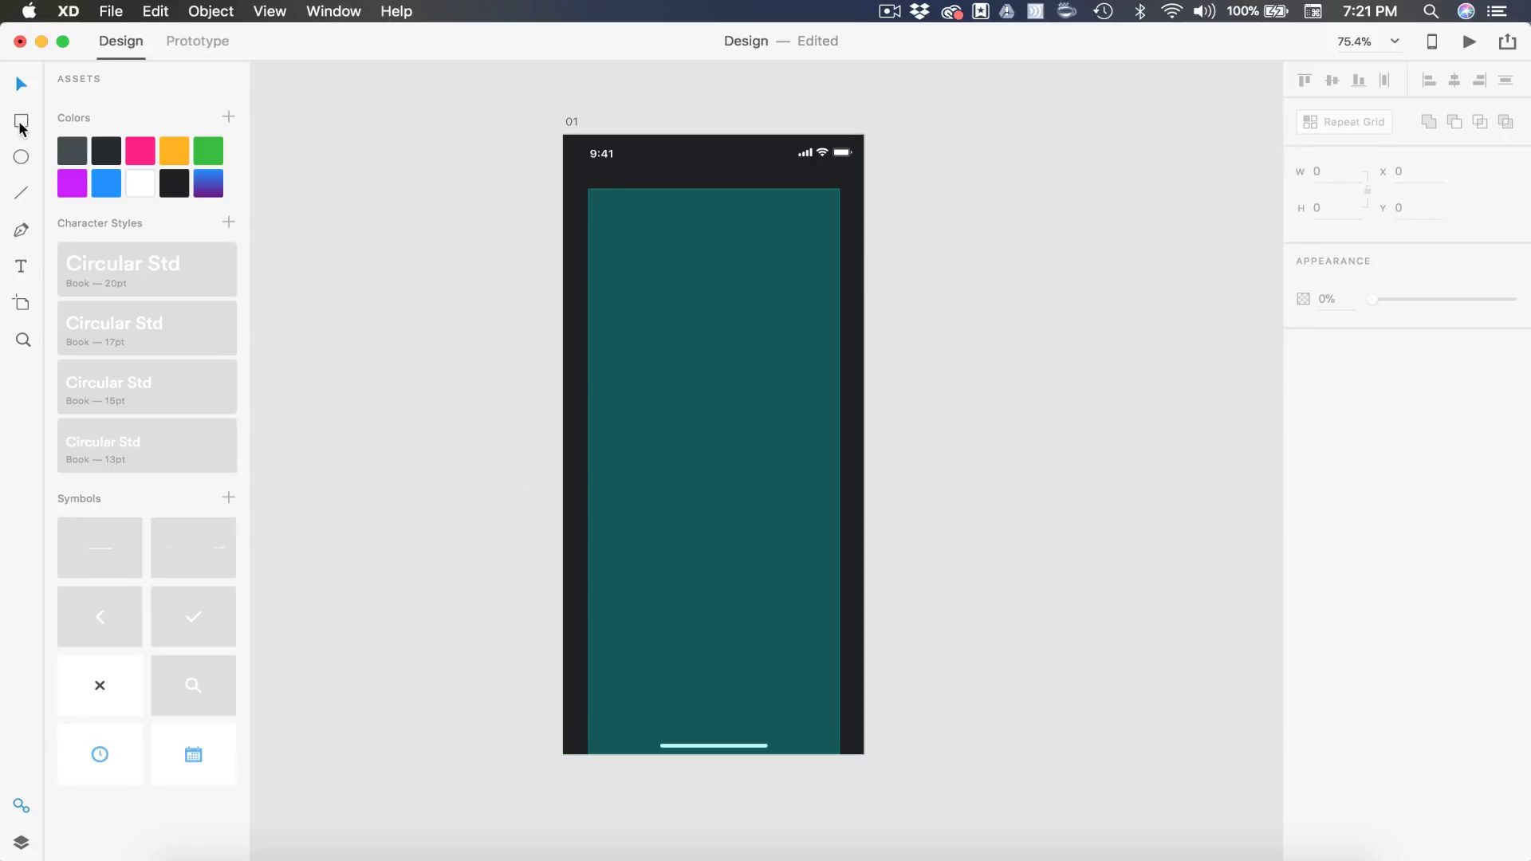
Draw a 130-px tall borderless header rectangle filled with the dark colour.
{"action": "mouse_move", "coordinate": [564, 136]}
{"action": "left_mouse_down"}
{"action": "mouse_move", "coordinate": [680, 280]}
{"action": "mouse_move", "coordinate": [864, 262]}
{"action": "left_mouse_up"}
{"action": "left_click", "coordinate": [1340, 208]}
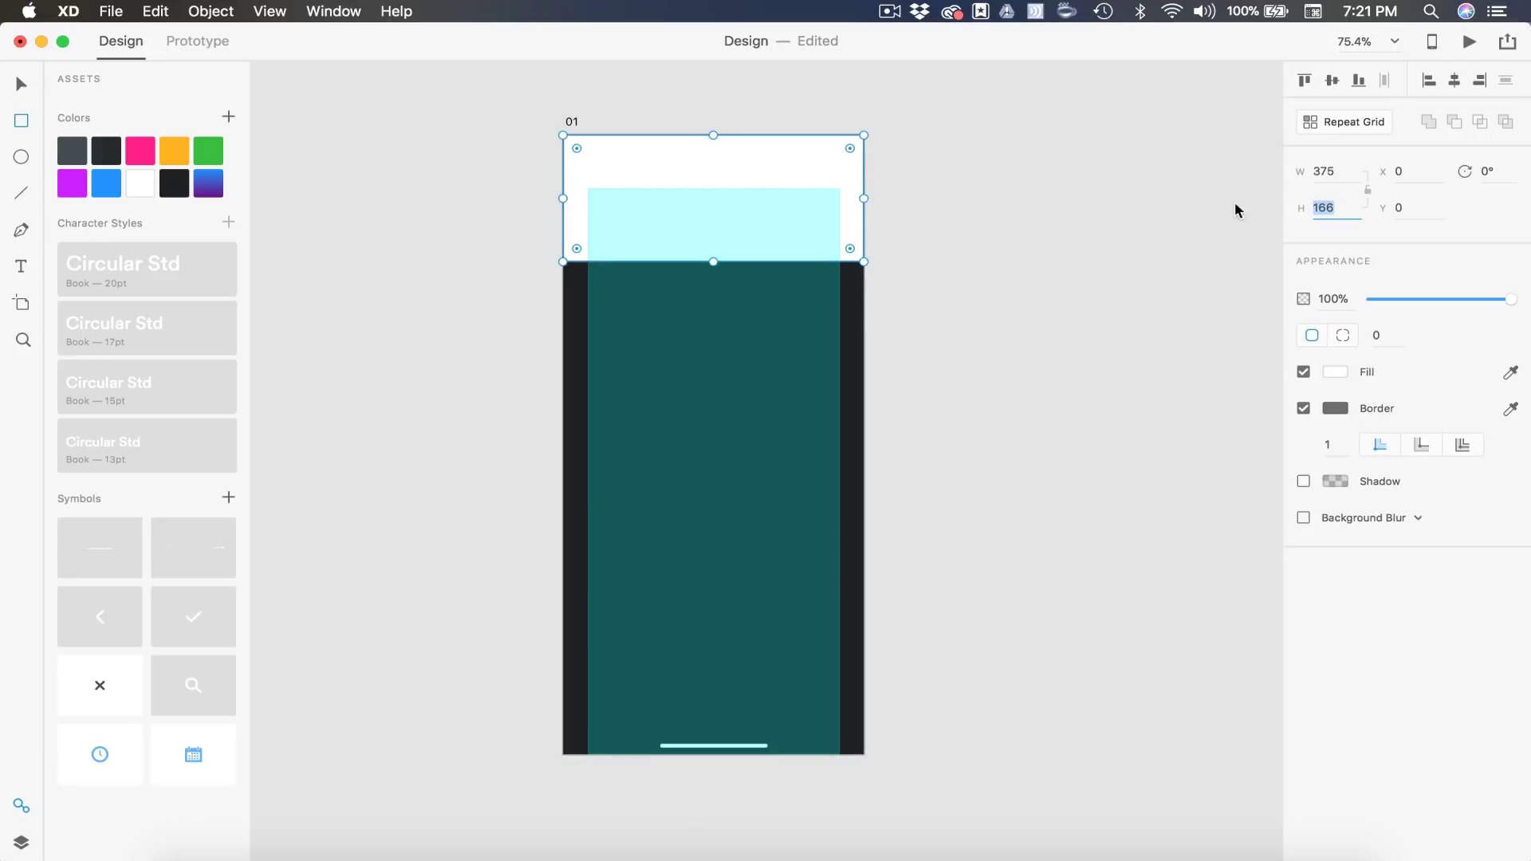
{"action": "type", "text": "130"}
{"action": "key", "text": "Return"}
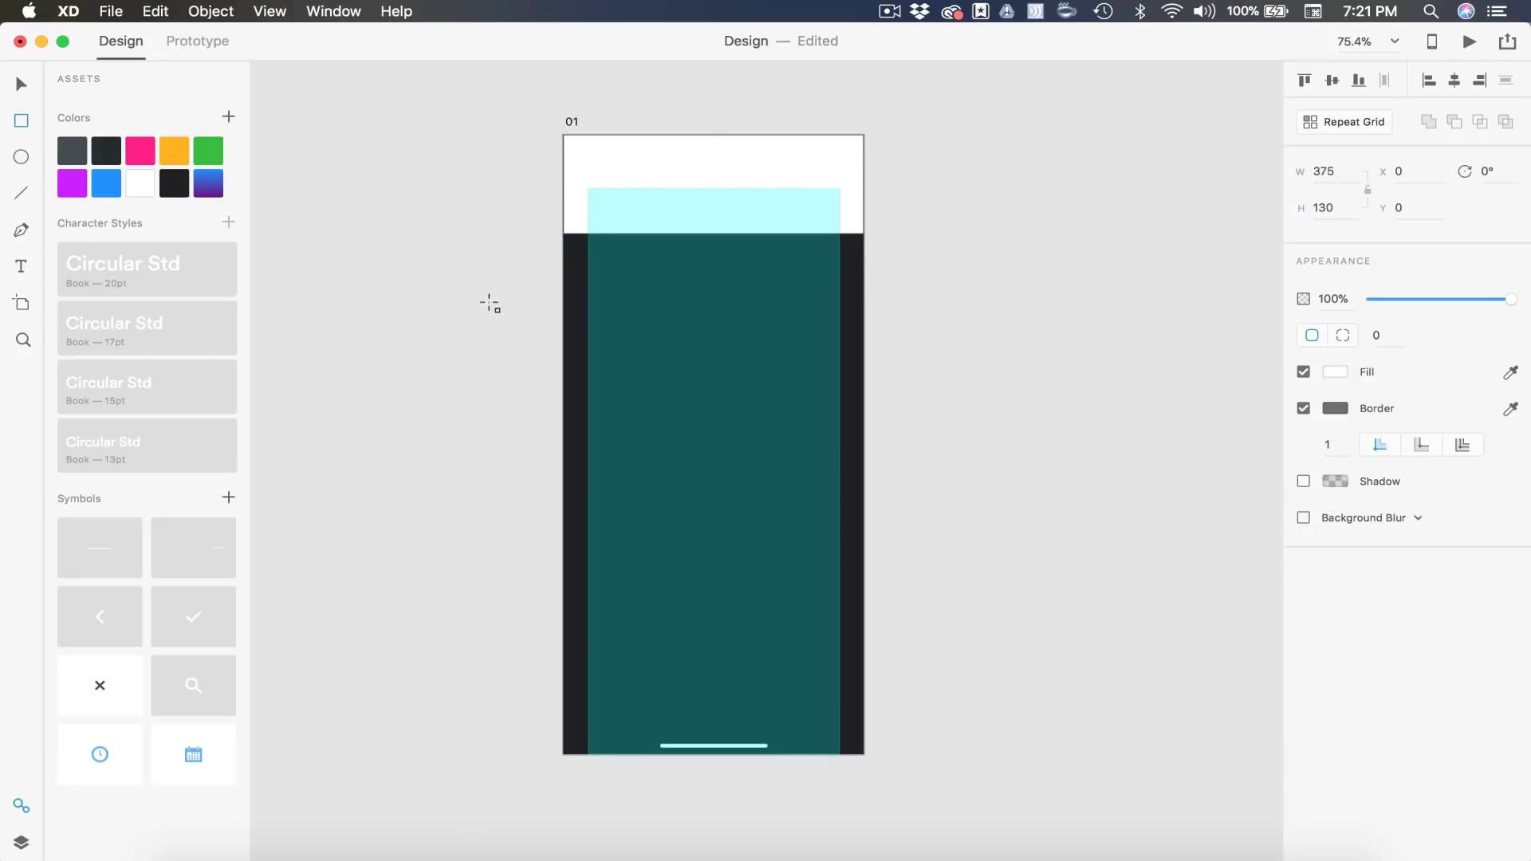
{"action": "left_click", "coordinate": [786, 202]}
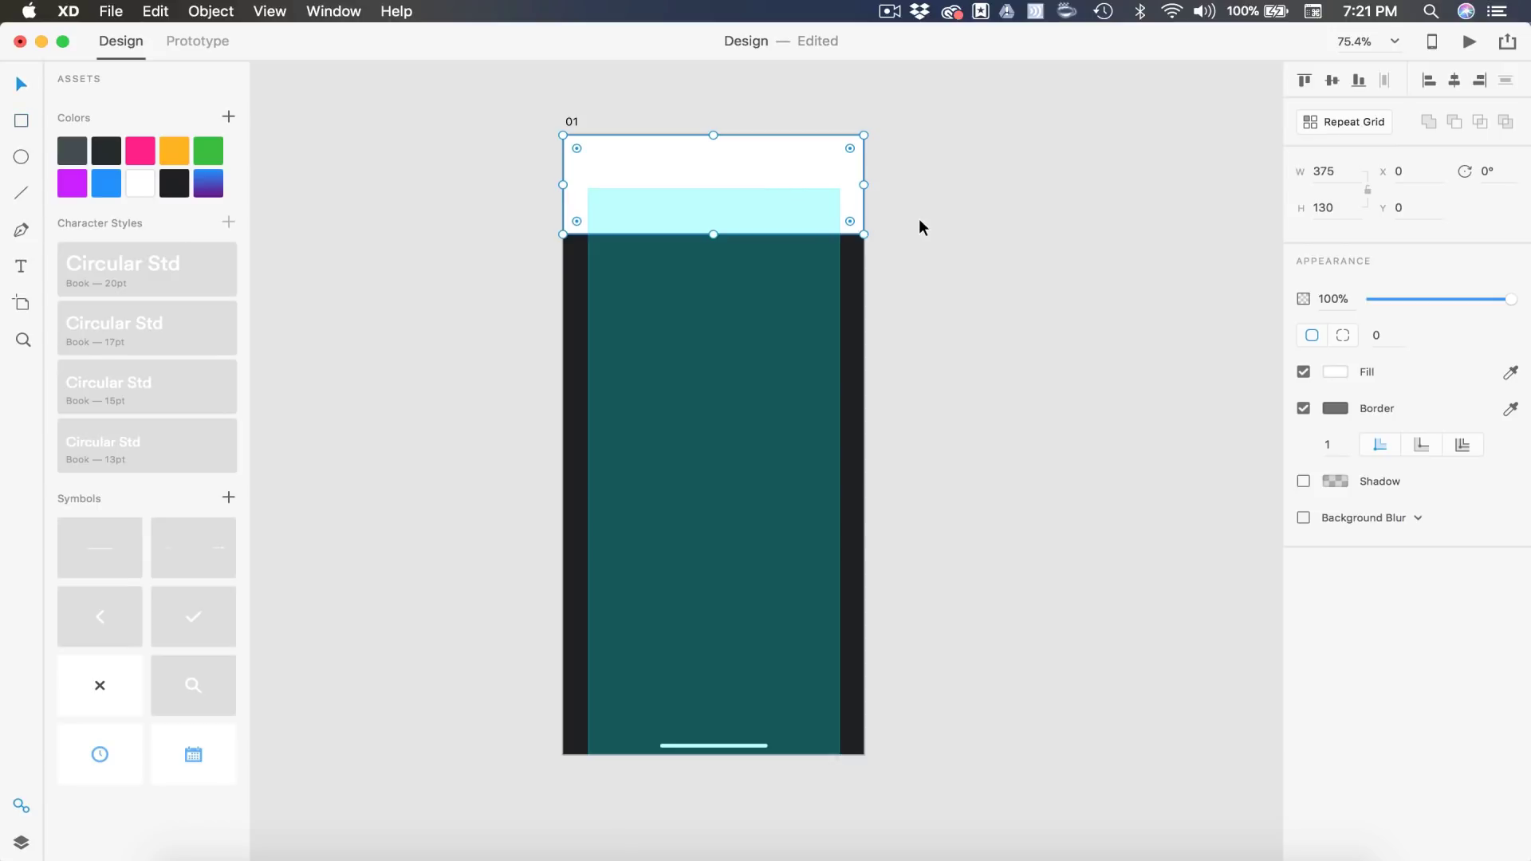
{"action": "left_click", "coordinate": [112, 154]}
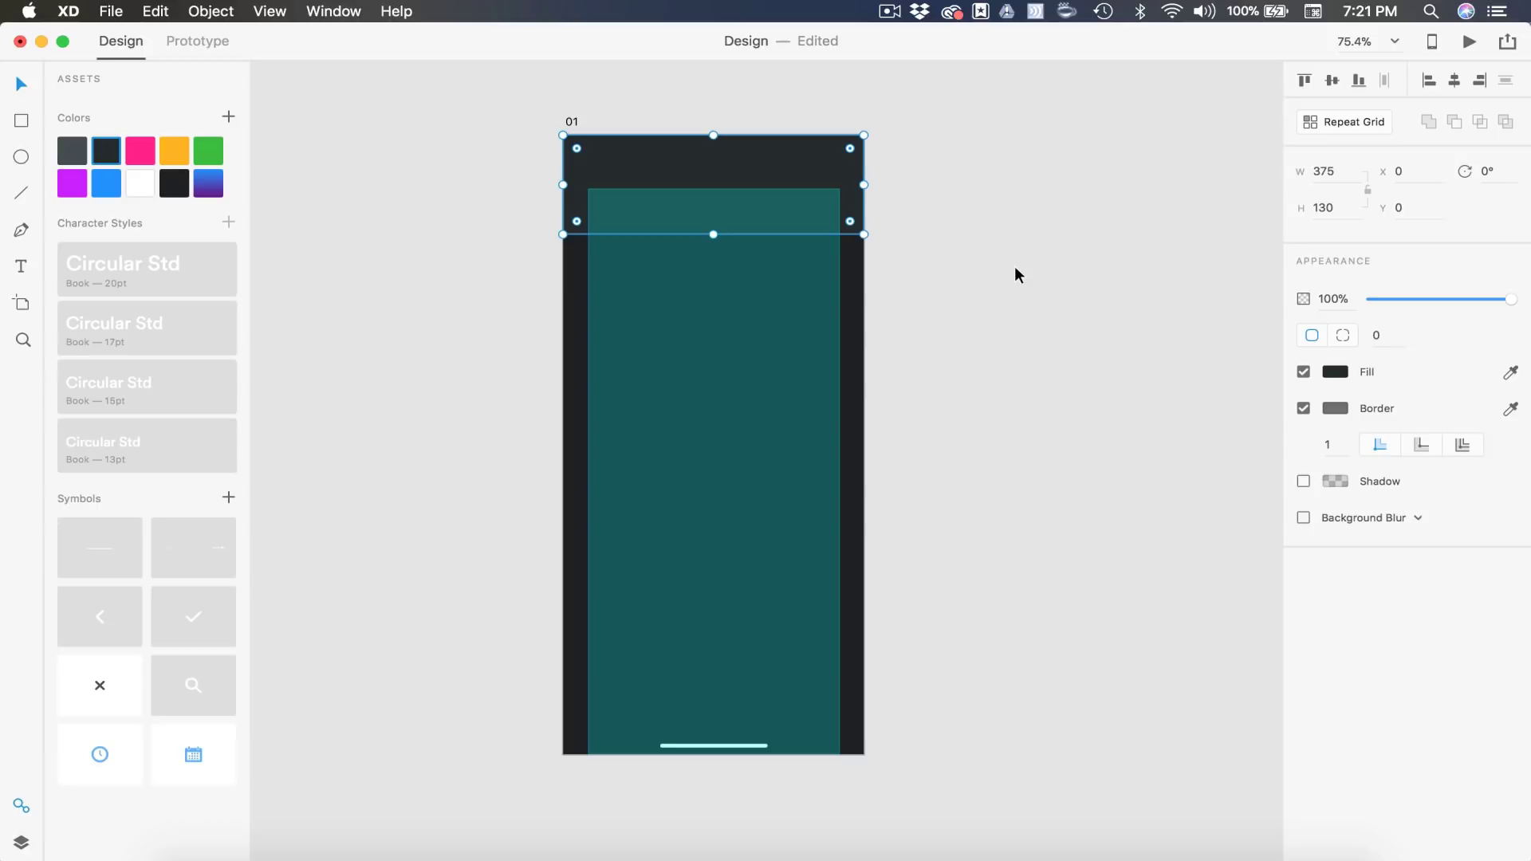
{"action": "left_click", "coordinate": [1303, 408]}
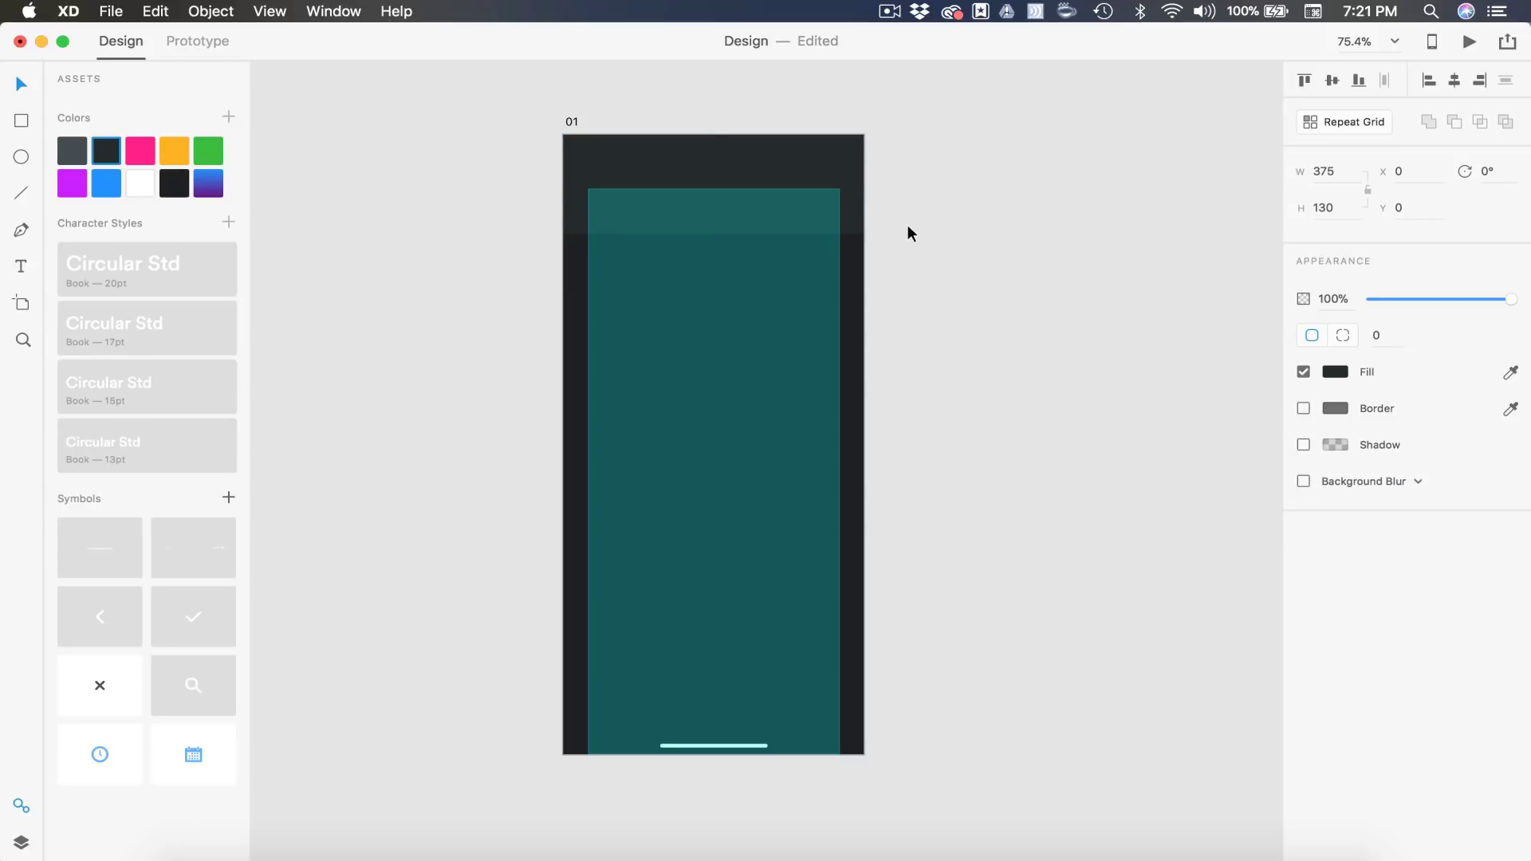
Hide the artboard's layout grid and send the header rectangle behind the status bar.
{"action": "left_click", "coordinate": [851, 361]}
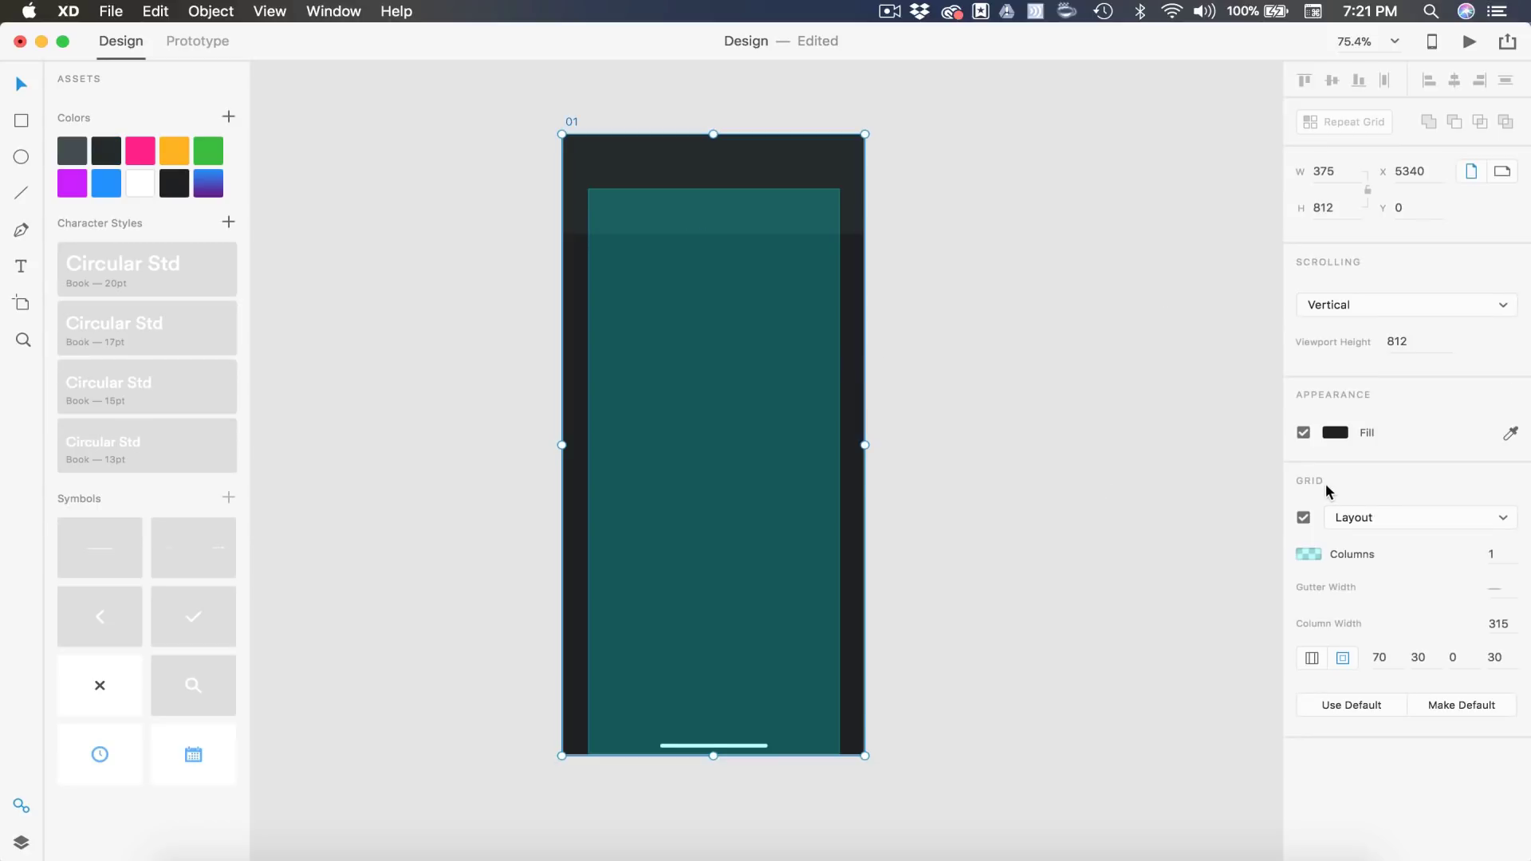
{"action": "left_click", "coordinate": [1303, 517]}
{"action": "scroll", "coordinate": [698, 91], "scroll_direction": "up", "scroll_amount": 3}
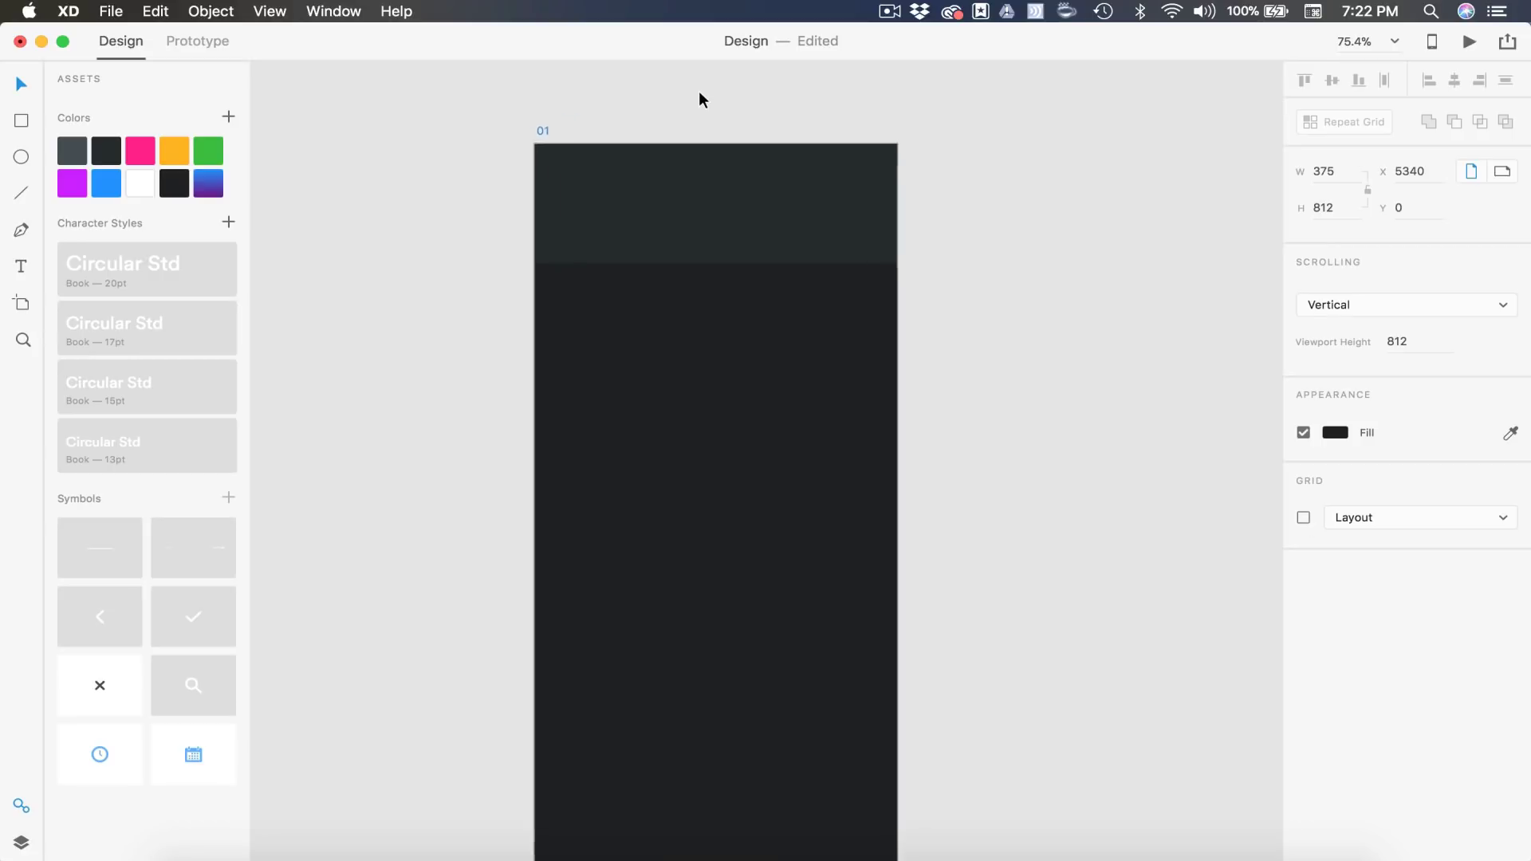
{"action": "scroll", "coordinate": [711, 152], "scroll_direction": "up", "scroll_amount": 5}
{"action": "left_click", "coordinate": [763, 229]}
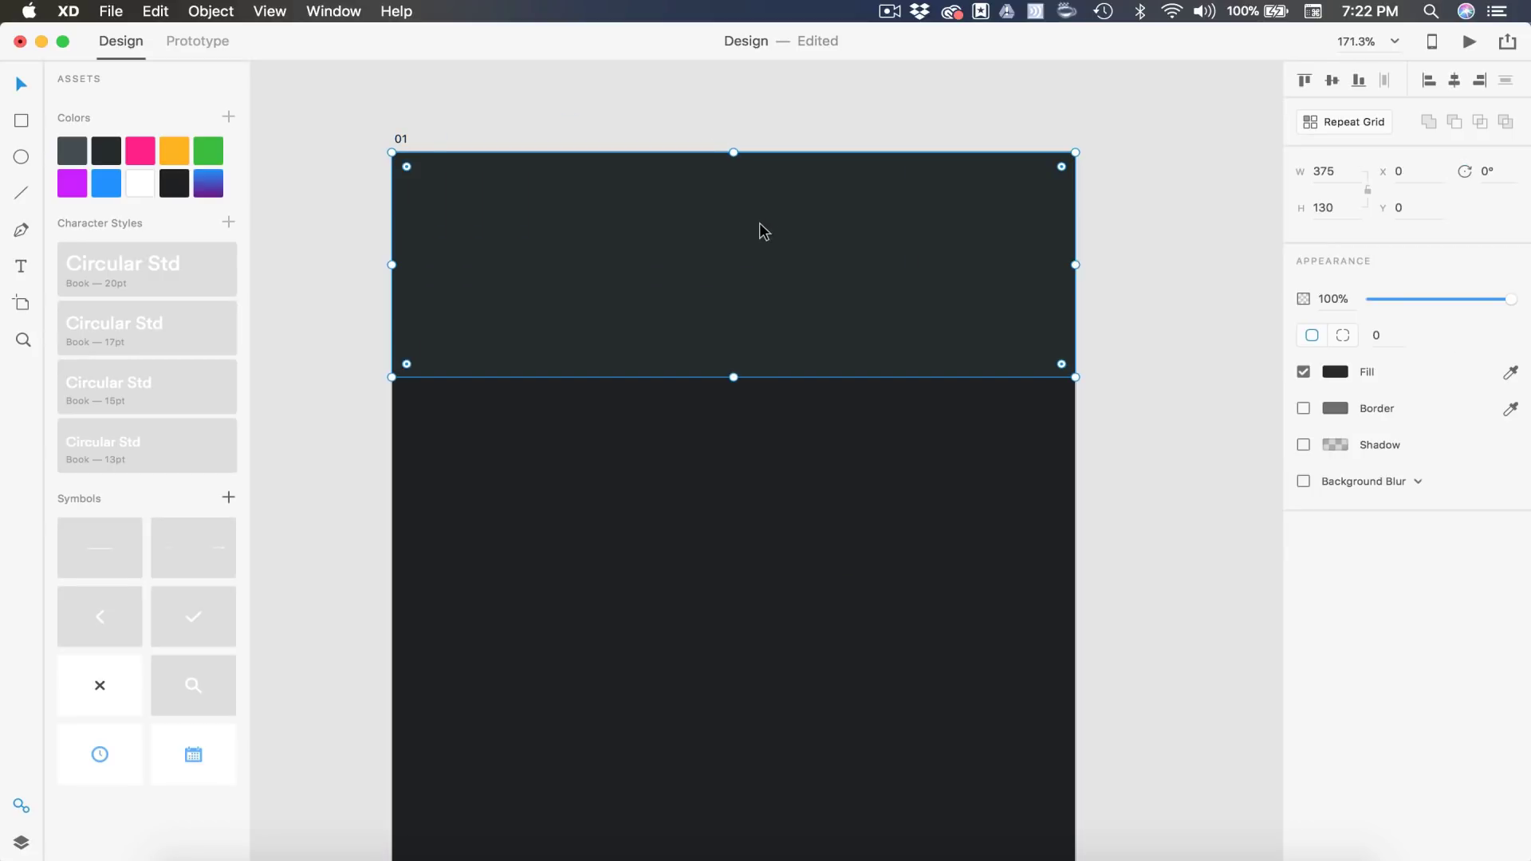
{"action": "key", "text": "super+v"}
Add a white, centred 'Meeting' title in 20pt Circular Std to the header.
{"action": "left_click", "coordinate": [1114, 311]}
{"action": "key", "text": "t"}
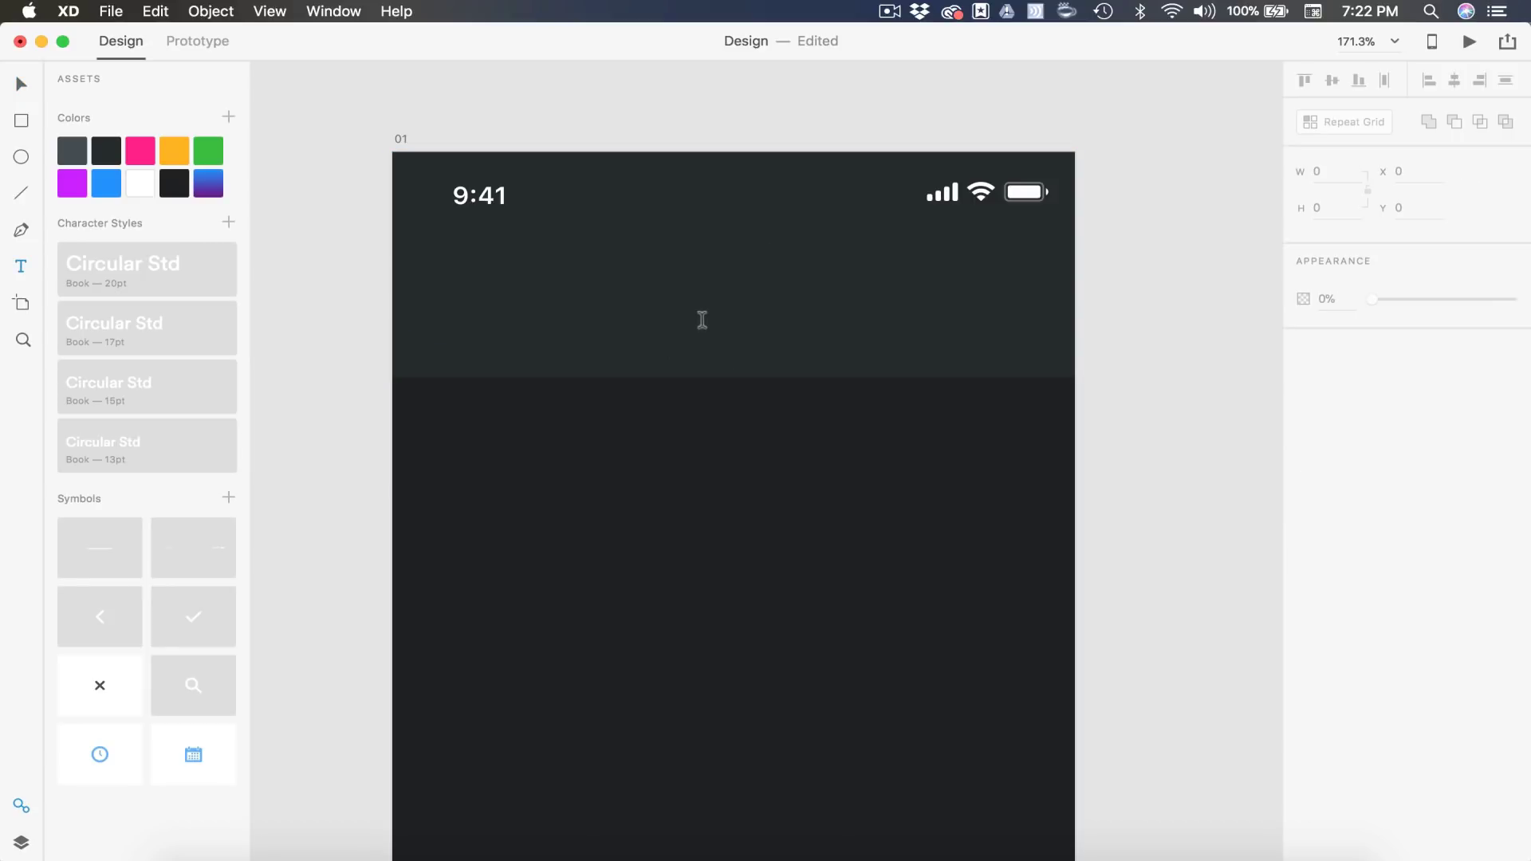
{"action": "left_click", "coordinate": [740, 313]}
{"action": "type", "text": "Meeting"}
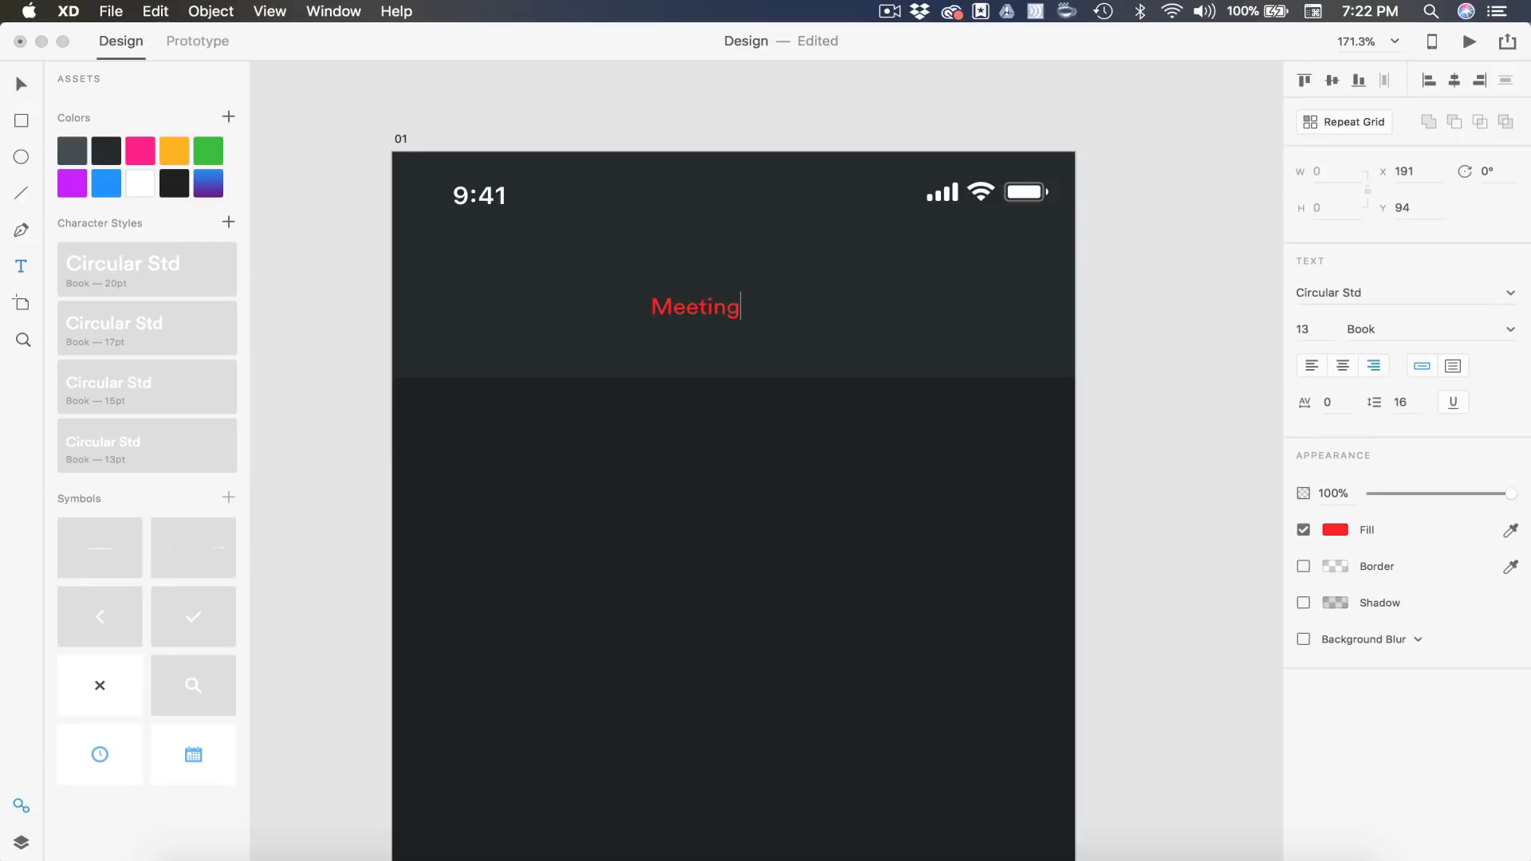
{"action": "key", "text": "super+a"}
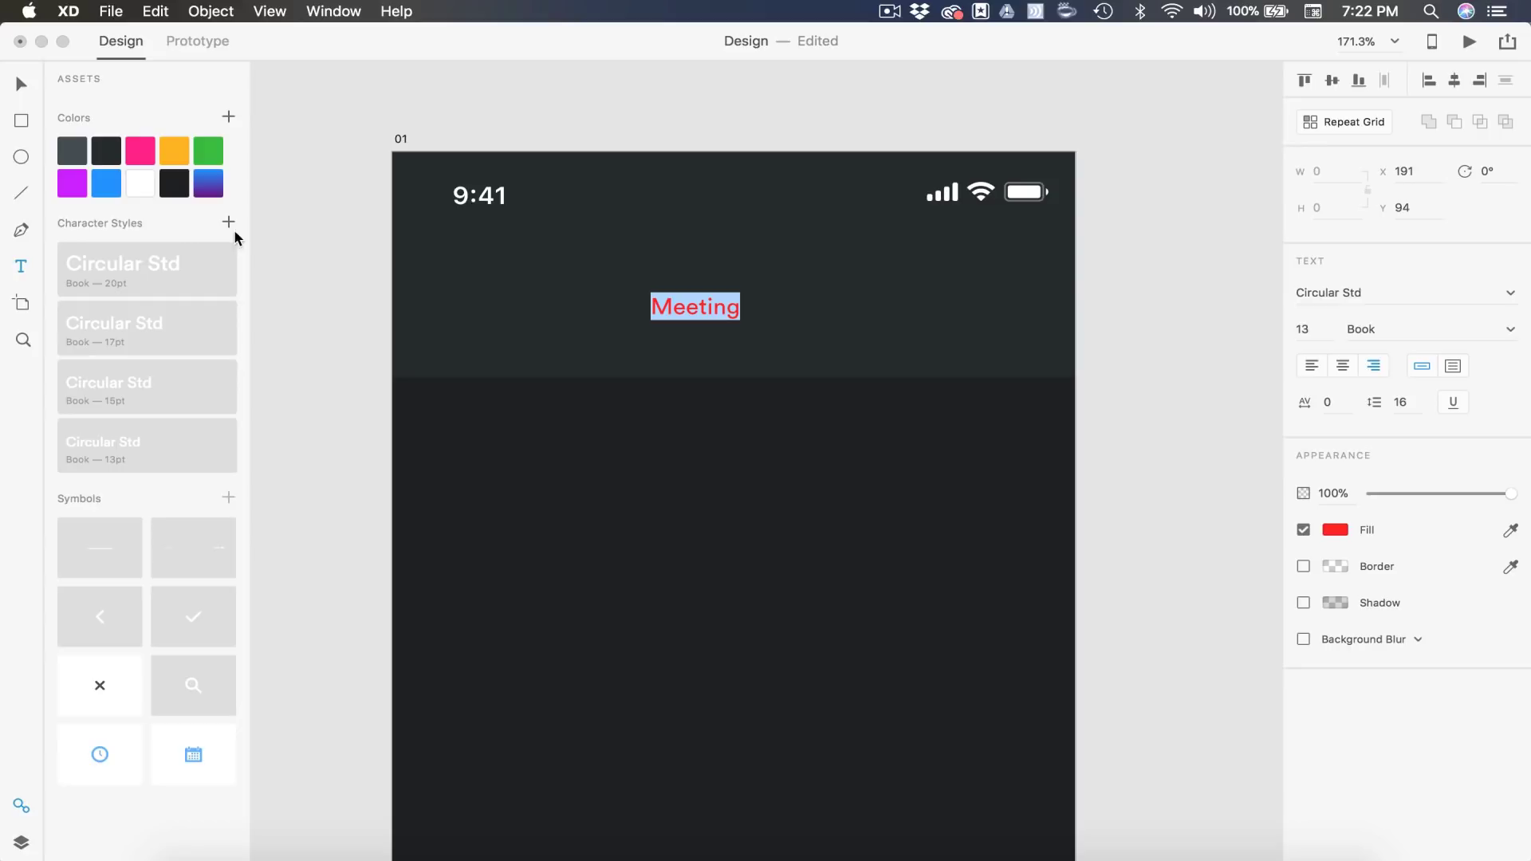
{"action": "left_click", "coordinate": [138, 192]}
{"action": "left_click", "coordinate": [23, 85]}
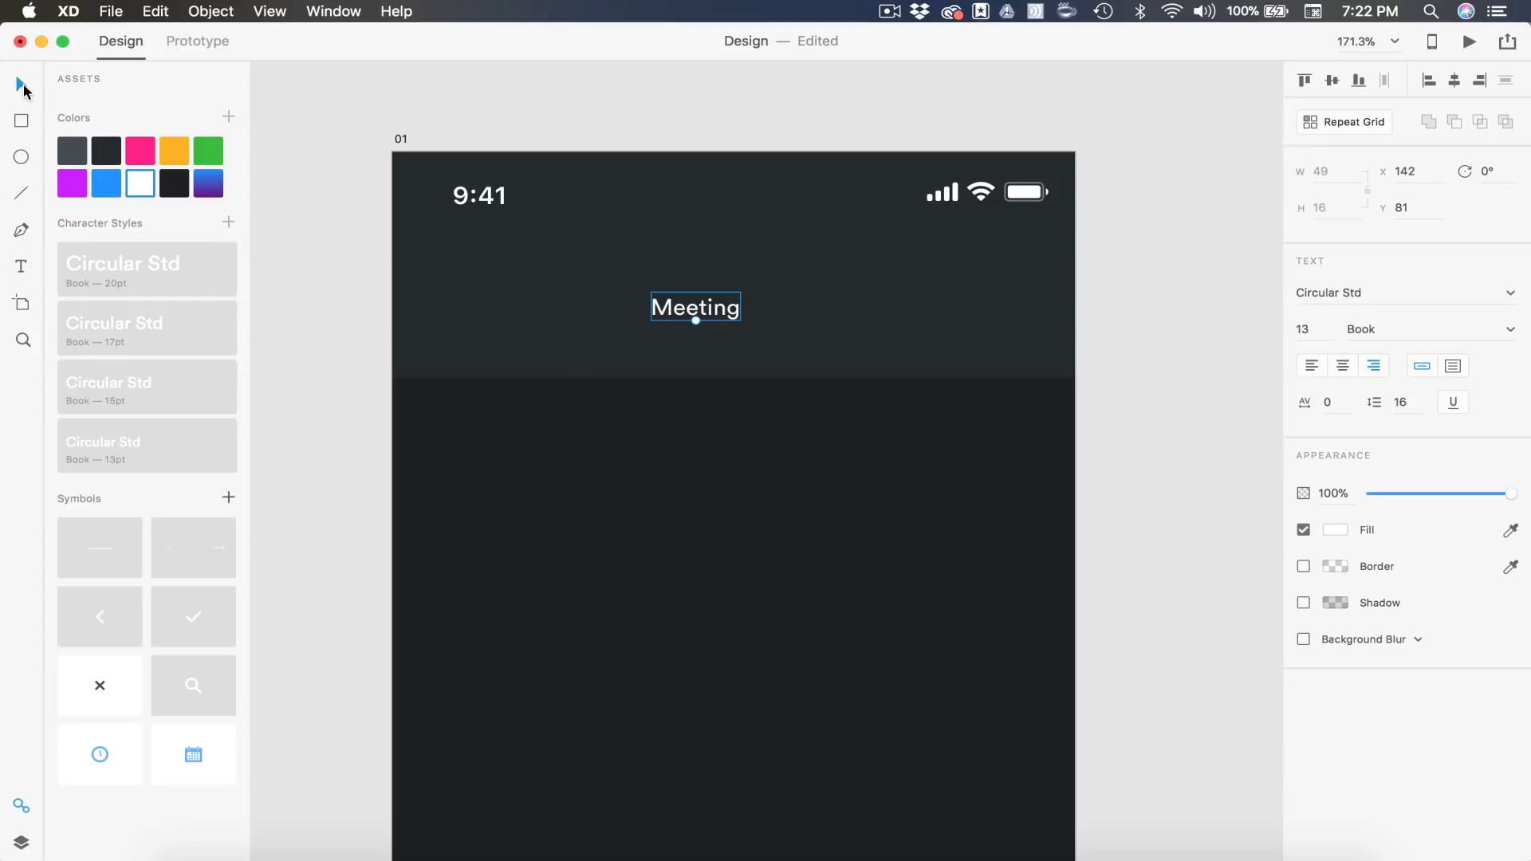
{"action": "left_click", "coordinate": [177, 268]}
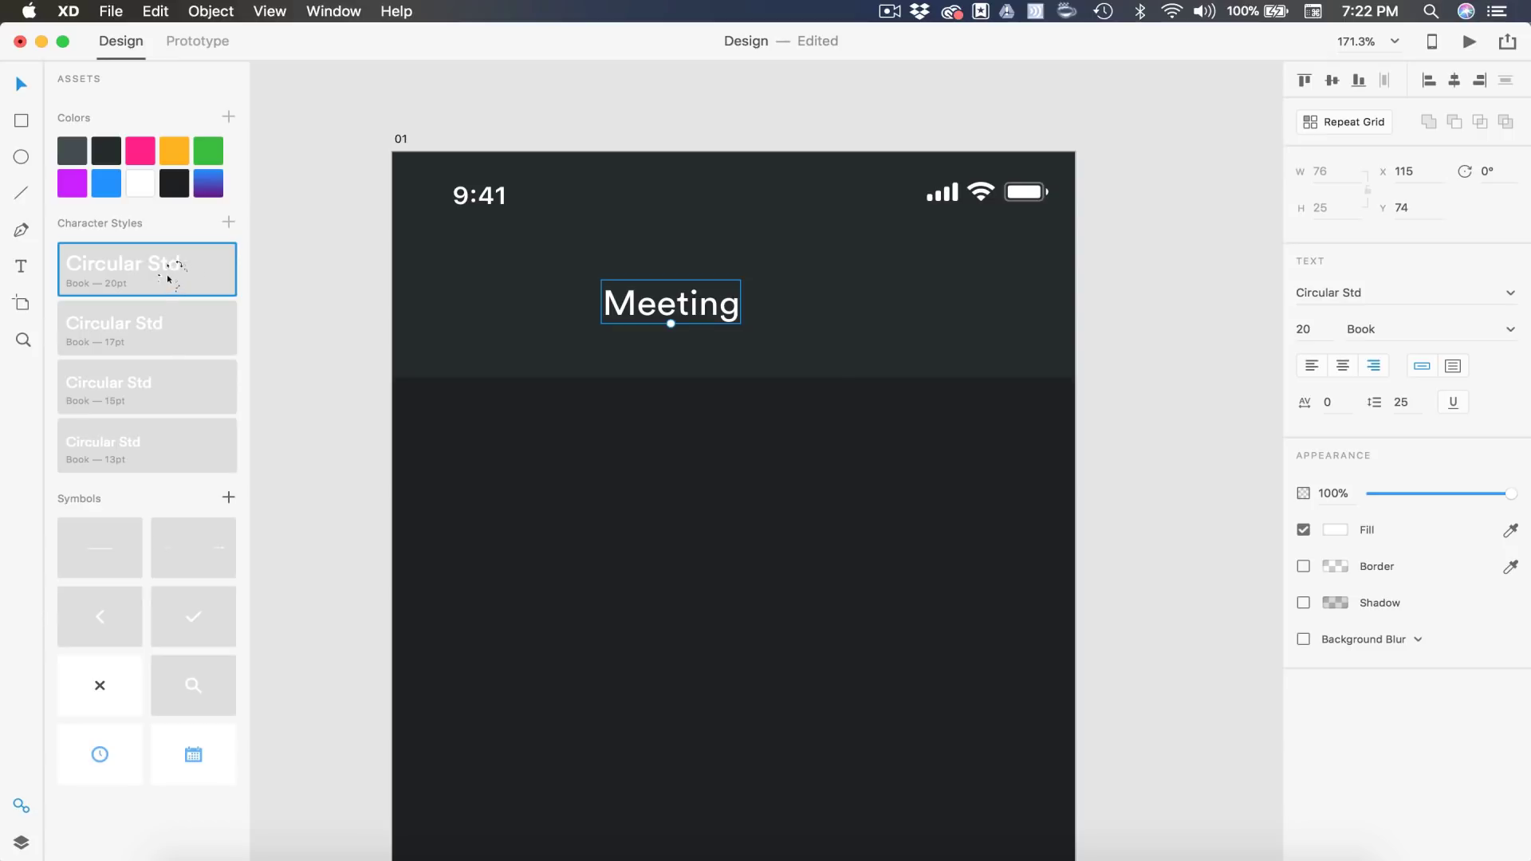
{"action": "left_click", "coordinate": [1455, 80]}
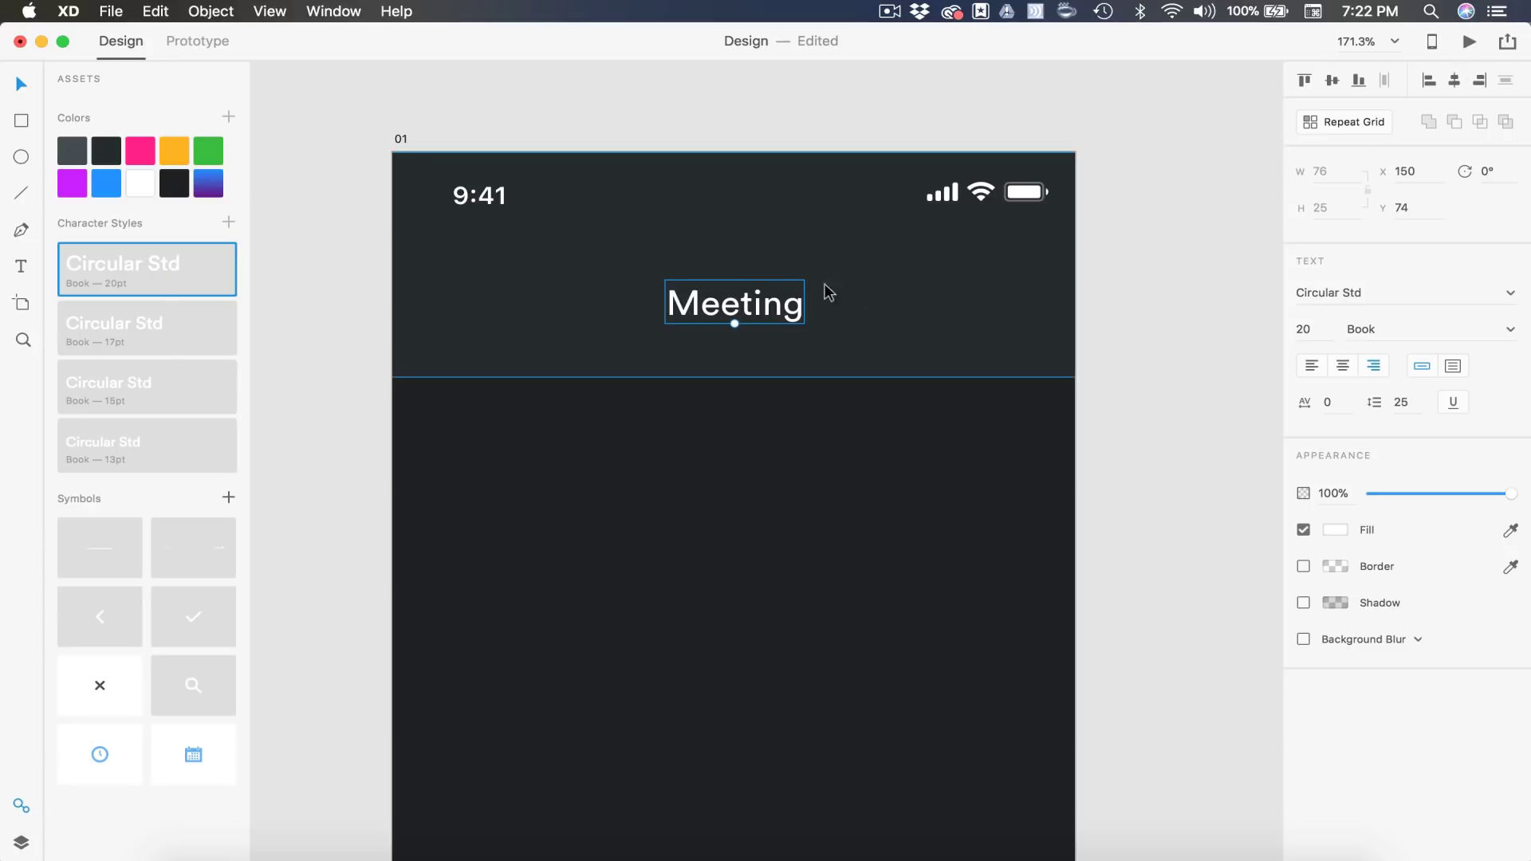
{"action": "left_click", "coordinate": [957, 437]}
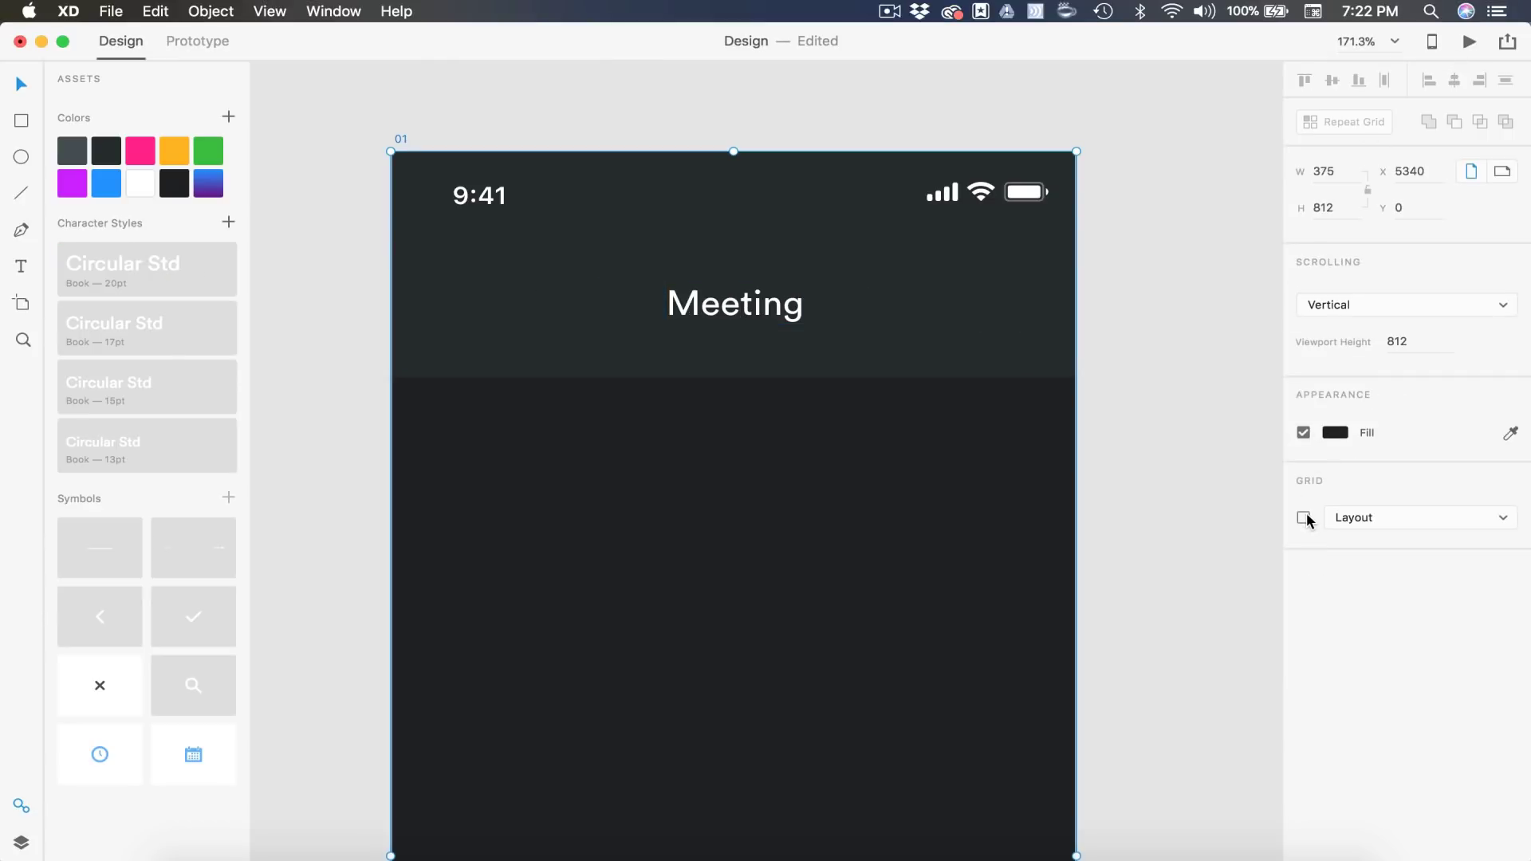
{"action": "left_click", "coordinate": [1304, 518]}
{"action": "left_click_drag", "start_coordinate": [786, 303], "coordinate": [773, 294]}
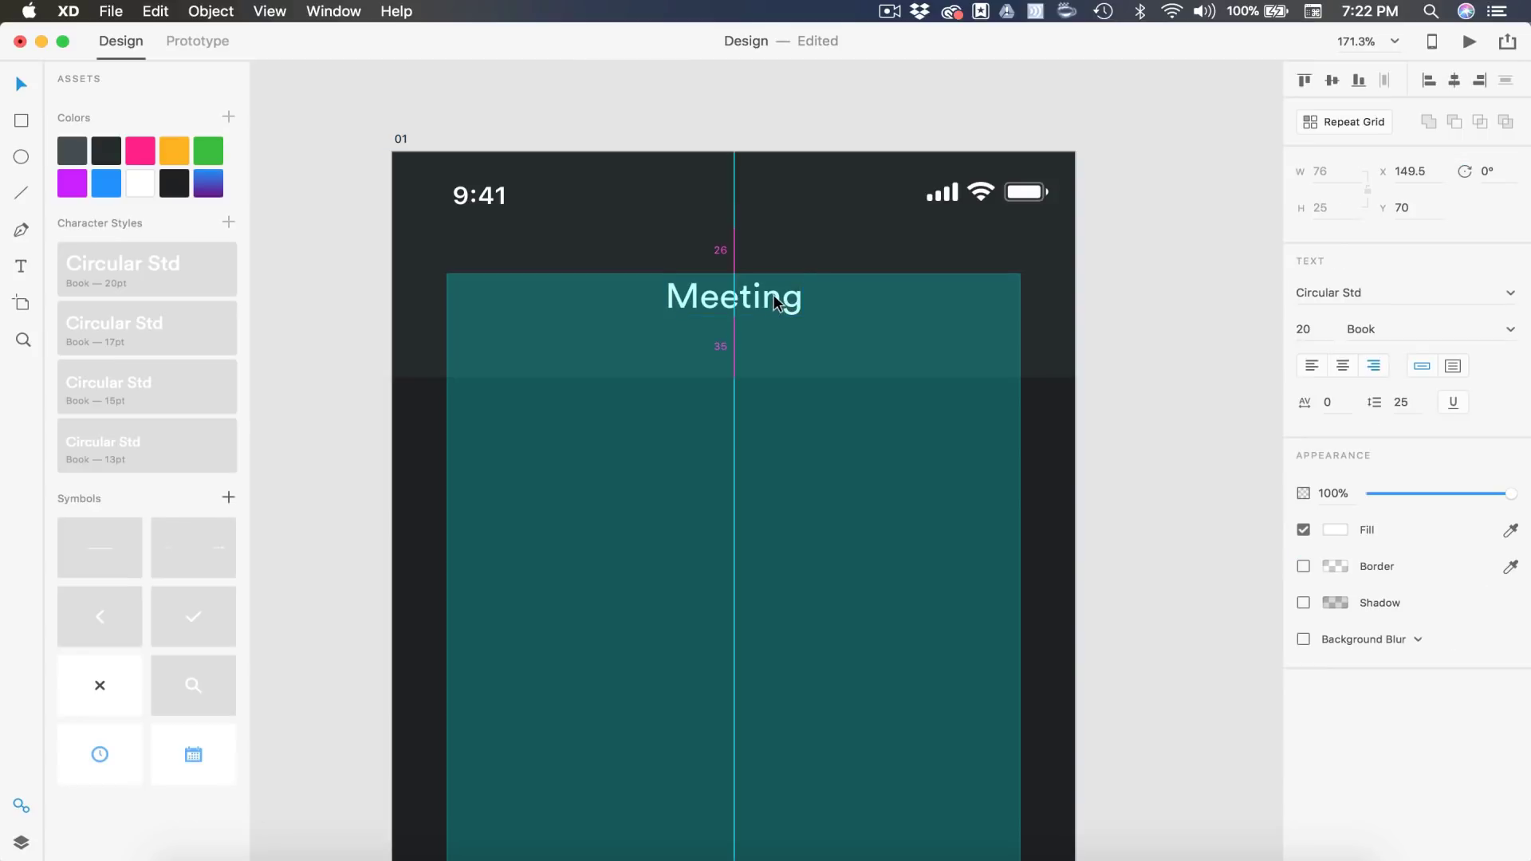
Place a back arrow at the header's left and a checkmark at its right, then fit the screen in view.
{"action": "scroll", "coordinate": [902, 343], "scroll_direction": "down", "scroll_amount": 2}
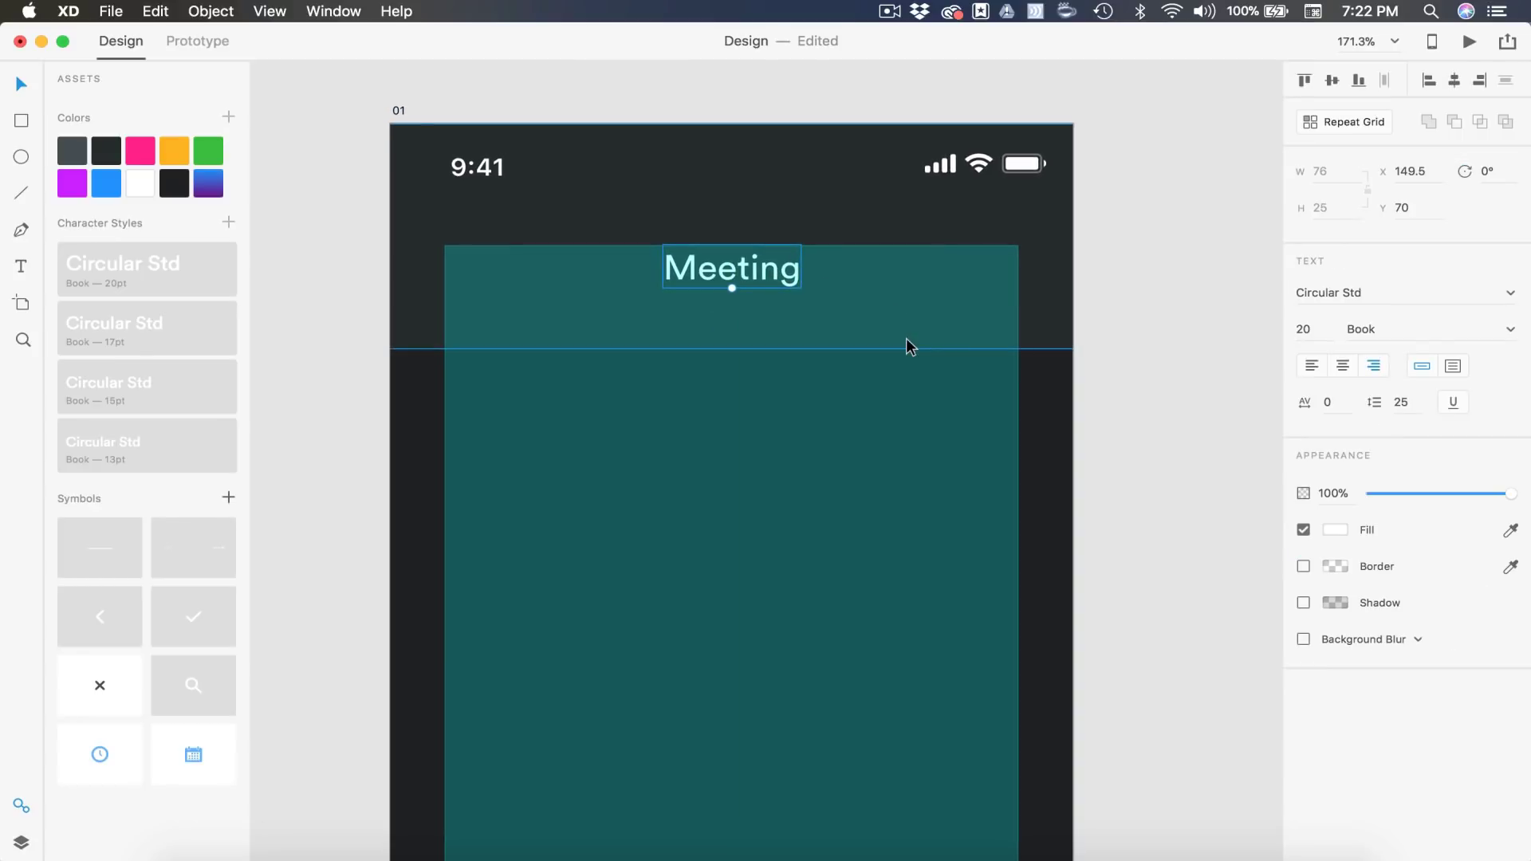
{"action": "left_click_drag", "start_coordinate": [100, 617], "coordinate": [472, 266]}
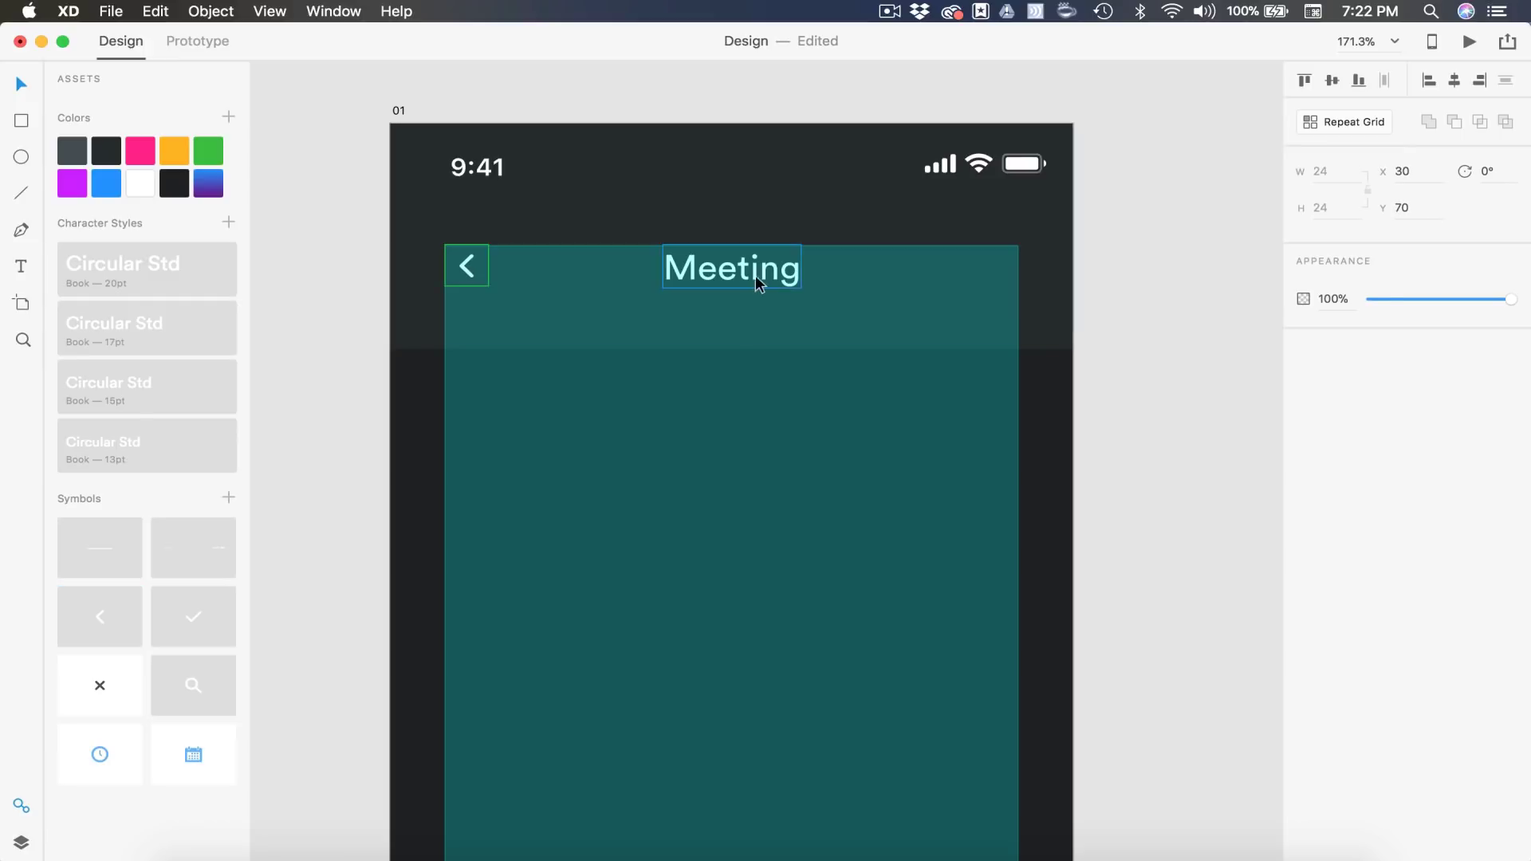
{"action": "left_click_drag", "start_coordinate": [199, 624], "coordinate": [1001, 279]}
{"action": "left_click_drag", "start_coordinate": [1125, 297], "coordinate": [402, 241]}
{"action": "key", "text": "Escape"}
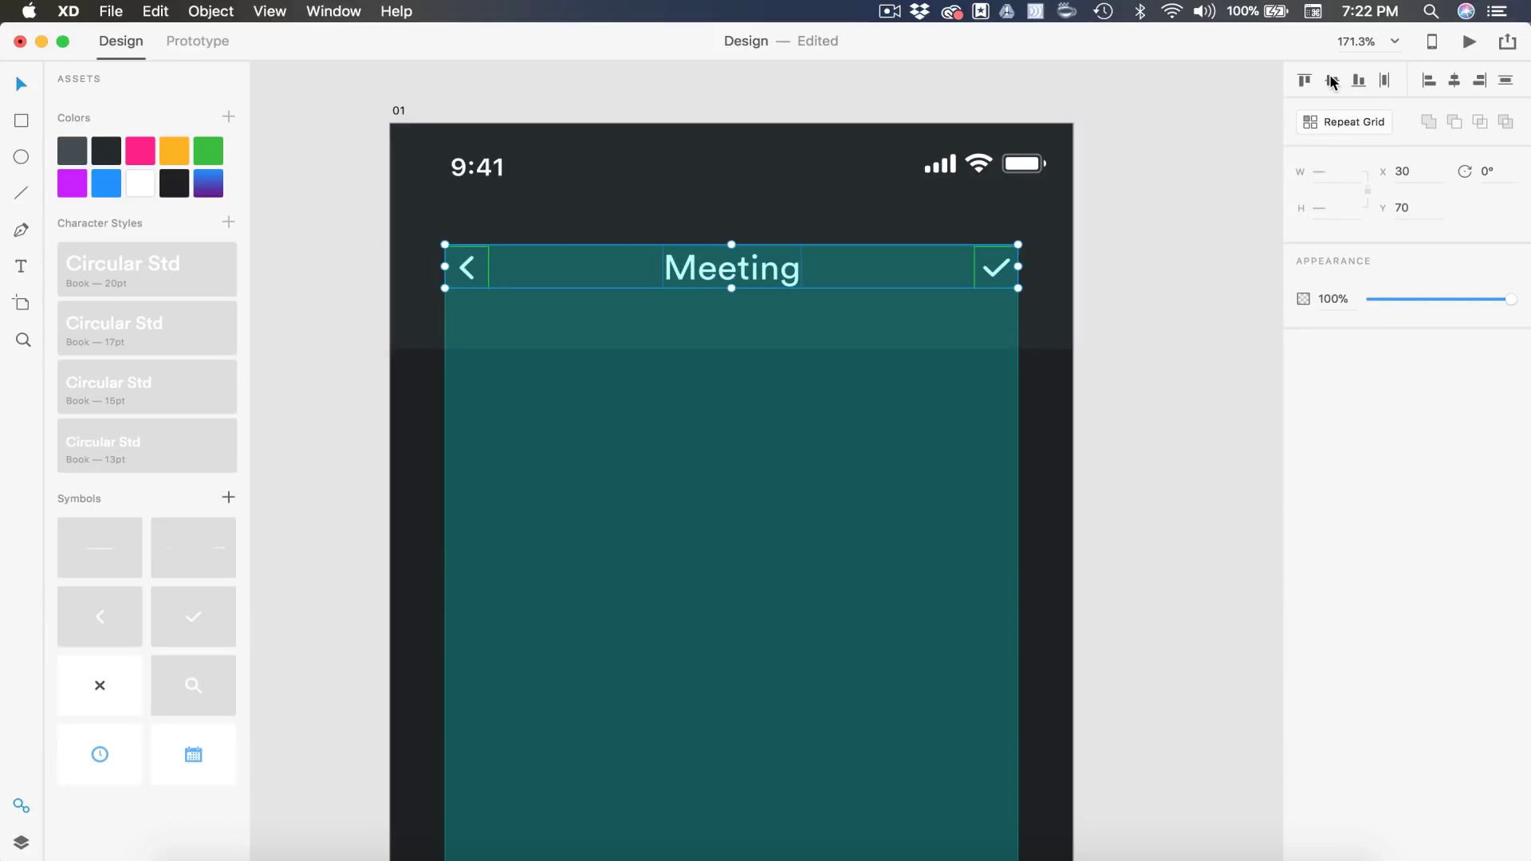
{"action": "key", "text": "super+0"}
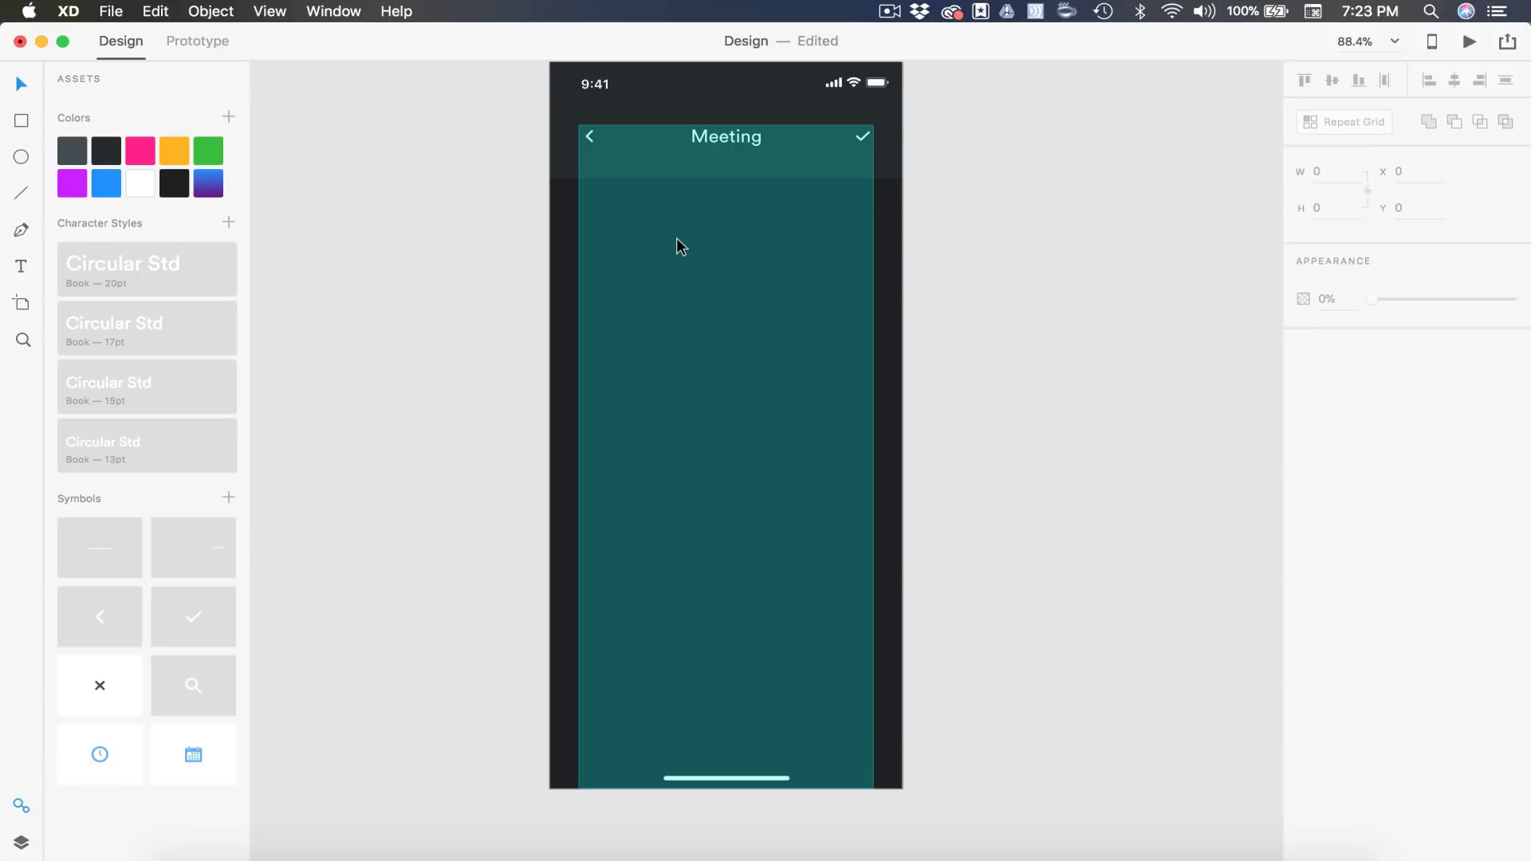
Add a left-aligned white 13pt 'Title' label at the screen's left margin below the header.
{"action": "scroll", "coordinate": [676, 237], "scroll_direction": "down", "scroll_amount": 1}
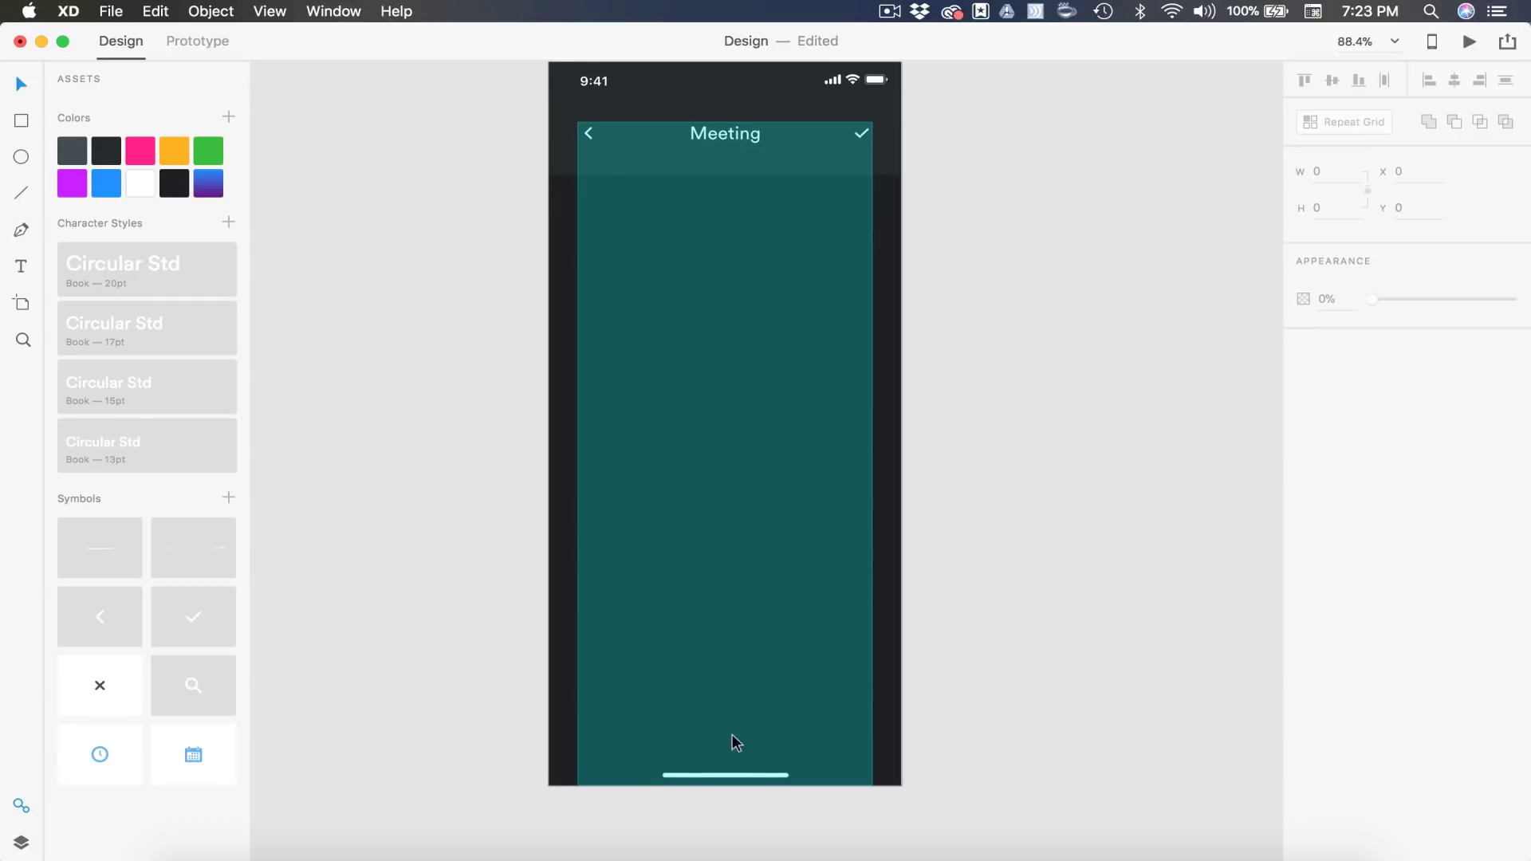
{"action": "key", "text": "t"}
{"action": "scroll", "coordinate": [599, 293], "scroll_direction": "up", "scroll_amount": 5}
{"action": "left_click", "coordinate": [562, 279]}
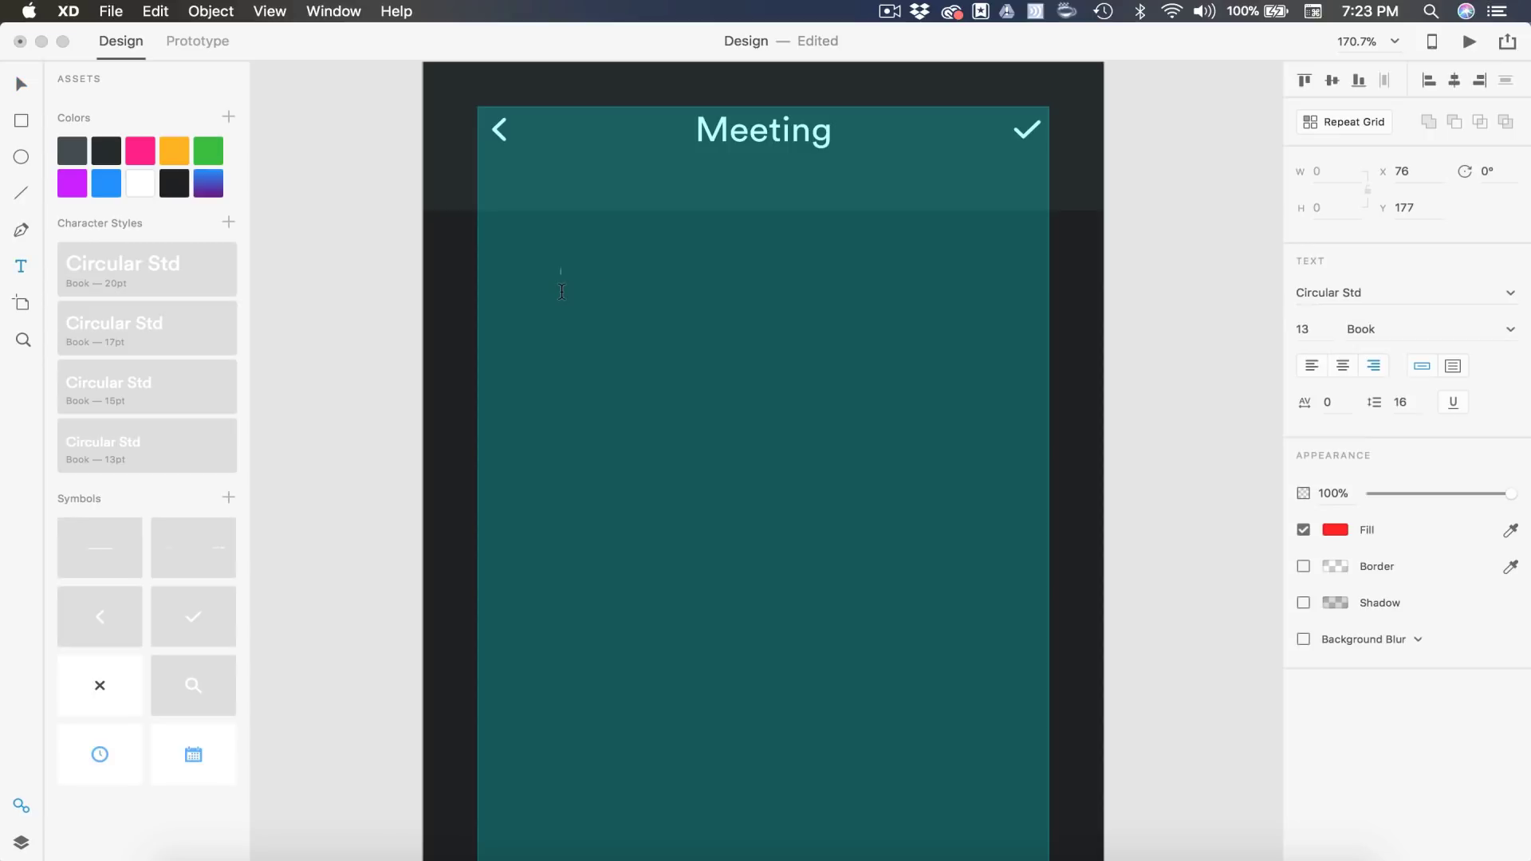
{"action": "type", "text": "Title"}
{"action": "key", "text": "super+a"}
{"action": "left_click", "coordinate": [1311, 365]}
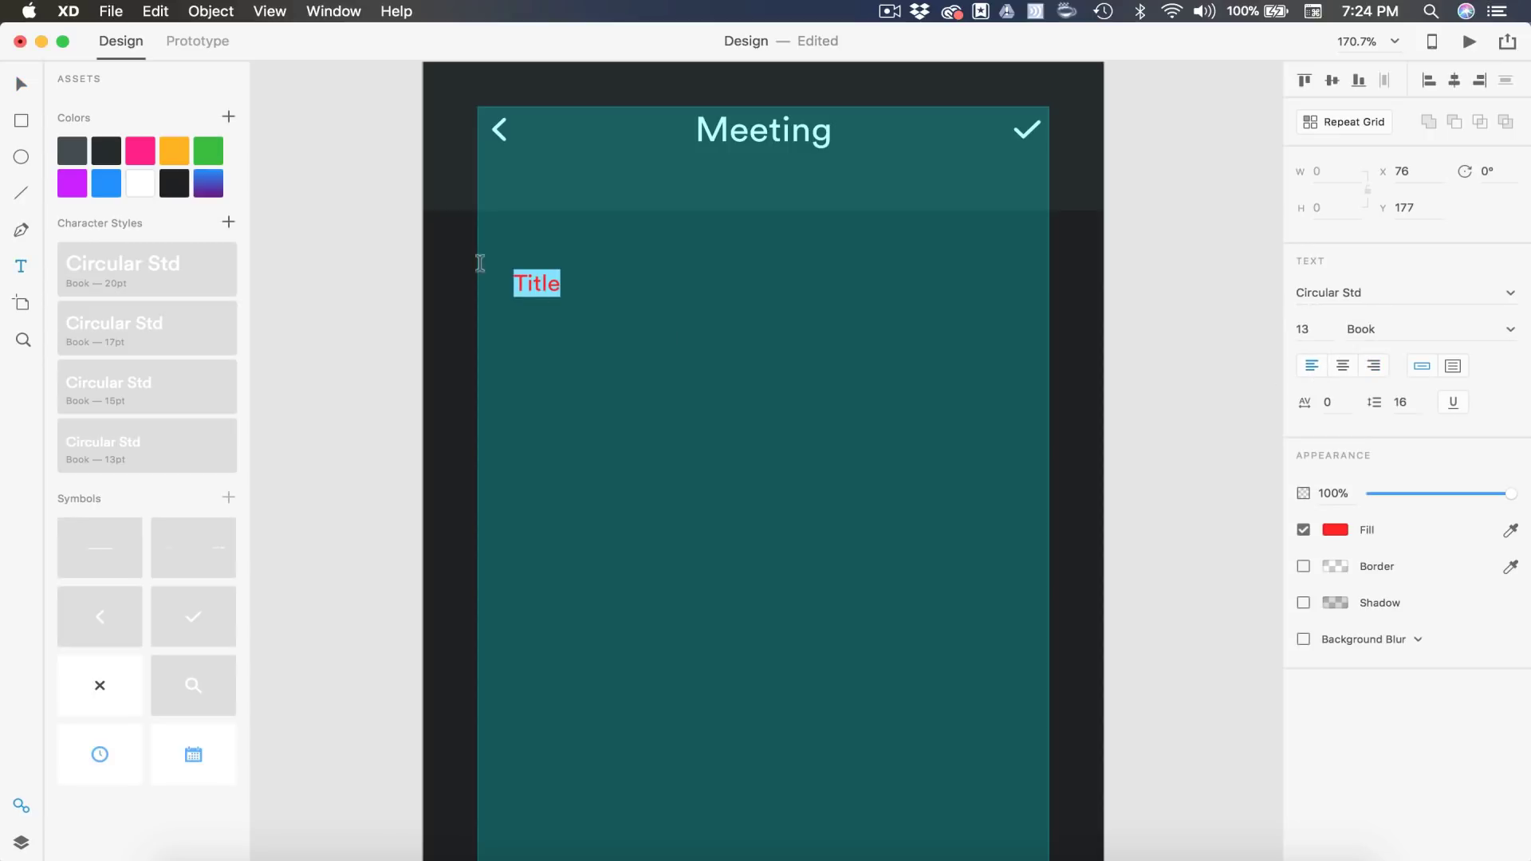
{"action": "left_click", "coordinate": [17, 85]}
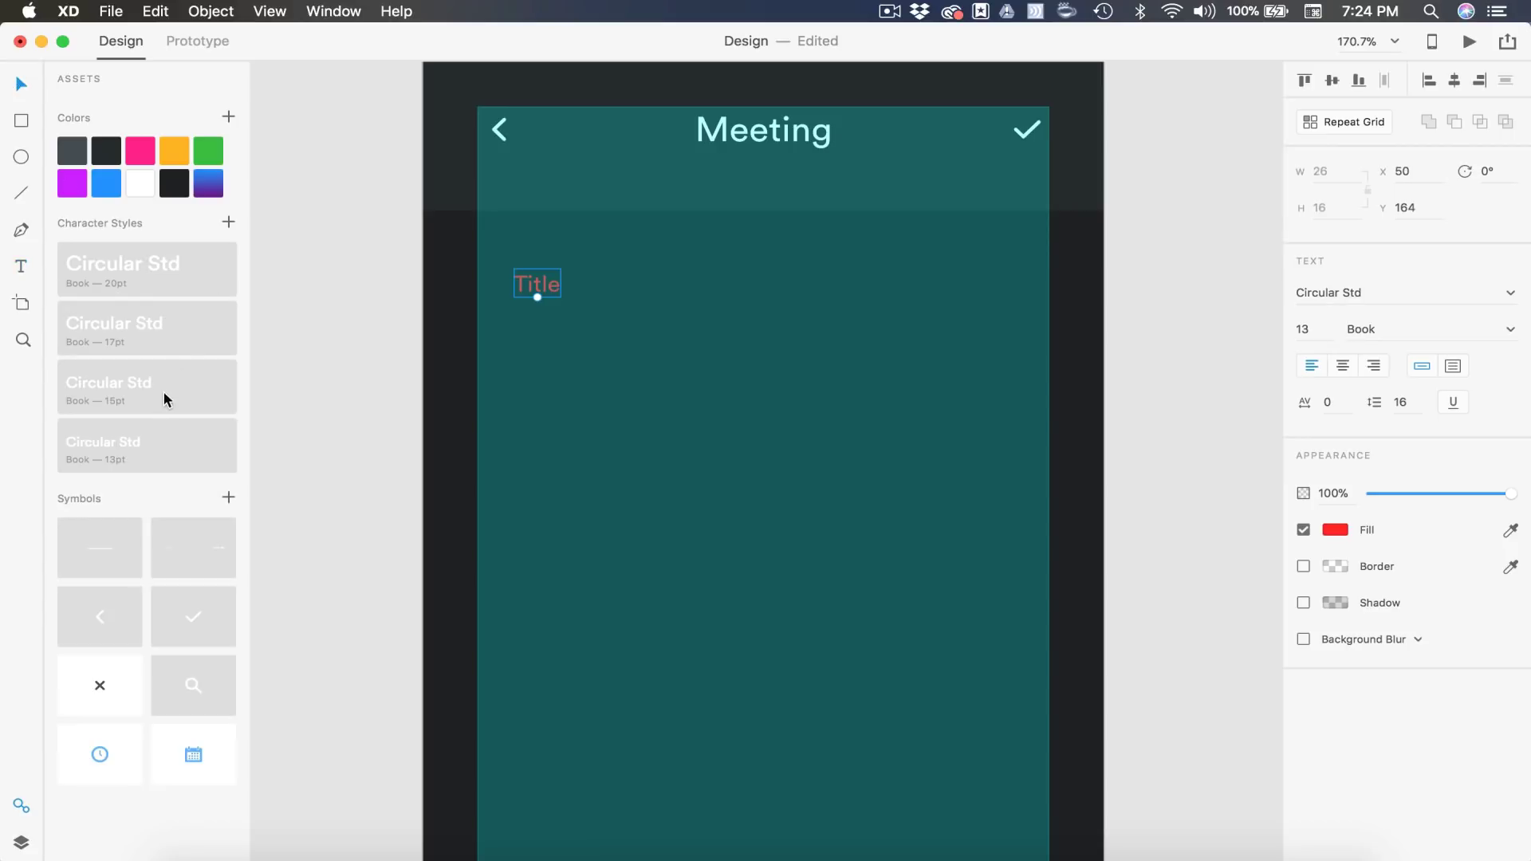
{"action": "left_click", "coordinate": [114, 463]}
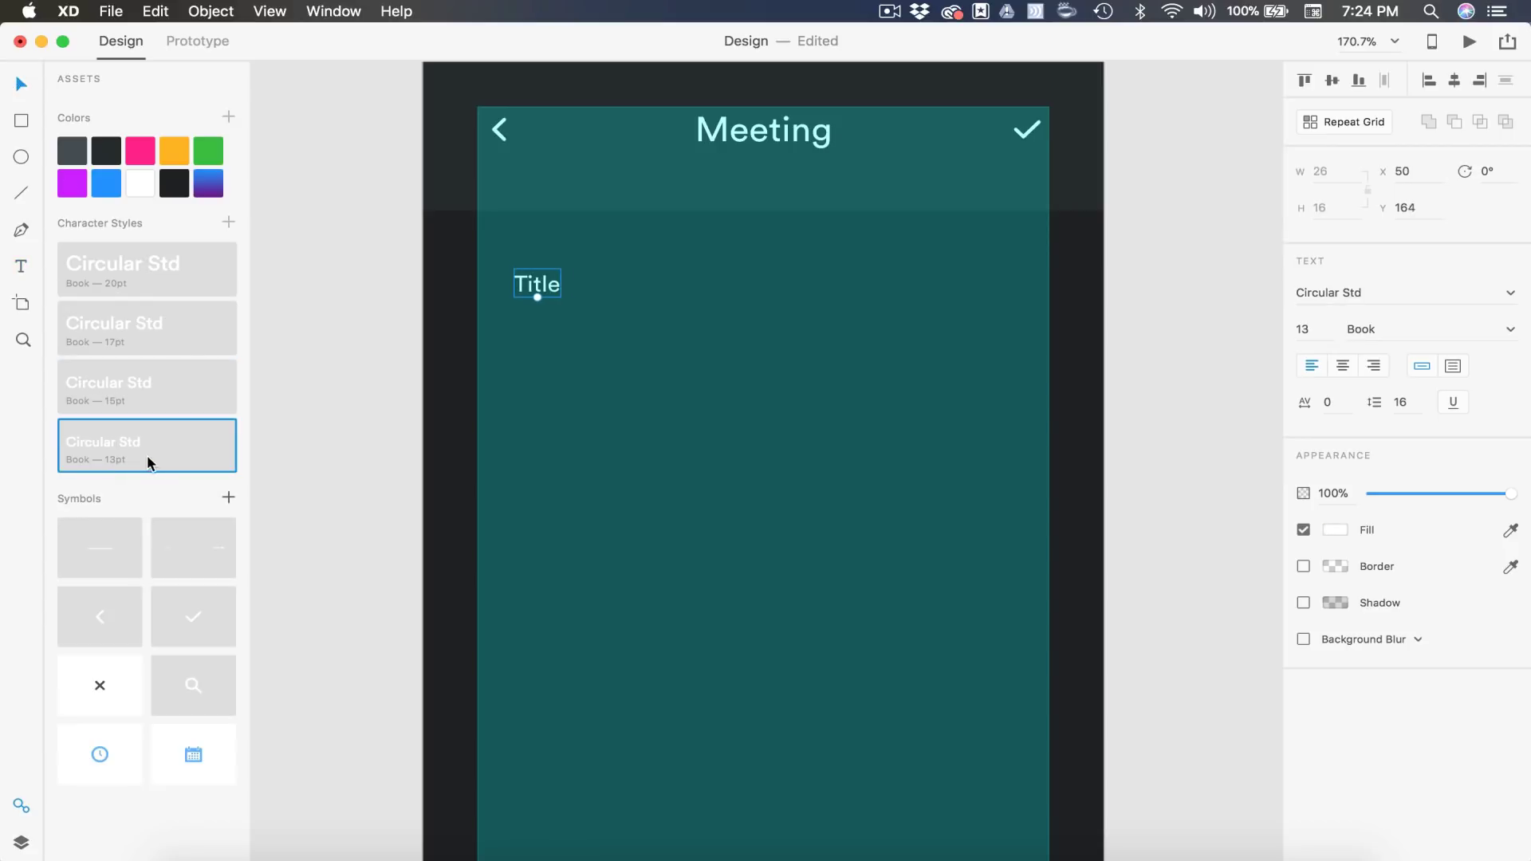
{"action": "left_click_drag", "start_coordinate": [545, 285], "coordinate": [507, 221]}
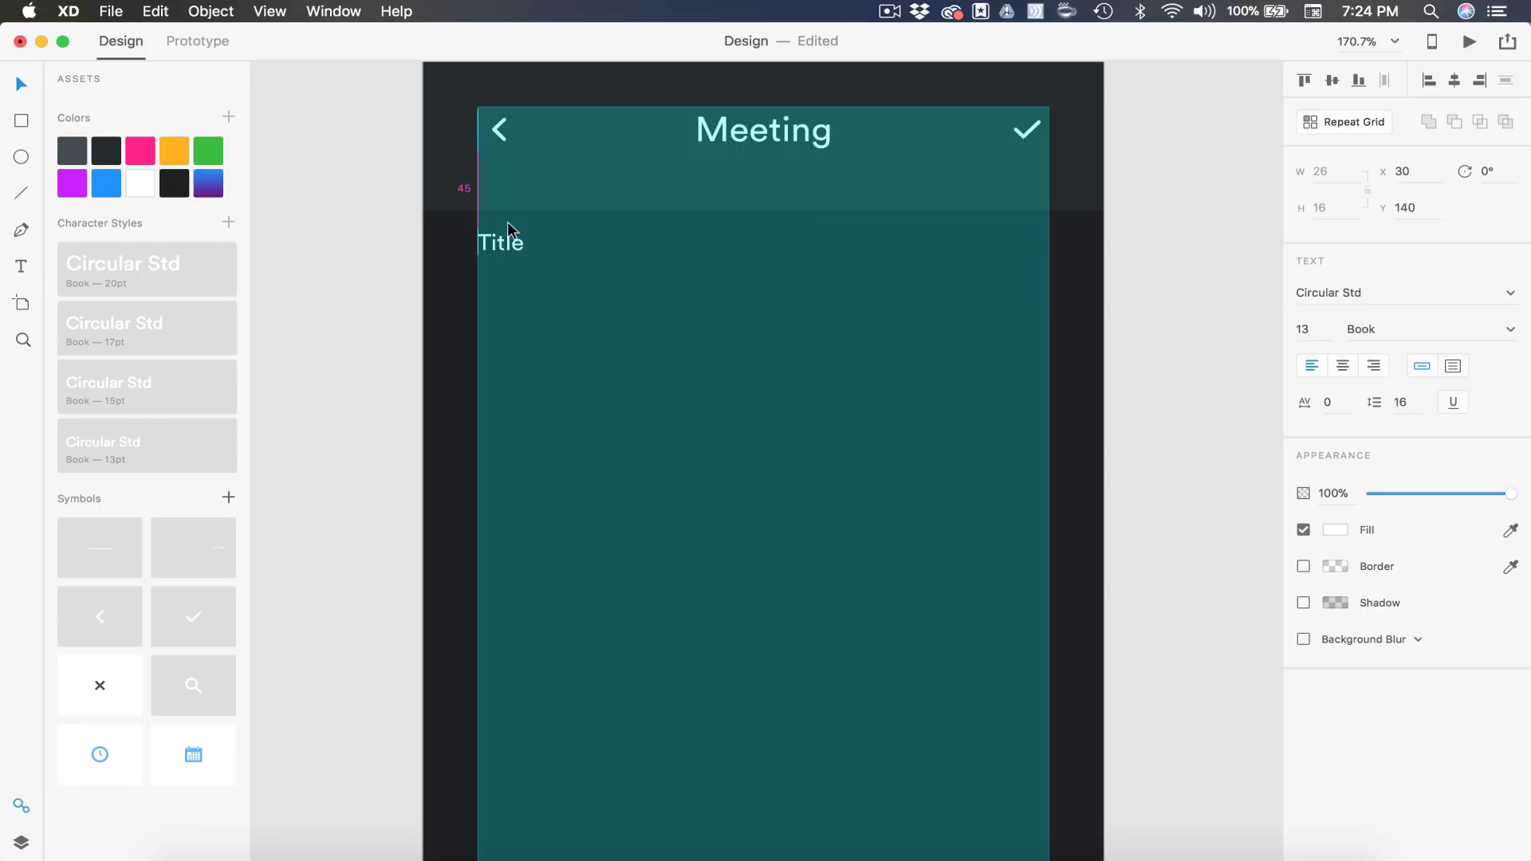
{"action": "key", "text": "shift+Down"}
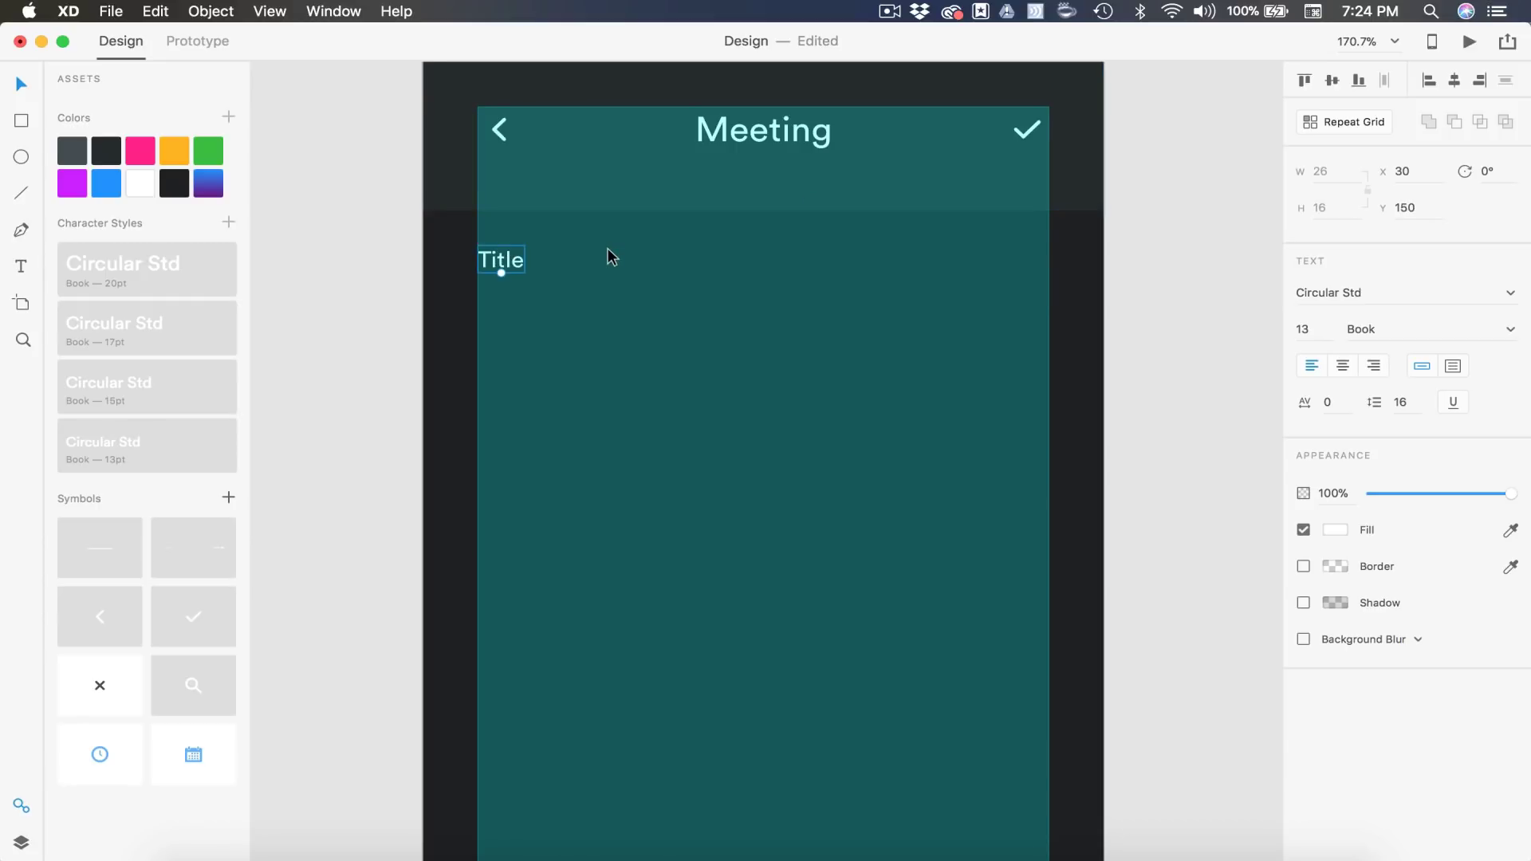
Duplicate the label just below and change the copy's text to 'Daily Review'.
{"action": "scroll", "coordinate": [609, 252], "scroll_direction": "down", "scroll_amount": 1}
{"action": "left_click_drag", "start_coordinate": [478, 233], "coordinate": [483, 283]}
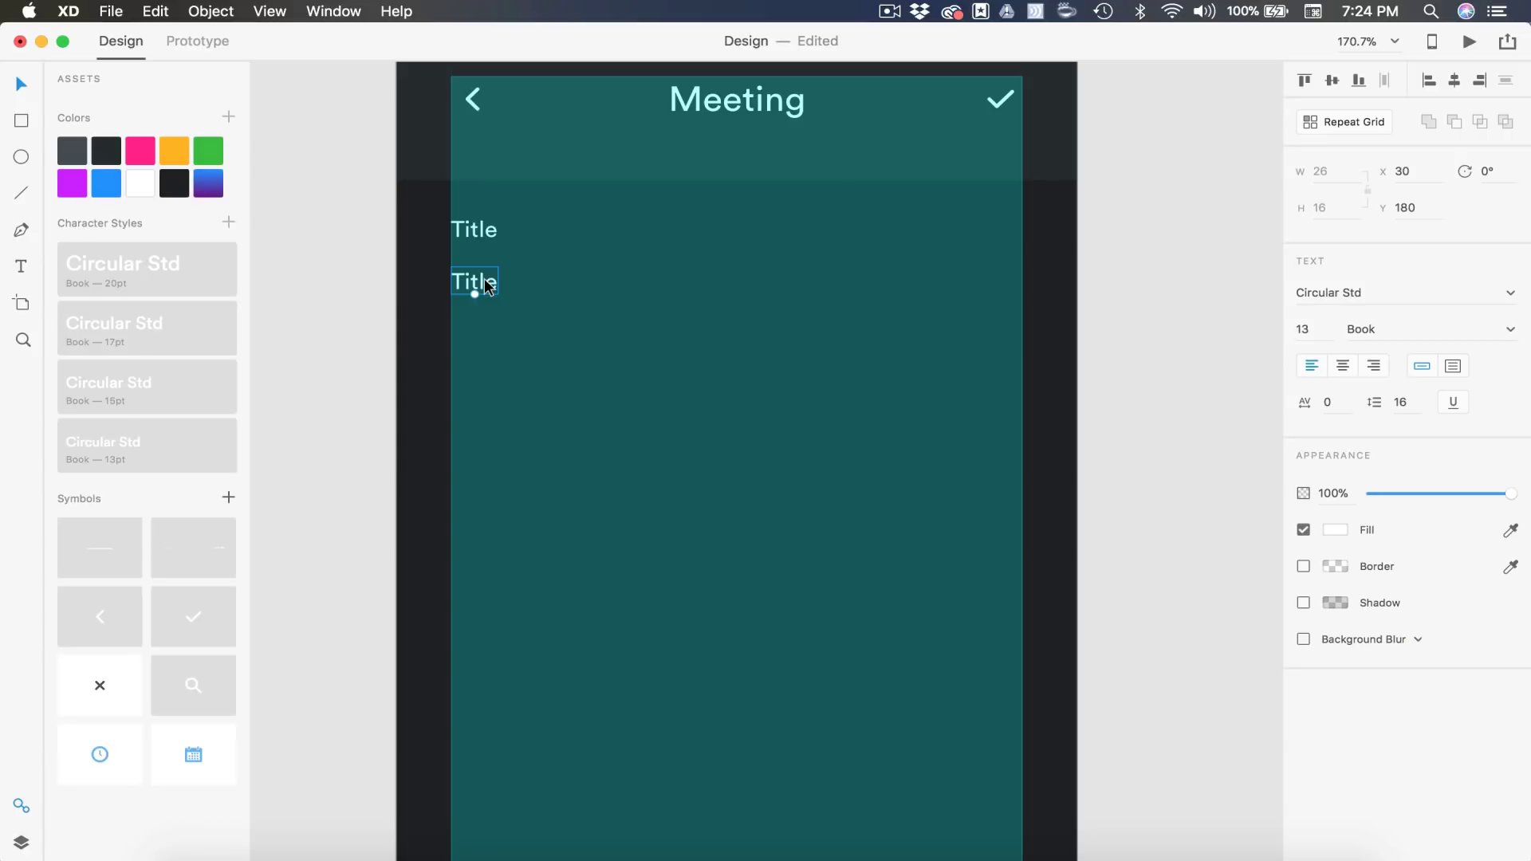
{"action": "double_click", "coordinate": [484, 280]}
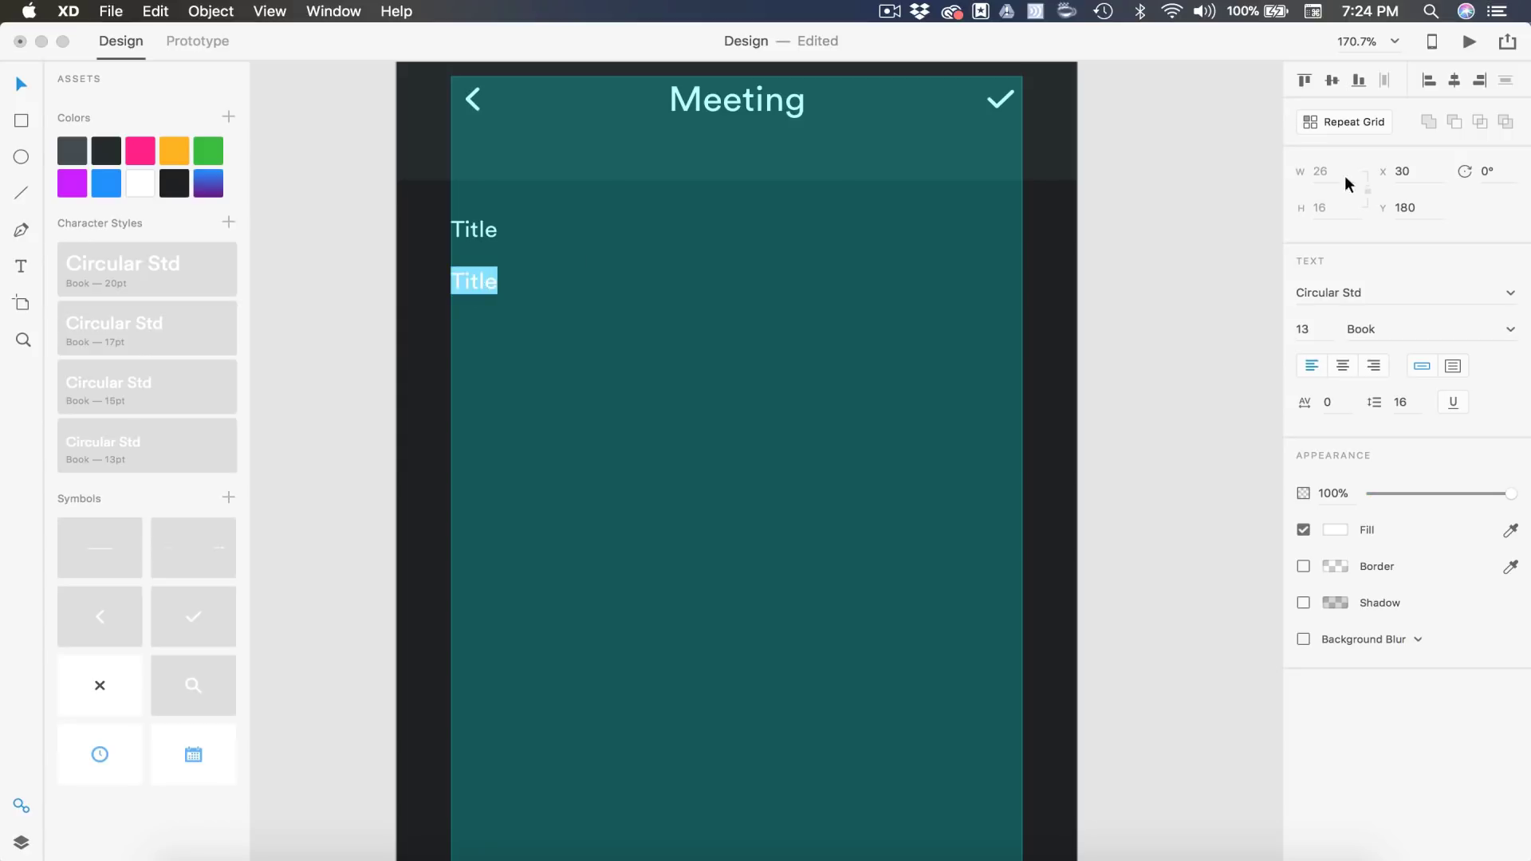
{"action": "type", "text": "Daily Review"}
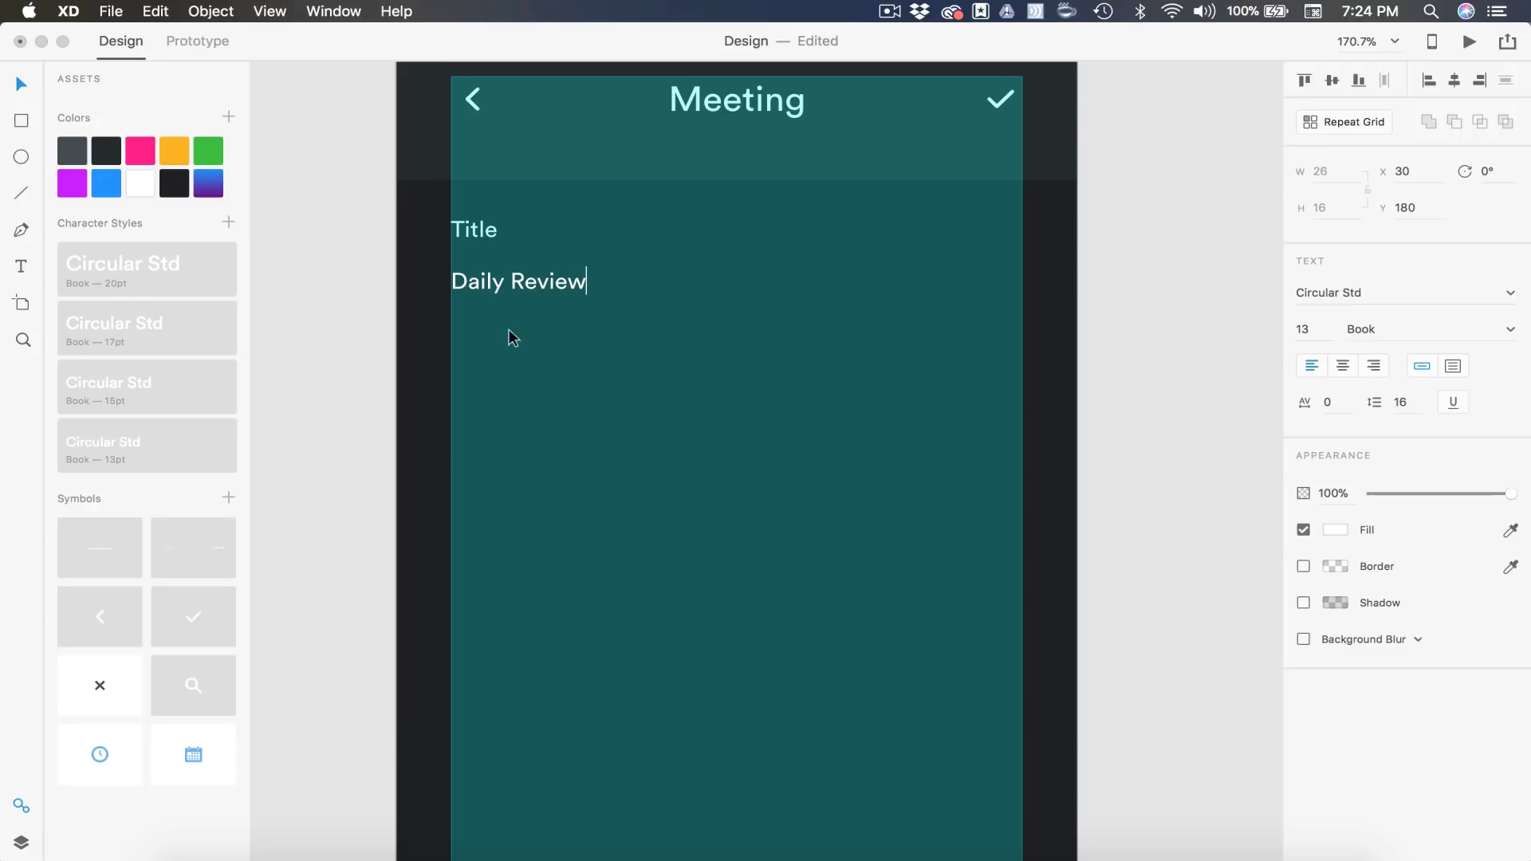
{"action": "key", "text": "Escape"}
{"action": "left_click_drag", "start_coordinate": [519, 287], "coordinate": [530, 273]}
Place an x icon at the right end of the Daily Review row.
{"action": "scroll", "coordinate": [560, 252], "scroll_direction": "right", "scroll_amount": 3}
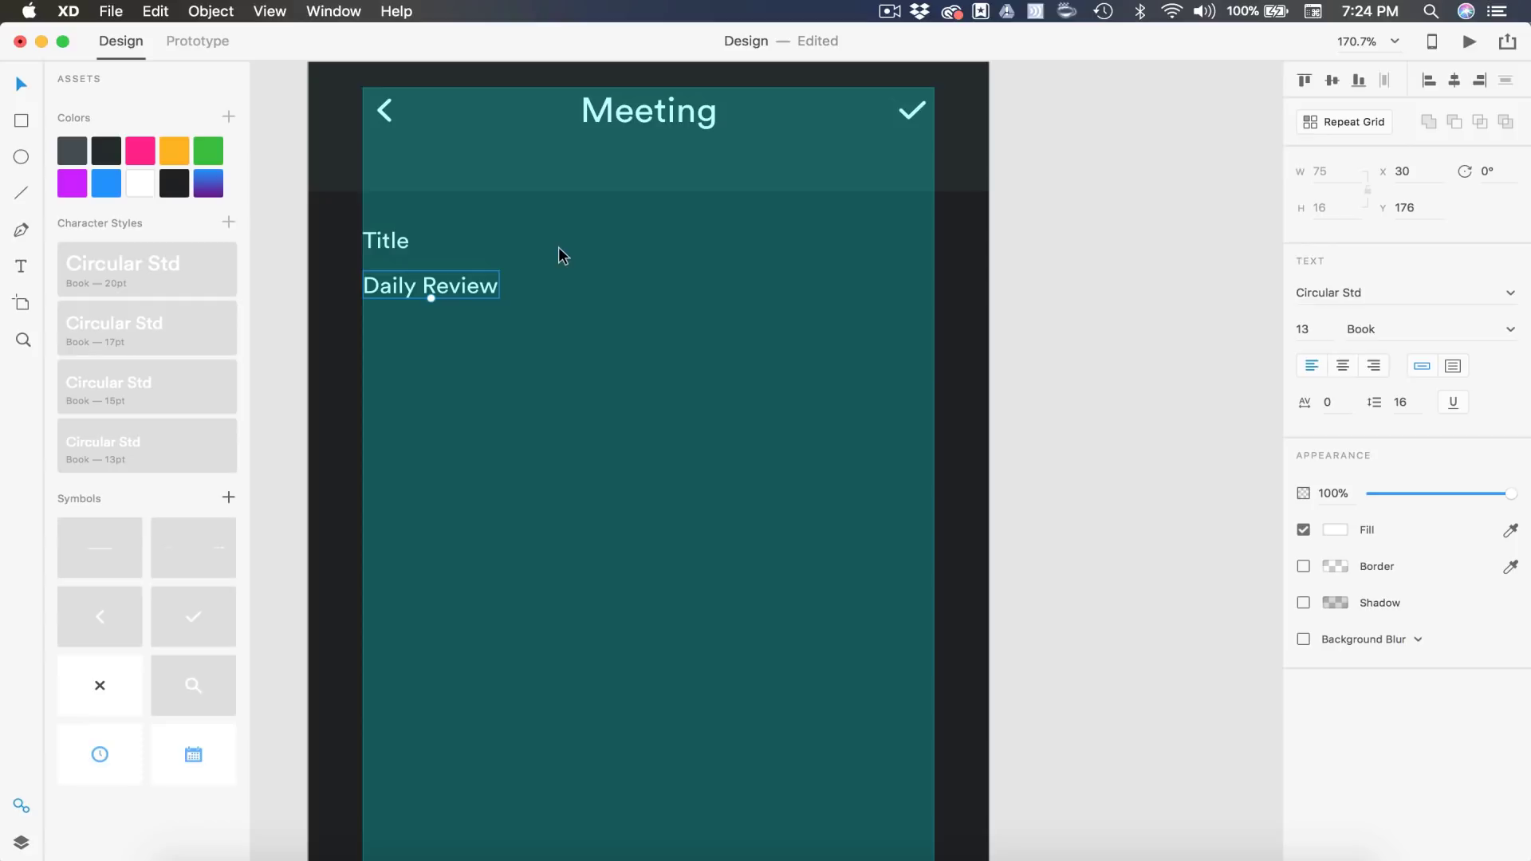
{"action": "scroll", "coordinate": [558, 247], "scroll_direction": "down", "scroll_amount": 1}
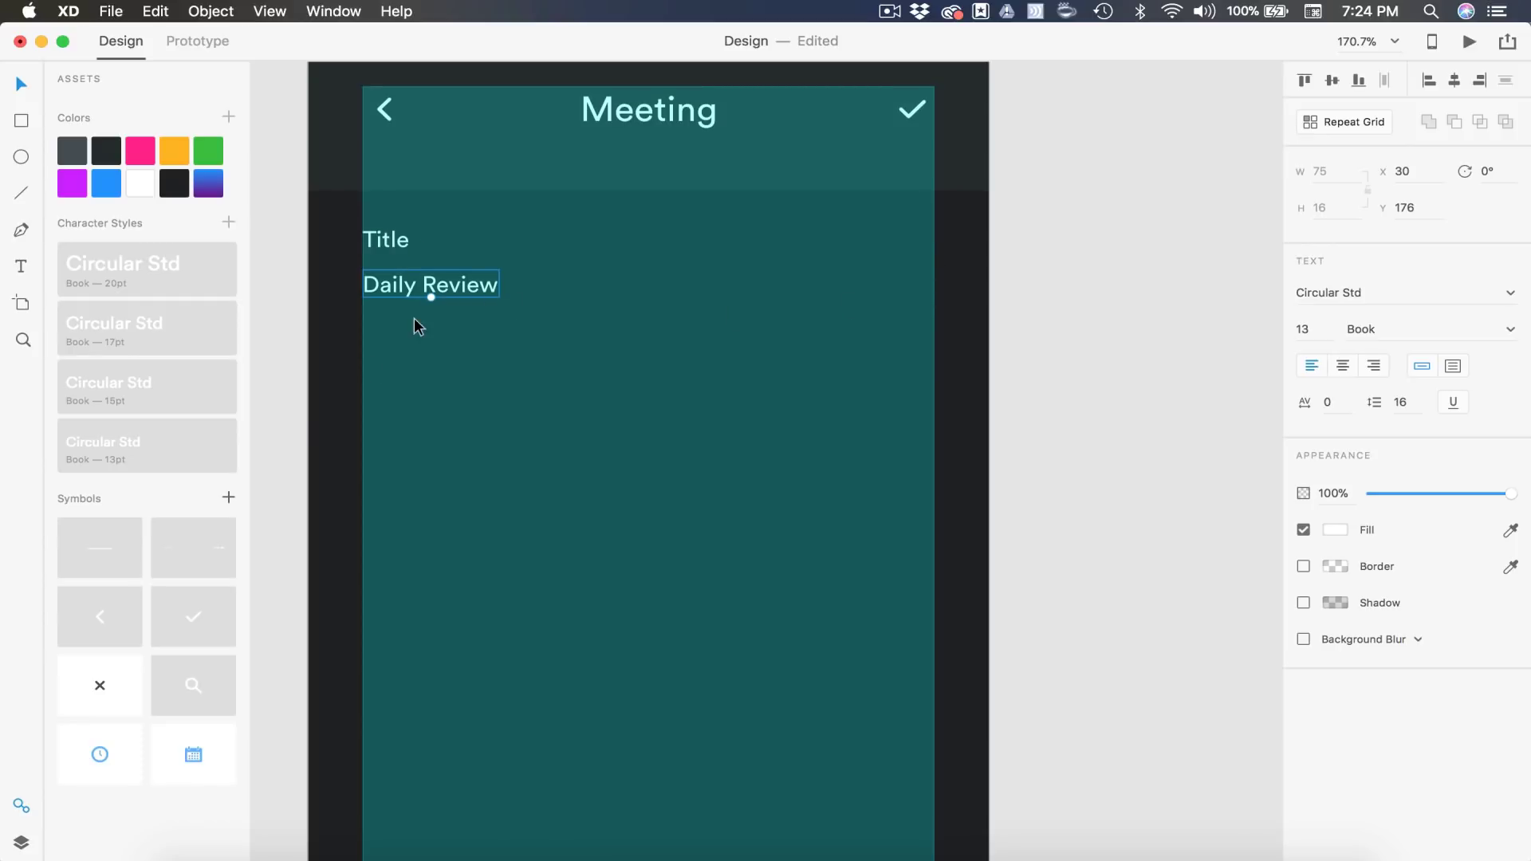
{"action": "left_click_drag", "start_coordinate": [94, 690], "coordinate": [915, 290]}
{"action": "scroll", "coordinate": [931, 299], "scroll_direction": "up", "scroll_amount": 5}
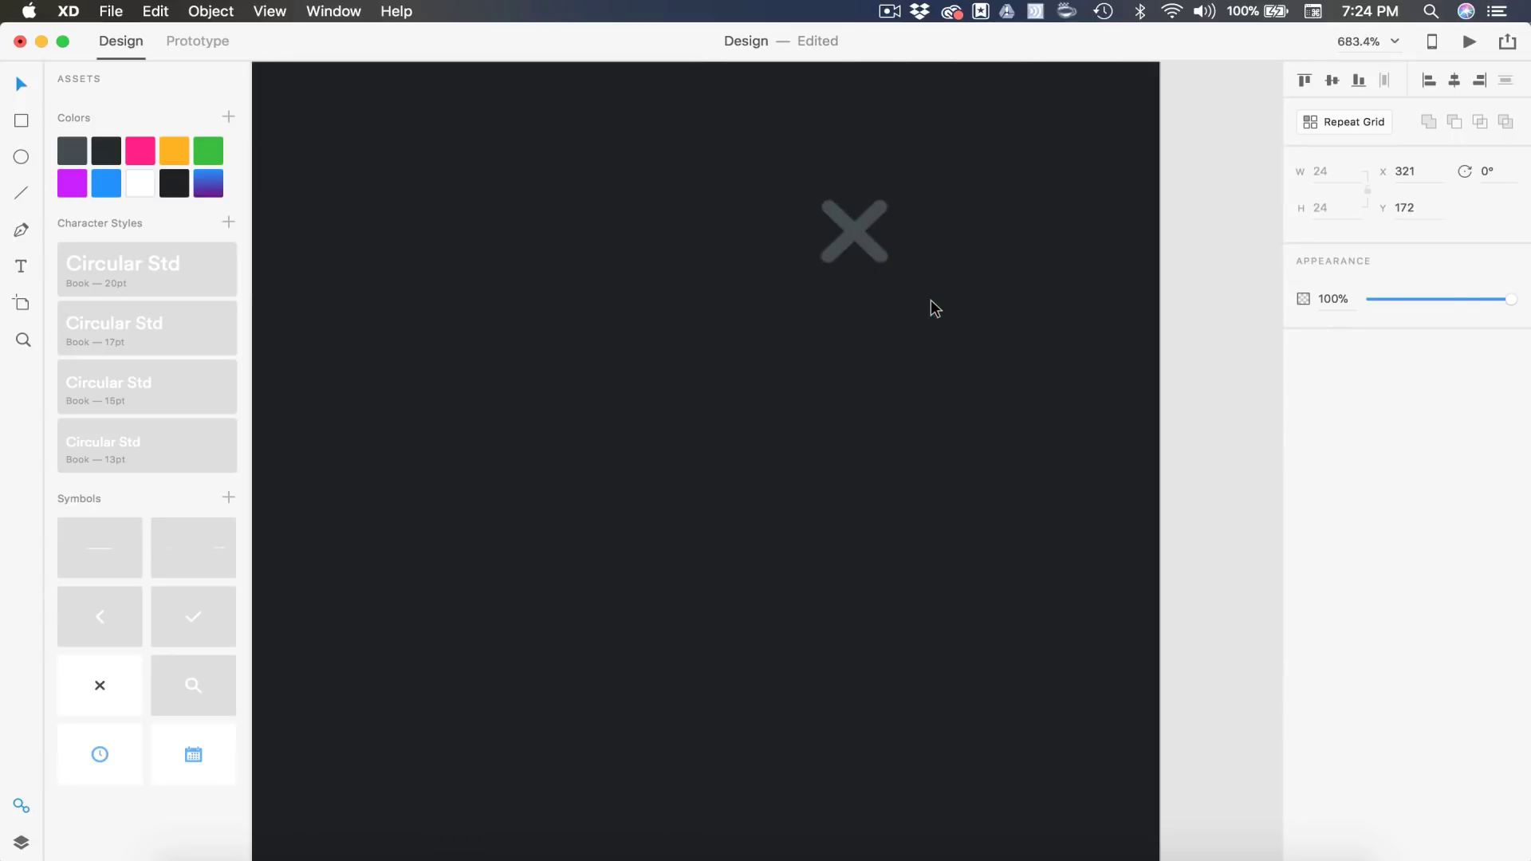
{"action": "double_click", "coordinate": [859, 236]}
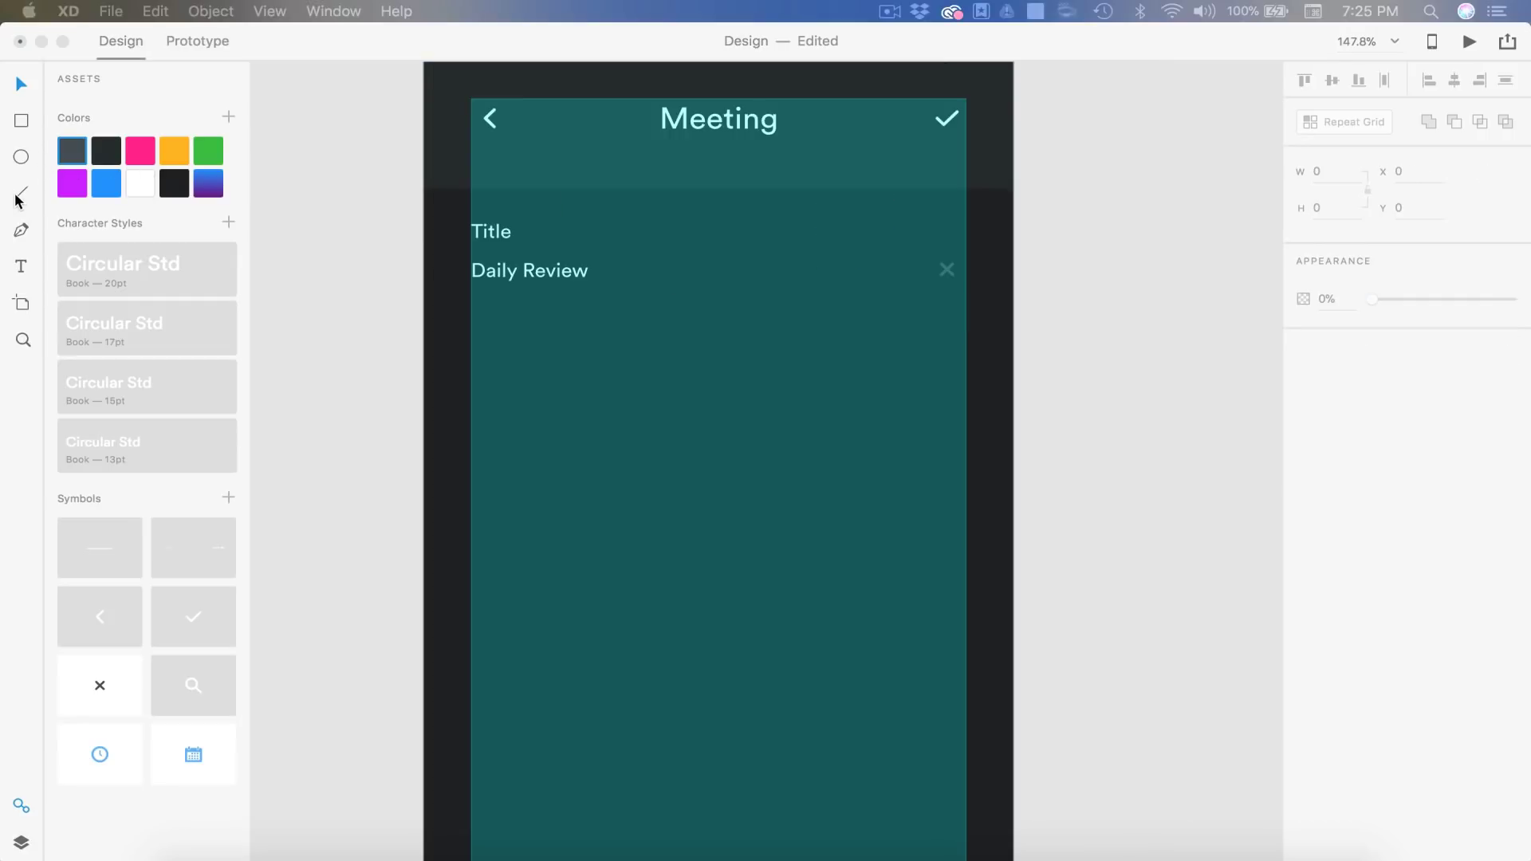
Draw a horizontal divider line beneath Daily Review and give it the dark swatch stroke.
{"action": "left_click", "coordinate": [21, 192]}
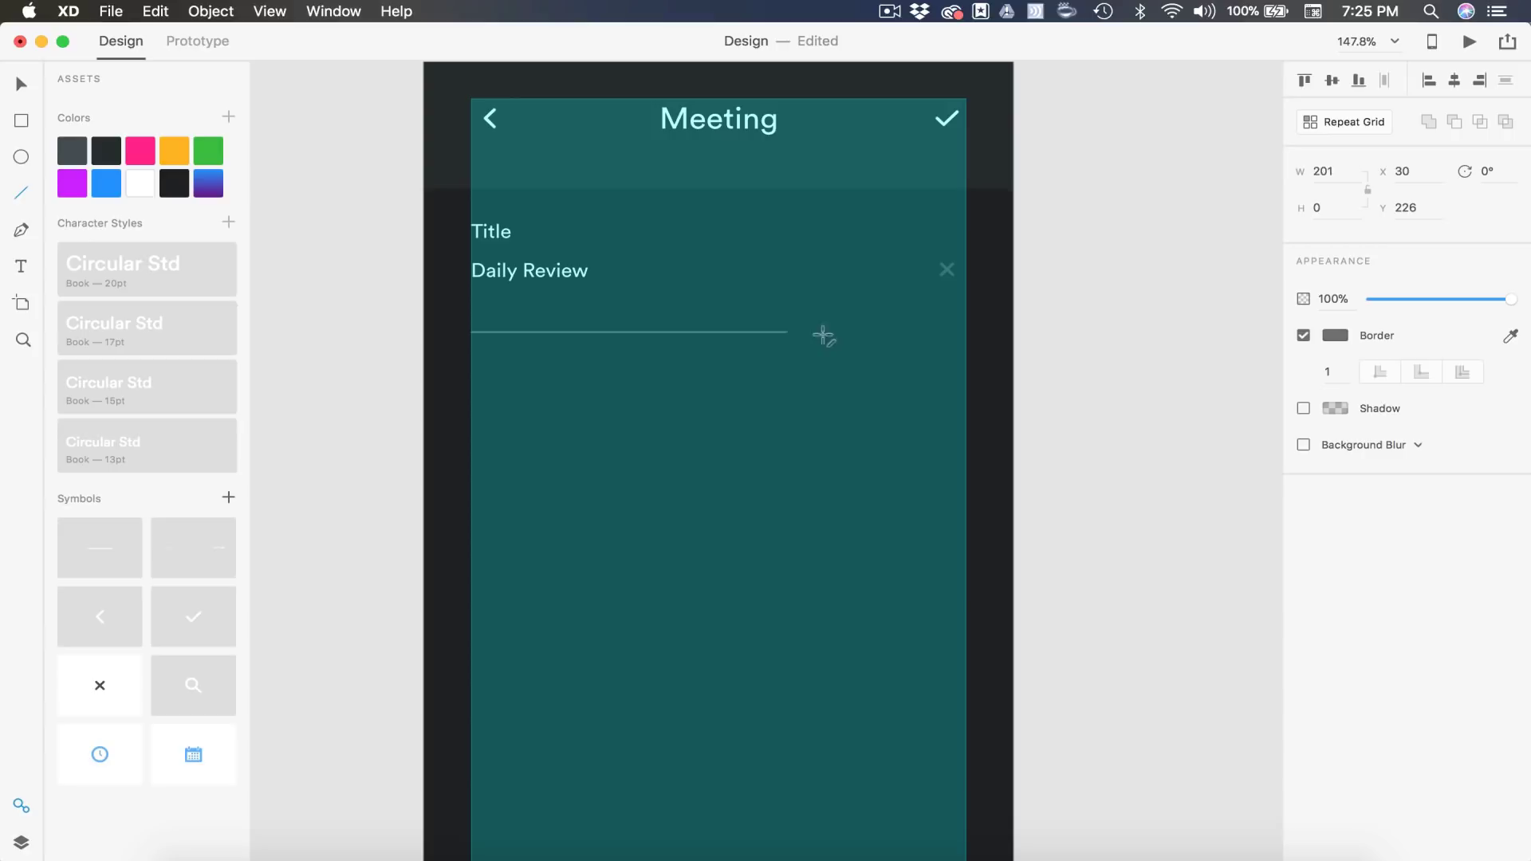
{"action": "left_click_drag", "start_coordinate": [471, 332], "coordinate": [966, 333]}
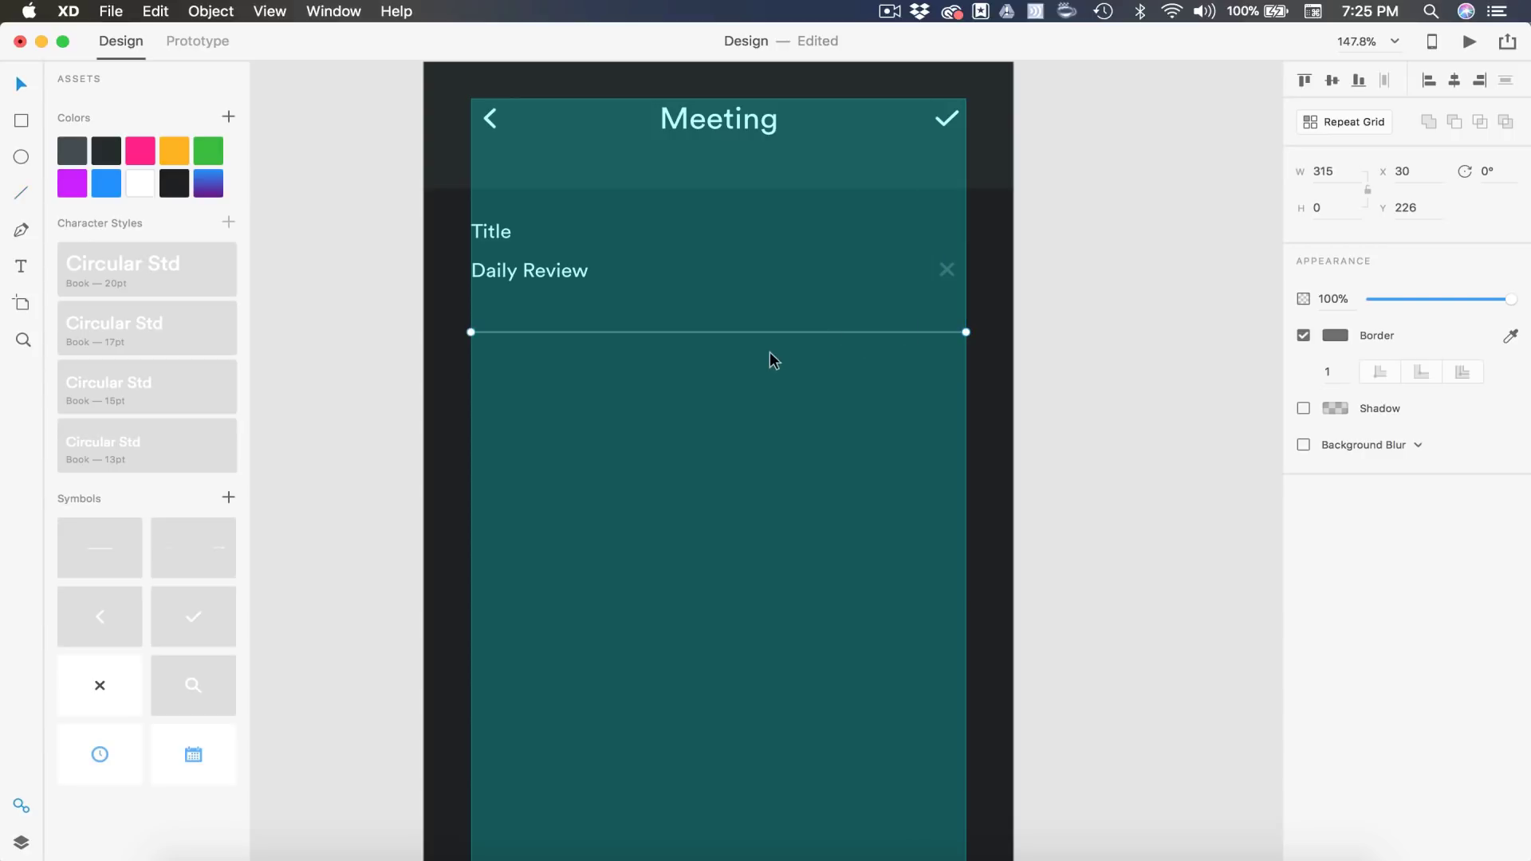
{"action": "left_click_drag", "start_coordinate": [641, 337], "coordinate": [640, 310]}
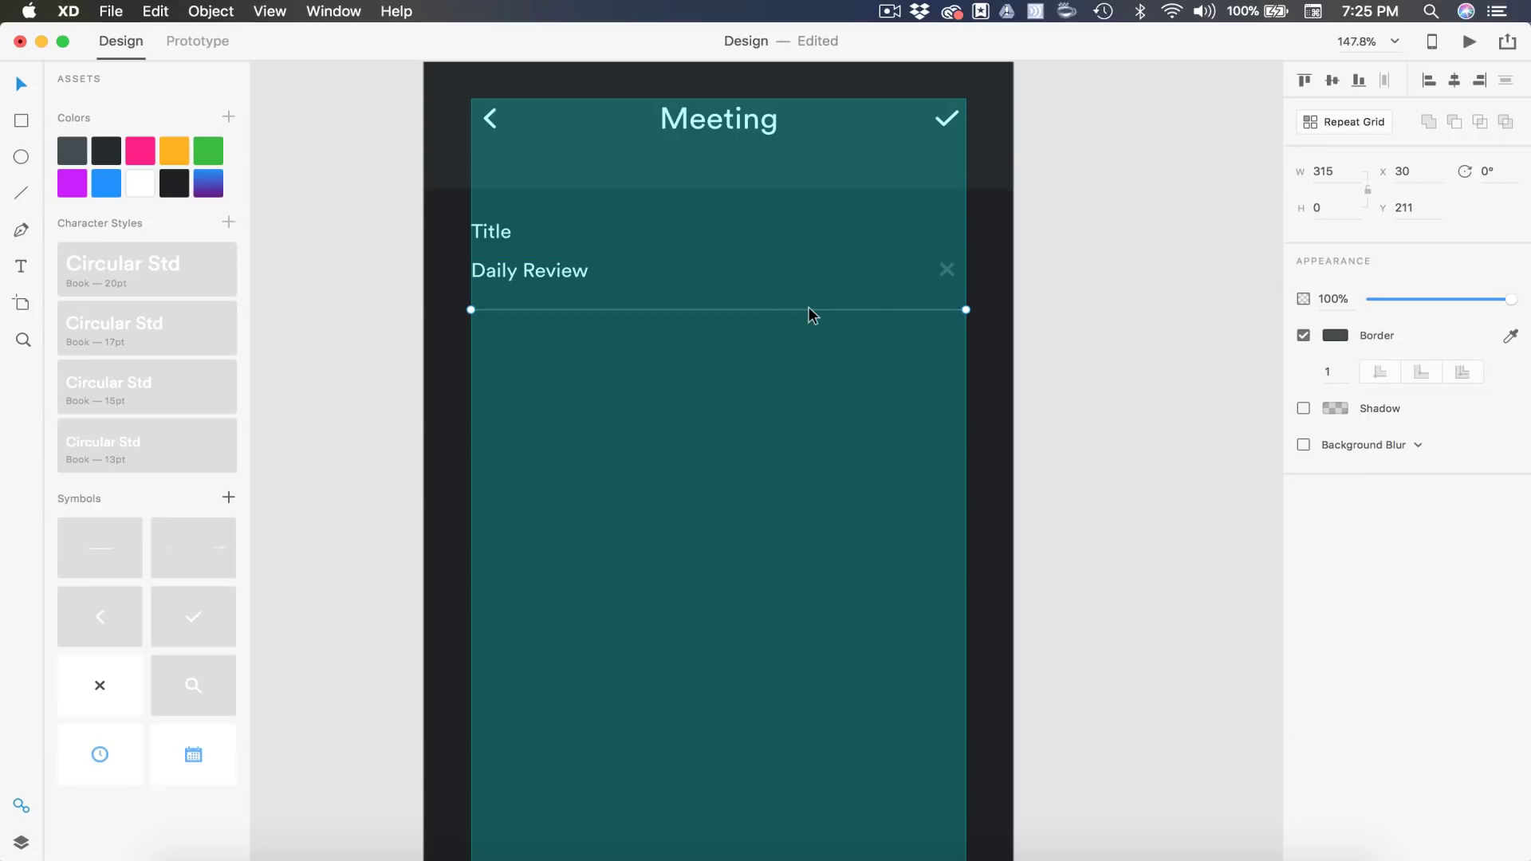
{"action": "right_click", "coordinate": [106, 154]}
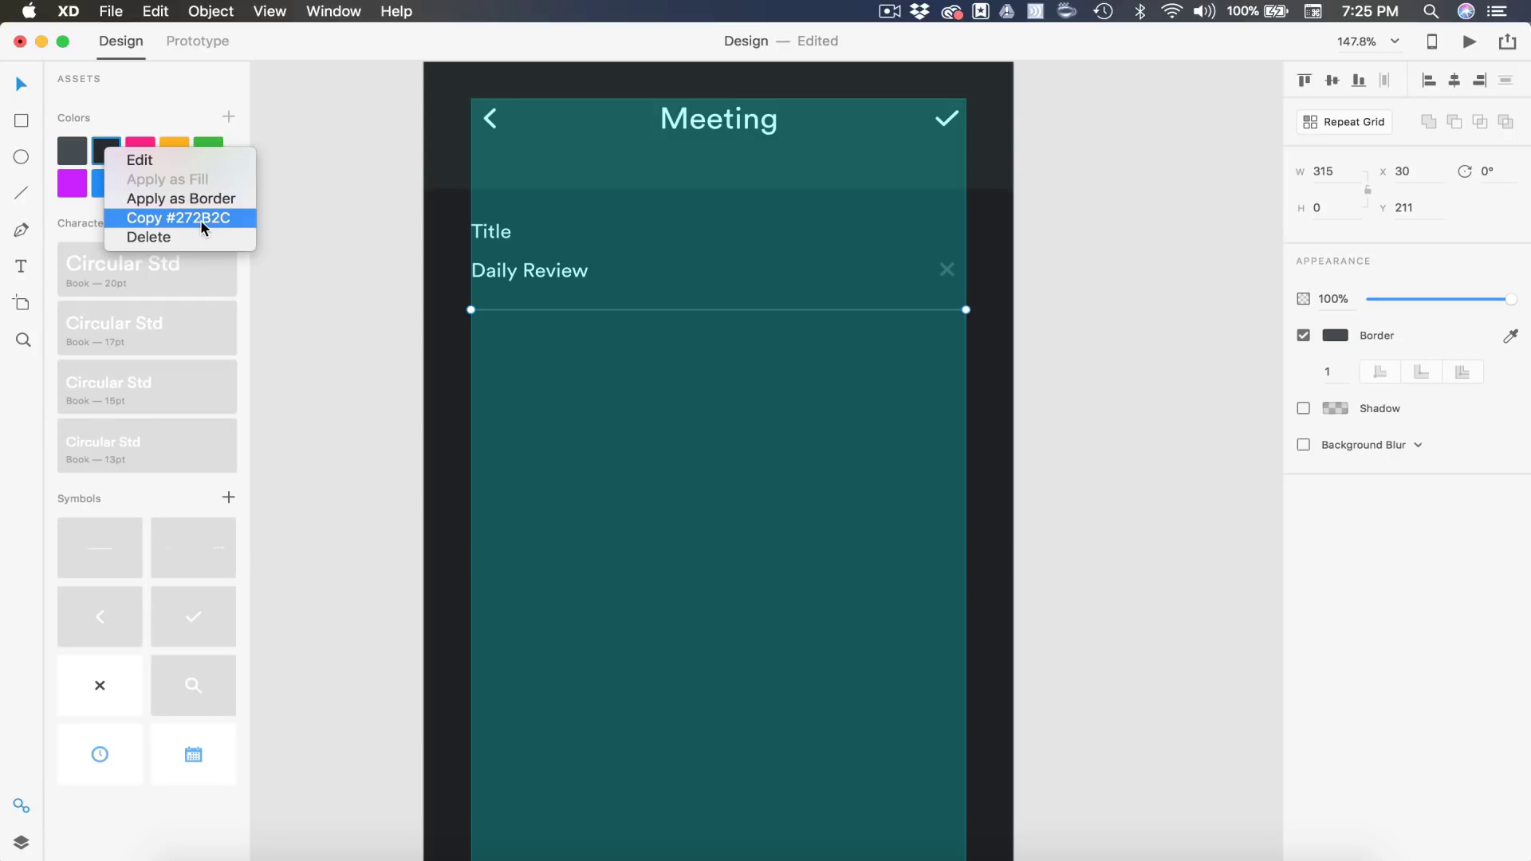
{"action": "left_click", "coordinate": [220, 217]}
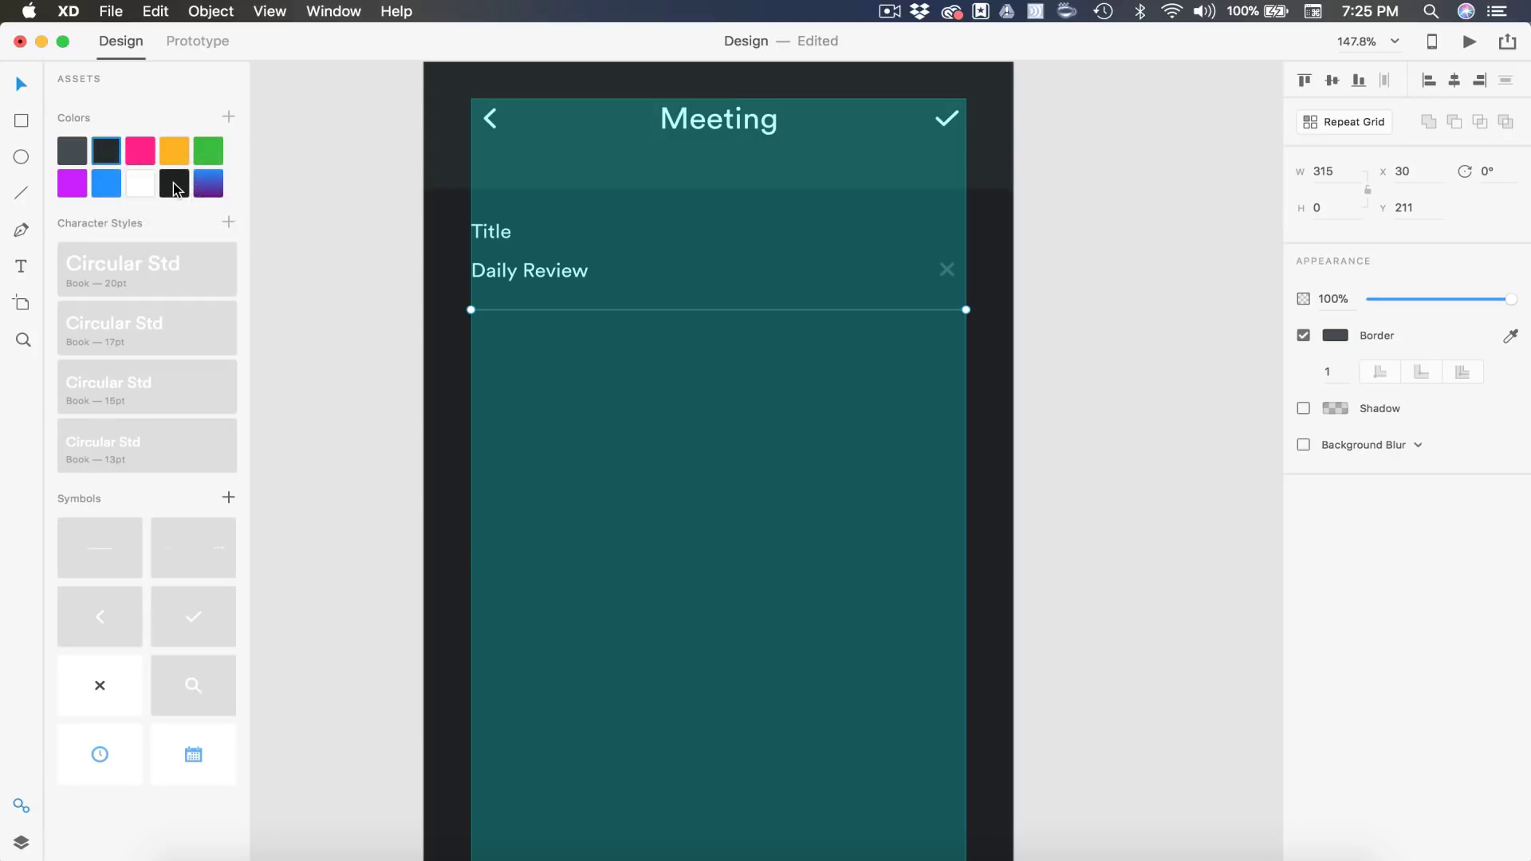
{"action": "left_click", "coordinate": [112, 159]}
{"action": "left_click", "coordinate": [476, 316]}
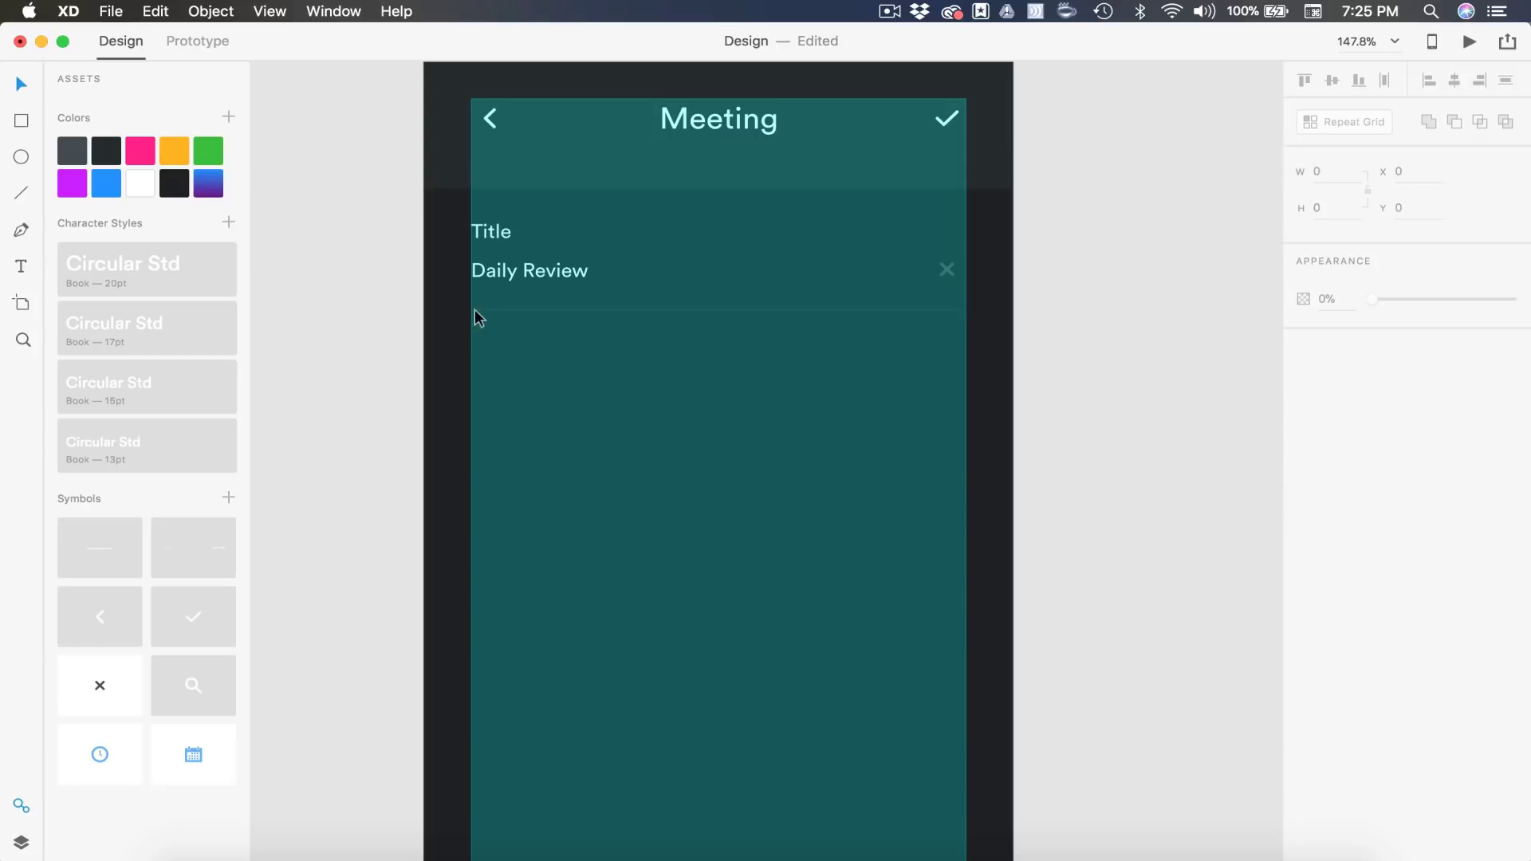
Set the 'Title' label's opacity to 70%.
{"action": "left_click", "coordinate": [976, 424]}
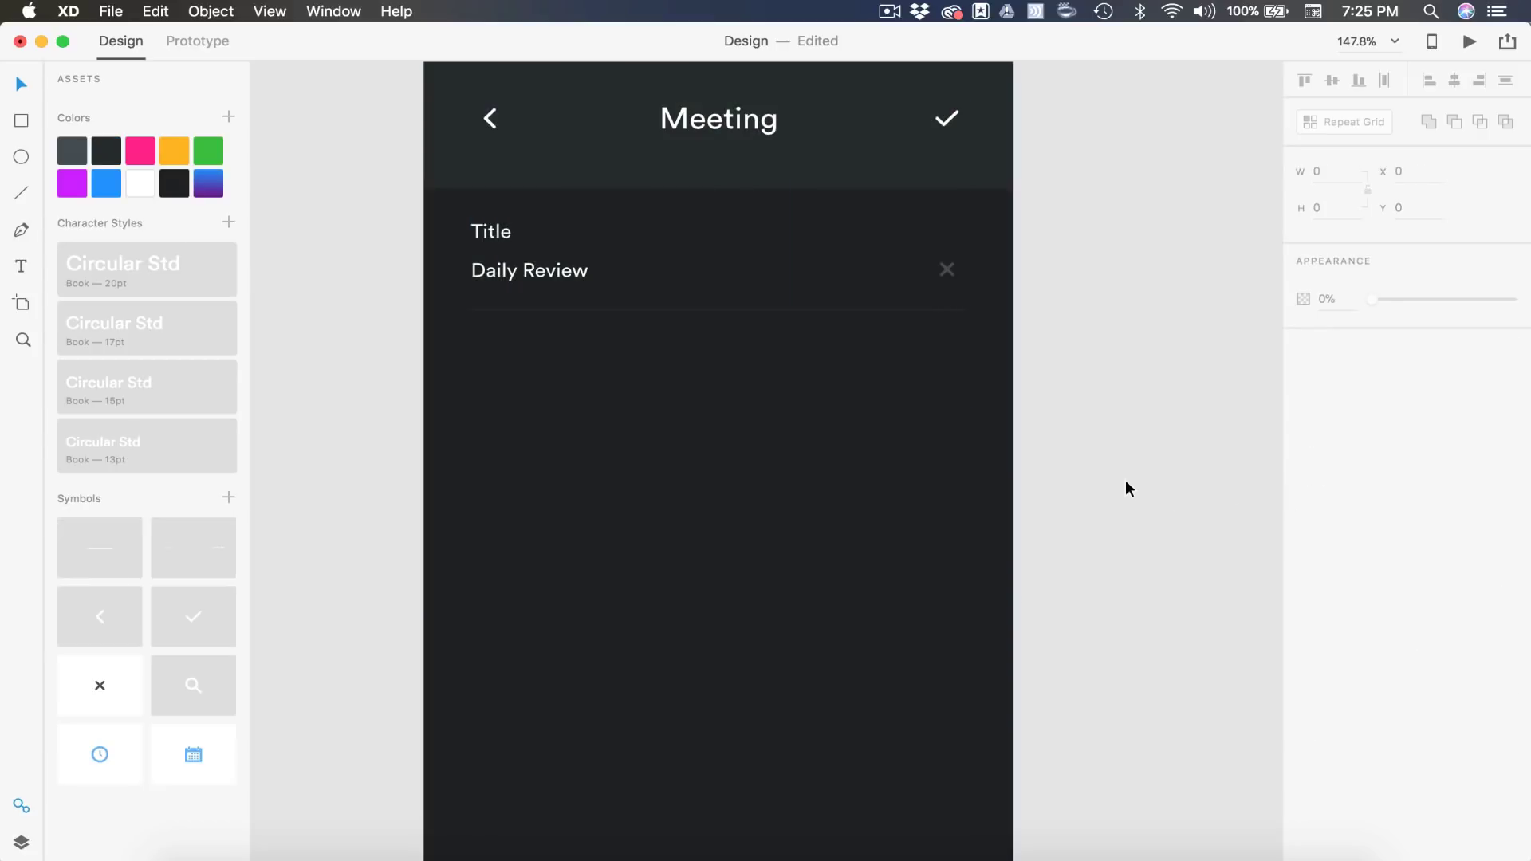
{"action": "key", "text": "super+0"}
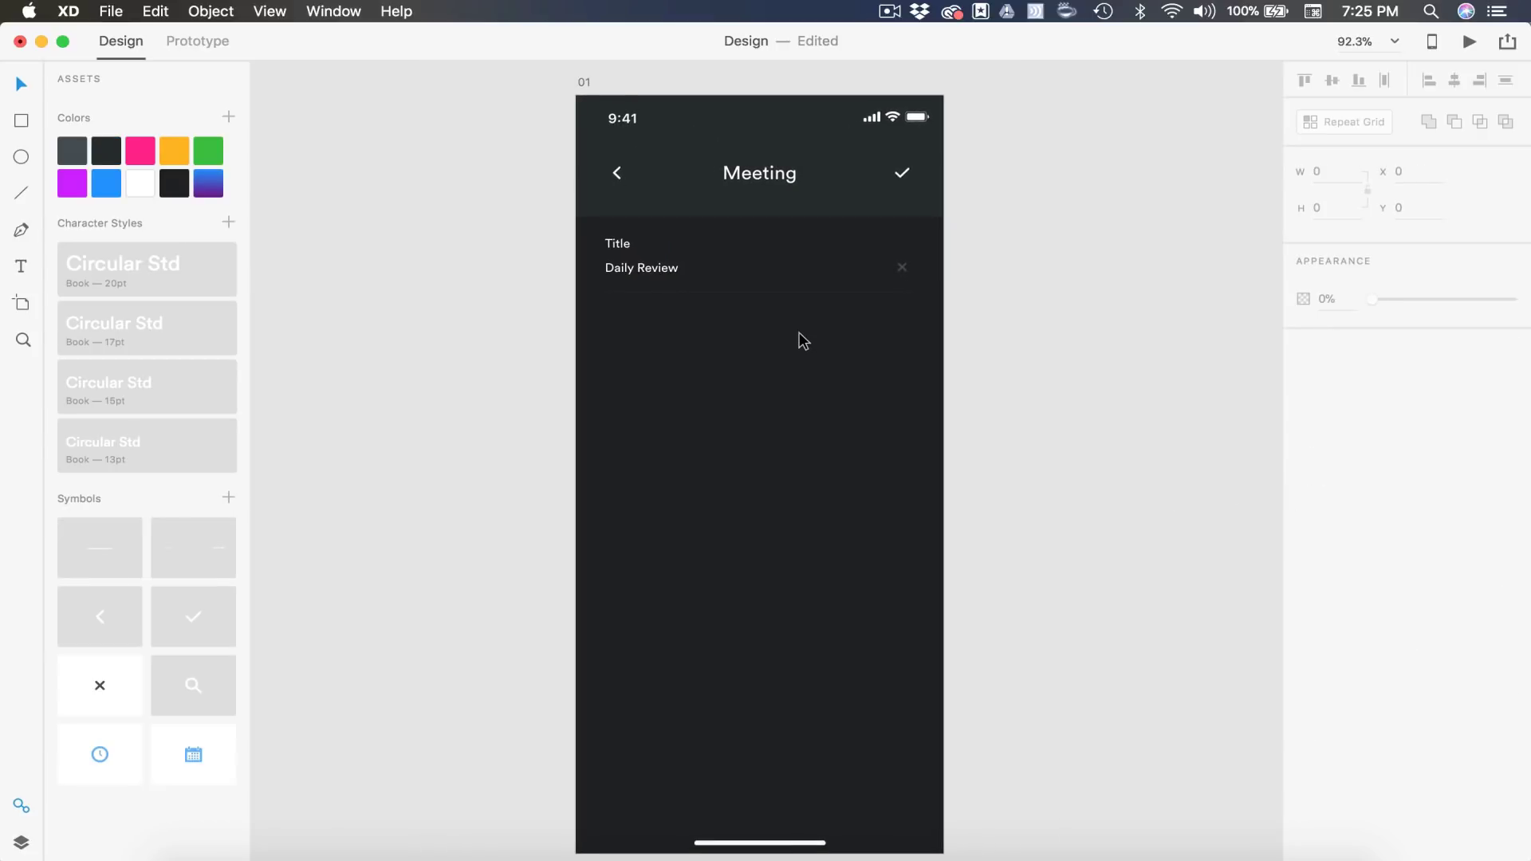
{"action": "scroll", "coordinate": [799, 338], "scroll_direction": "up", "scroll_amount": 5}
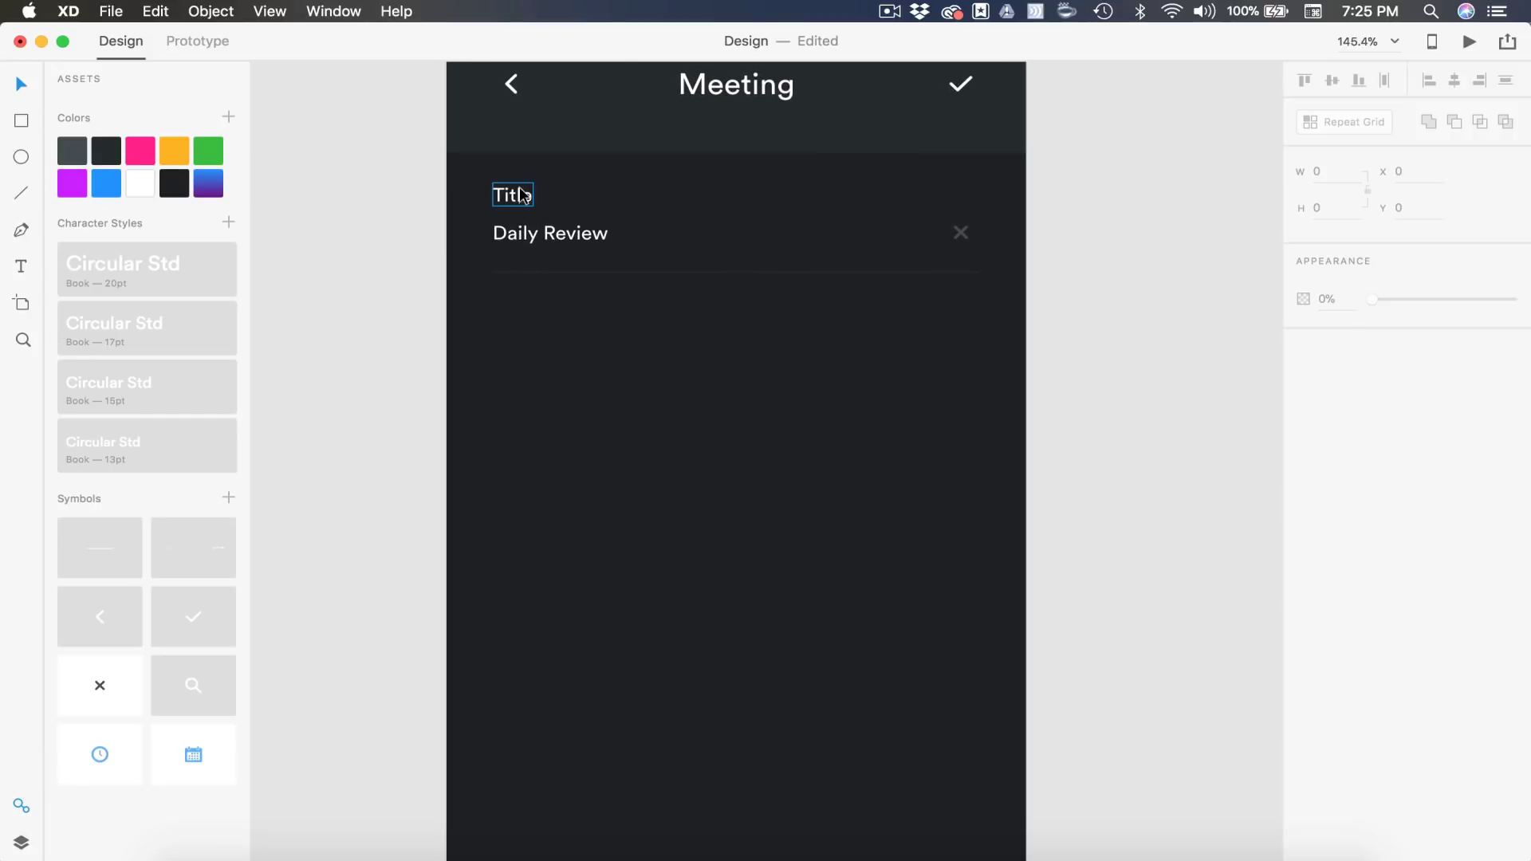
{"action": "left_click", "coordinate": [513, 196]}
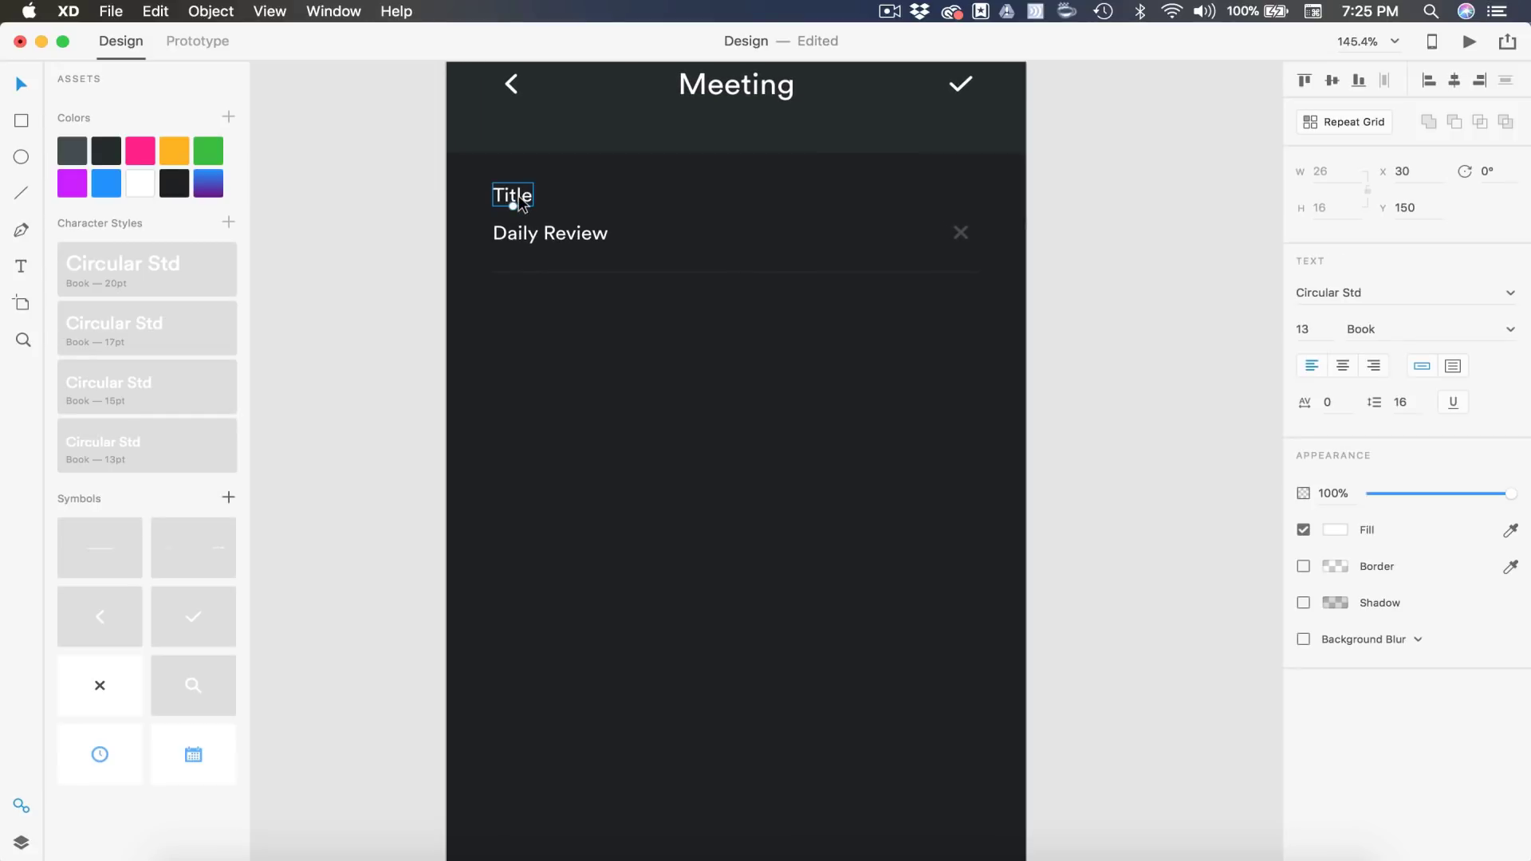
{"action": "left_click", "coordinate": [1335, 494]}
{"action": "left_click", "coordinate": [1340, 493]}
{"action": "type", "text": "70"}
{"action": "key", "text": "Return"}
{"action": "left_click", "coordinate": [1109, 260]}
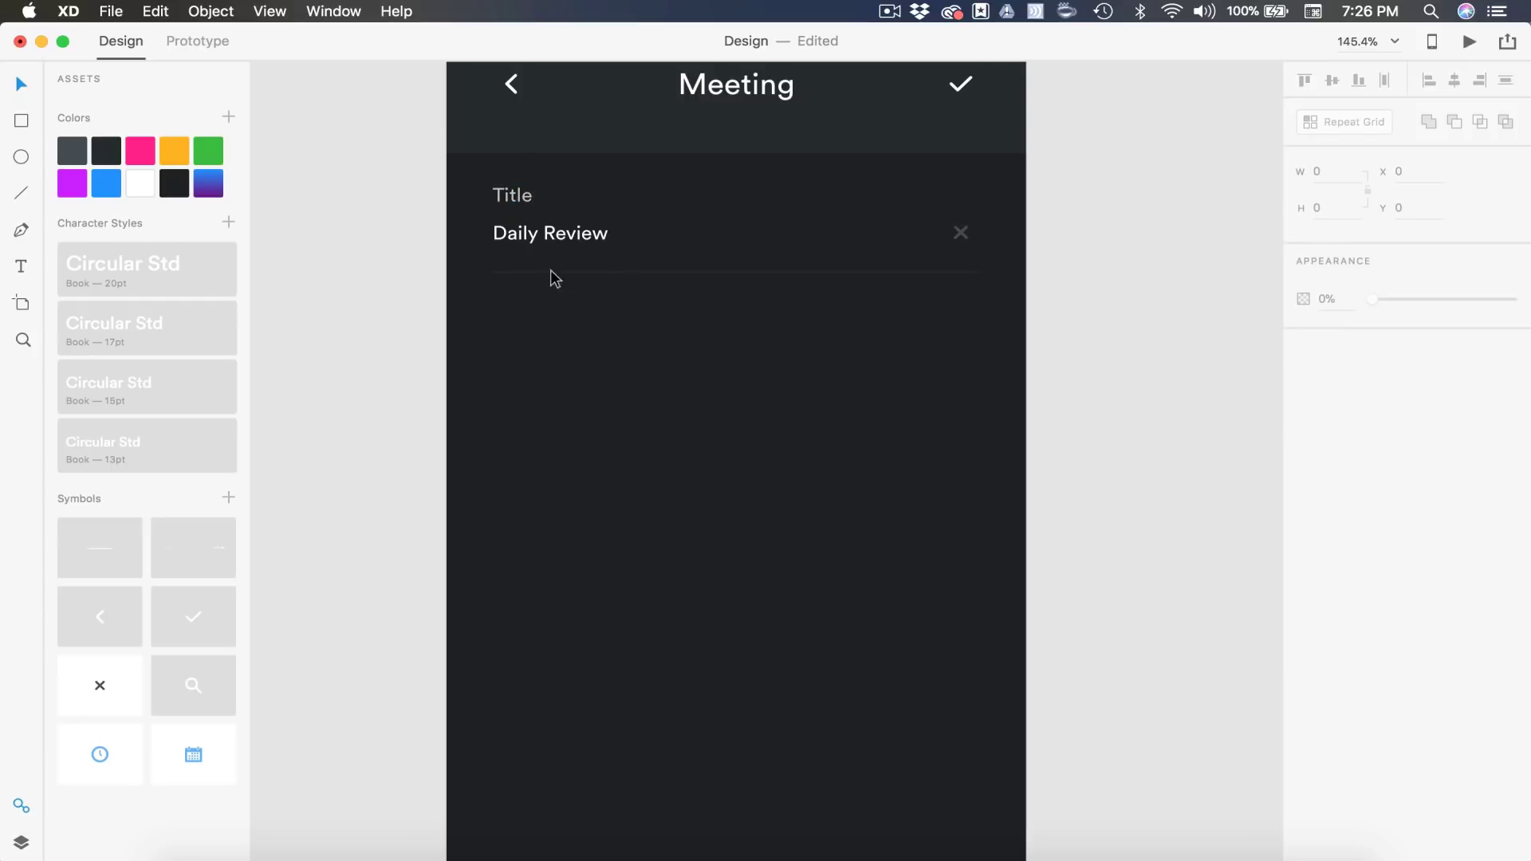
{"action": "scroll", "coordinate": [720, 351], "scroll_direction": "down", "scroll_amount": 3}
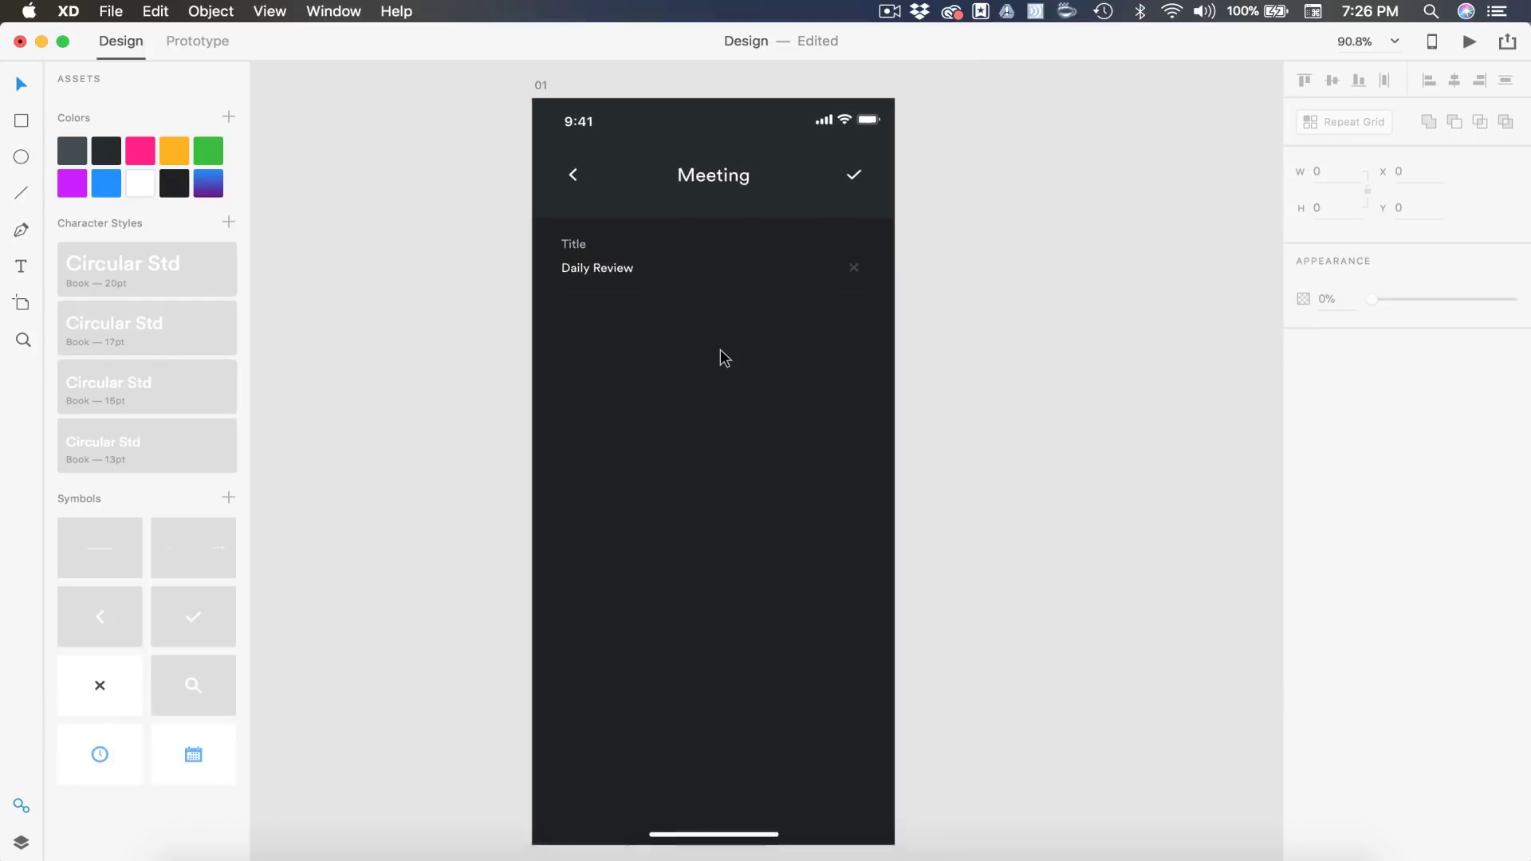
Repeat the Title/Daily Review field downward as a Repeat Grid with a 40 row gap.
{"action": "scroll", "coordinate": [720, 357], "scroll_direction": "up", "scroll_amount": 2}
{"action": "left_click_drag", "start_coordinate": [1004, 409], "coordinate": [437, 226]}
{"action": "key", "text": "super+r"}
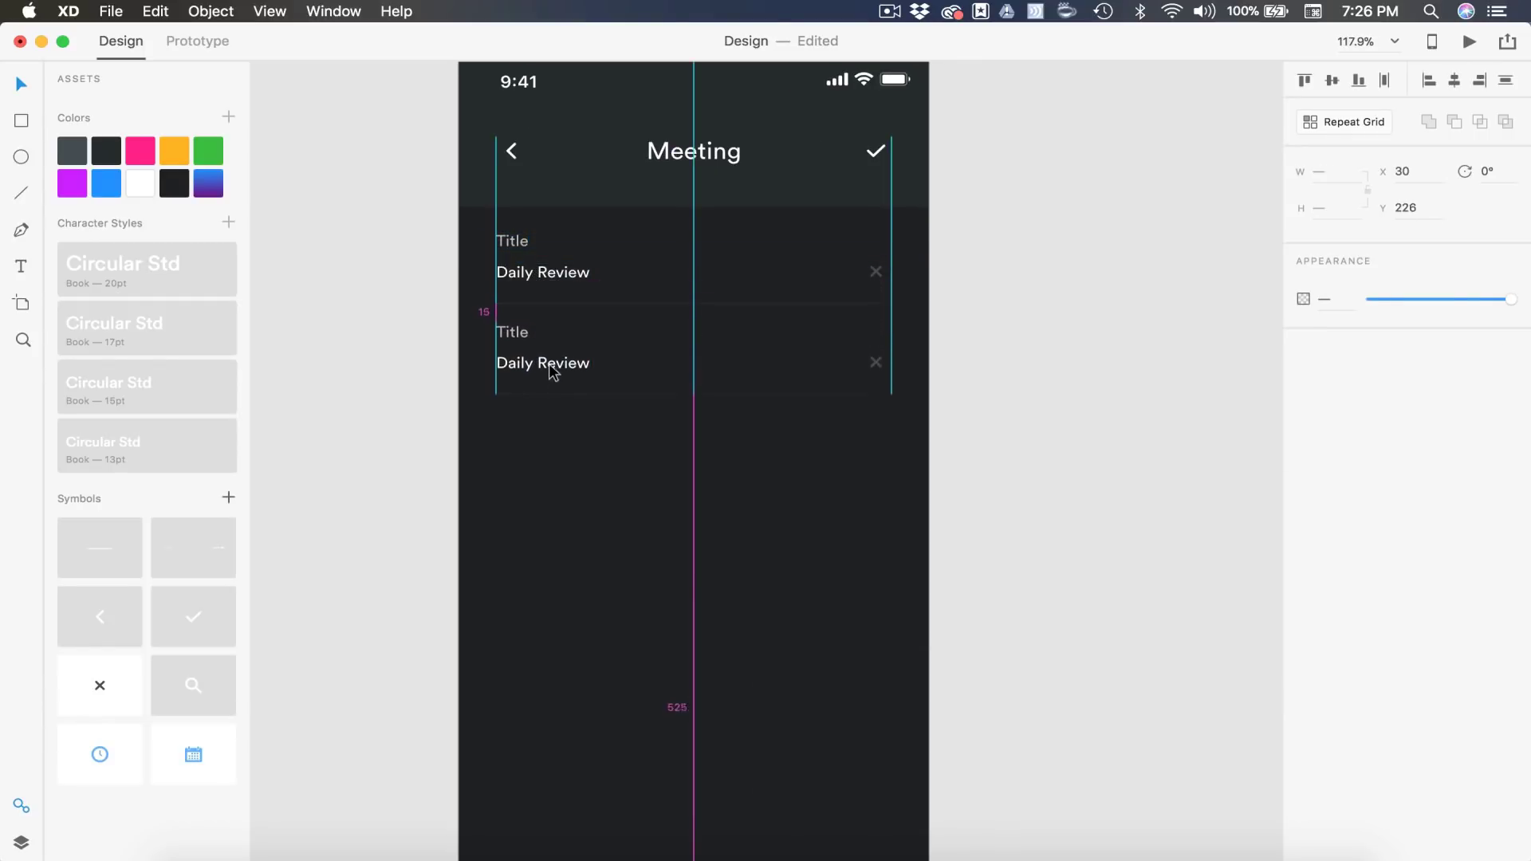
{"action": "left_click_drag", "start_coordinate": [552, 386], "coordinate": [571, 396]}
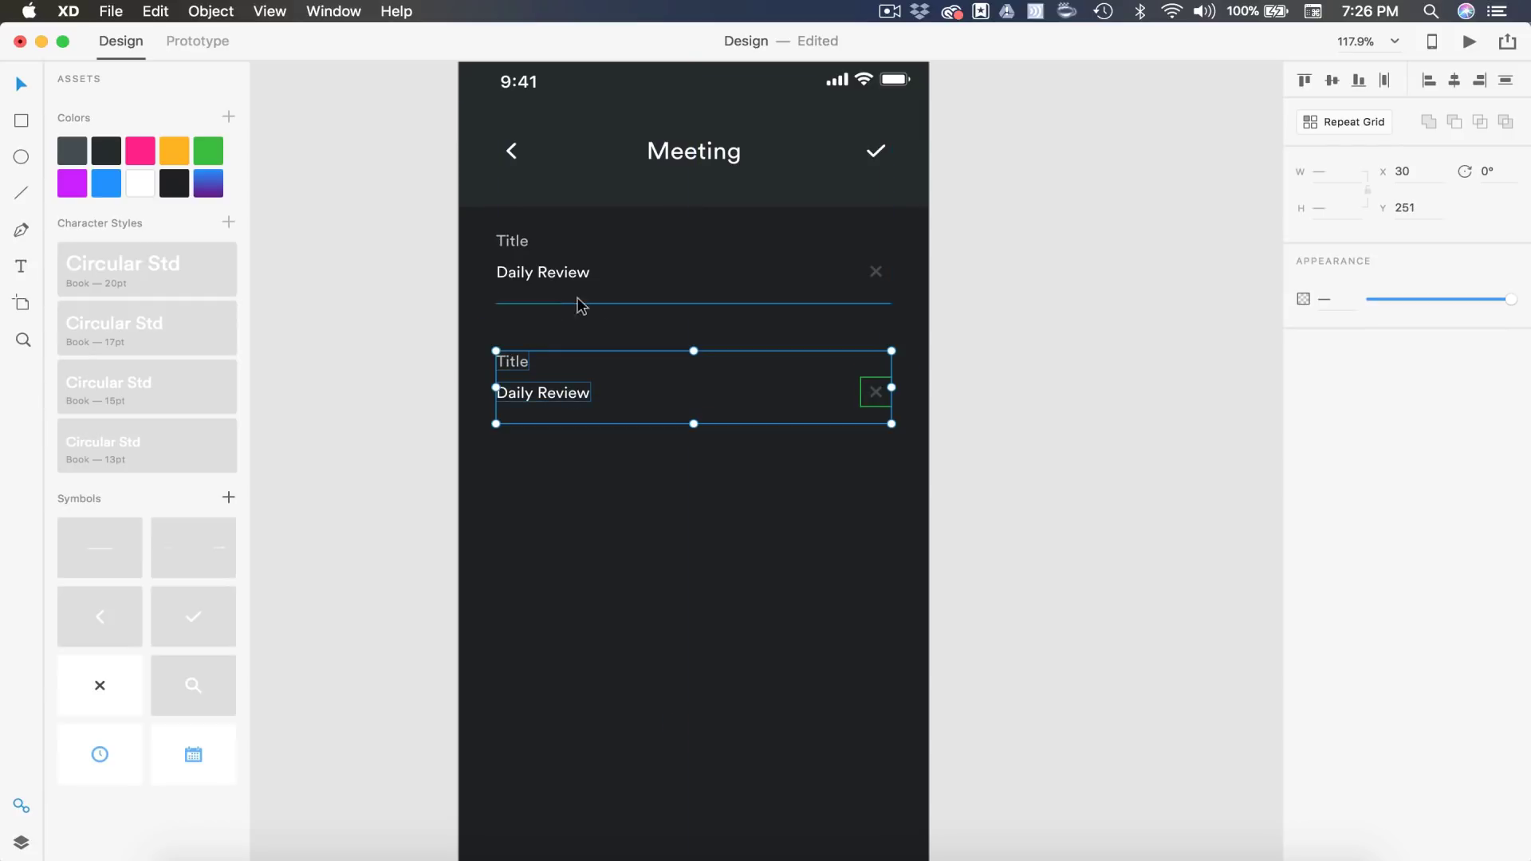
{"action": "scroll", "coordinate": [636, 355], "scroll_direction": "down", "scroll_amount": 3}
{"action": "scroll", "coordinate": [632, 343], "scroll_direction": "up", "scroll_amount": 5}
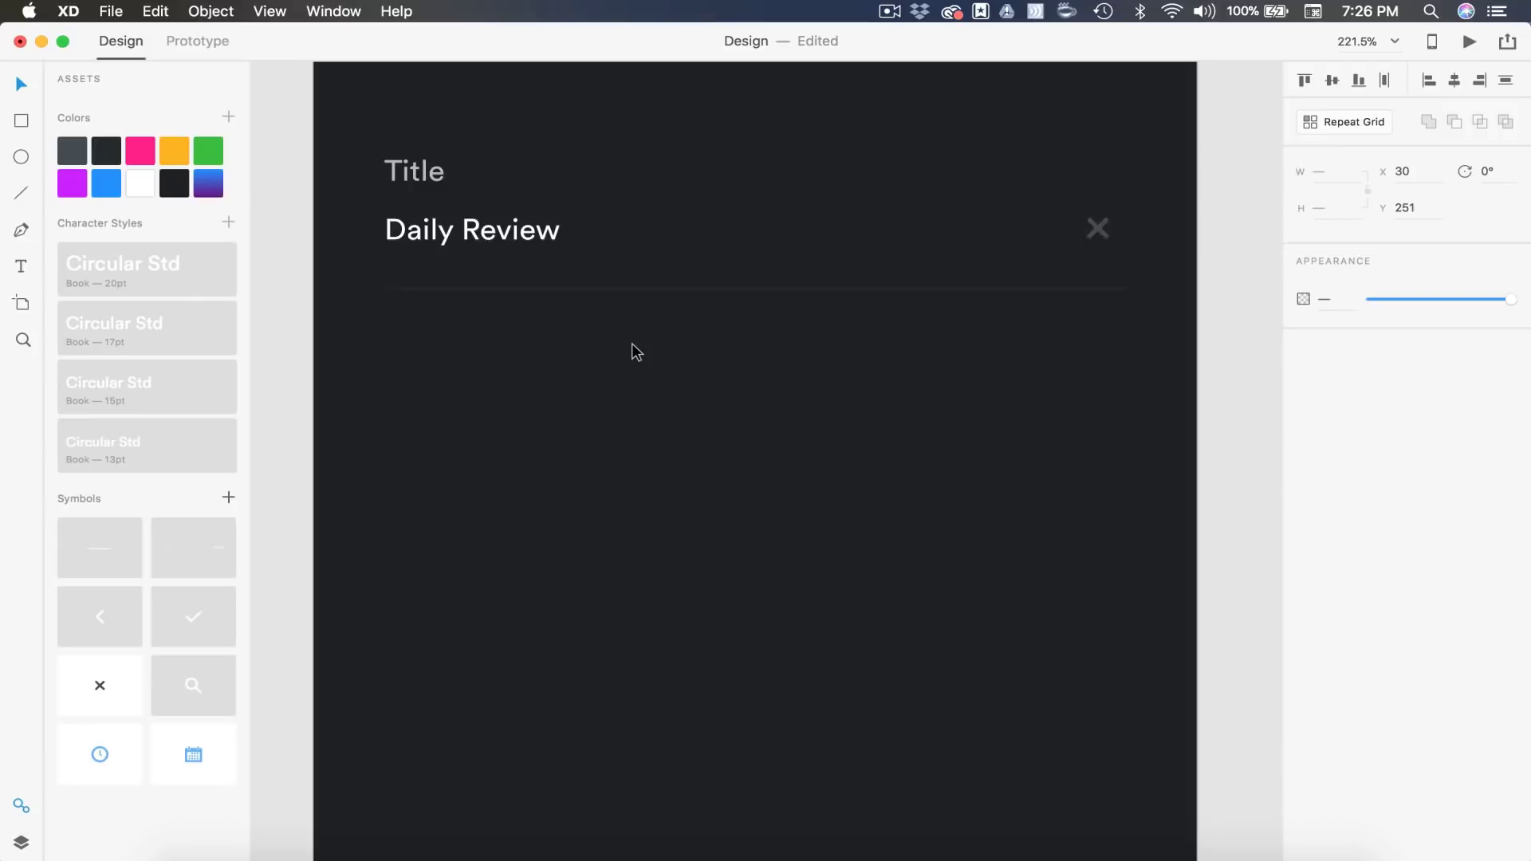
Change the second row's texts to 'Date' and 'Friday, Feb 23'.
{"action": "double_click", "coordinate": [437, 223]}
{"action": "type", "text": "Date"}
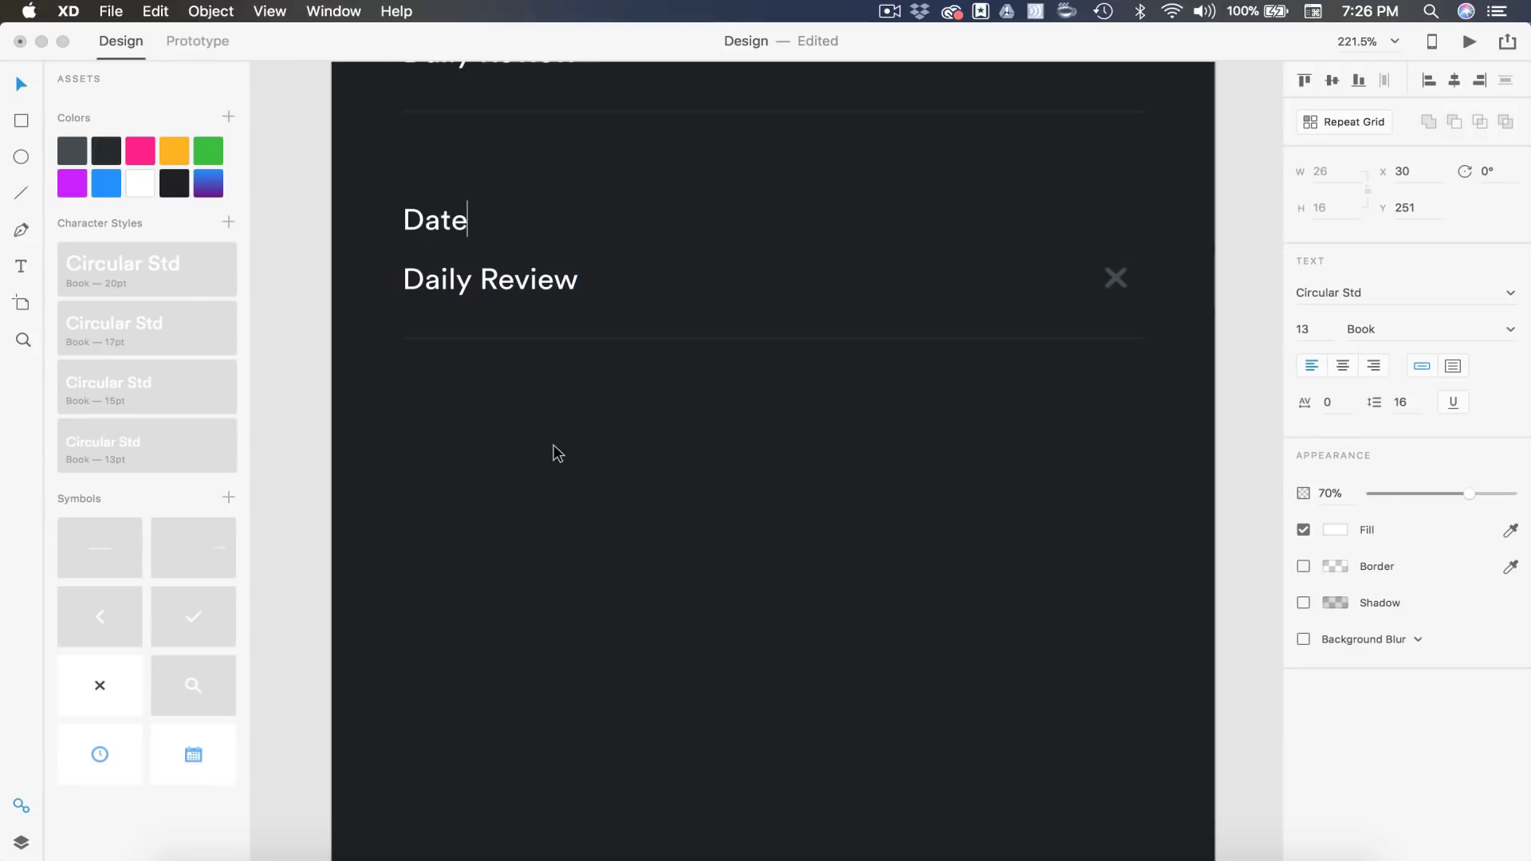
{"action": "key", "text": "Escape"}
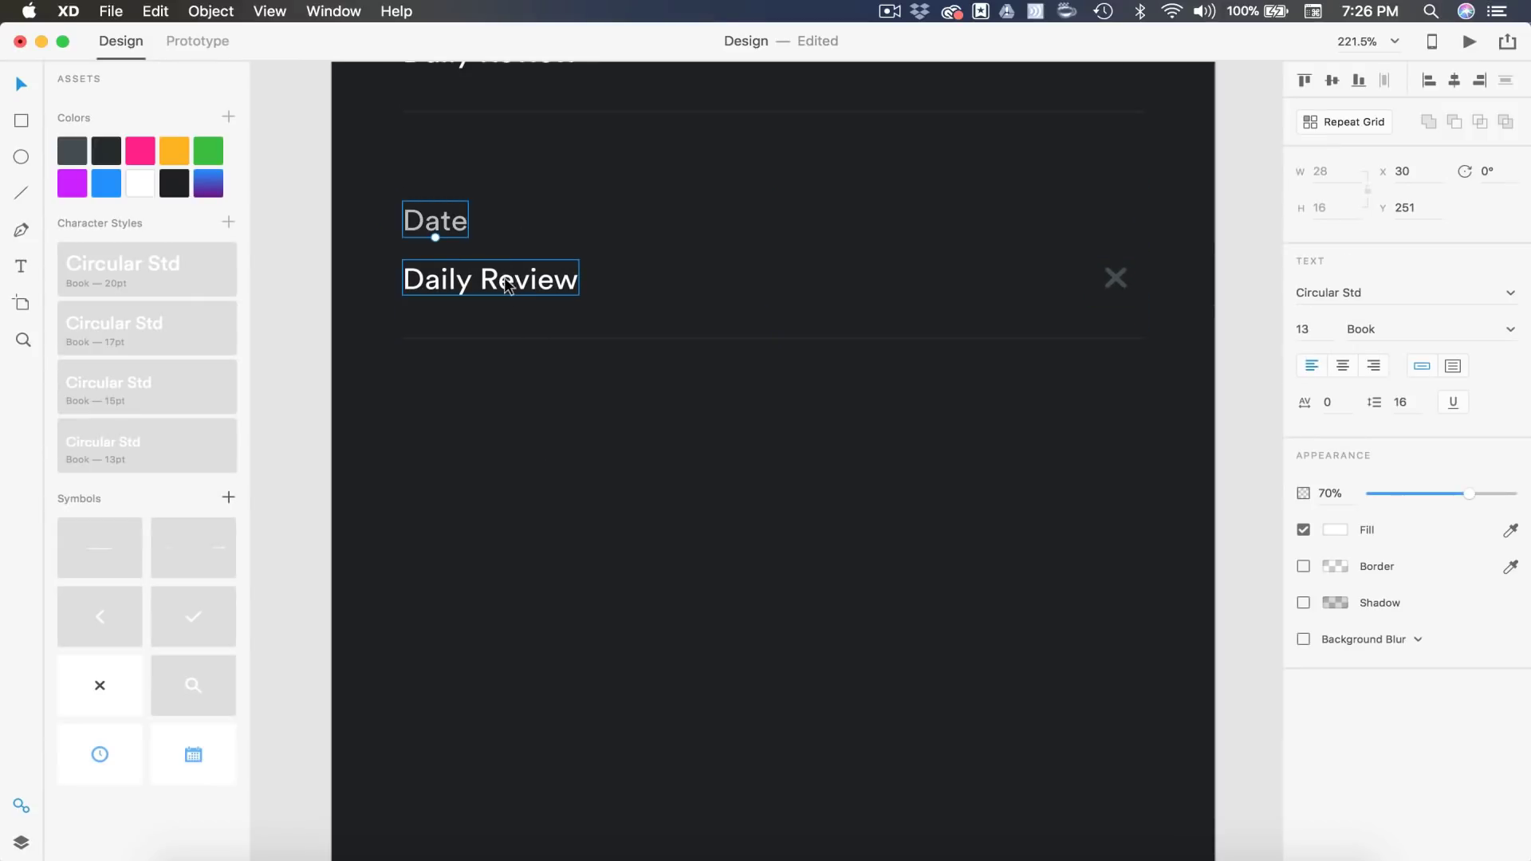
{"action": "double_click", "coordinate": [510, 289]}
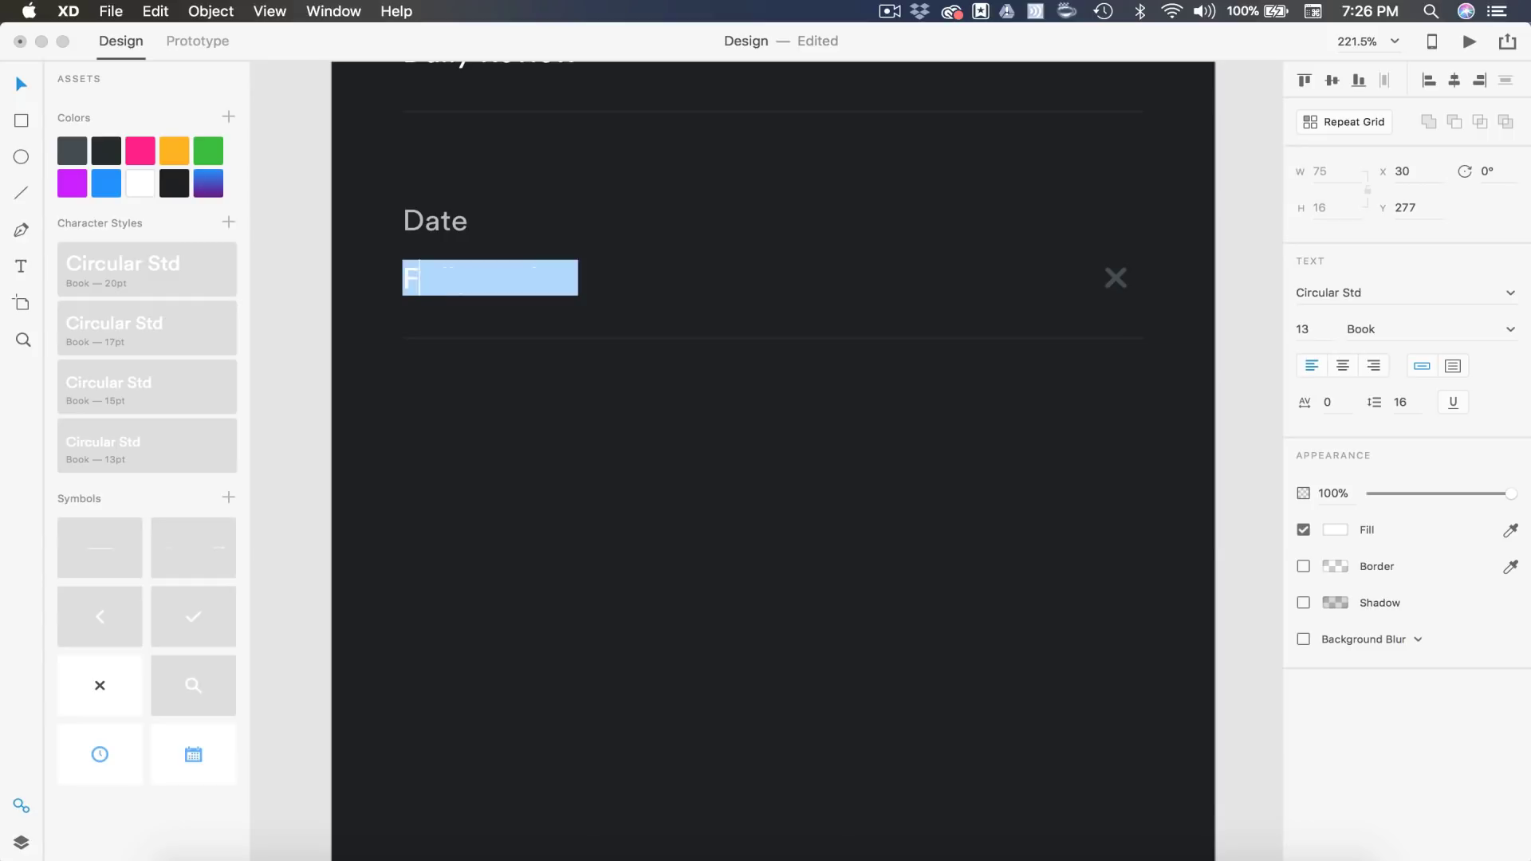
{"action": "type", "text": "Friday, "}
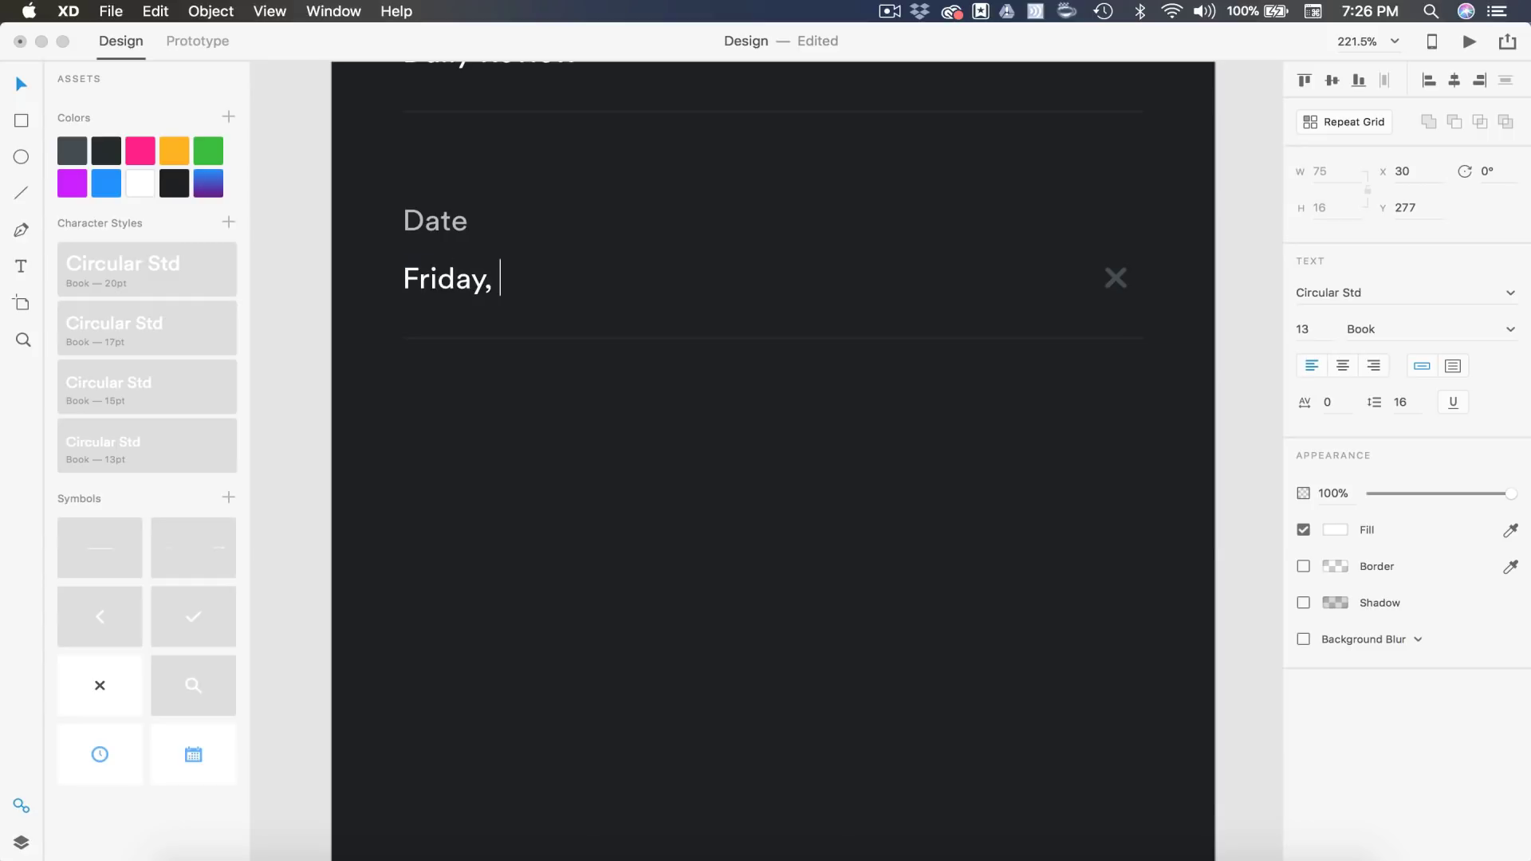
{"action": "type", "text": "Feb 23"}
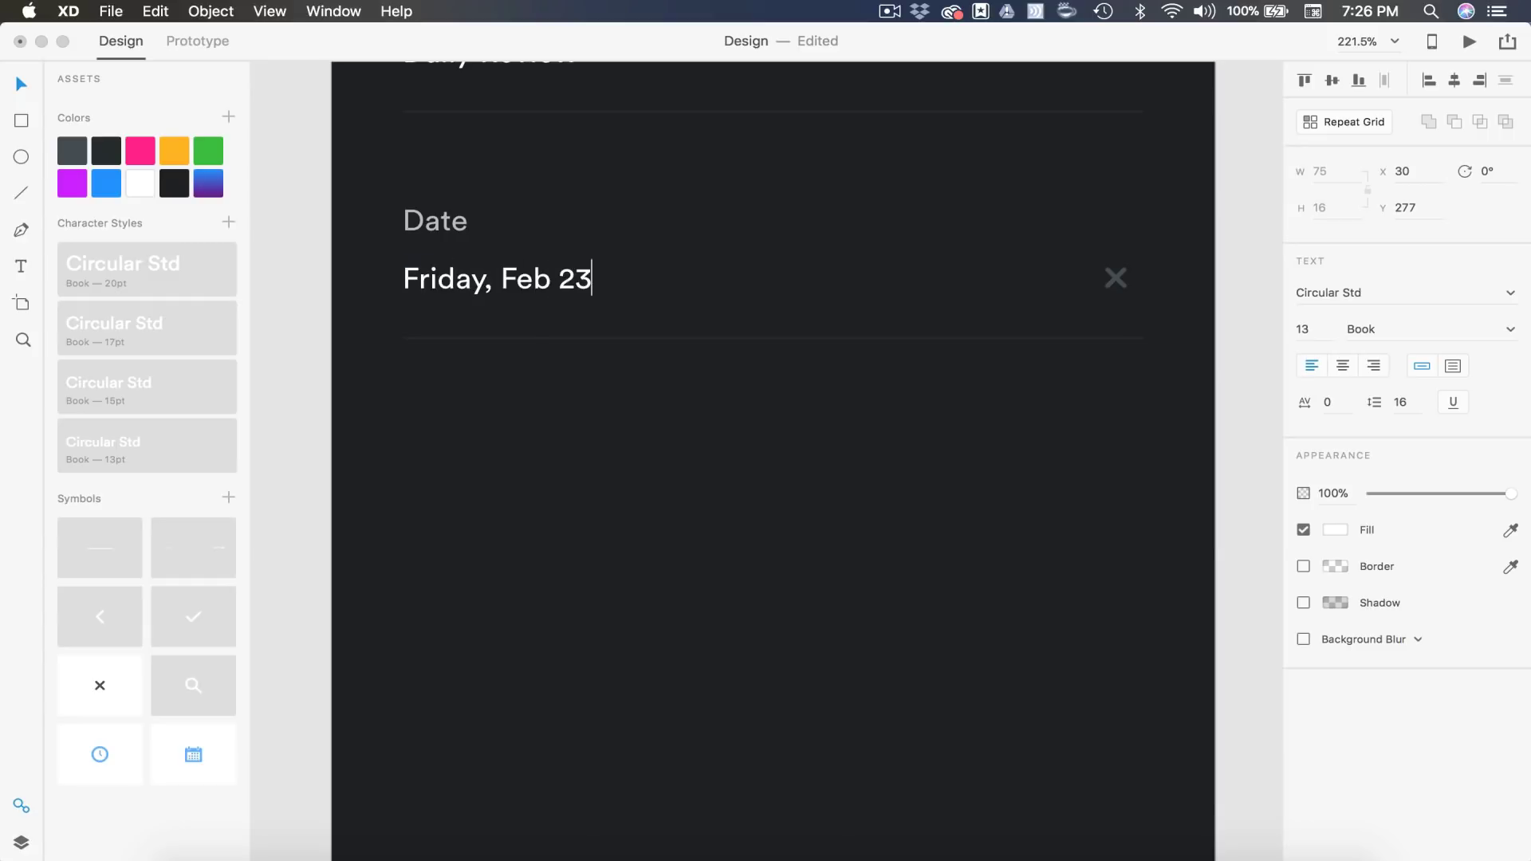
{"action": "key", "text": "Escape"}
Remove the close icon and the divider line from the date row.
{"action": "scroll", "coordinate": [793, 491], "scroll_direction": "right", "scroll_amount": 3}
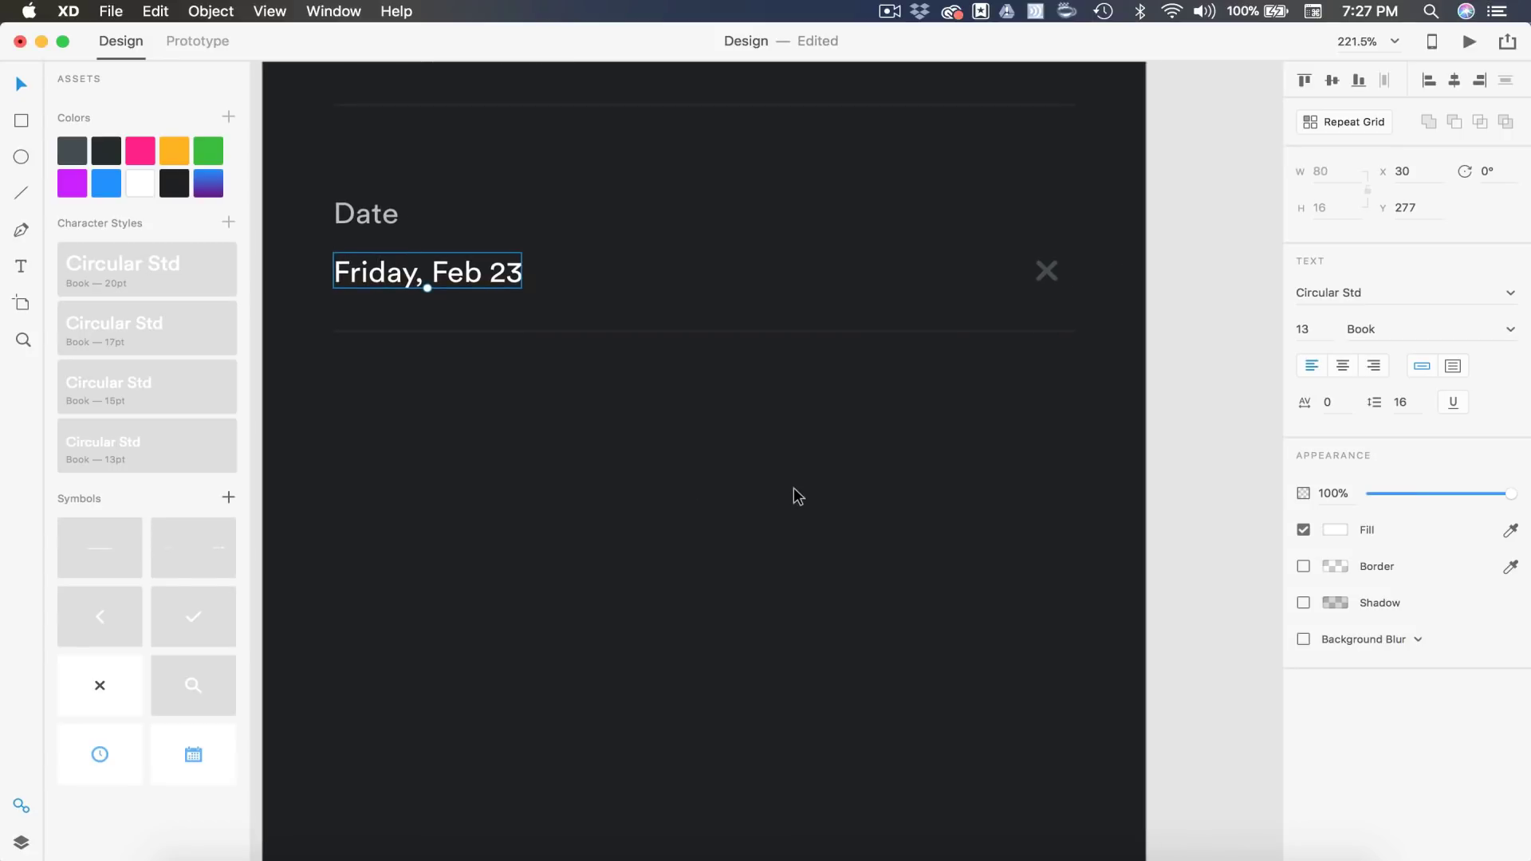
{"action": "left_click", "coordinate": [1041, 286]}
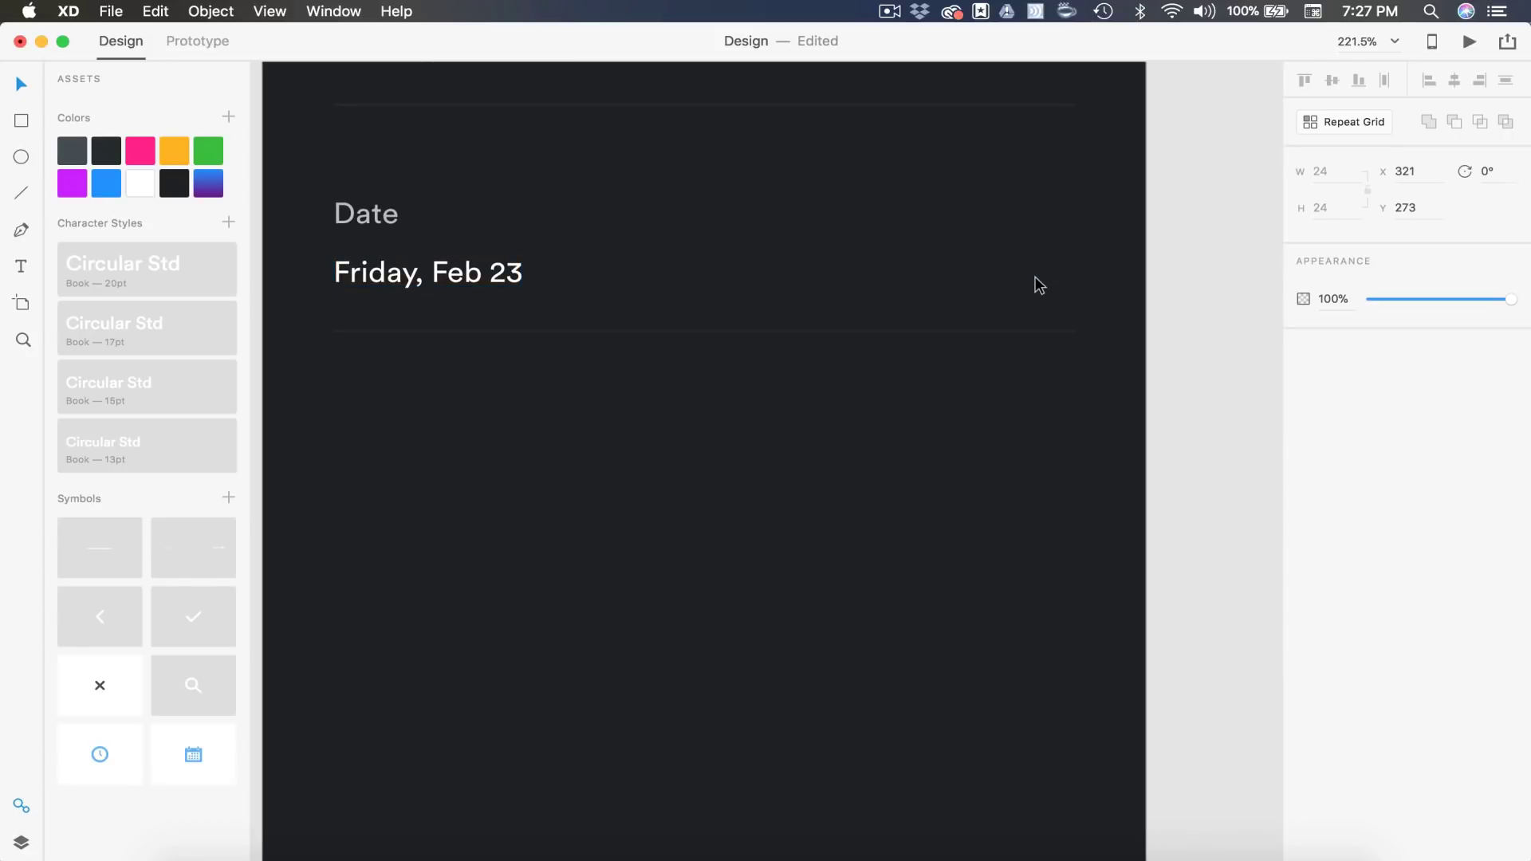
{"action": "key", "text": "Escape"}
{"action": "left_click", "coordinate": [861, 332]}
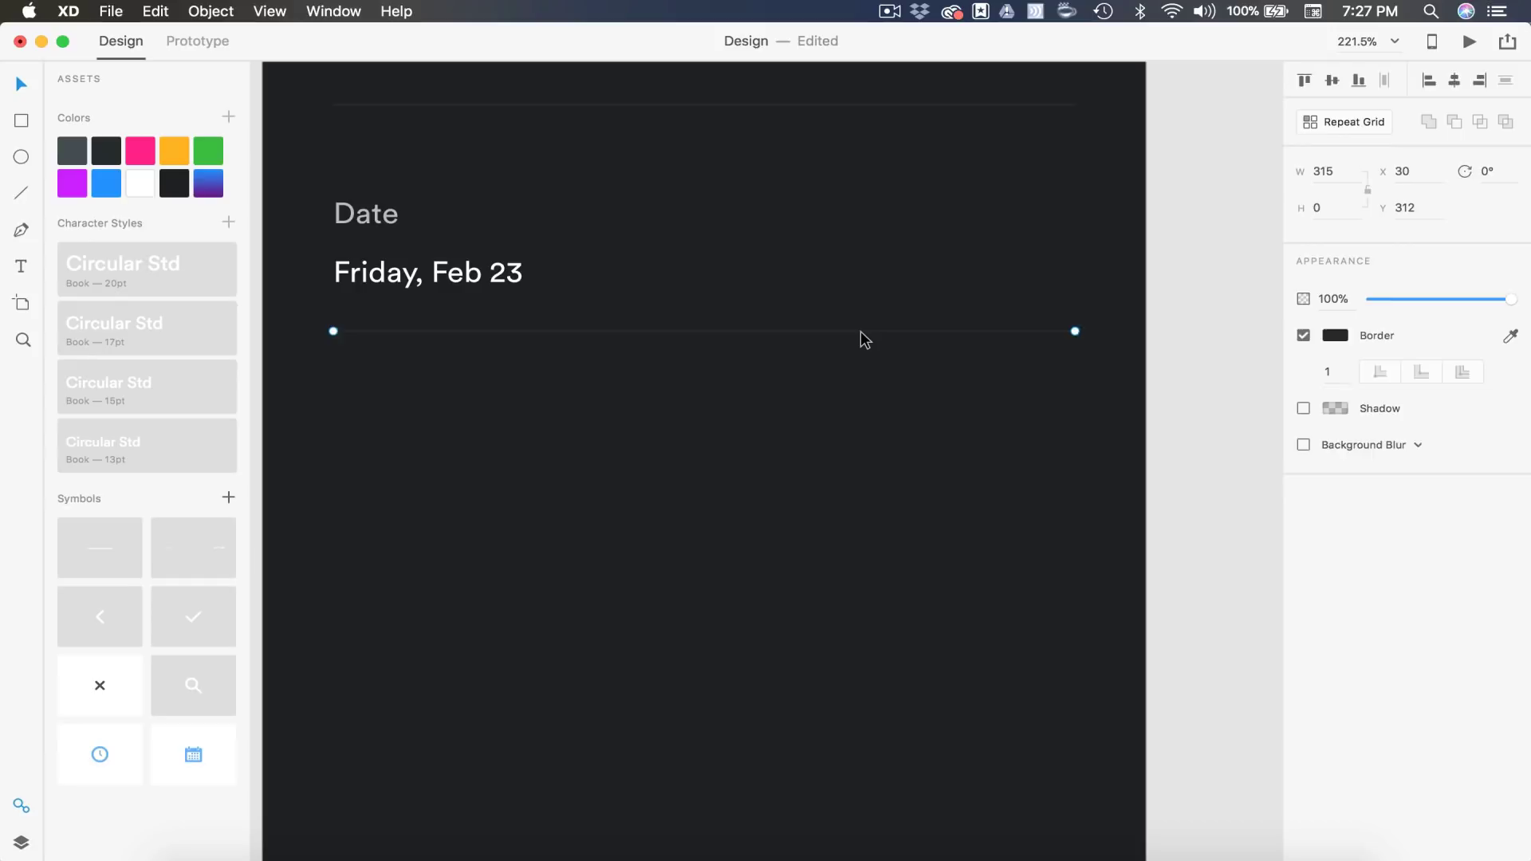
{"action": "key", "text": "Escape"}
{"action": "scroll", "coordinate": [859, 332], "scroll_direction": "down", "scroll_amount": 3}
{"action": "scroll", "coordinate": [860, 332], "scroll_direction": "up", "scroll_amount": 2}
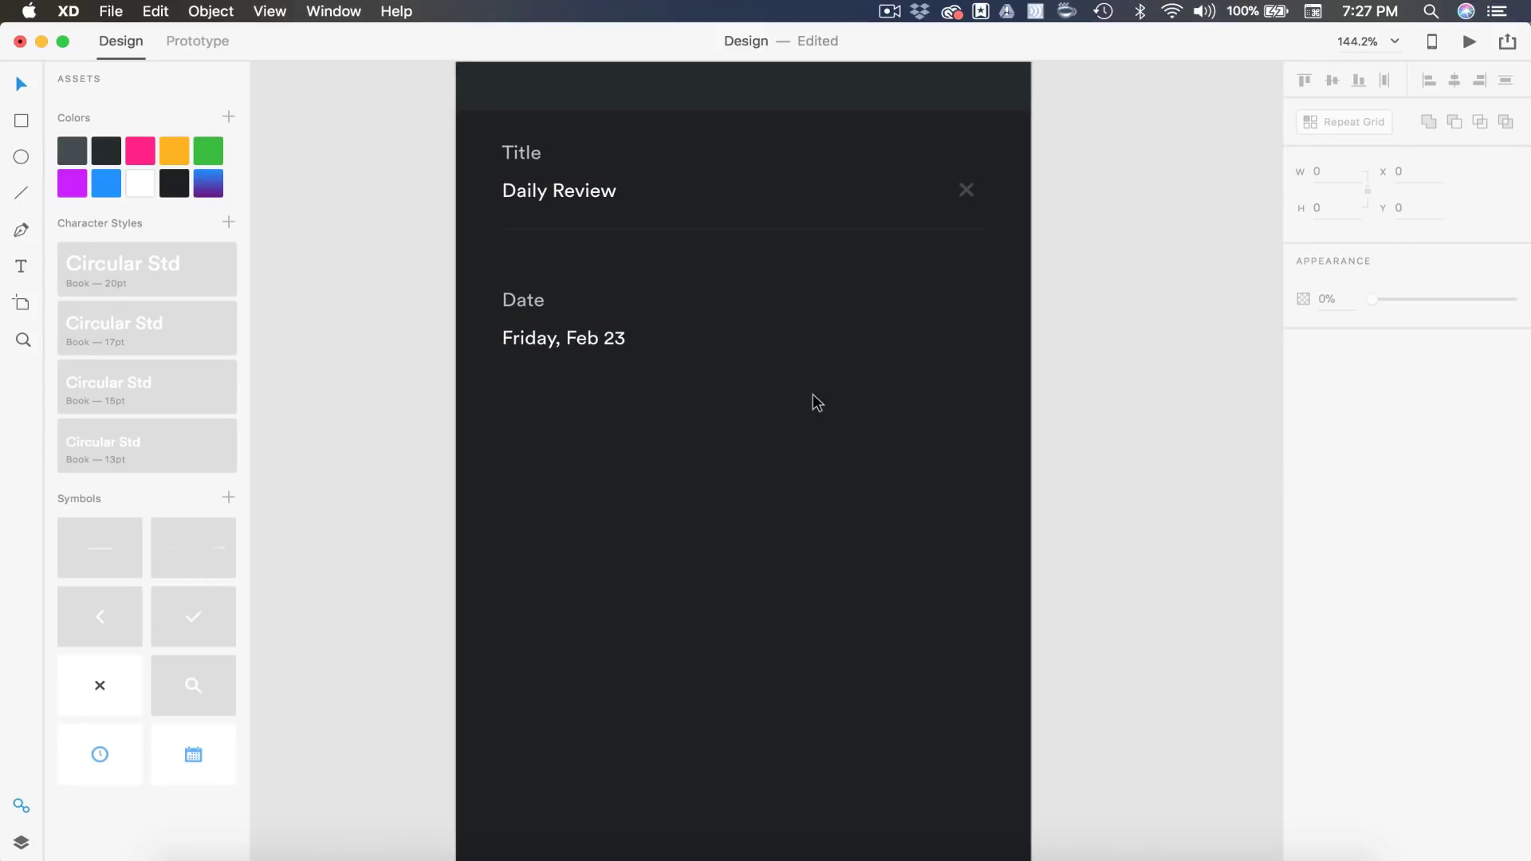
Copy the date to the row's right edge as '3:30 PM' and move 'Friday, Feb 23' right to X 70.
{"action": "left_click_drag", "start_coordinate": [571, 339], "coordinate": [931, 336]}
{"action": "left_click", "coordinate": [906, 440]}
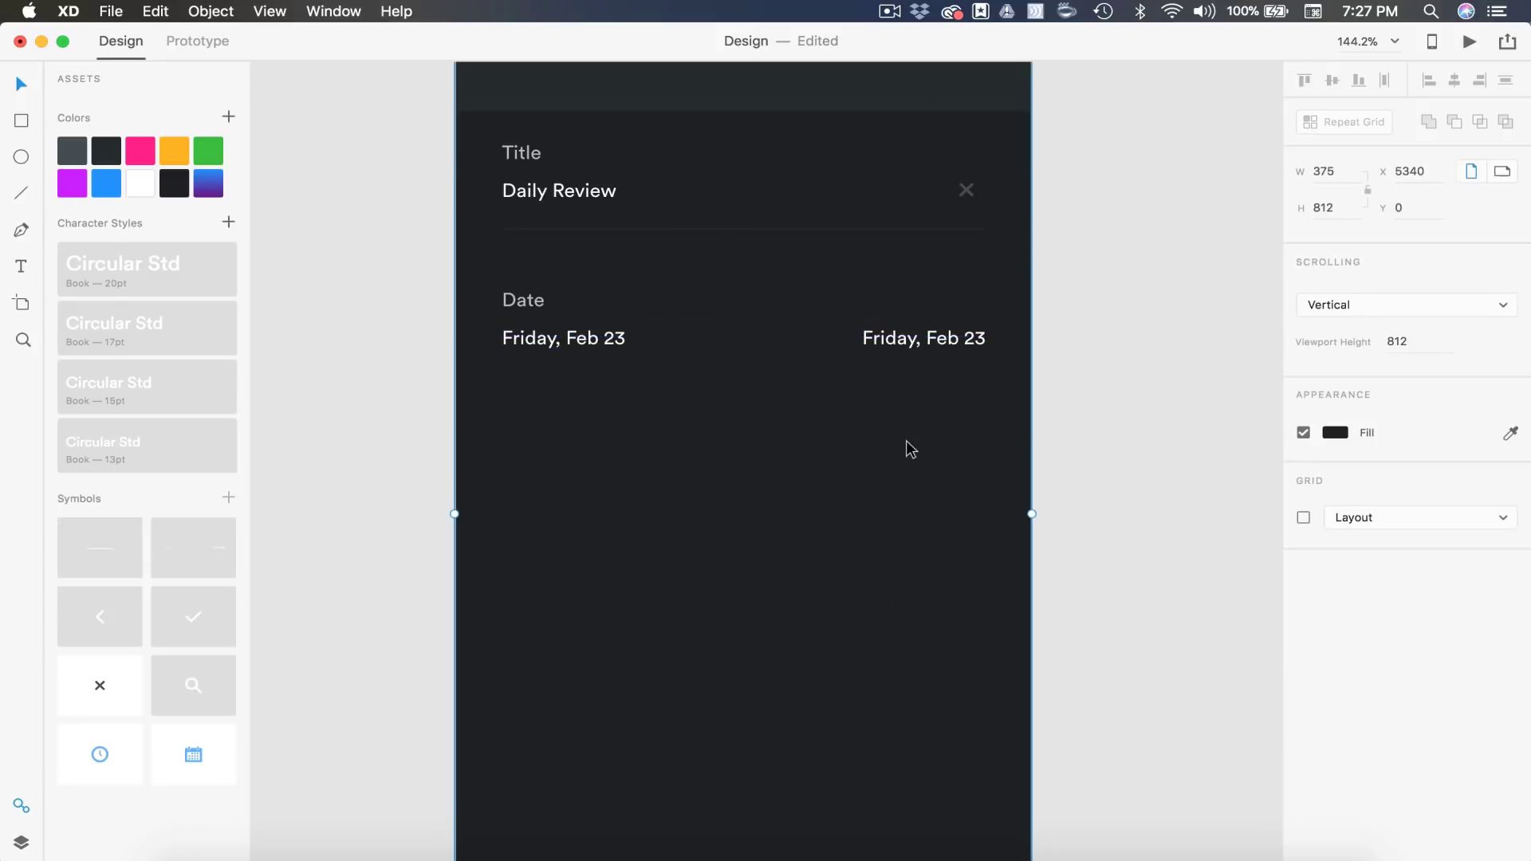
{"action": "left_click", "coordinate": [1304, 520]}
{"action": "left_click", "coordinate": [923, 331]}
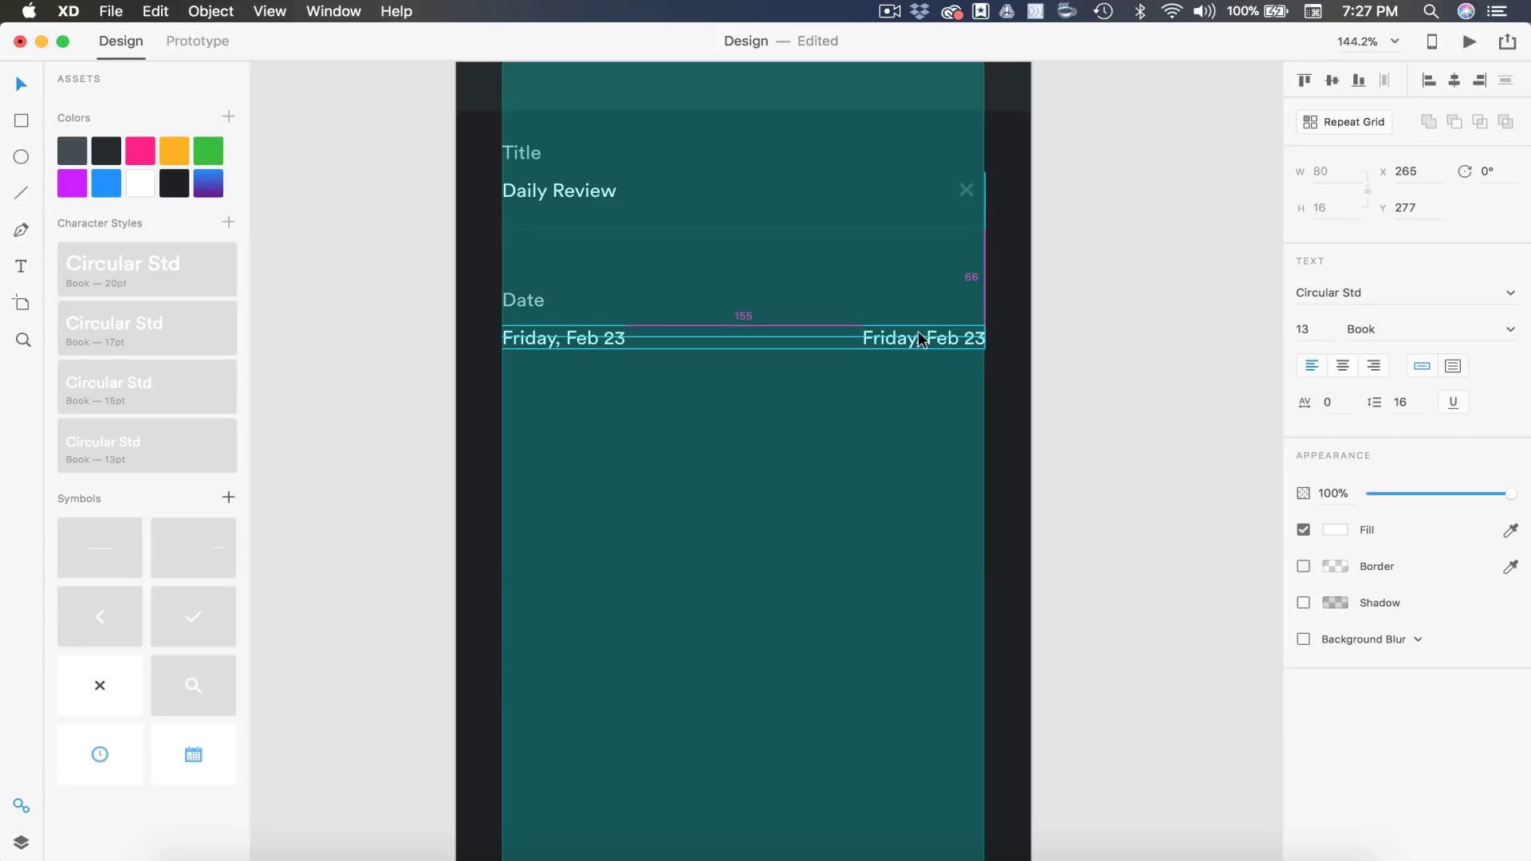
{"action": "double_click", "coordinate": [916, 332]}
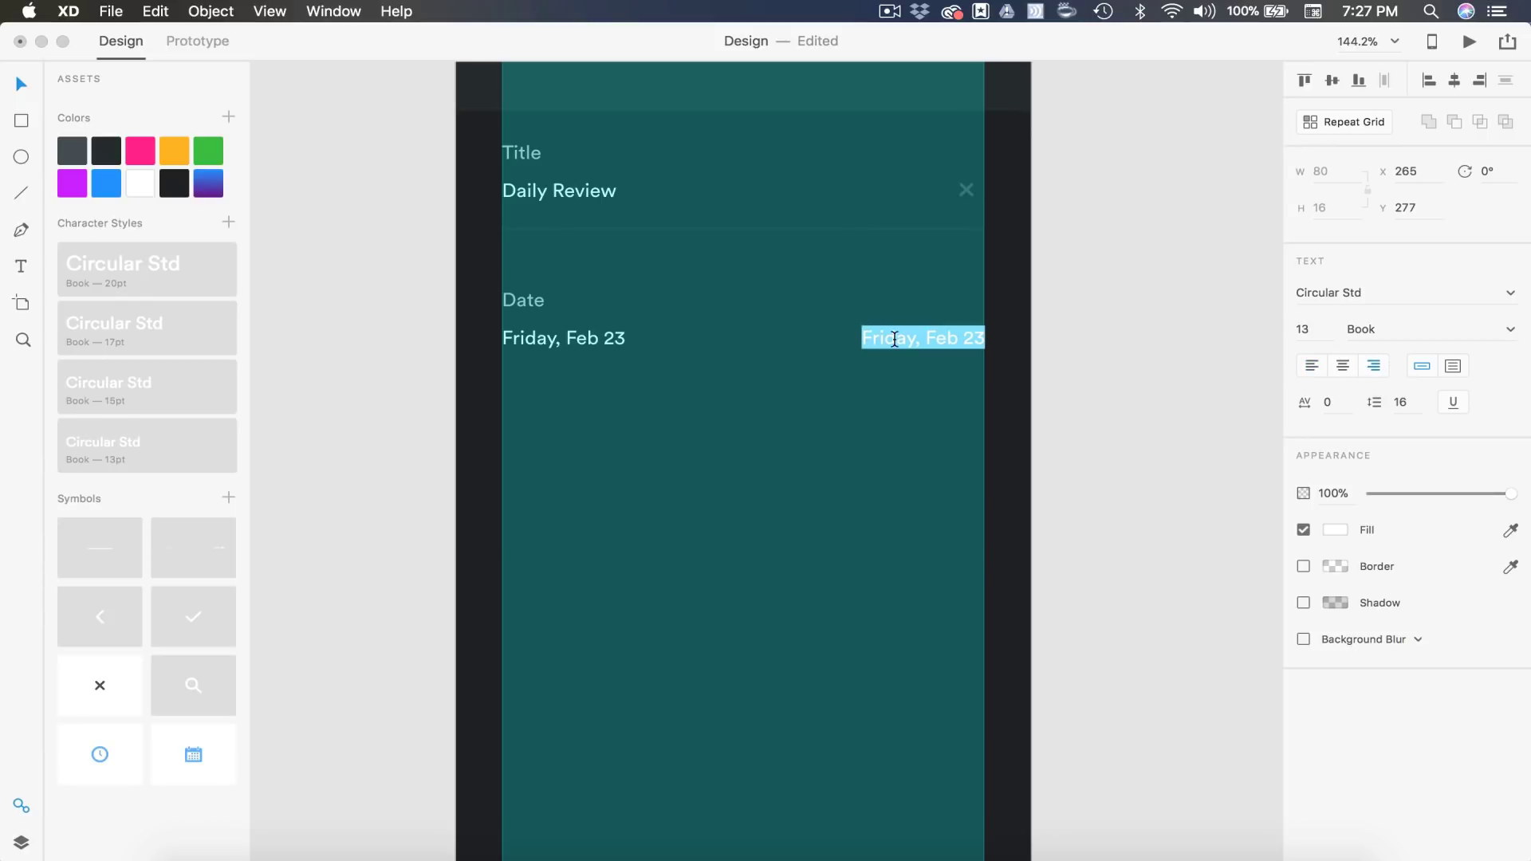
{"action": "type", "text": "3"}
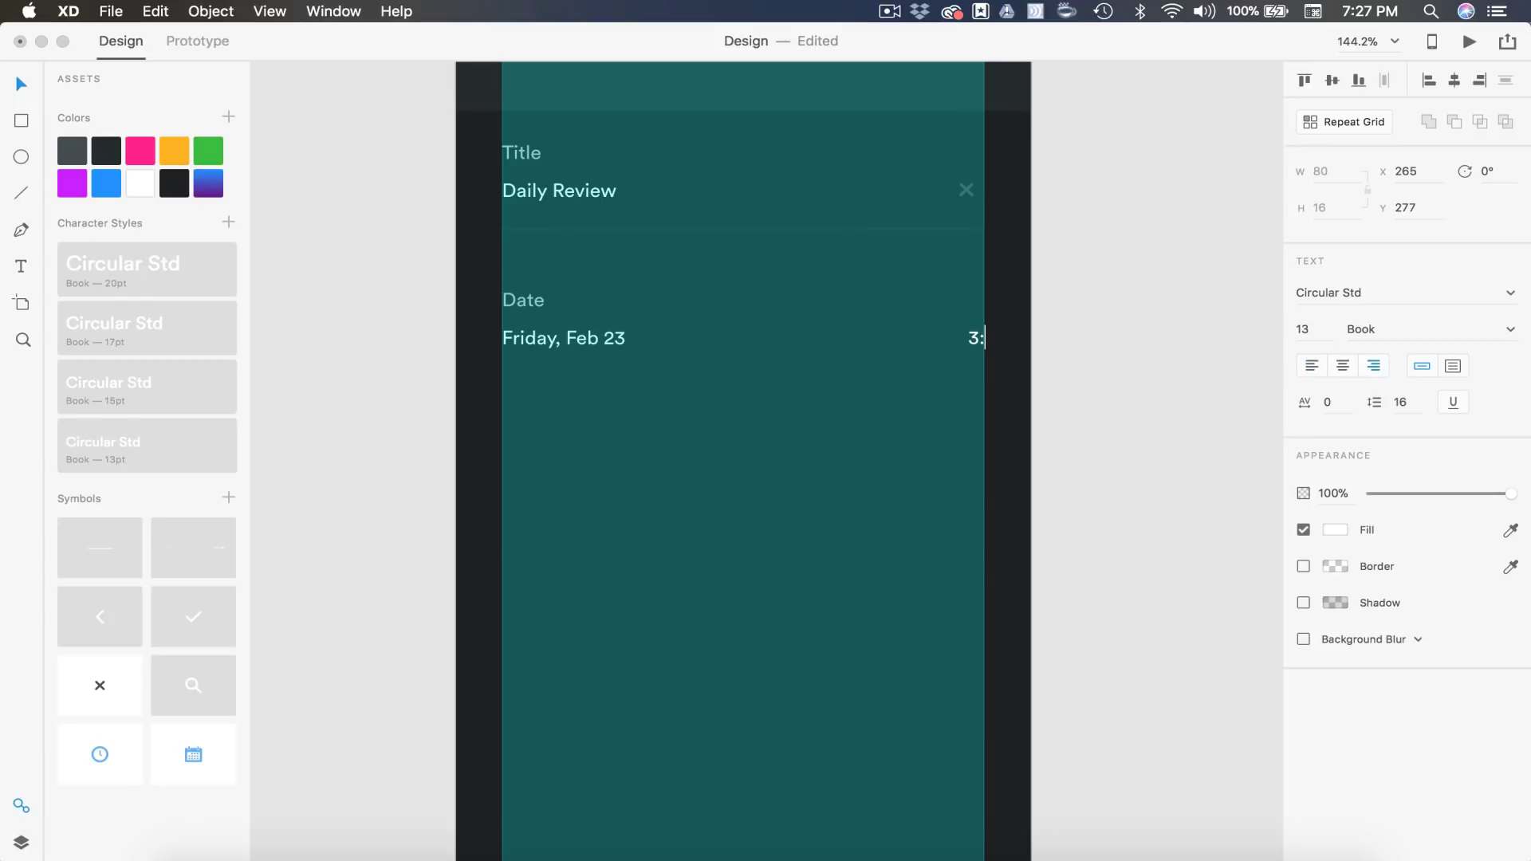
{"action": "type", "text": ":30 PM"}
{"action": "key", "text": "Escape"}
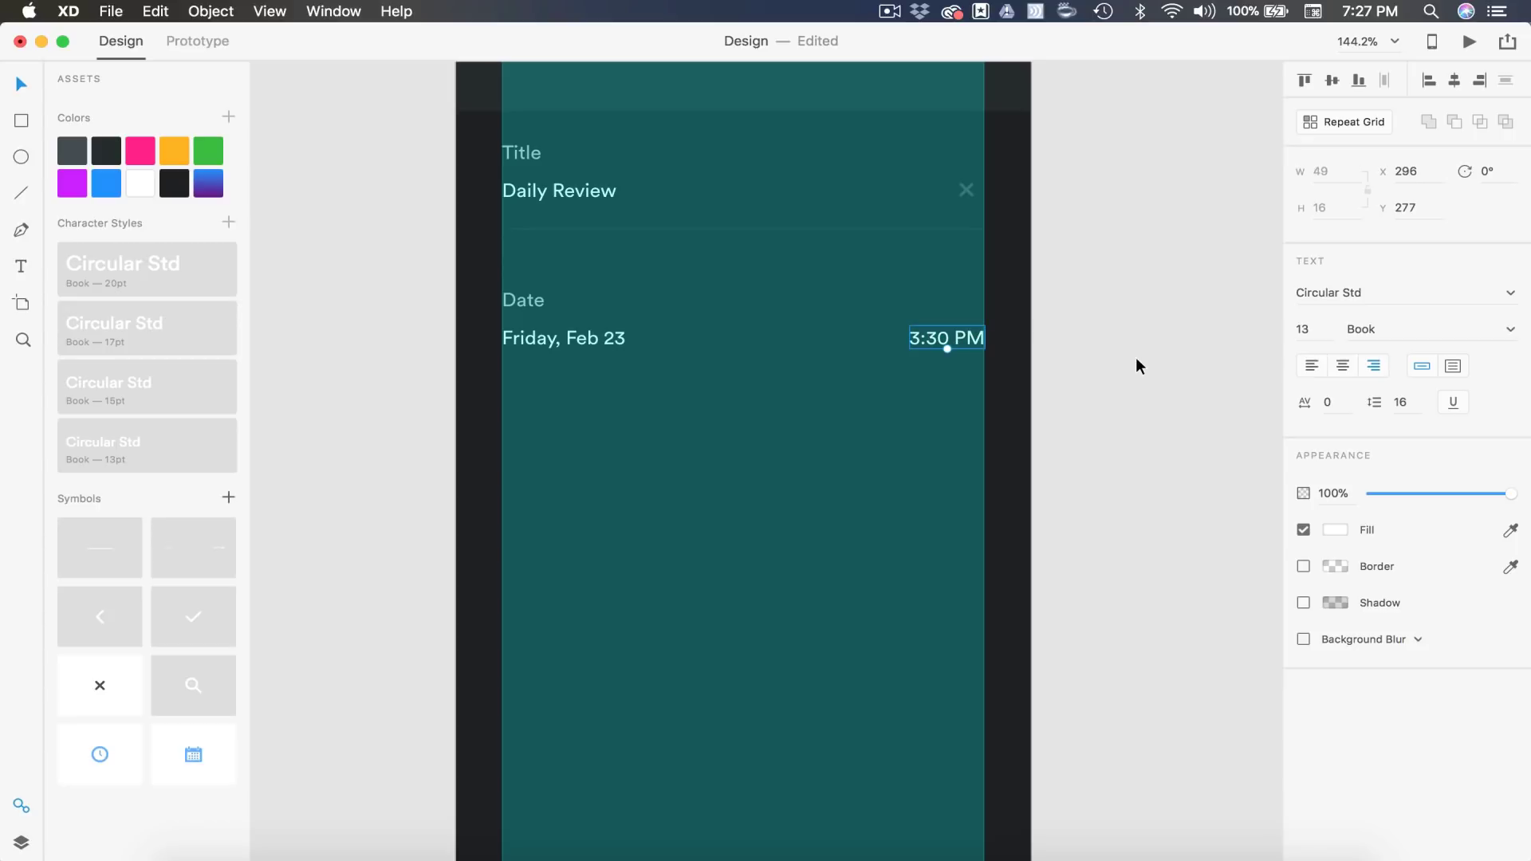
{"action": "left_click", "coordinate": [552, 341], "text": "shift"}
{"action": "left_click", "coordinate": [710, 374]}
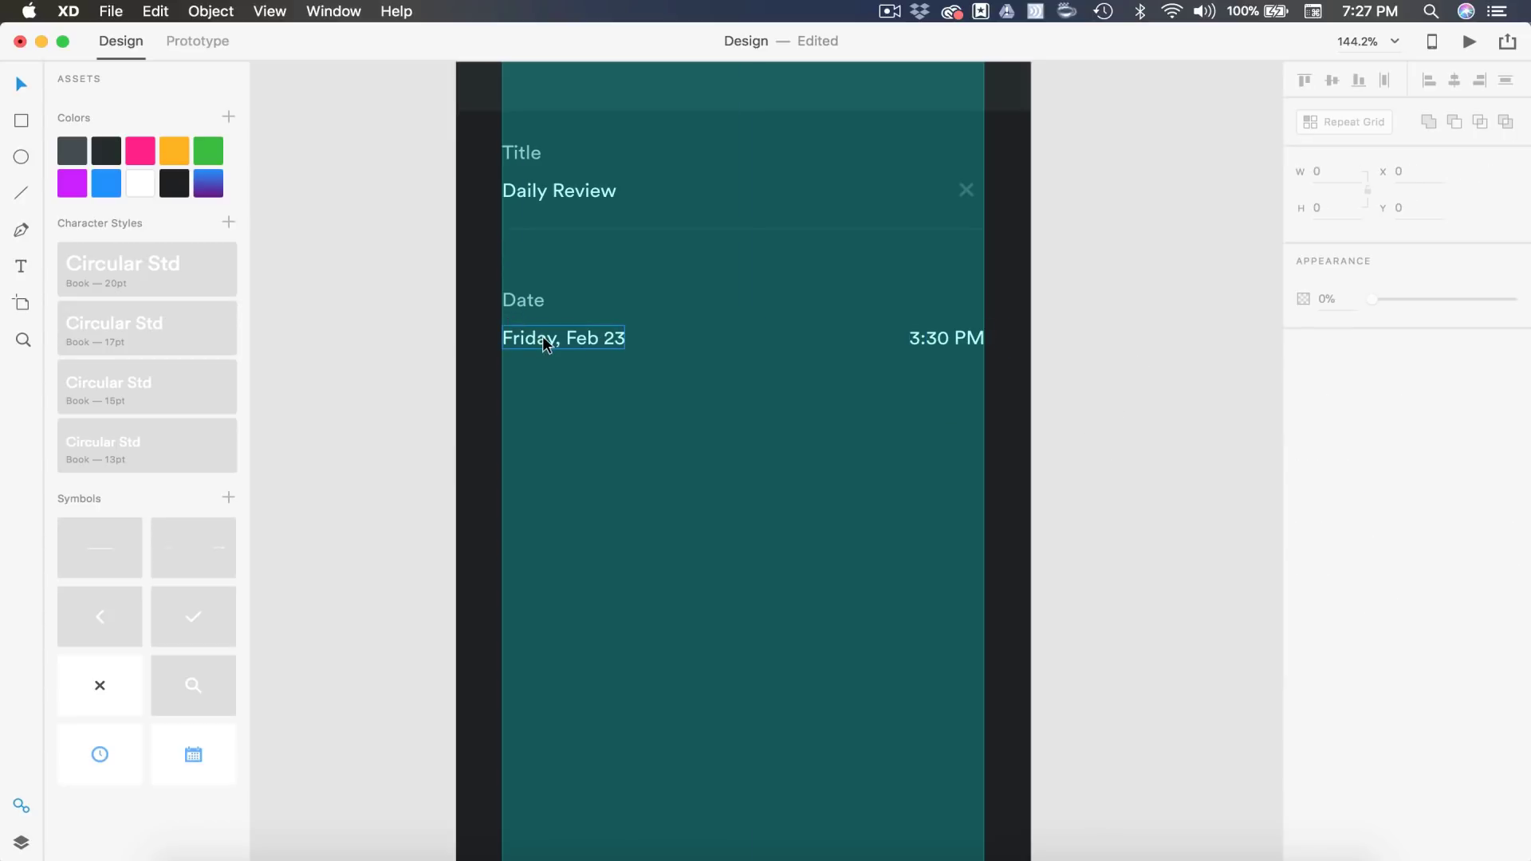
{"action": "left_click_drag", "start_coordinate": [547, 345], "coordinate": [606, 342]}
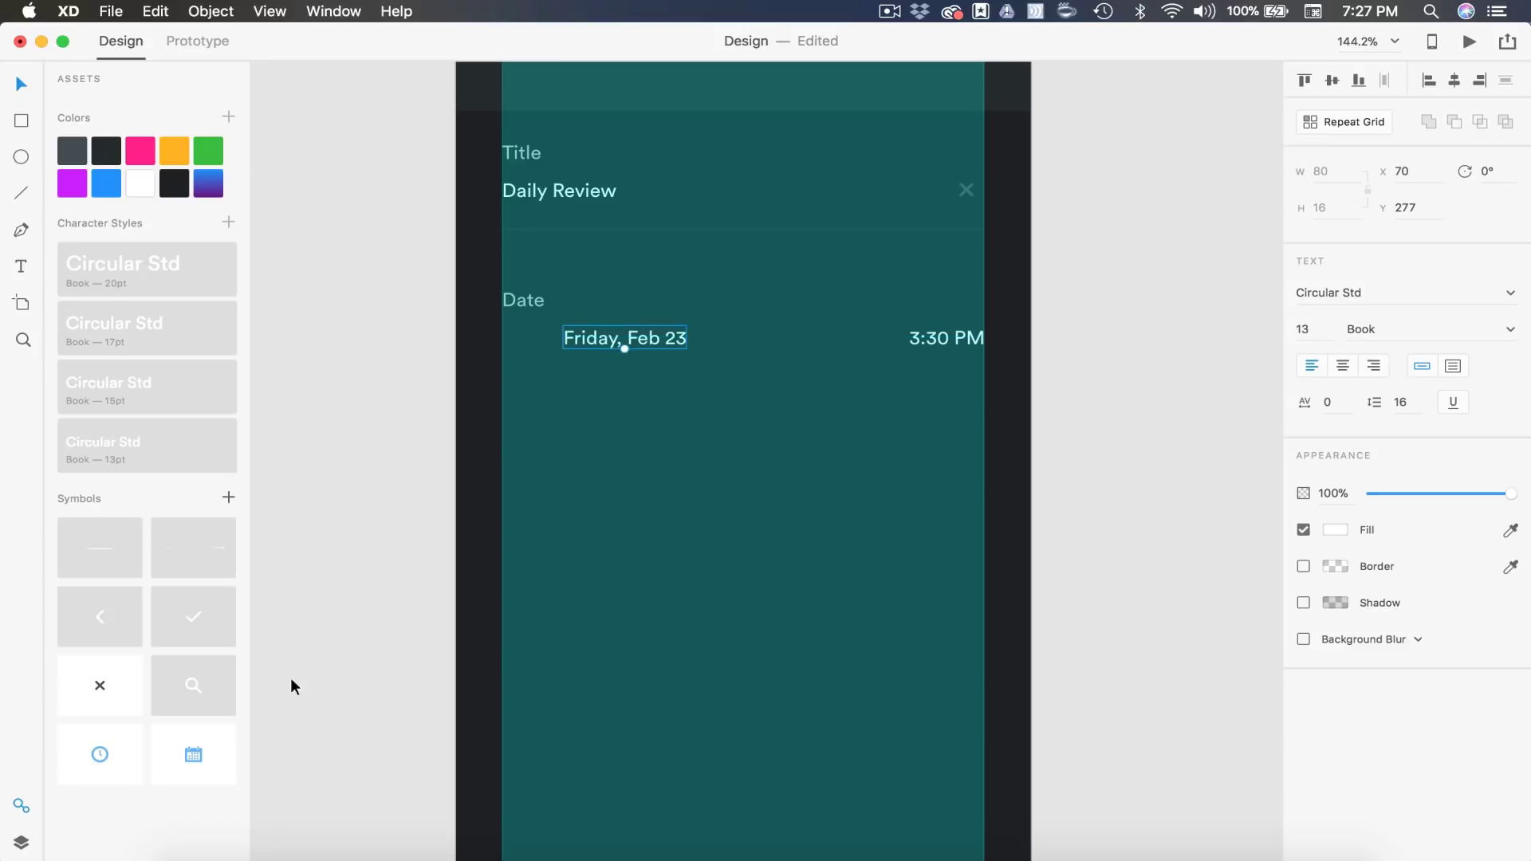
Place a calendar icon just left of 'Friday, Feb 23', spaced 10 units from the text.
{"action": "left_click_drag", "start_coordinate": [227, 756], "coordinate": [543, 352]}
{"action": "scroll", "coordinate": [546, 352], "scroll_direction": "up", "scroll_amount": 5}
{"action": "mouse_move", "coordinate": [475, 301]}
{"action": "left_mouse_down"}
{"action": "mouse_move", "coordinate": [519, 299]}
{"action": "mouse_move", "coordinate": [483, 294]}
{"action": "left_mouse_up"}
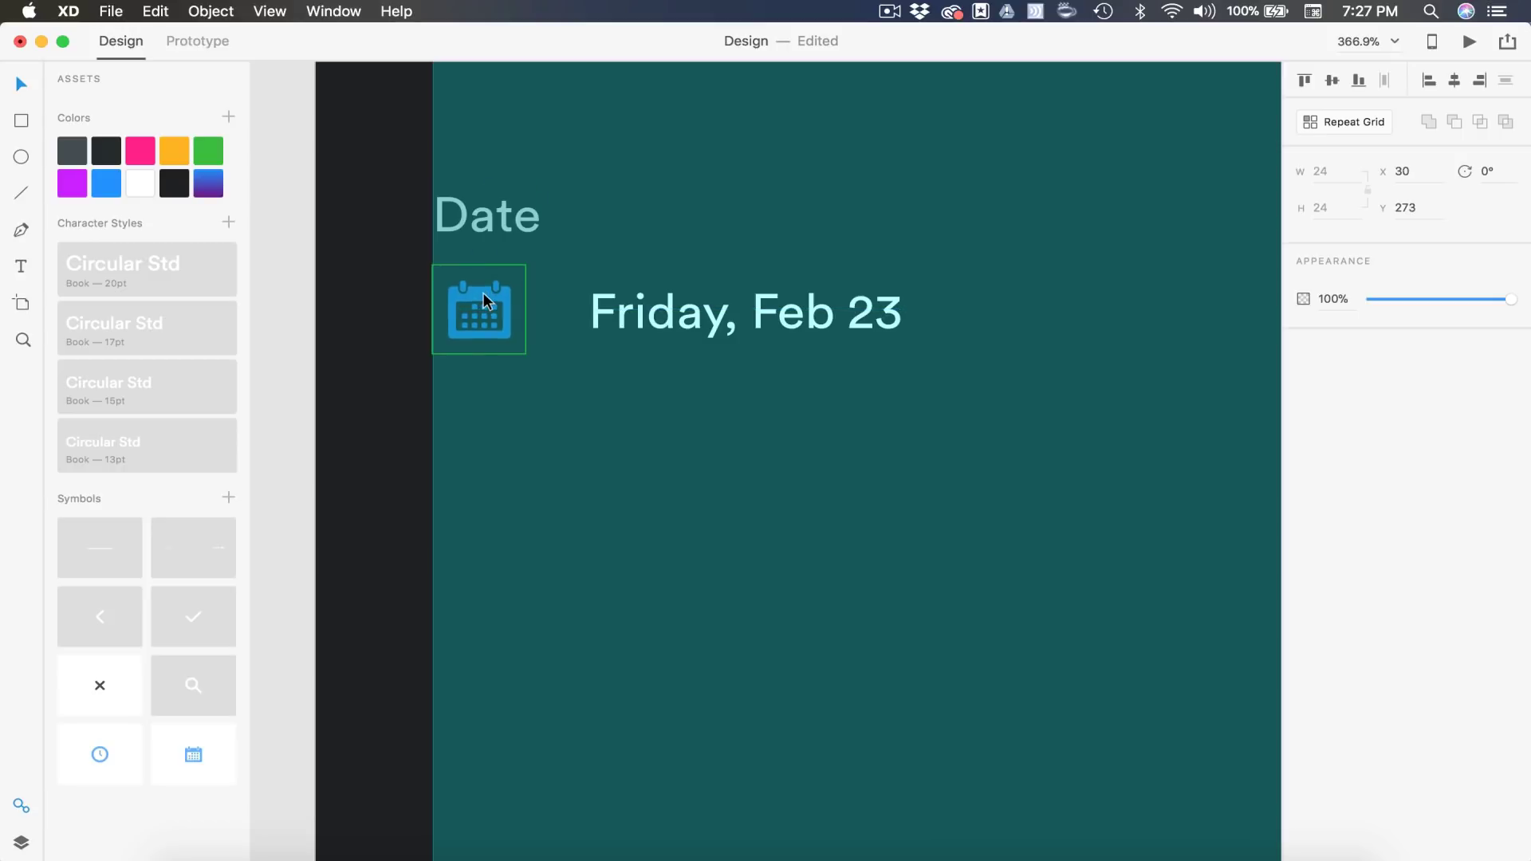
{"action": "left_click_drag", "start_coordinate": [593, 313], "coordinate": [557, 313]}
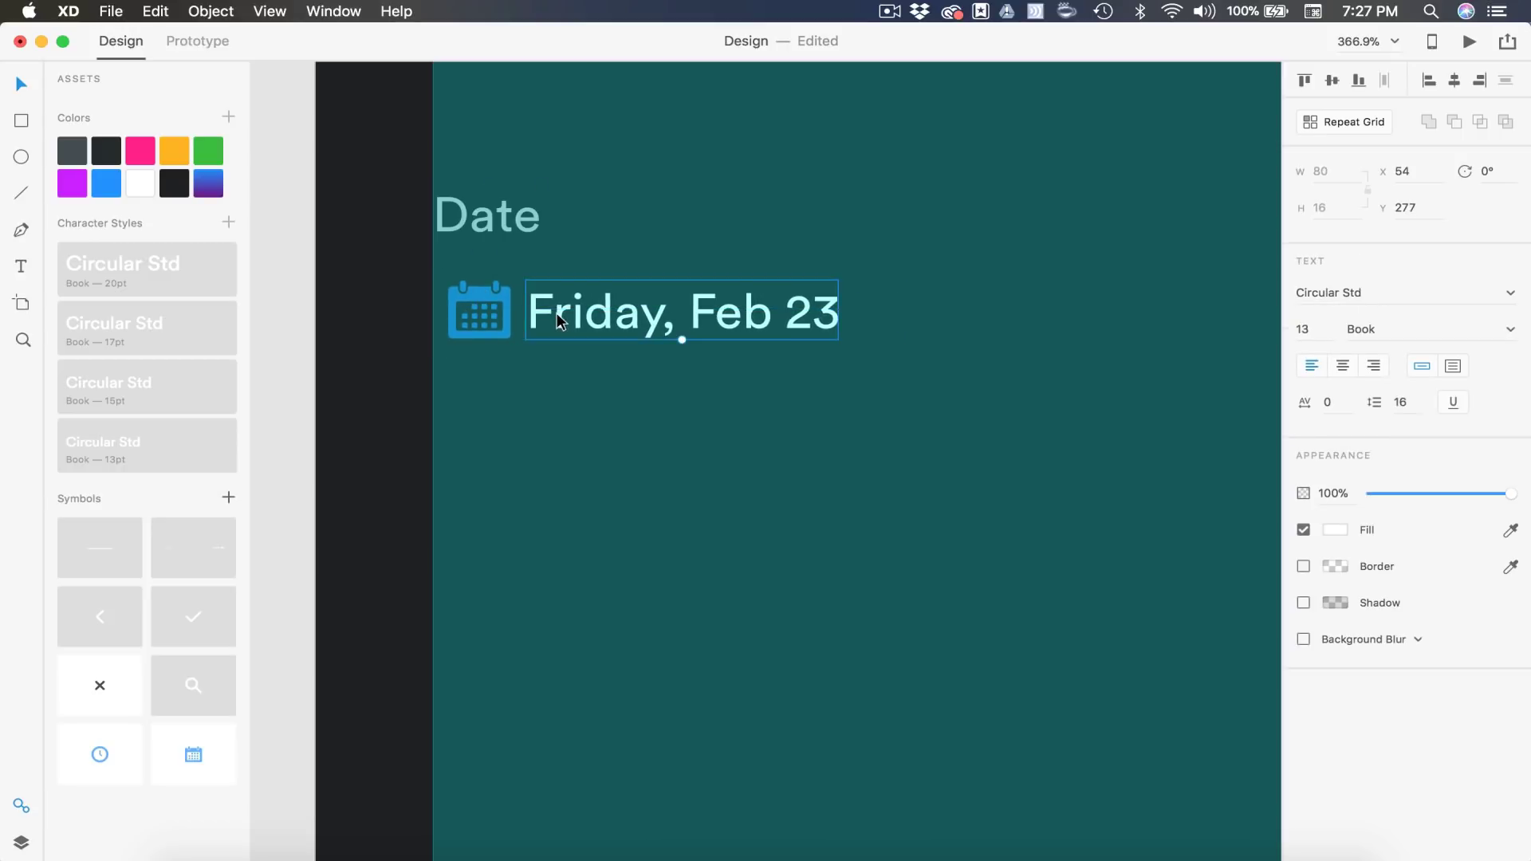
{"action": "key", "text": "ctrl+z"}
{"action": "left_click", "coordinate": [673, 360]}
{"action": "scroll", "coordinate": [673, 361], "scroll_direction": "down", "scroll_amount": 5}
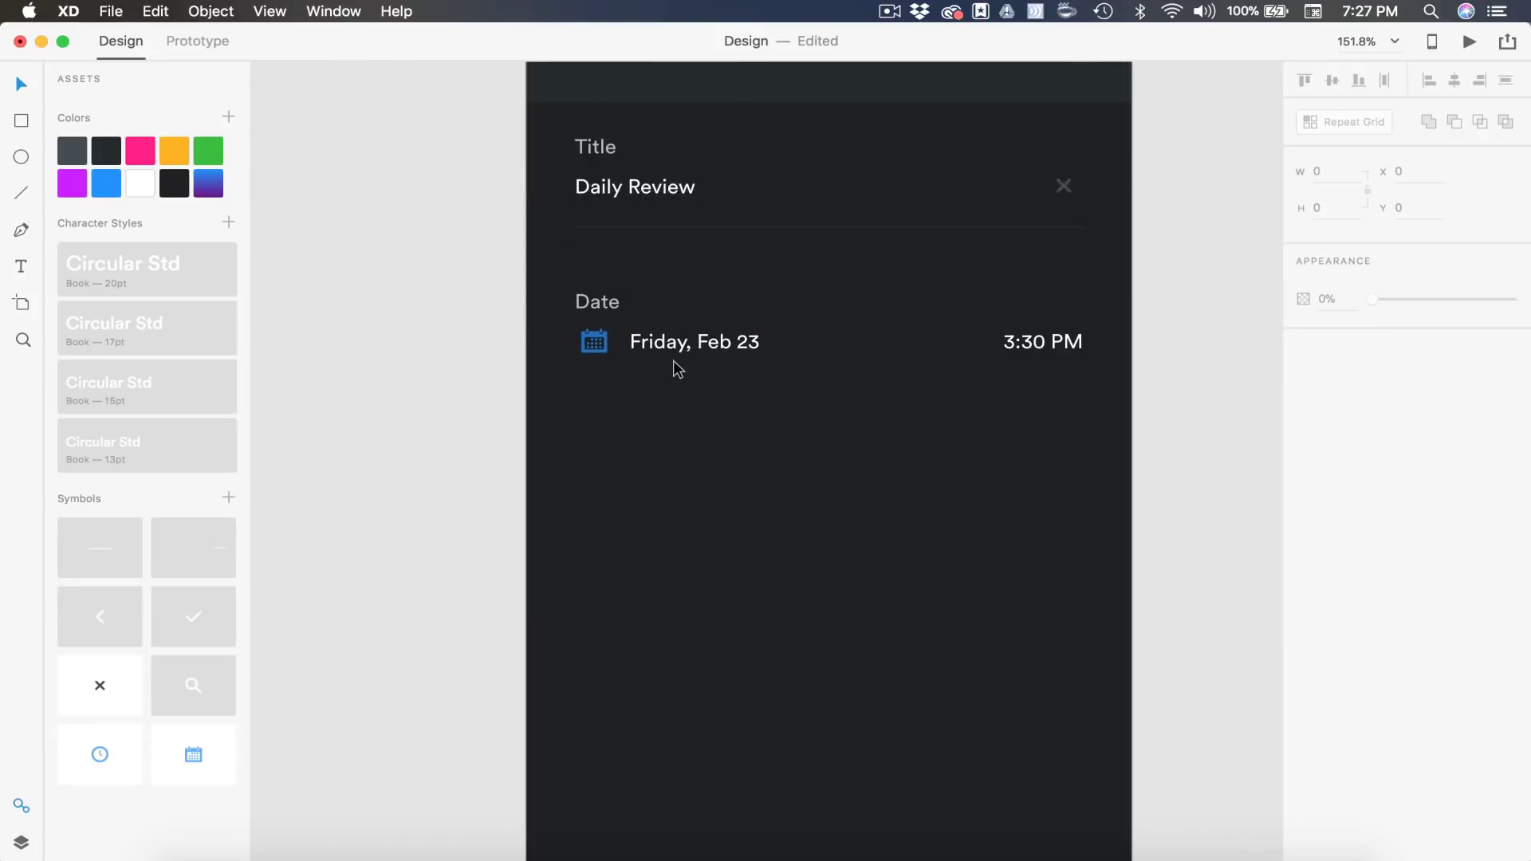
Place a clock icon just left of '3:30 PM', shifted 10 units left.
{"action": "left_click_drag", "start_coordinate": [71, 778], "coordinate": [830, 345]}
{"action": "scroll", "coordinate": [877, 384], "scroll_direction": "up", "scroll_amount": 5}
{"action": "left_click_drag", "start_coordinate": [804, 289], "coordinate": [828, 311]}
{"action": "key", "text": "shift+Left"}
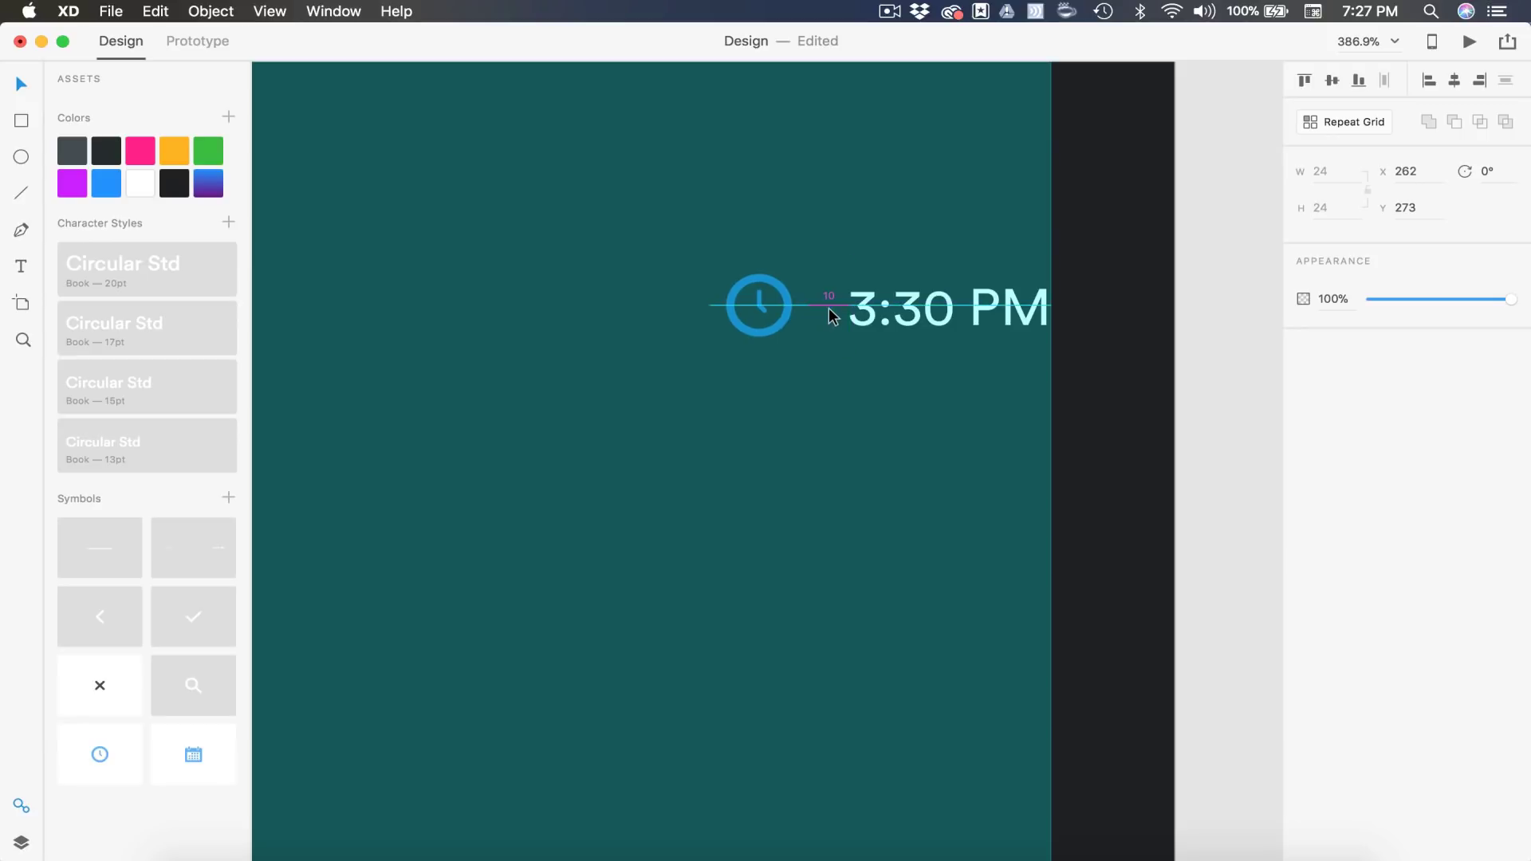
{"action": "scroll", "coordinate": [833, 665], "scroll_direction": "down", "scroll_amount": 5}
Duplicate the title field below the date row and relabel the copy 'Description'.
{"action": "scroll", "coordinate": [833, 665], "scroll_direction": "down", "scroll_amount": 3}
{"action": "left_click_drag", "start_coordinate": [963, 281], "coordinate": [507, 201]}
{"action": "left_click_drag", "start_coordinate": [692, 233], "coordinate": [627, 404]}
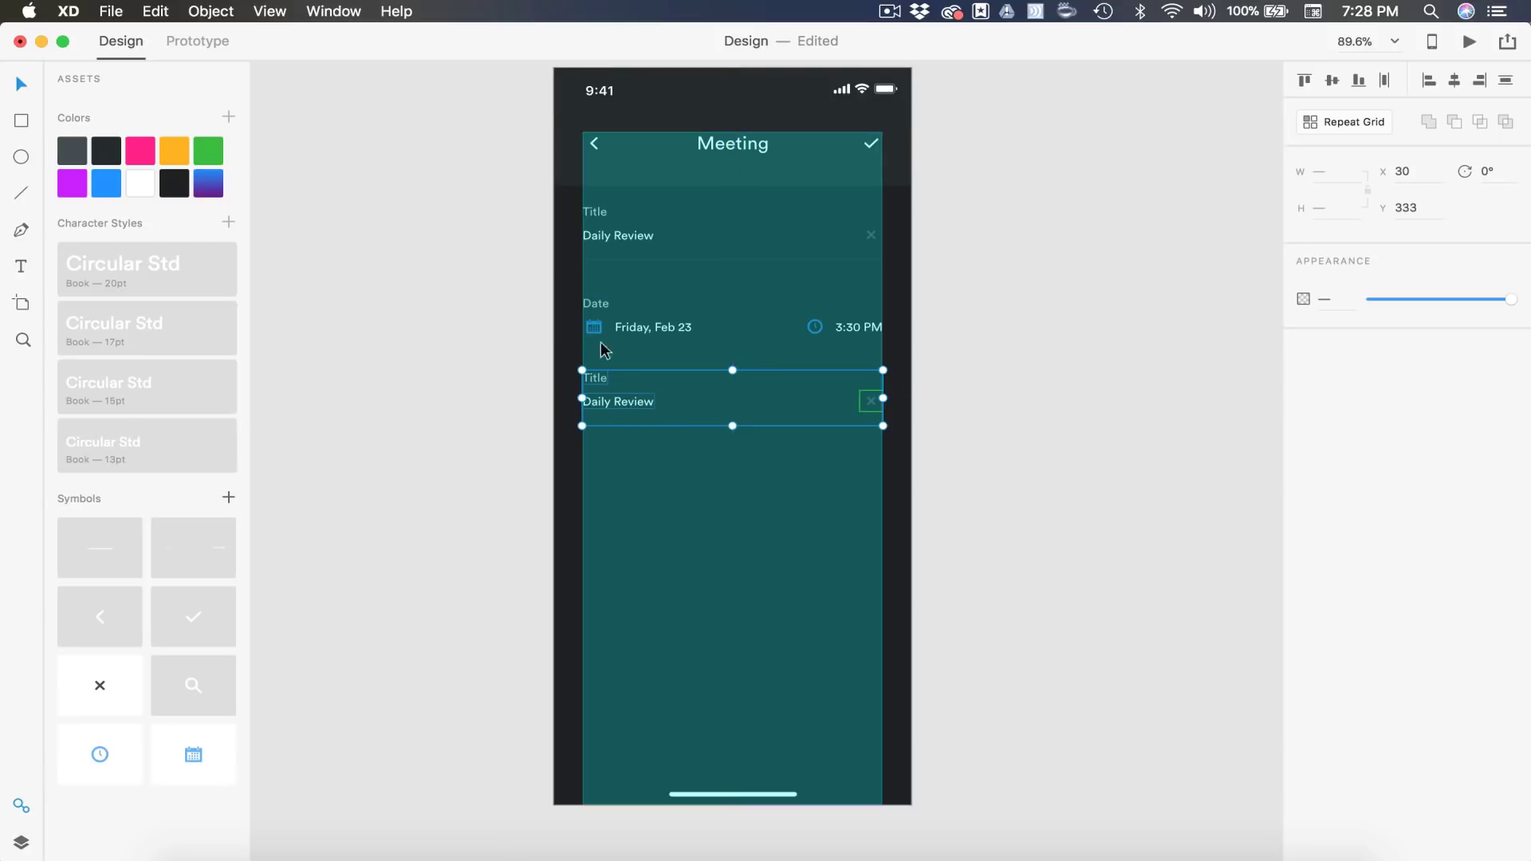
{"action": "scroll", "coordinate": [661, 429], "scroll_direction": "up", "scroll_amount": 3}
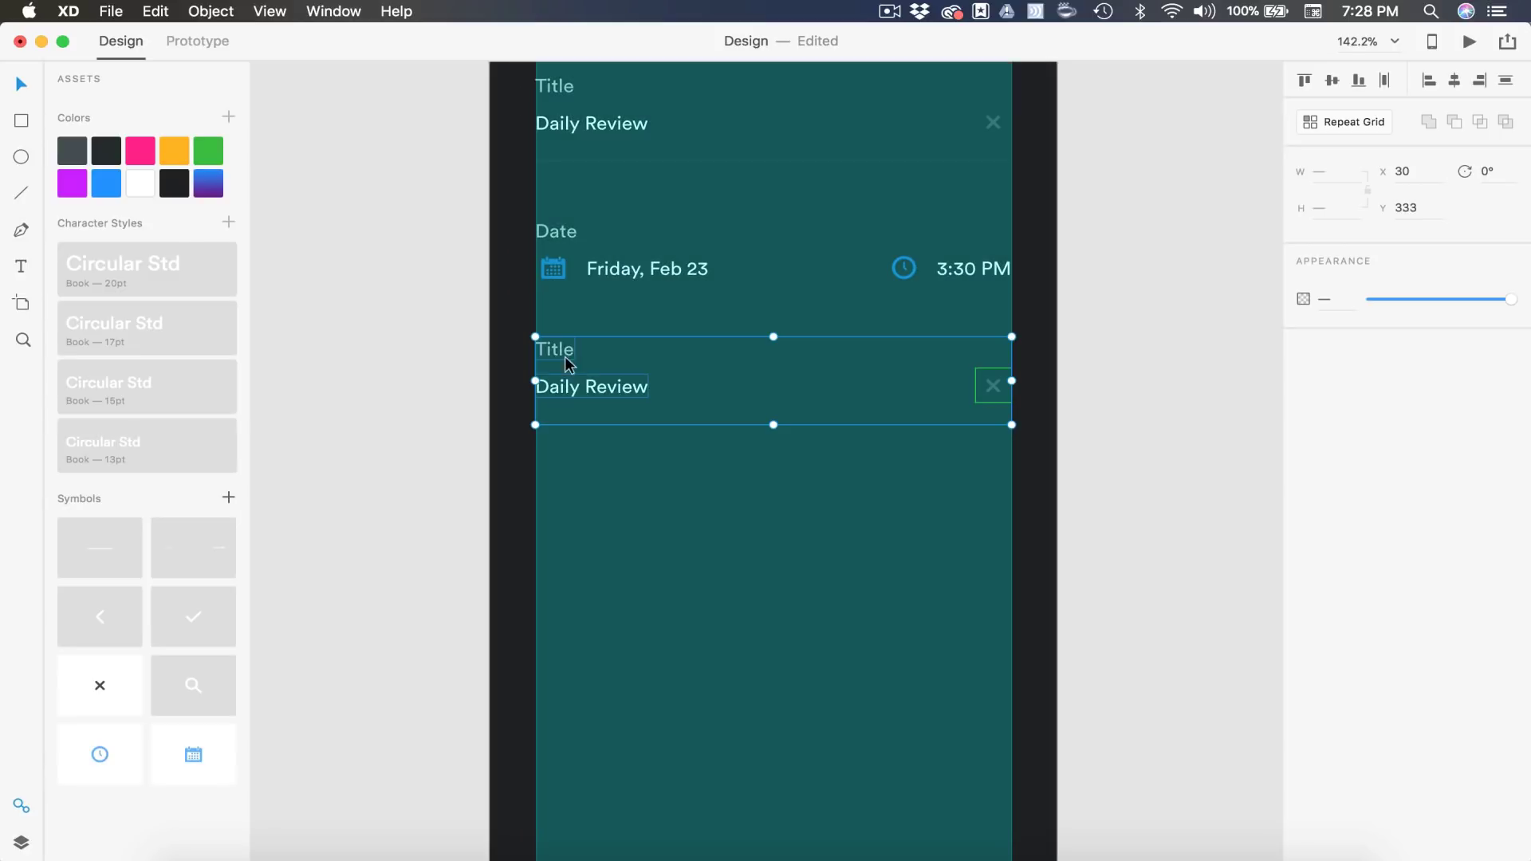
{"action": "double_click", "coordinate": [558, 351]}
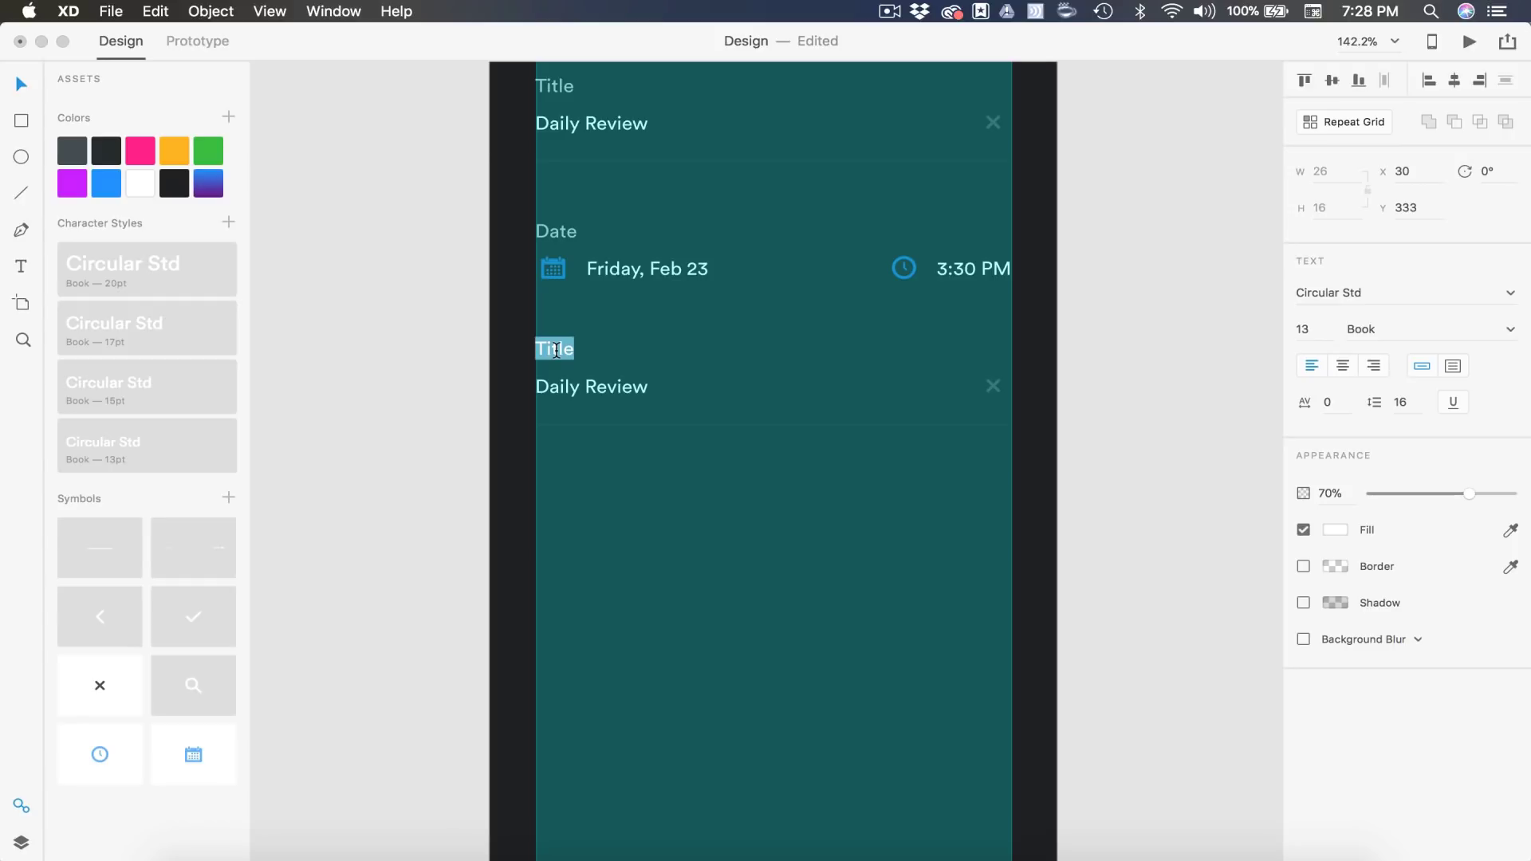
{"action": "type", "text": "Description"}
{"action": "key", "text": "Escape"}
Delete the Description field's close icon and drag its divider line much lower.
{"action": "scroll", "coordinate": [934, 410], "scroll_direction": "down", "scroll_amount": 2}
{"action": "left_click", "coordinate": [935, 410]}
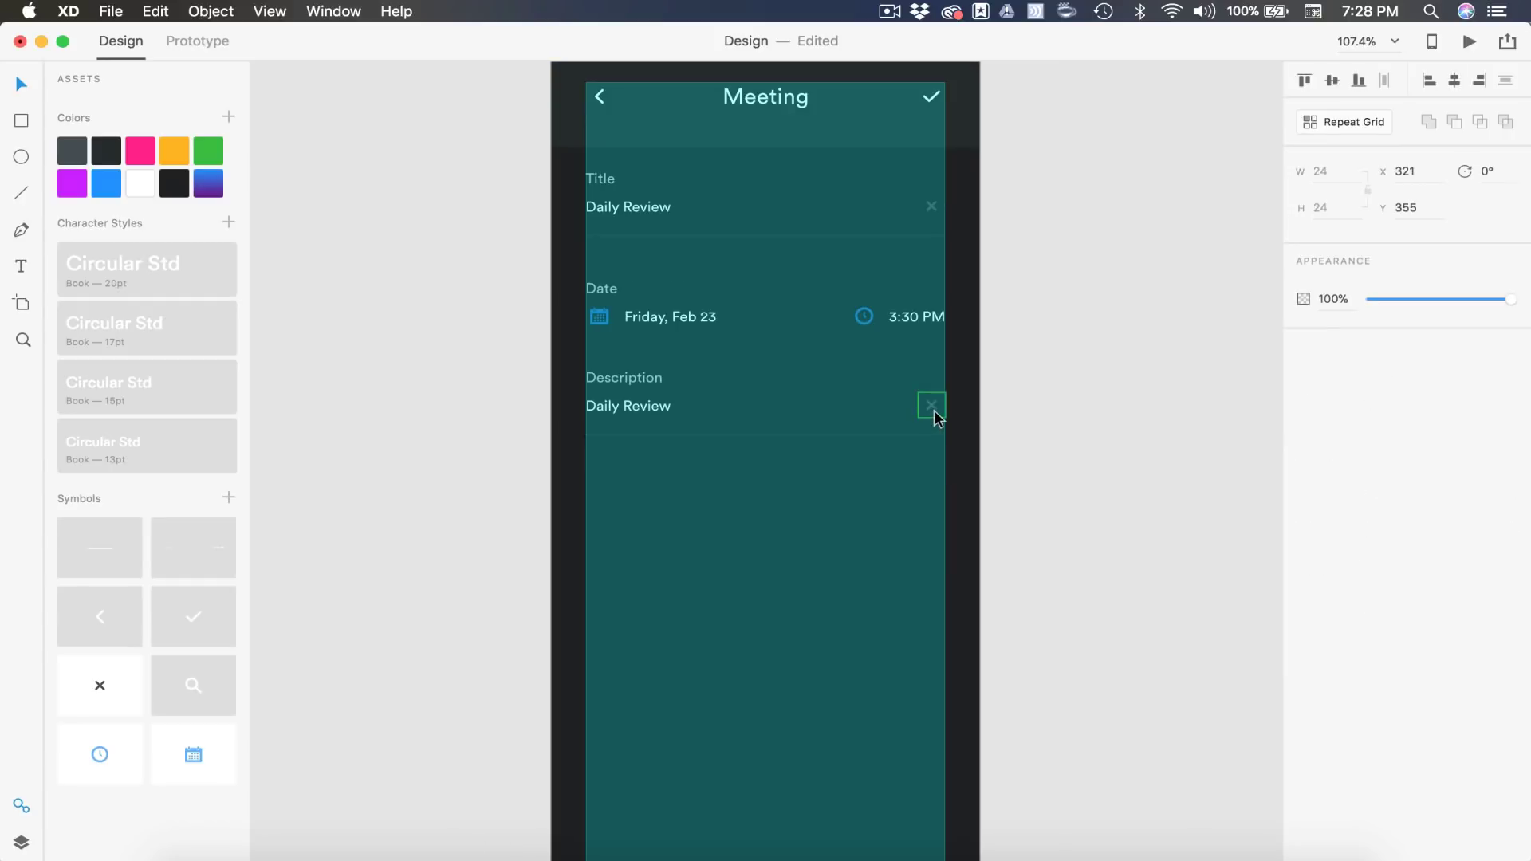
{"action": "key", "text": "Delete"}
{"action": "left_click_drag", "start_coordinate": [816, 433], "coordinate": [819, 601]}
{"action": "scroll", "coordinate": [820, 602], "scroll_direction": "down", "scroll_amount": 3}
{"action": "left_click", "coordinate": [854, 415]}
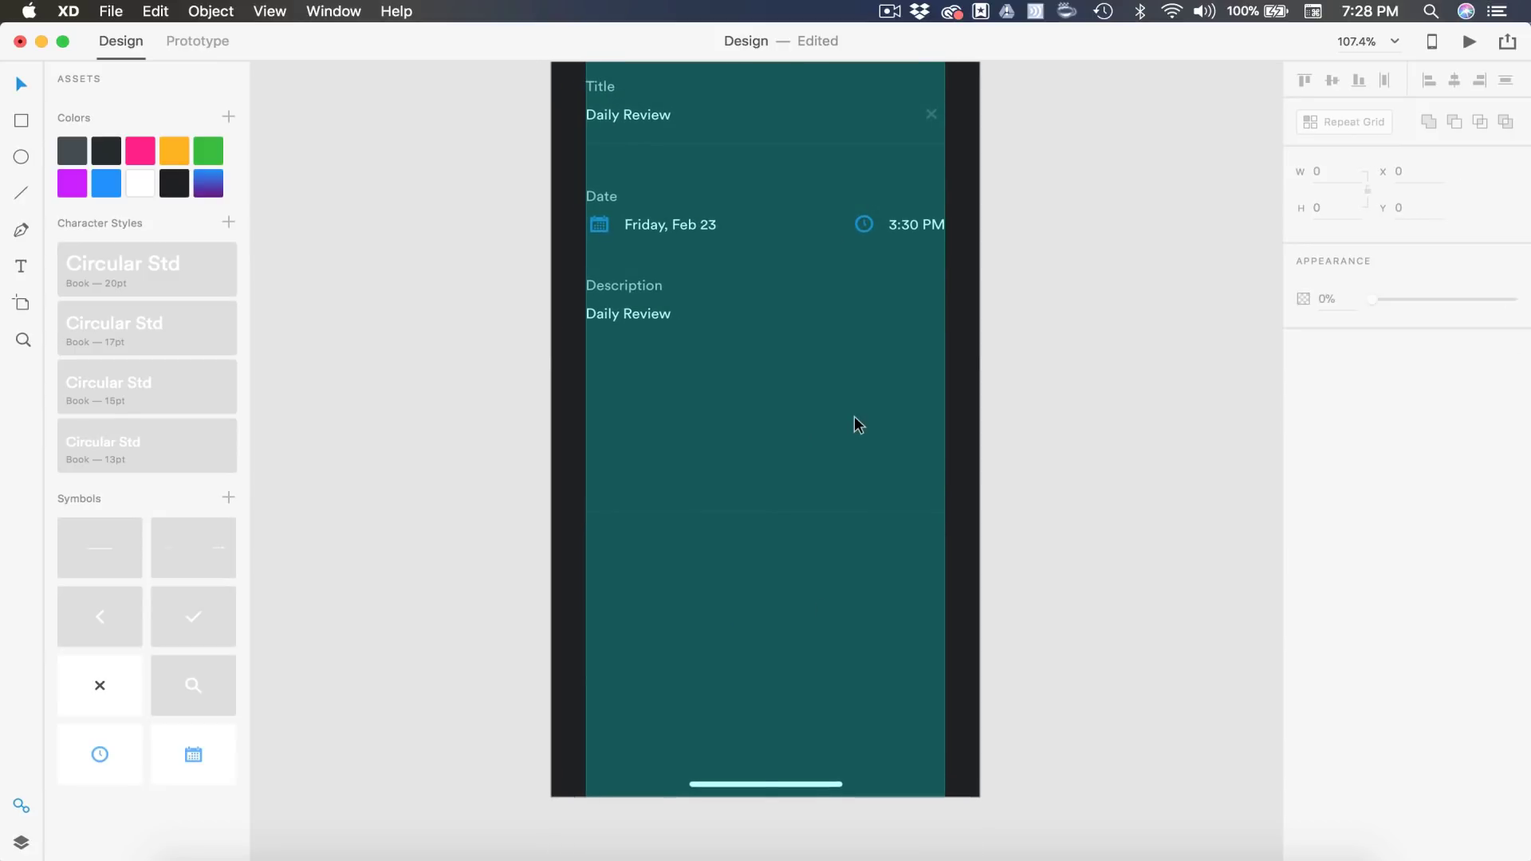
{"action": "left_click", "coordinate": [1128, 399]}
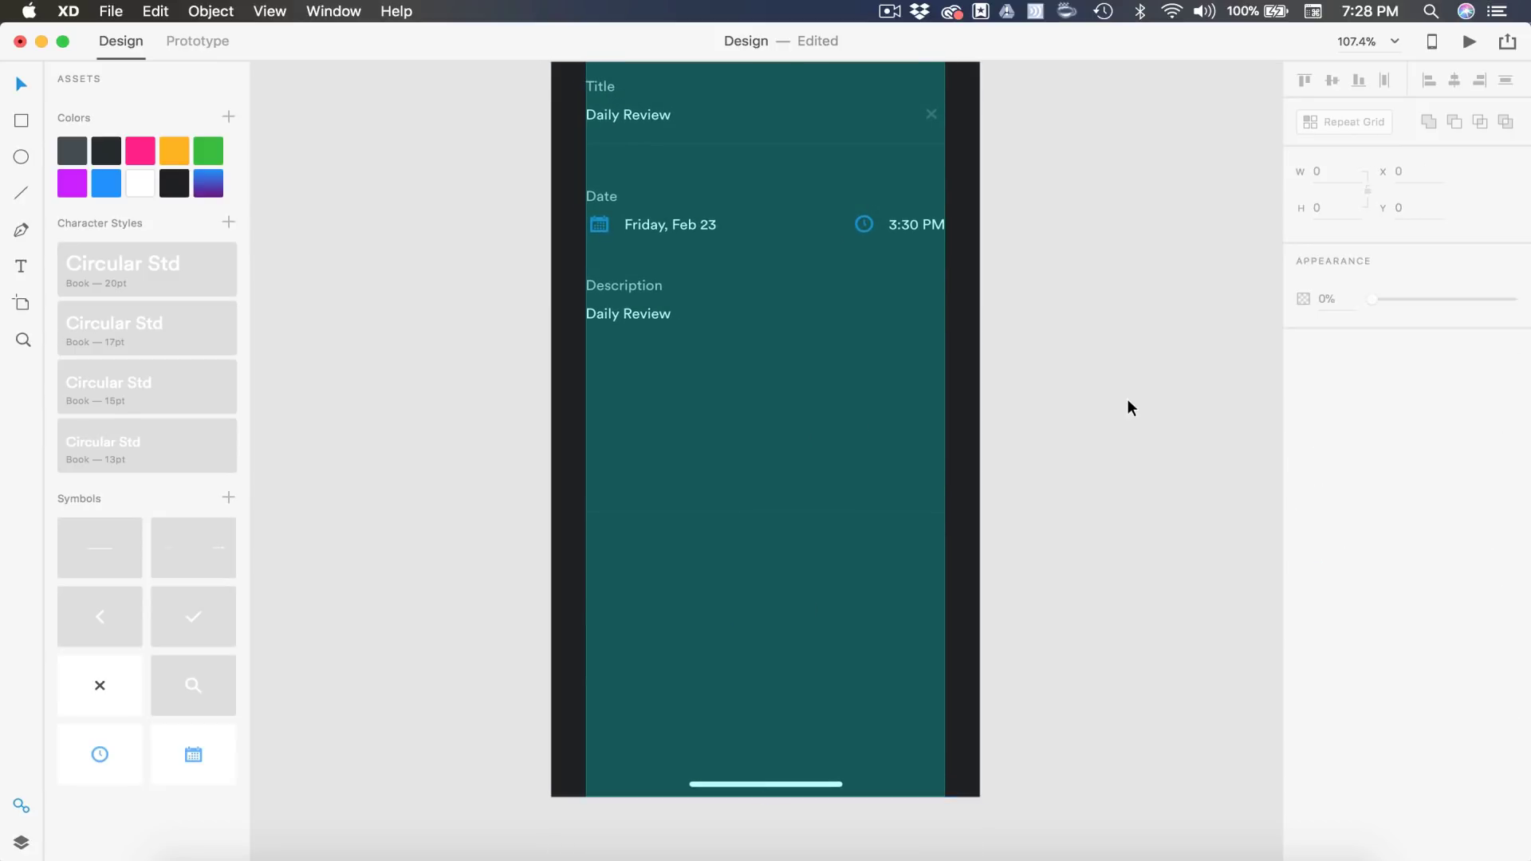
Make the description text box fixed-size at 315 by 130 and hide the layout grid.
{"action": "left_click", "coordinate": [653, 324]}
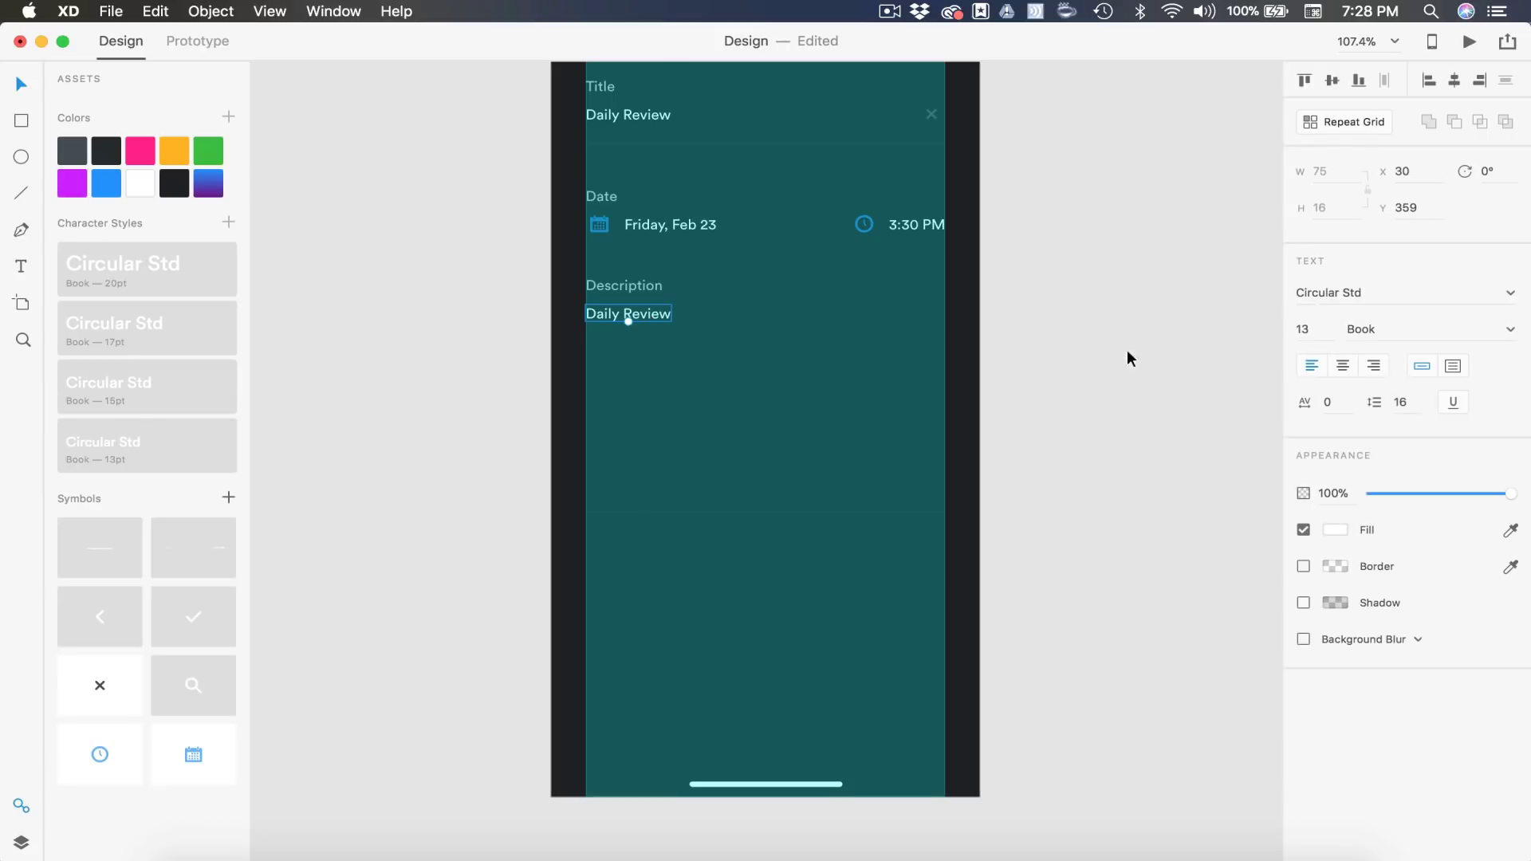
{"action": "left_click", "coordinate": [1452, 366]}
{"action": "left_click_drag", "start_coordinate": [672, 321], "coordinate": [937, 447]}
{"action": "left_click", "coordinate": [901, 594]}
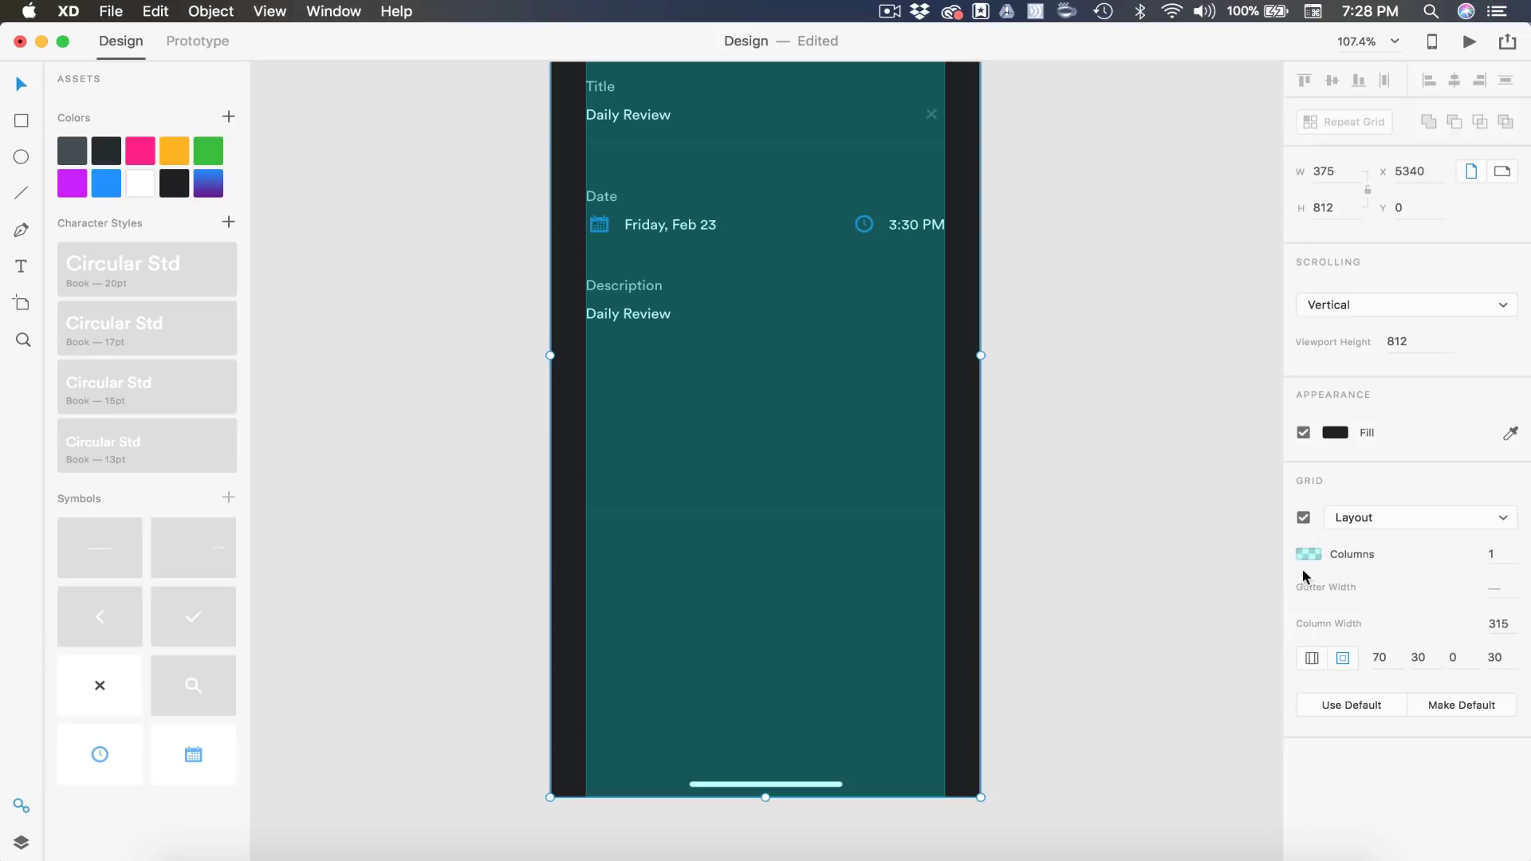
{"action": "left_click", "coordinate": [1303, 518]}
{"action": "left_click", "coordinate": [1135, 418]}
{"action": "scroll", "coordinate": [783, 370], "scroll_direction": "up", "scroll_amount": 3}
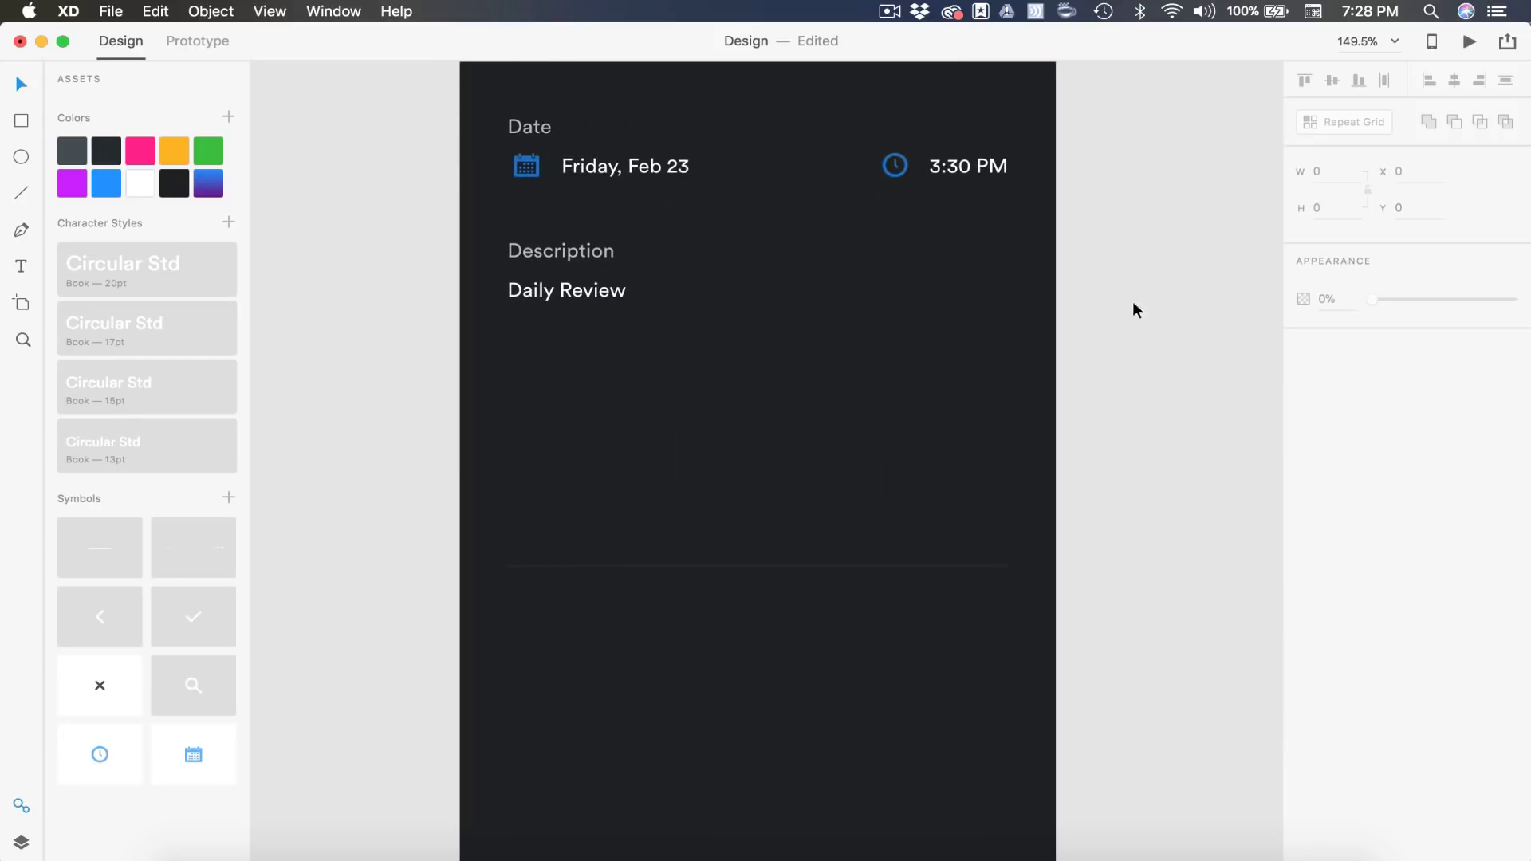
Paste the meeting paragraph, shrink the box to three lines, and raise the divider beneath it.
{"action": "double_click", "coordinate": [558, 303]}
{"action": "type", "text": "Today I want to go over the designs for Google that we worked on yesterday. Hopefully we can get a game plan for the rest of the week."}
{"action": "key", "text": "Escape"}
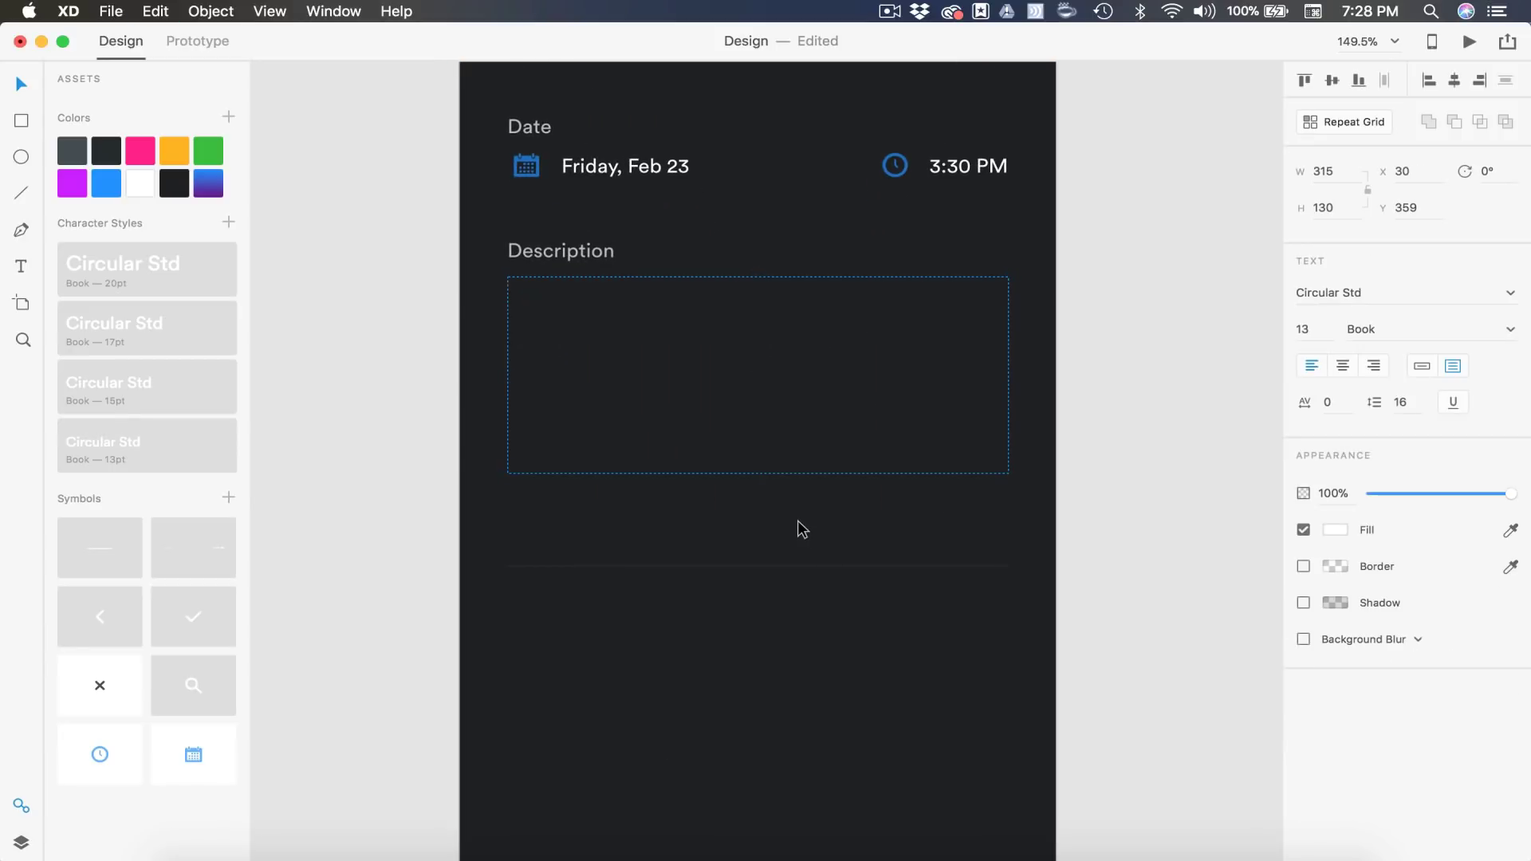
{"action": "left_click_drag", "start_coordinate": [756, 472], "coordinate": [751, 353]}
{"action": "left_click_drag", "start_coordinate": [786, 567], "coordinate": [785, 395]}
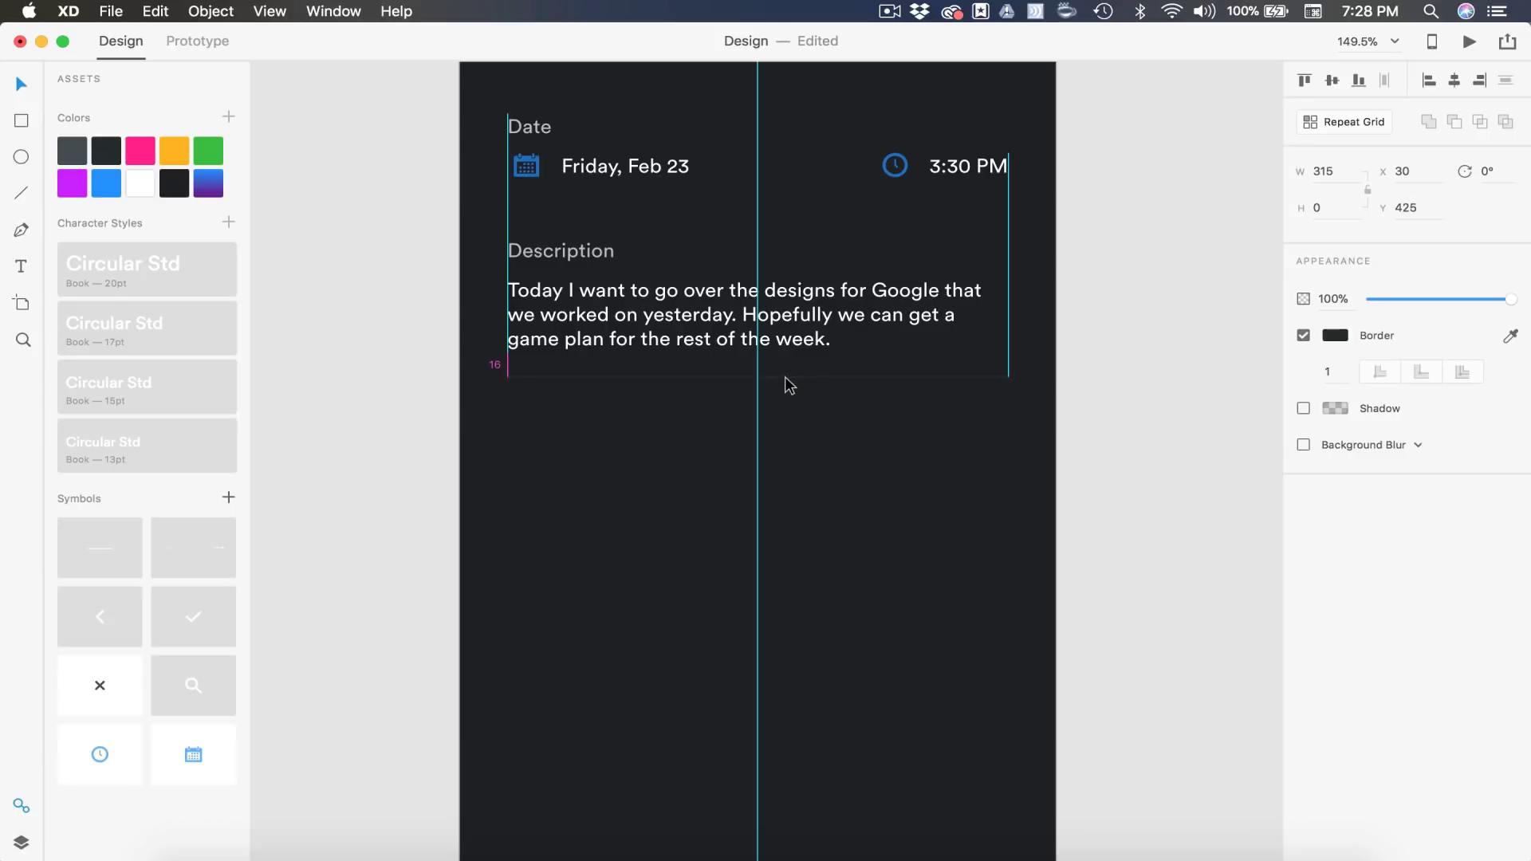
{"action": "left_click_drag", "start_coordinate": [786, 378], "coordinate": [785, 377]}
{"action": "scroll", "coordinate": [446, 375], "scroll_direction": "down", "scroll_amount": 5}
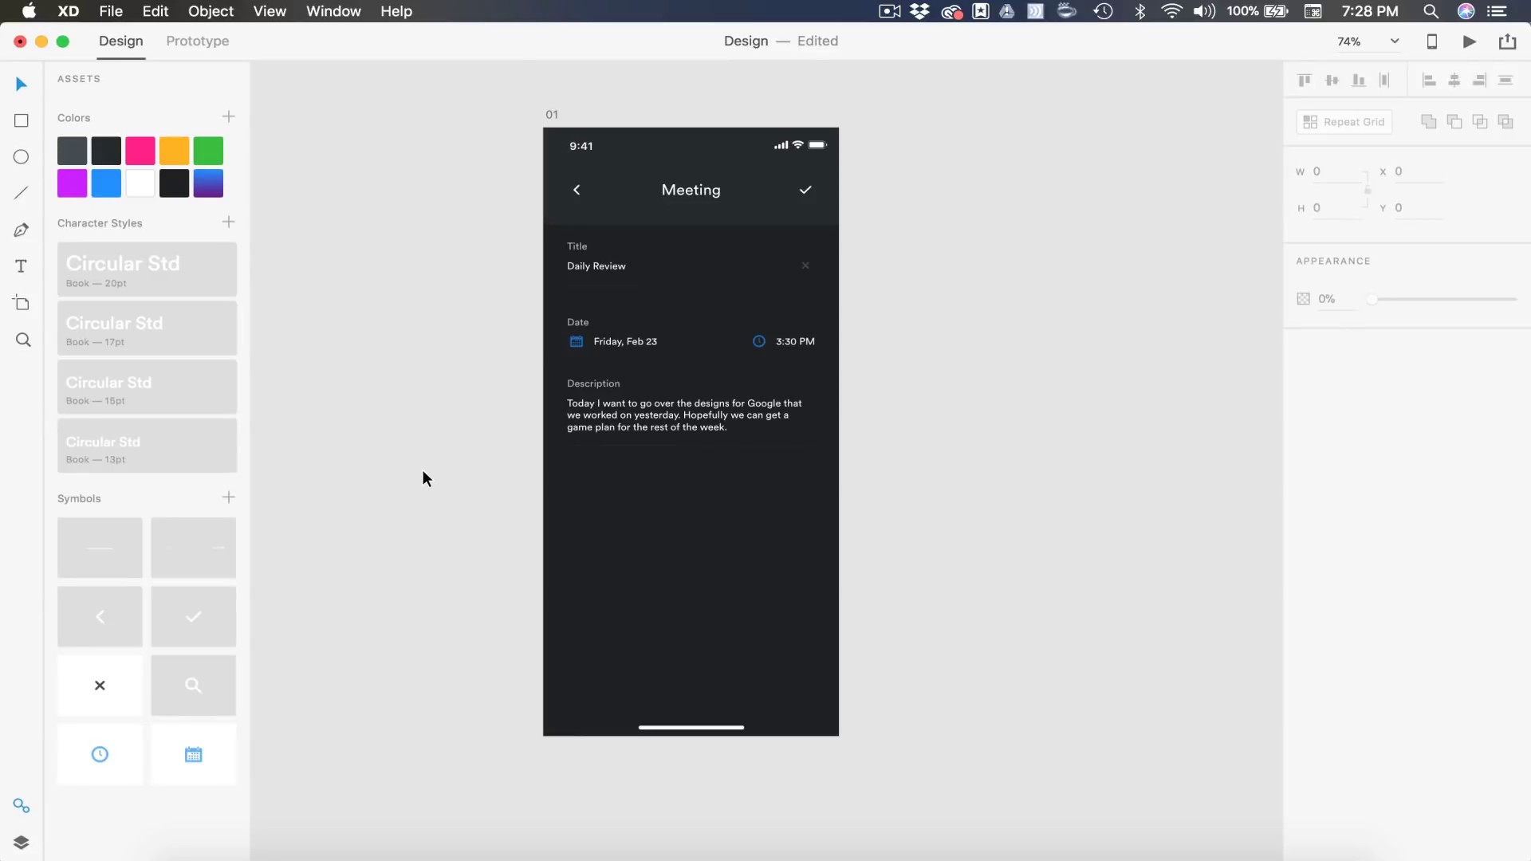
Duplicate the Description label below the paragraph and rename it 'Color'.
{"action": "scroll", "coordinate": [594, 237], "scroll_direction": "up", "scroll_amount": 5}
{"action": "left_click_drag", "start_coordinate": [594, 238], "coordinate": [582, 455]}
{"action": "double_click", "coordinate": [581, 451]}
{"action": "type", "text": "Color"}
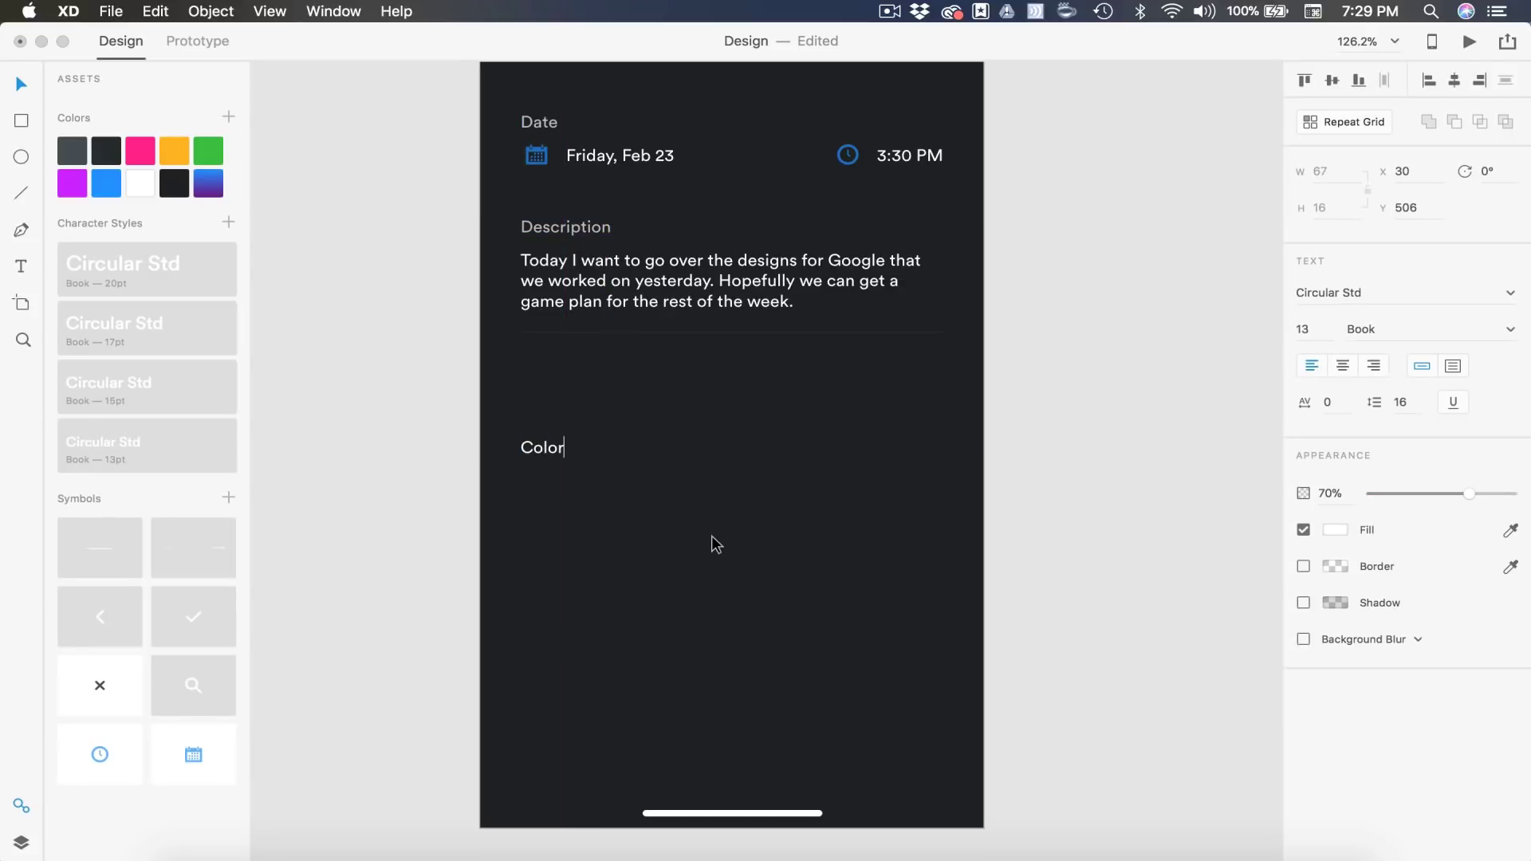
{"action": "key", "text": "Escape"}
Set the Color label to 15 pt at 100% opacity, placed 60 px below the divider.
{"action": "left_click", "coordinate": [1310, 325]}
{"action": "type", "text": "15"}
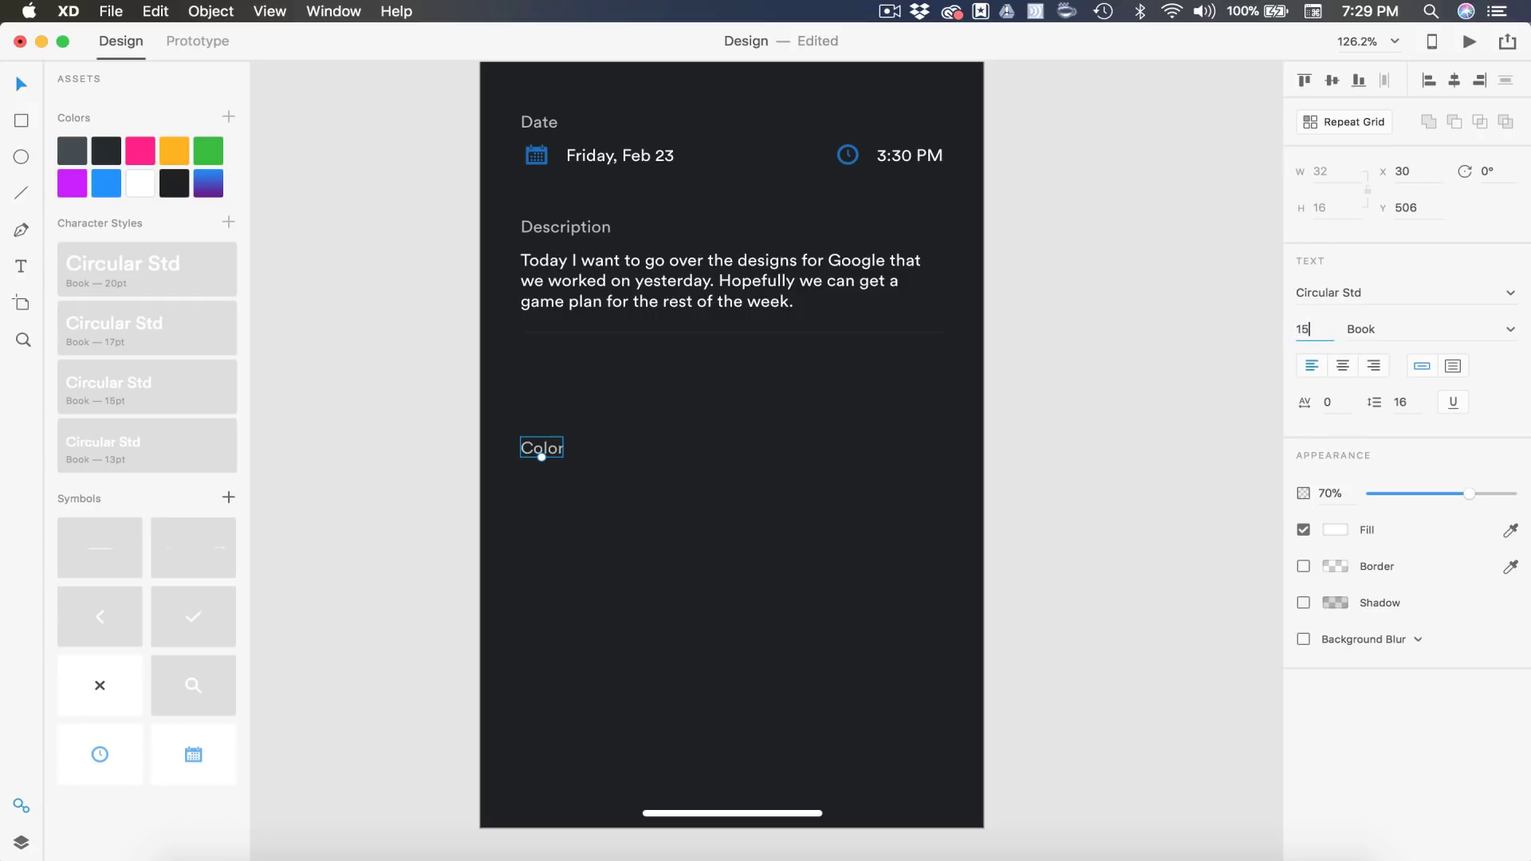
{"action": "key", "text": "Return"}
{"action": "left_click_drag", "start_coordinate": [1467, 495], "coordinate": [1525, 495]}
{"action": "left_click", "coordinate": [547, 469]}
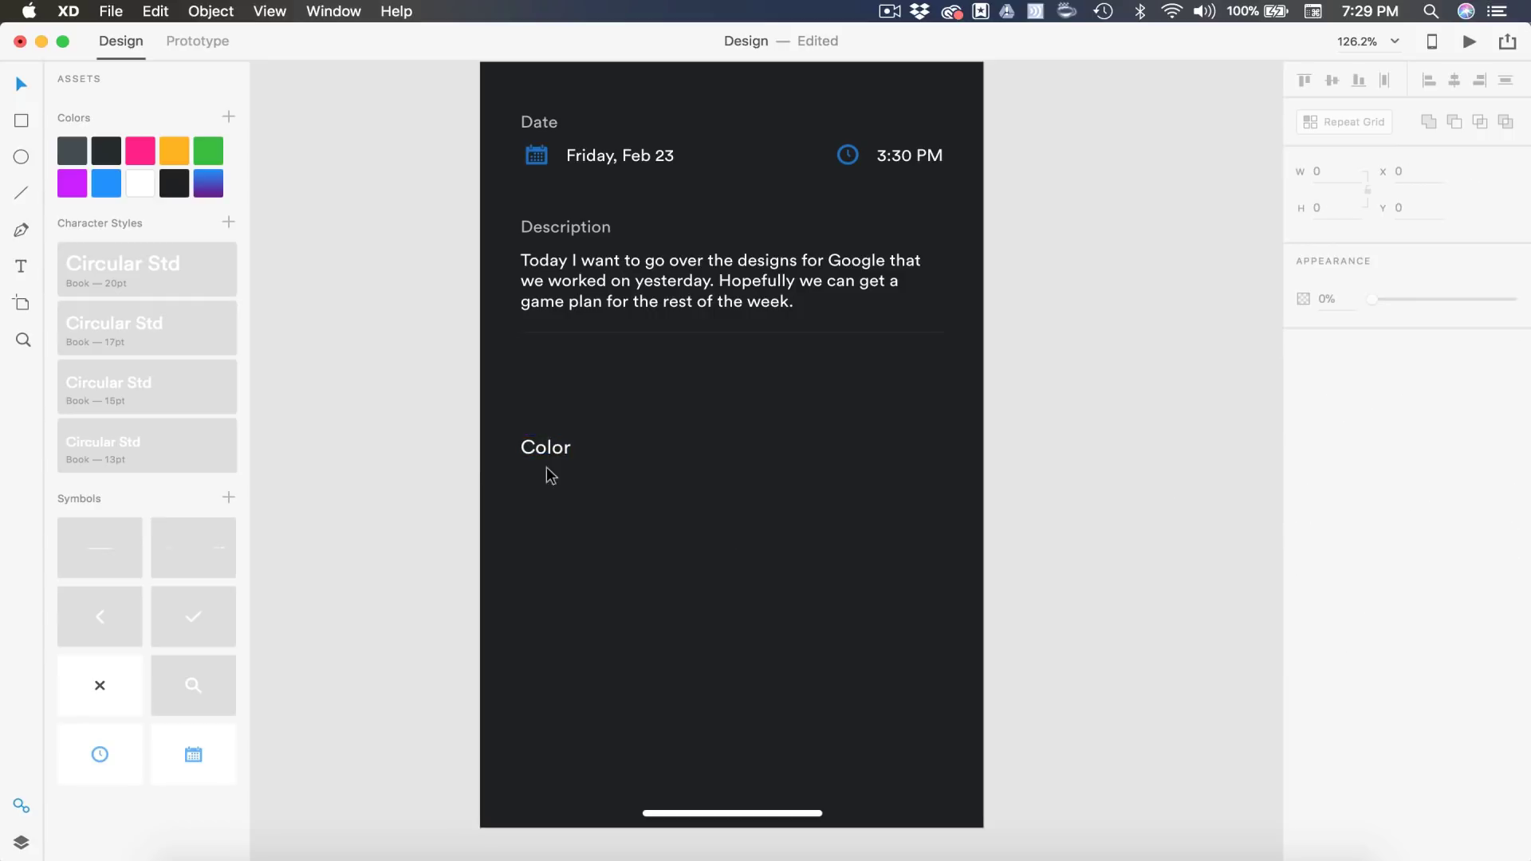
{"action": "left_click_drag", "start_coordinate": [538, 449], "coordinate": [534, 428]}
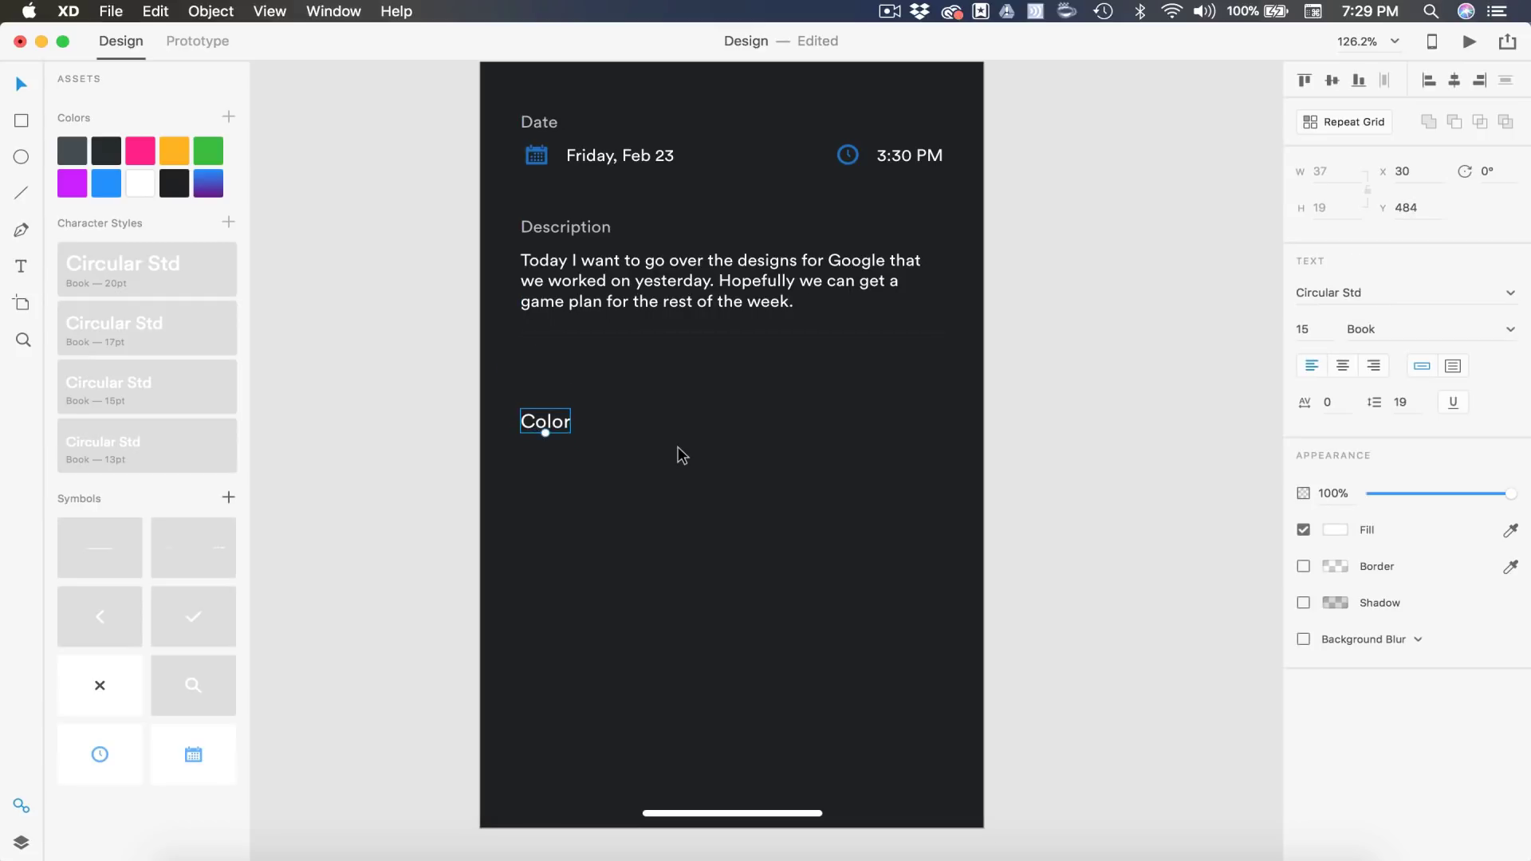
{"action": "scroll", "coordinate": [680, 450], "scroll_direction": "up", "scroll_amount": 3}
{"action": "scroll", "coordinate": [680, 450], "scroll_direction": "left", "scroll_amount": 1}
{"action": "scroll", "coordinate": [661, 489], "scroll_direction": "down", "scroll_amount": 2}
{"action": "scroll", "coordinate": [660, 488], "scroll_direction": "right", "scroll_amount": 3}
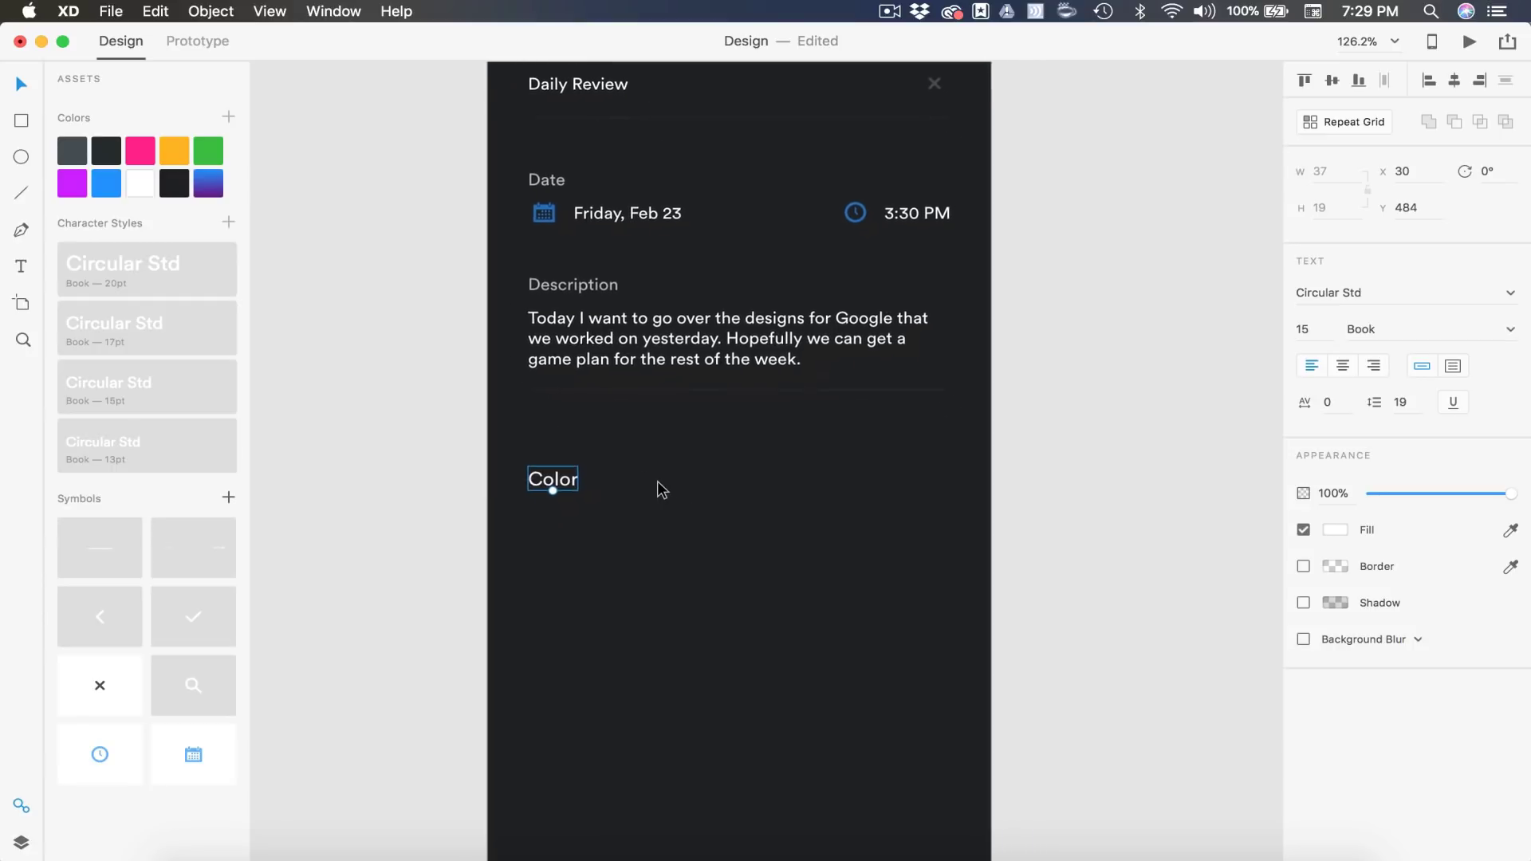
{"action": "scroll", "coordinate": [657, 481], "scroll_direction": "right", "scroll_amount": 2}
{"action": "scroll", "coordinate": [657, 481], "scroll_direction": "down", "scroll_amount": 1}
Draw a 14 px circle right of the Color label with no fill.
{"action": "key", "text": "e"}
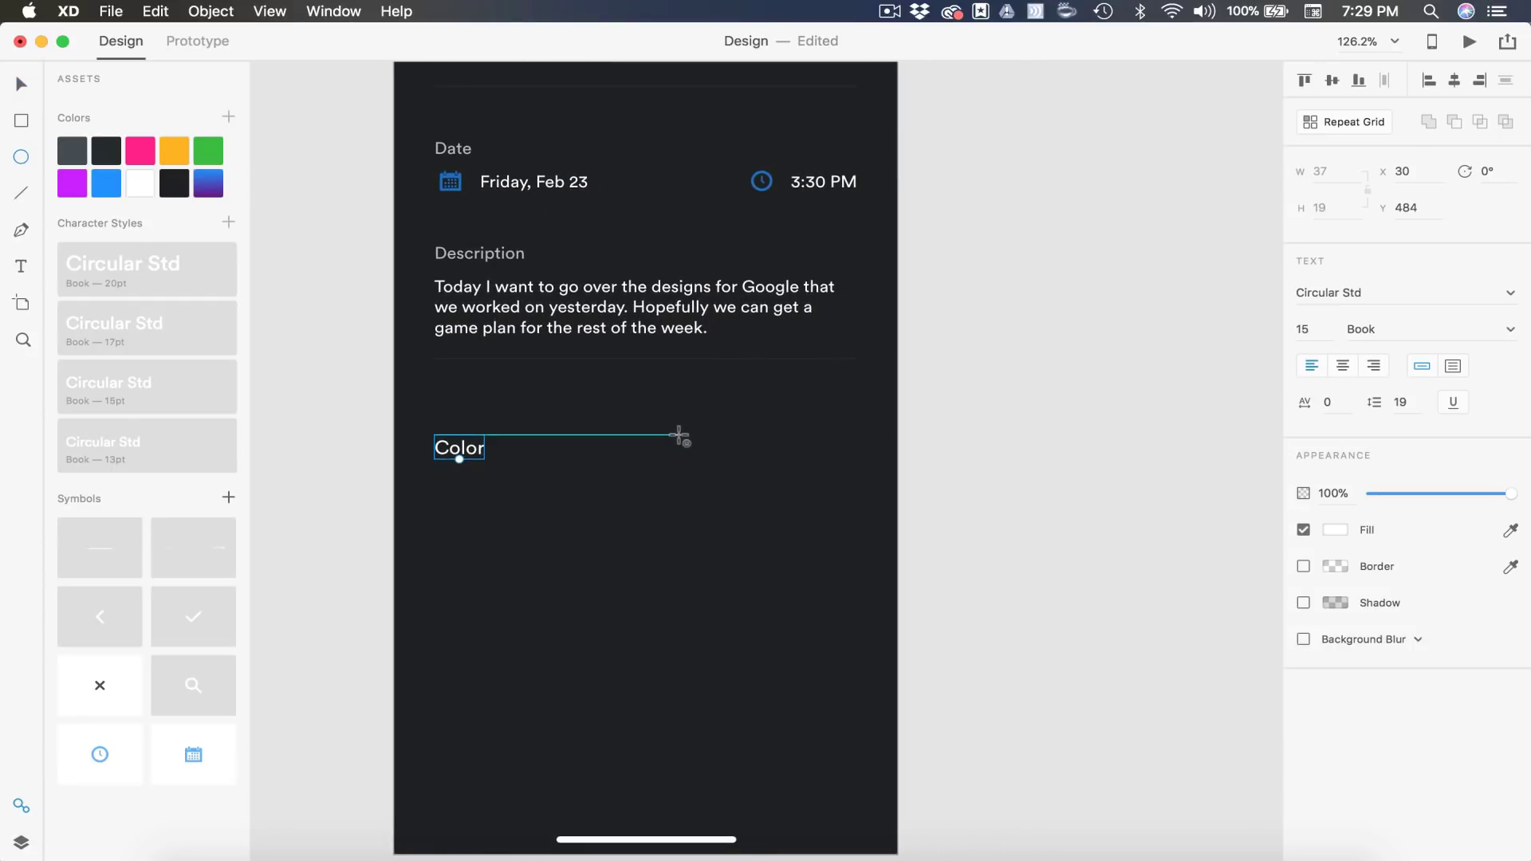
{"action": "left_click_drag", "start_coordinate": [680, 437], "coordinate": [700, 457]}
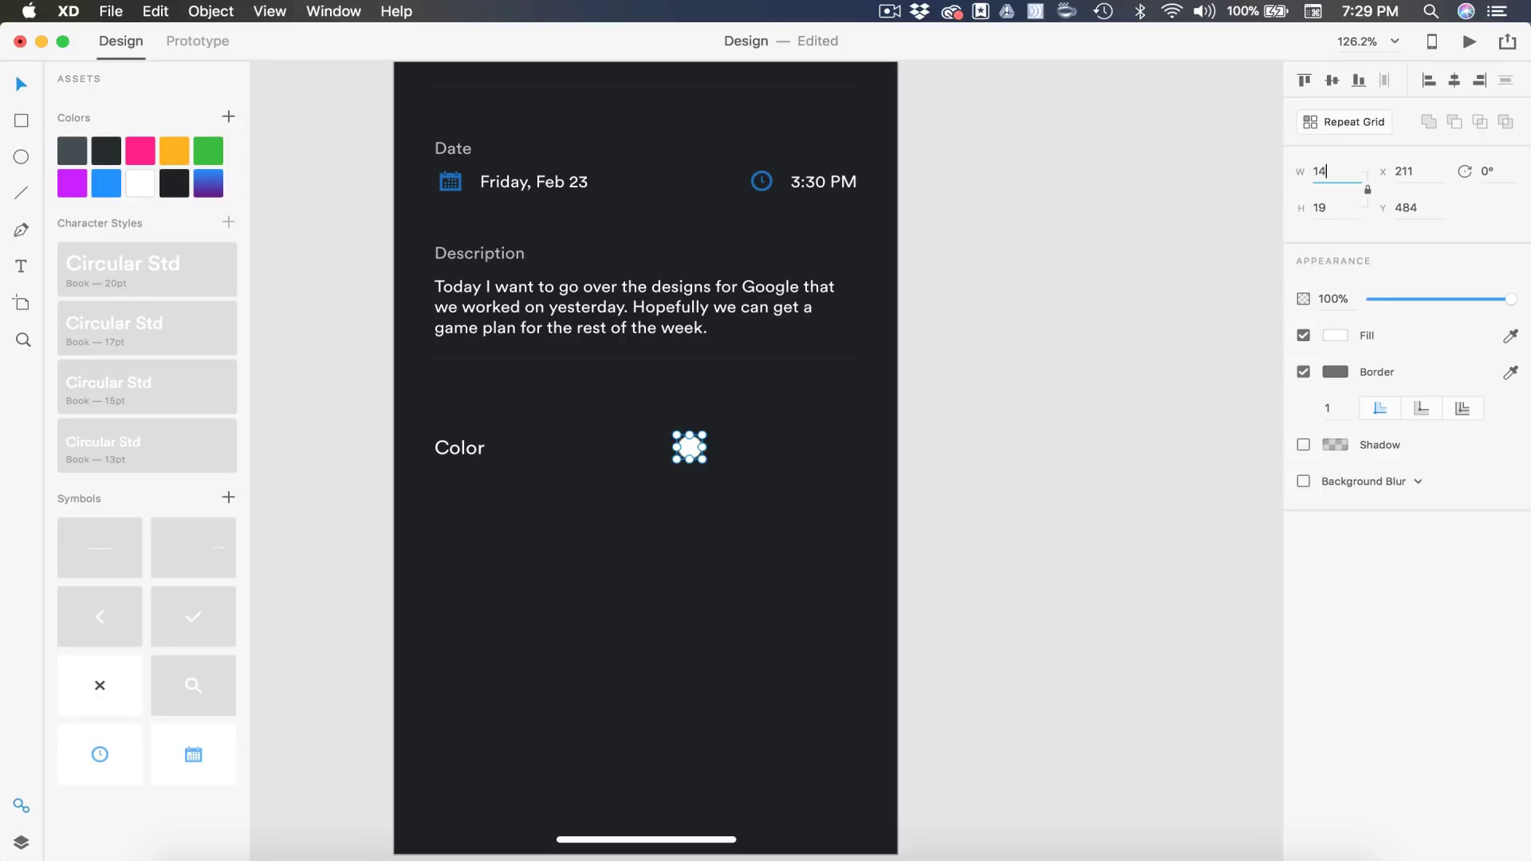
{"action": "type", "text": "14"}
{"action": "key", "text": "Return"}
{"action": "left_click", "coordinate": [1304, 336]}
Give the circle a green border 2 px thick.
{"action": "right_click", "coordinate": [212, 150]}
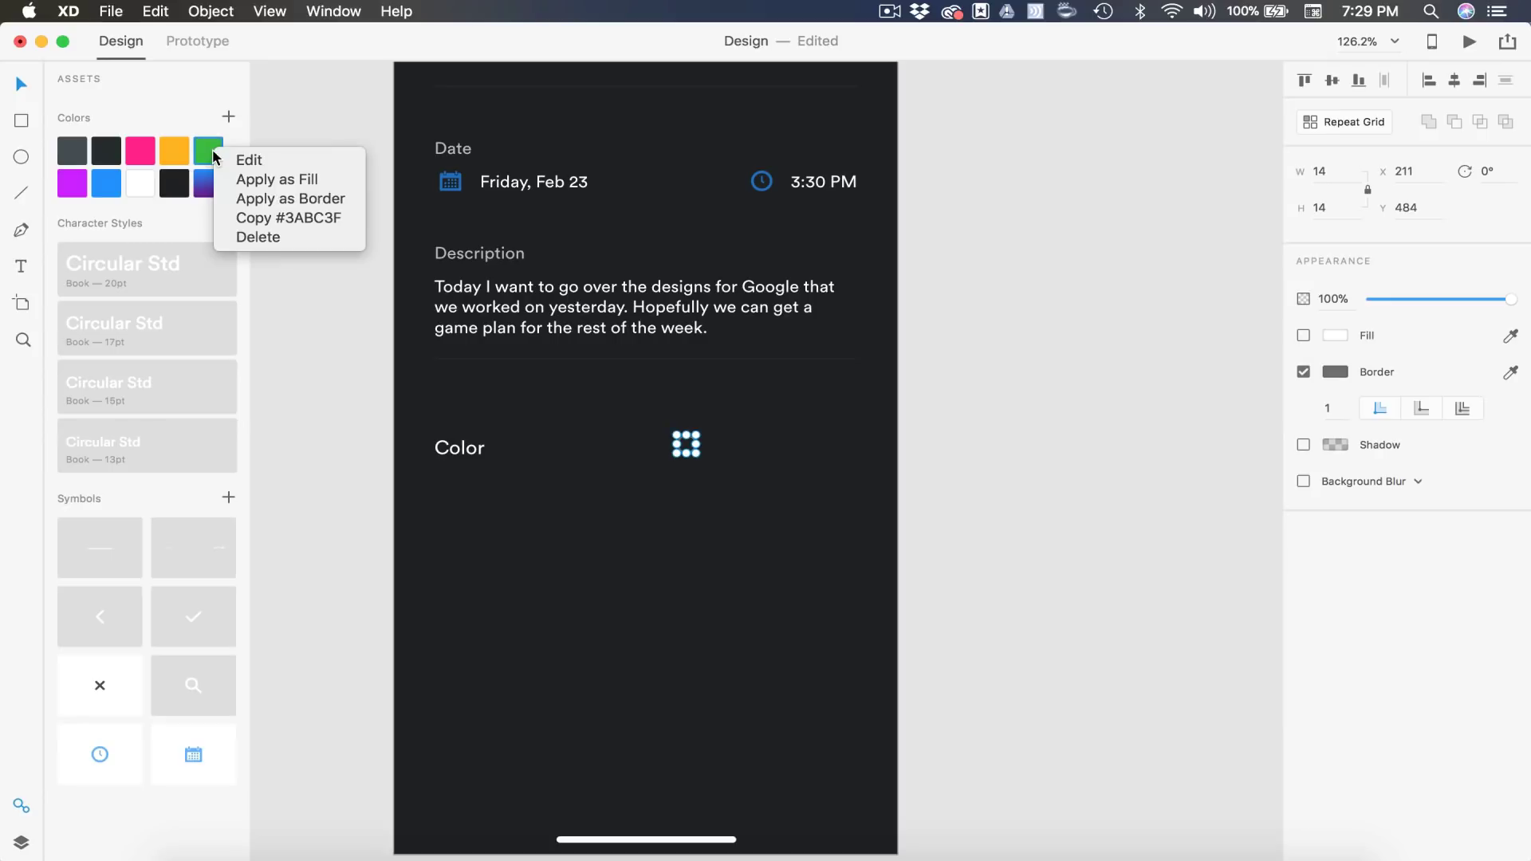
{"action": "left_click", "coordinate": [283, 199]}
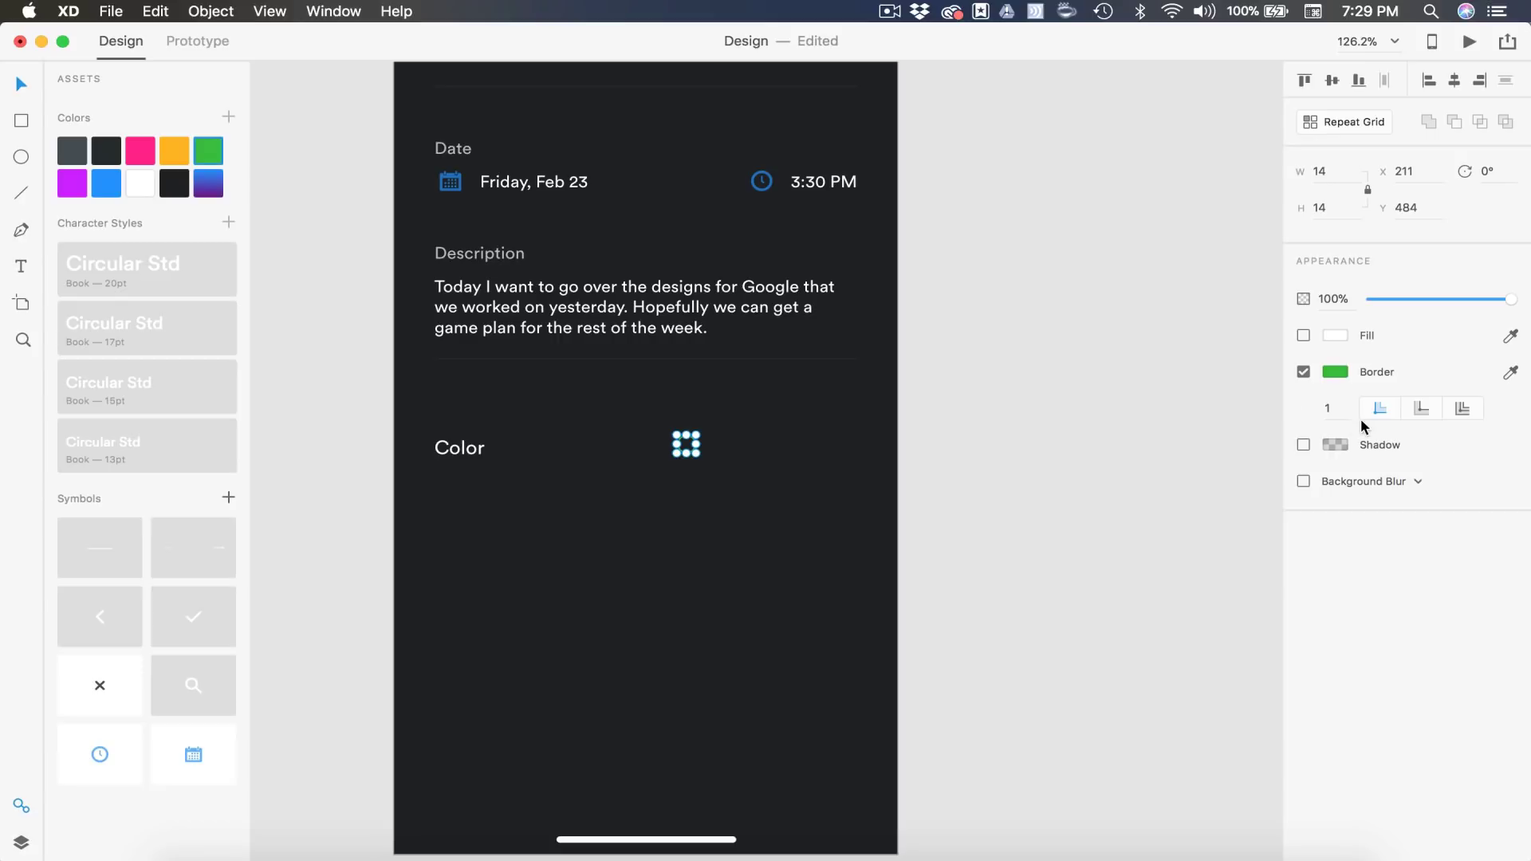
{"action": "left_click_drag", "start_coordinate": [1346, 410], "coordinate": [1246, 412]}
{"action": "type", "text": "2"}
{"action": "key", "text": "Return"}
{"action": "left_click", "coordinate": [755, 475]}
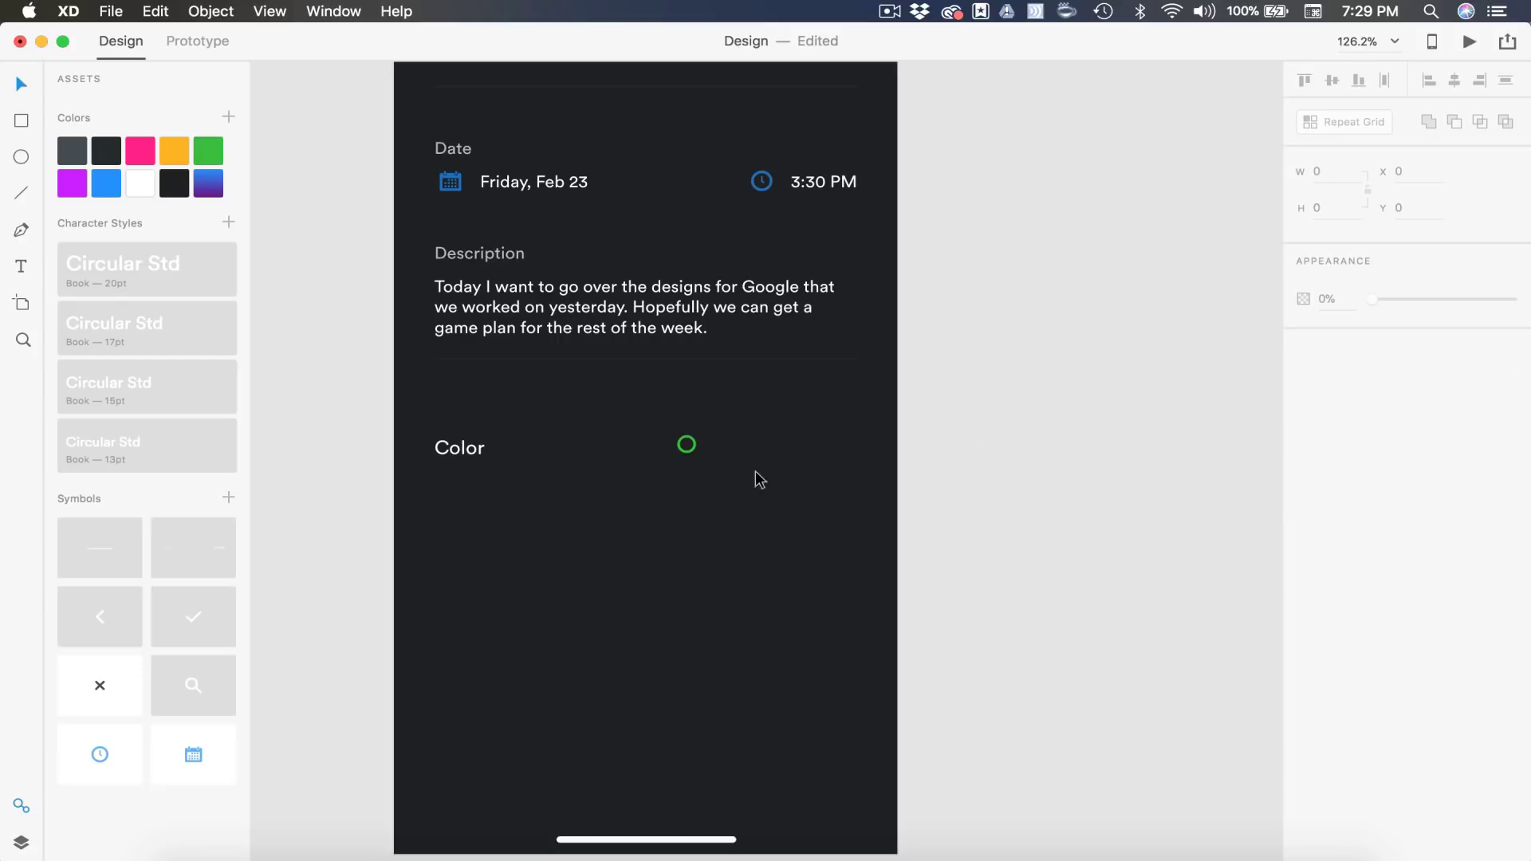
Show the layout grid and snap the green circle to the artboard's right margin.
{"action": "scroll", "coordinate": [730, 482], "scroll_direction": "up", "scroll_amount": 5}
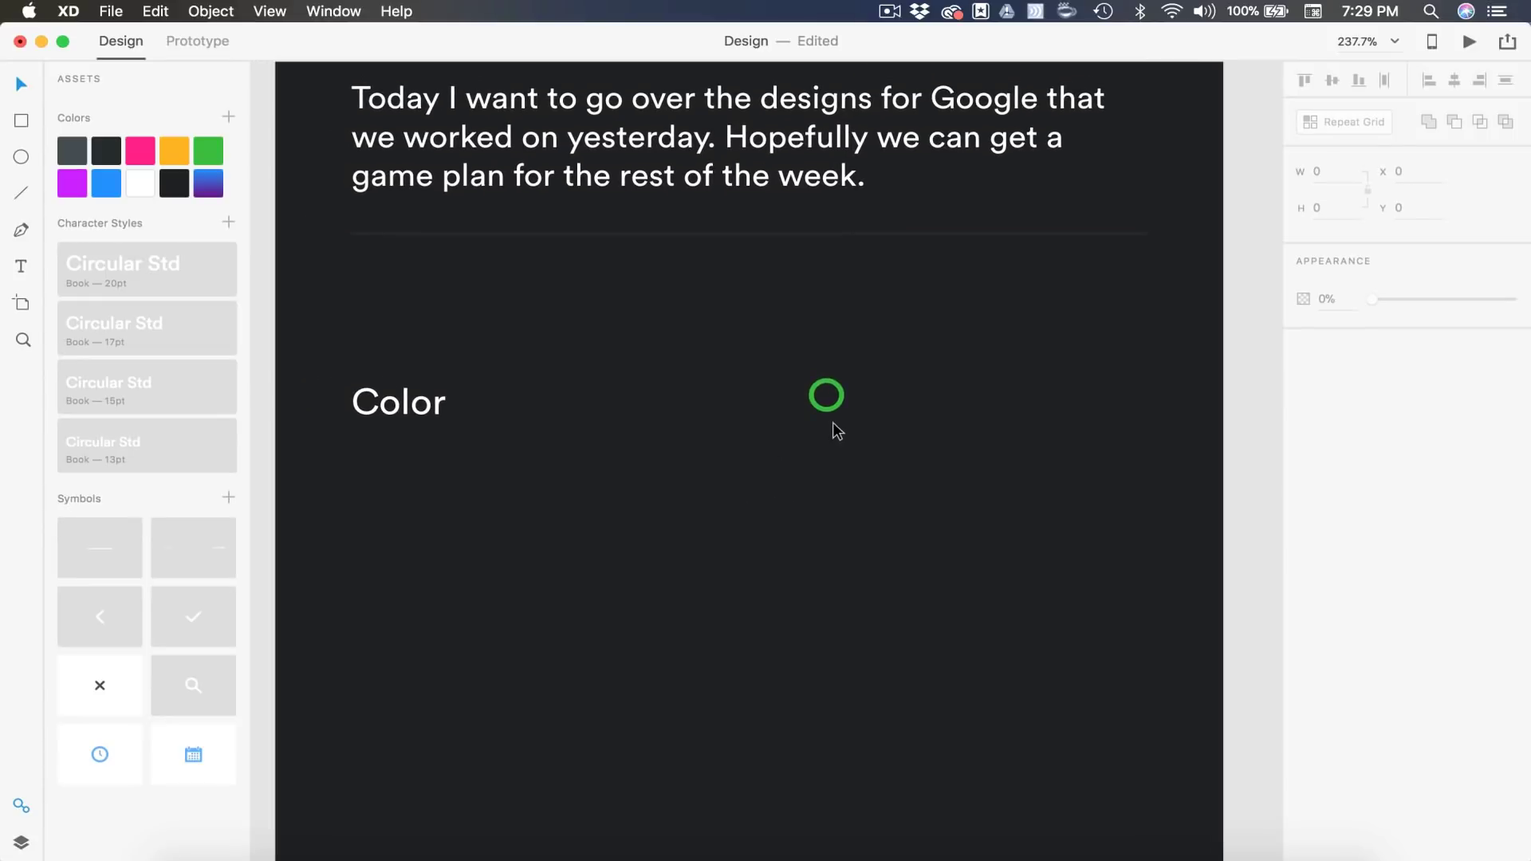
{"action": "left_click_drag", "start_coordinate": [833, 417], "coordinate": [1014, 433]}
{"action": "left_click", "coordinate": [1012, 513]}
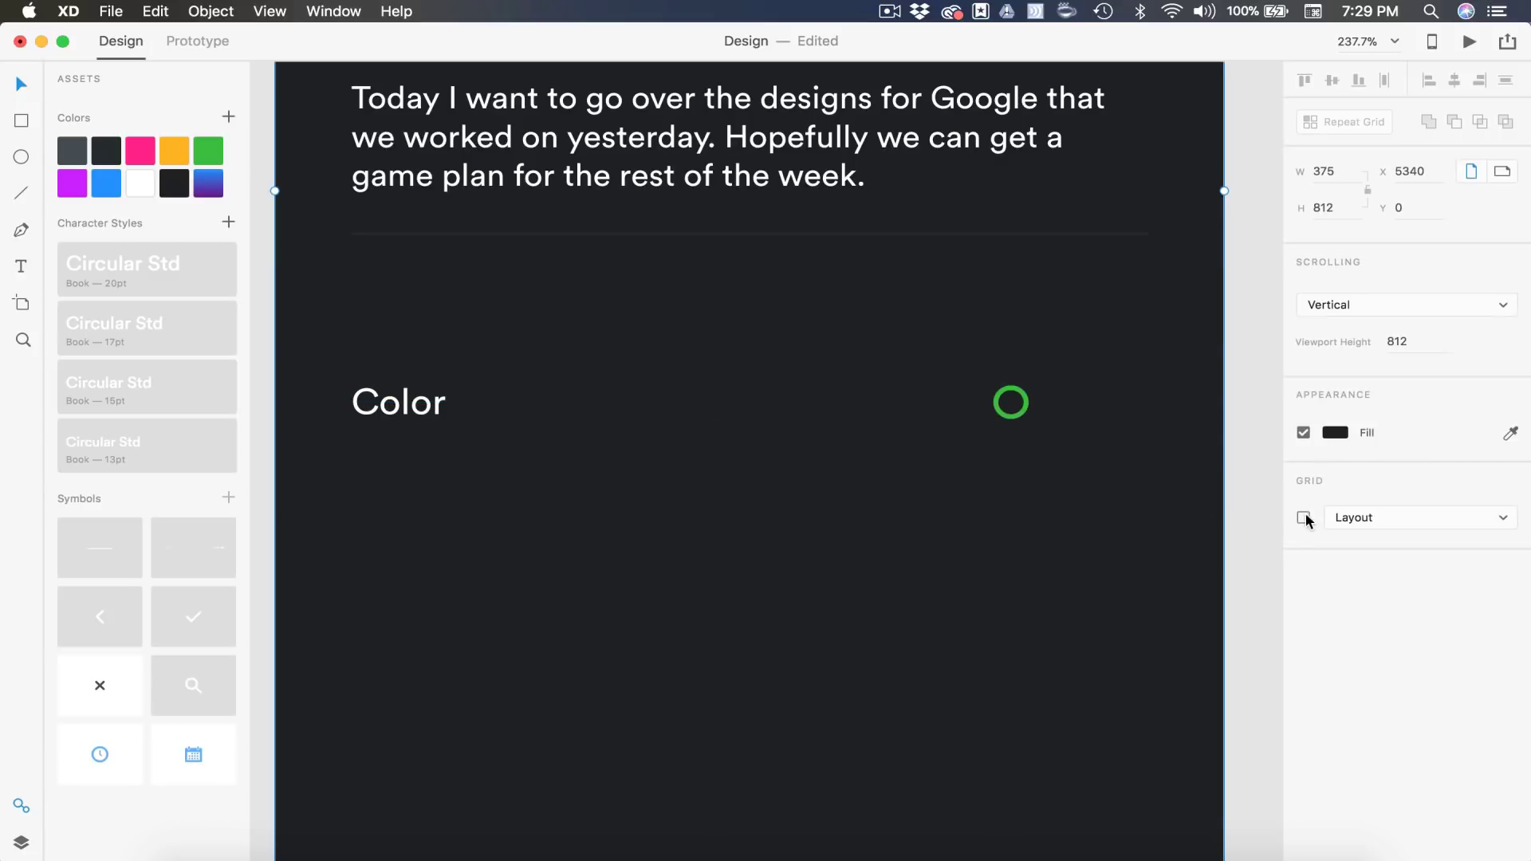
{"action": "left_click", "coordinate": [1305, 517]}
{"action": "left_click_drag", "start_coordinate": [1016, 417], "coordinate": [1135, 421]}
Align the circle with the Color label and duplicate it leftward into five circles.
{"action": "left_click_drag", "start_coordinate": [1188, 476], "coordinate": [406, 407]}
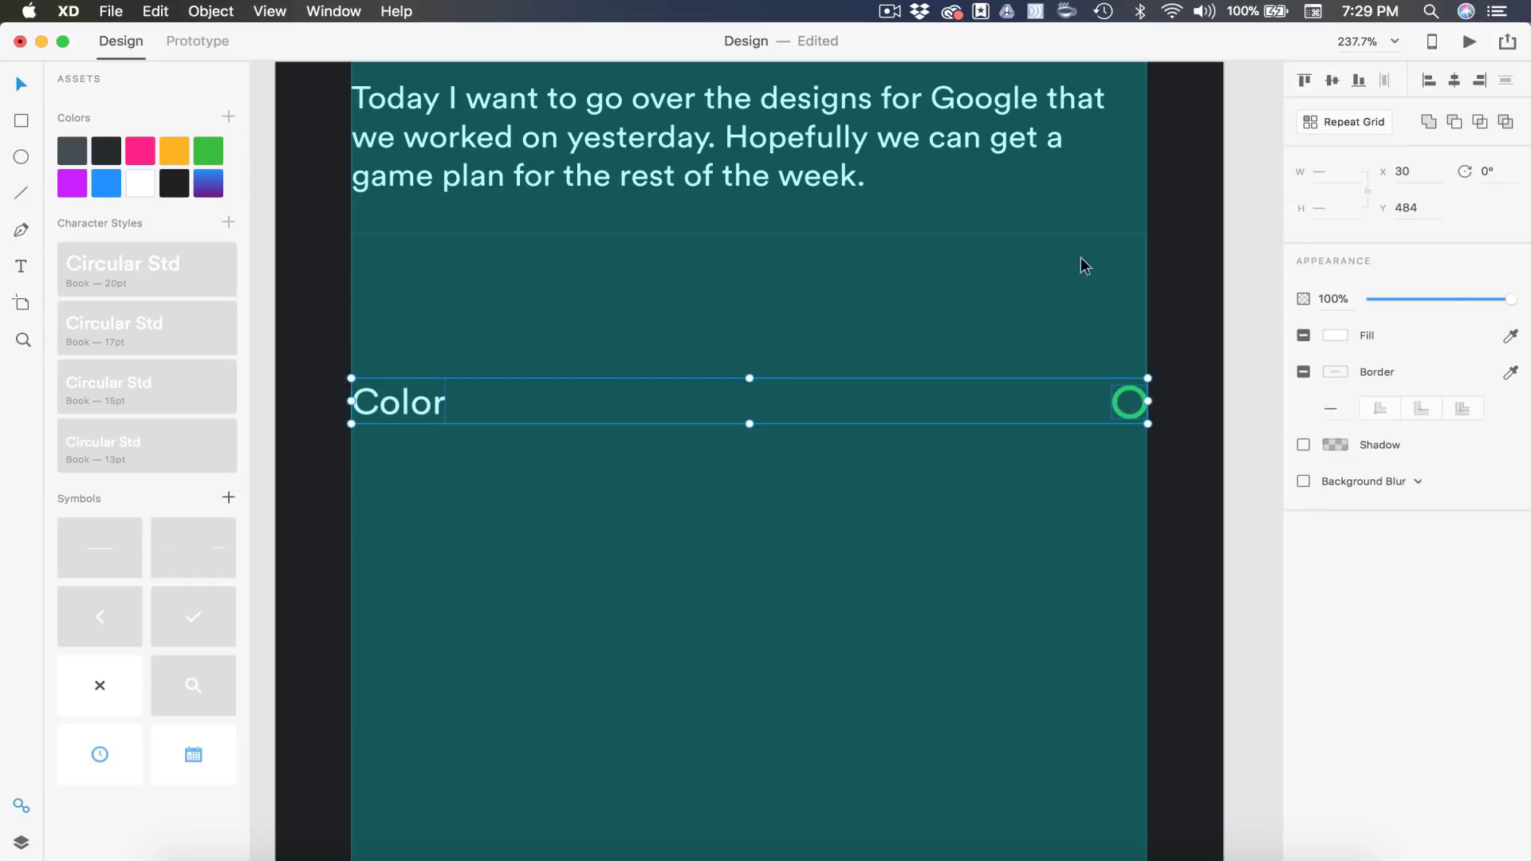
{"action": "key", "text": "alt"}
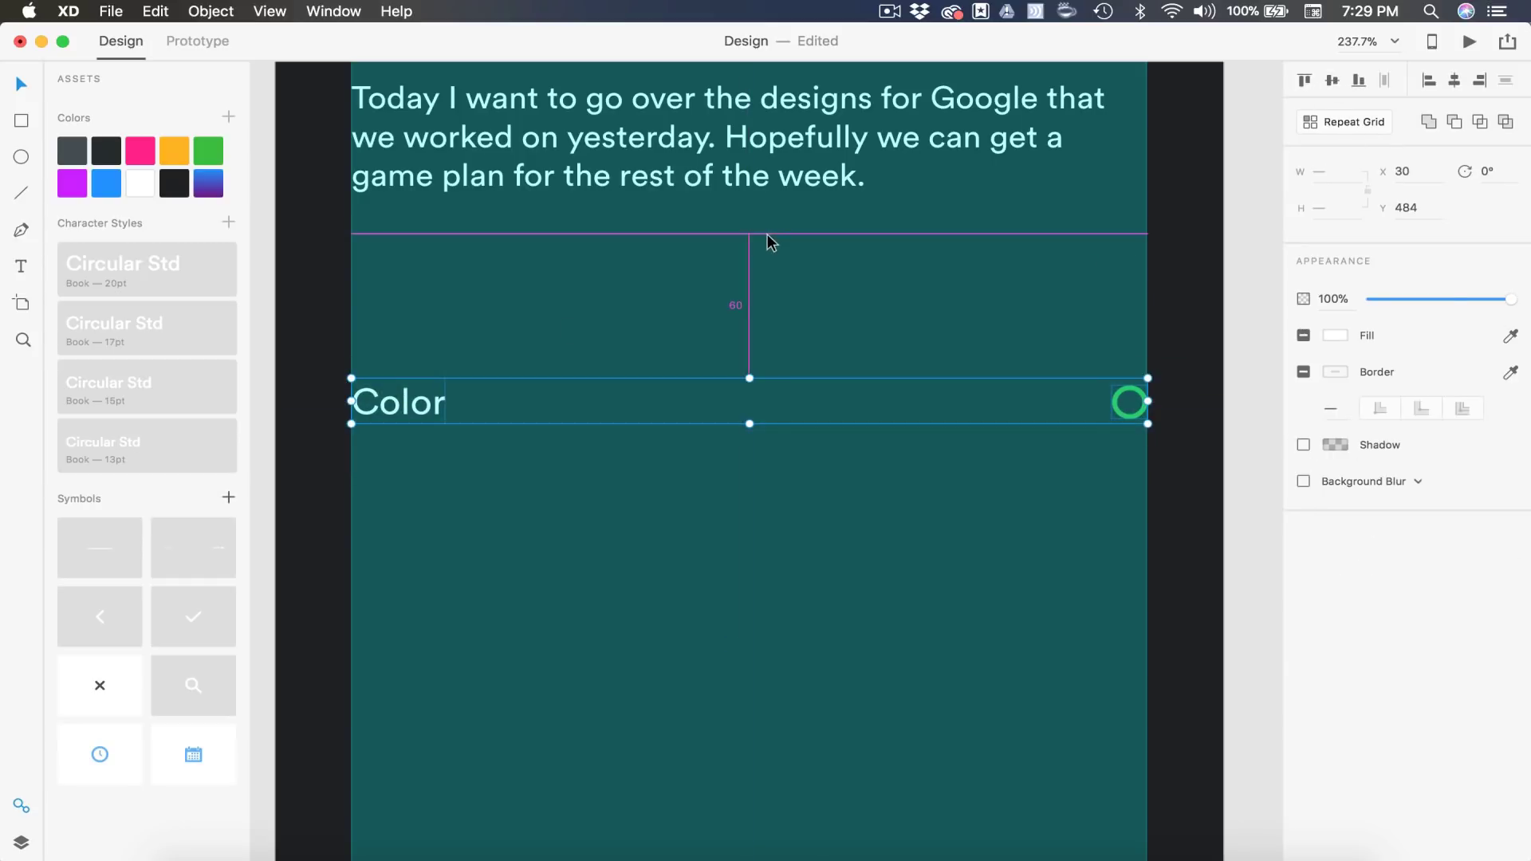
{"action": "left_click", "coordinate": [1079, 437]}
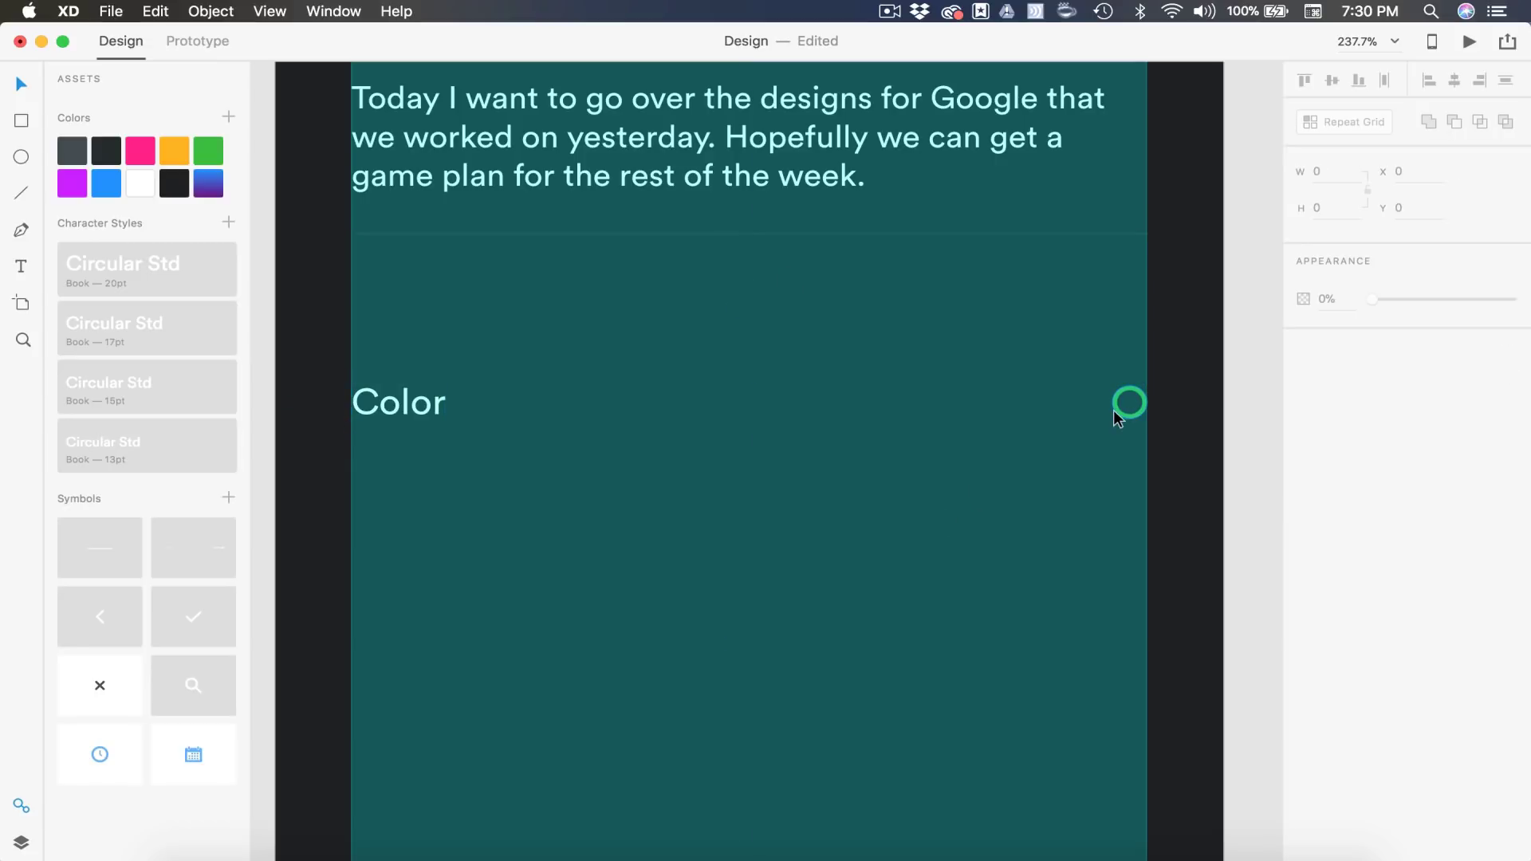
{"action": "left_click_drag", "start_coordinate": [1116, 414], "coordinate": [871, 413]}
{"action": "left_click", "coordinate": [968, 413]}
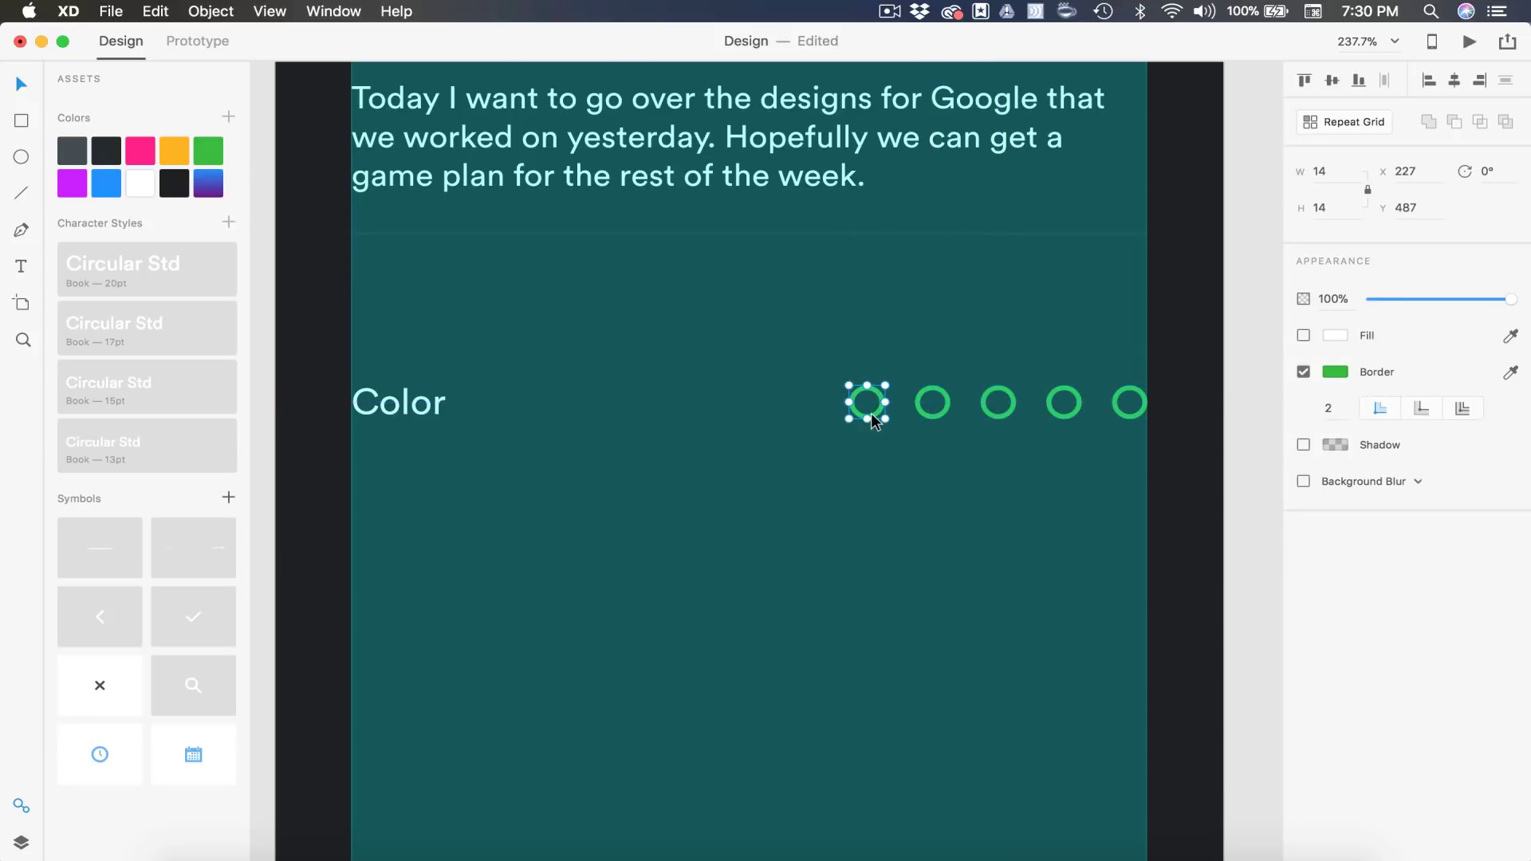
Outline the first four circles in blue, pink, orange and purple from the Assets swatches.
{"action": "right_click", "coordinate": [116, 185]}
{"action": "left_click", "coordinate": [179, 233]}
{"action": "left_click", "coordinate": [937, 408]}
{"action": "right_click", "coordinate": [141, 150]}
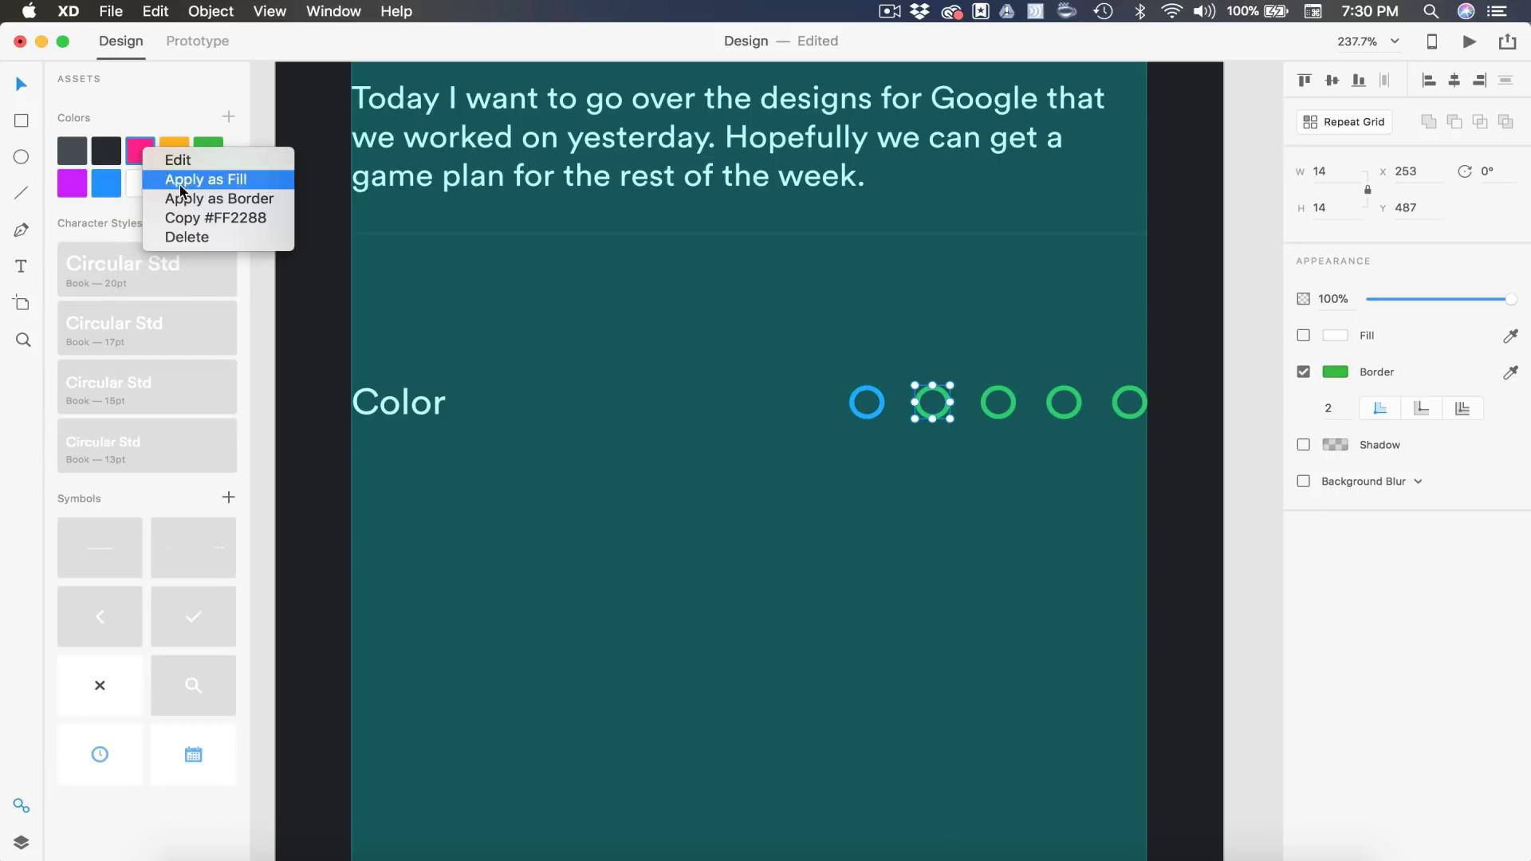
{"action": "left_click", "coordinate": [270, 198]}
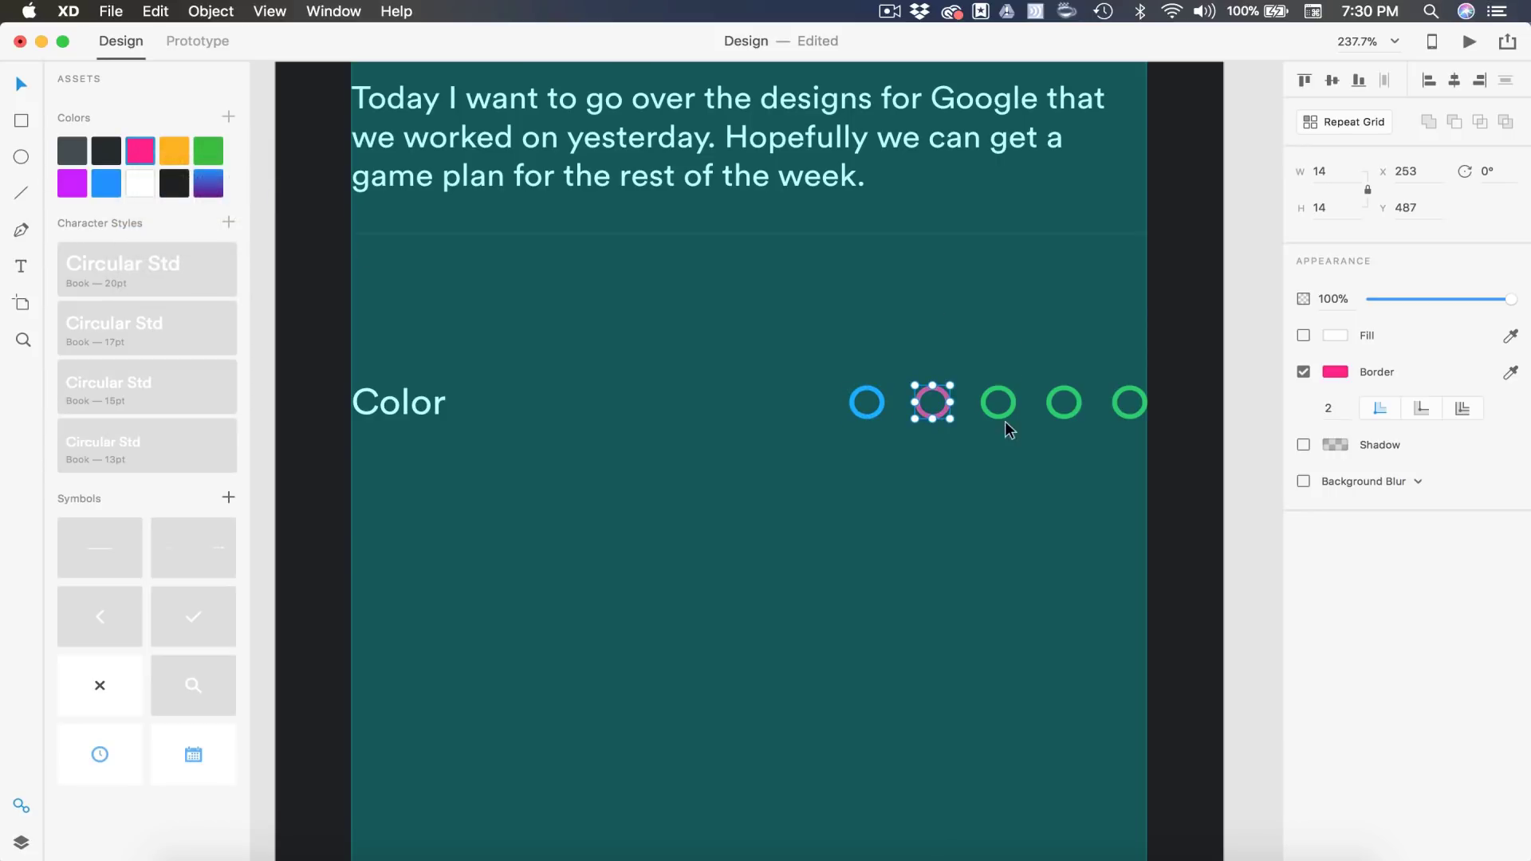
{"action": "left_click", "coordinate": [1002, 415]}
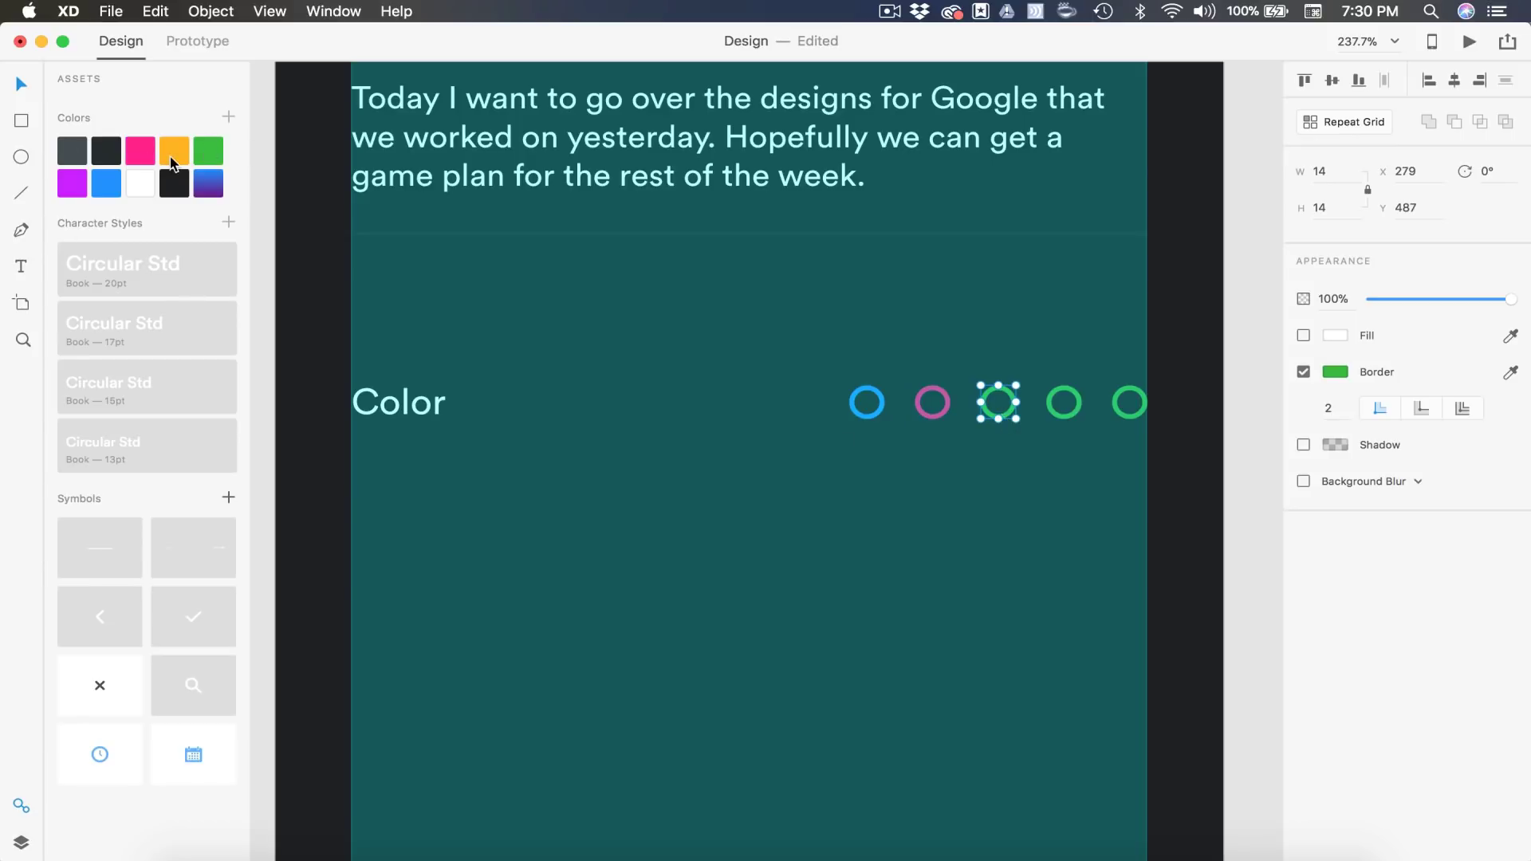
{"action": "right_click", "coordinate": [172, 163]}
{"action": "left_click", "coordinate": [257, 206]}
{"action": "left_click", "coordinate": [1073, 416]}
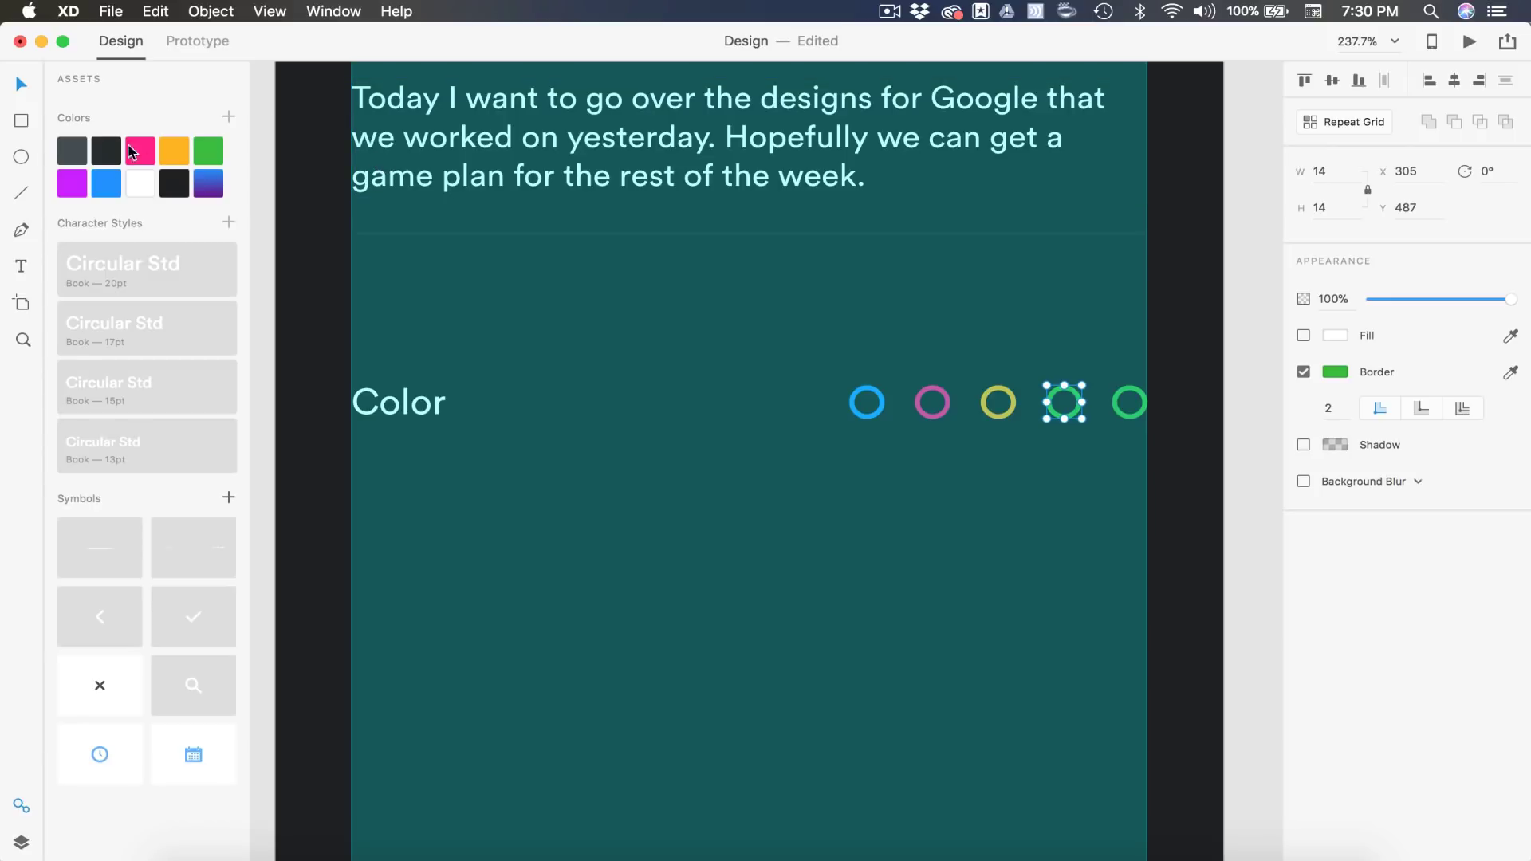
{"action": "right_click", "coordinate": [80, 181]}
{"action": "left_click", "coordinate": [126, 231]}
Turn off the artboard's layout grid.
{"action": "left_click", "coordinate": [966, 533]}
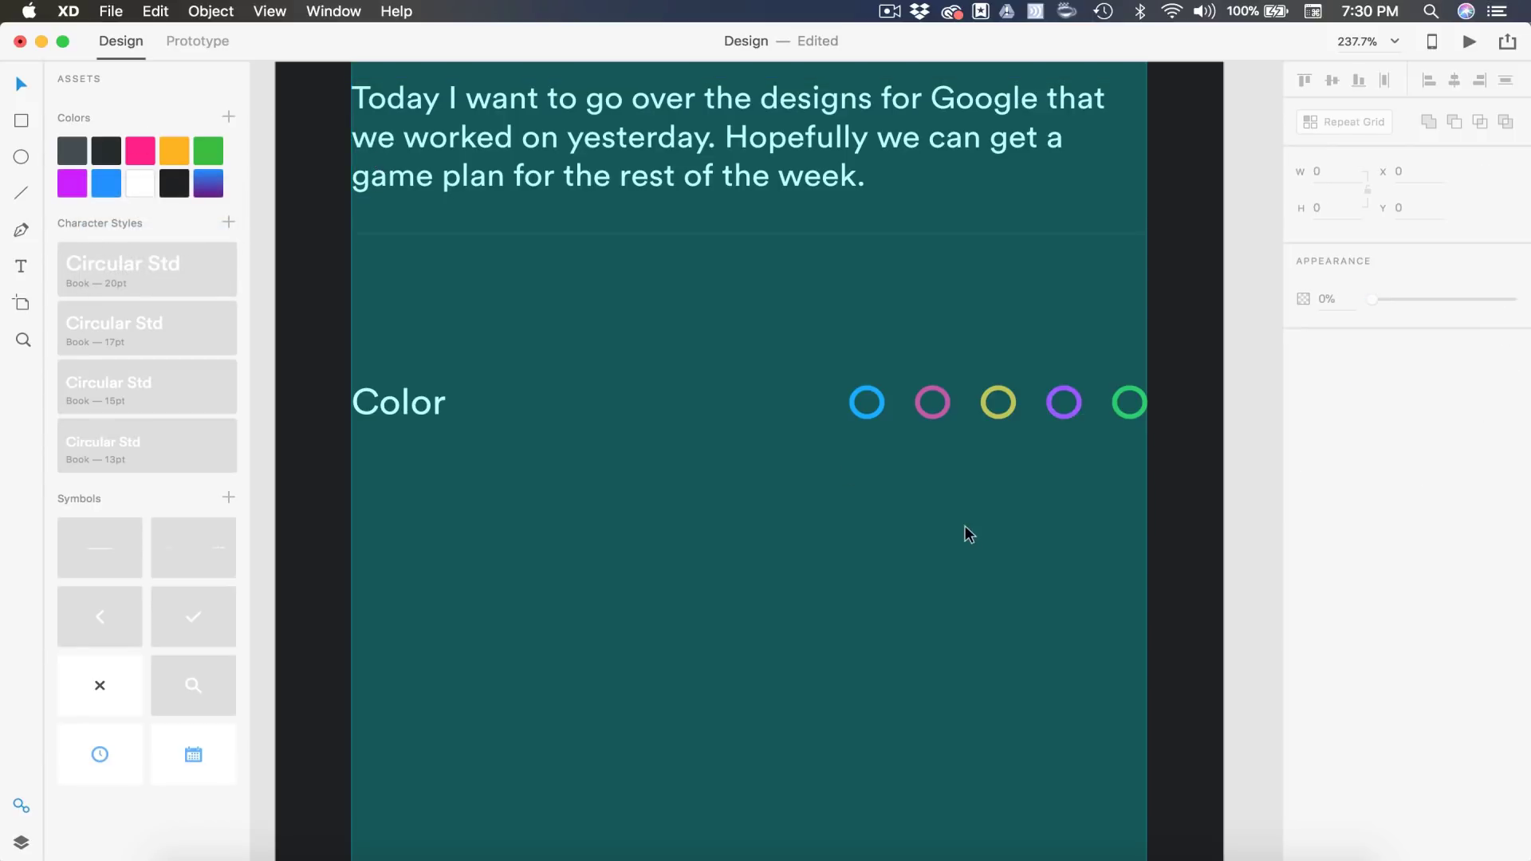
{"action": "scroll", "coordinate": [967, 534], "scroll_direction": "down", "scroll_amount": 3}
{"action": "scroll", "coordinate": [965, 533], "scroll_direction": "up", "scroll_amount": 5}
{"action": "left_click", "coordinate": [1085, 536]}
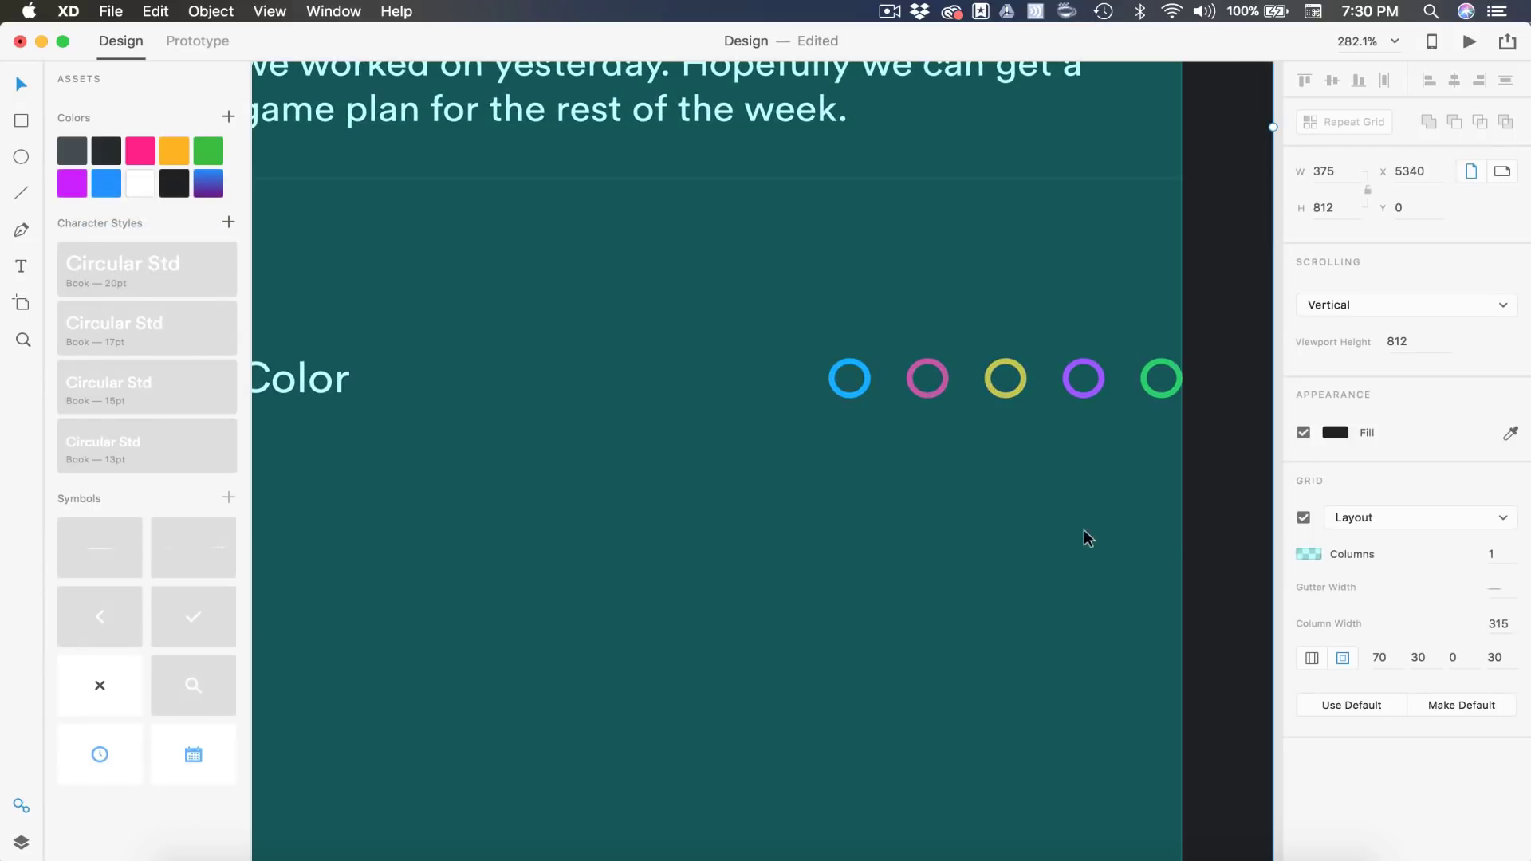
{"action": "left_click", "coordinate": [1303, 518]}
Fill the pink circle solid pink.
{"action": "scroll", "coordinate": [895, 435], "scroll_direction": "up", "scroll_amount": 3}
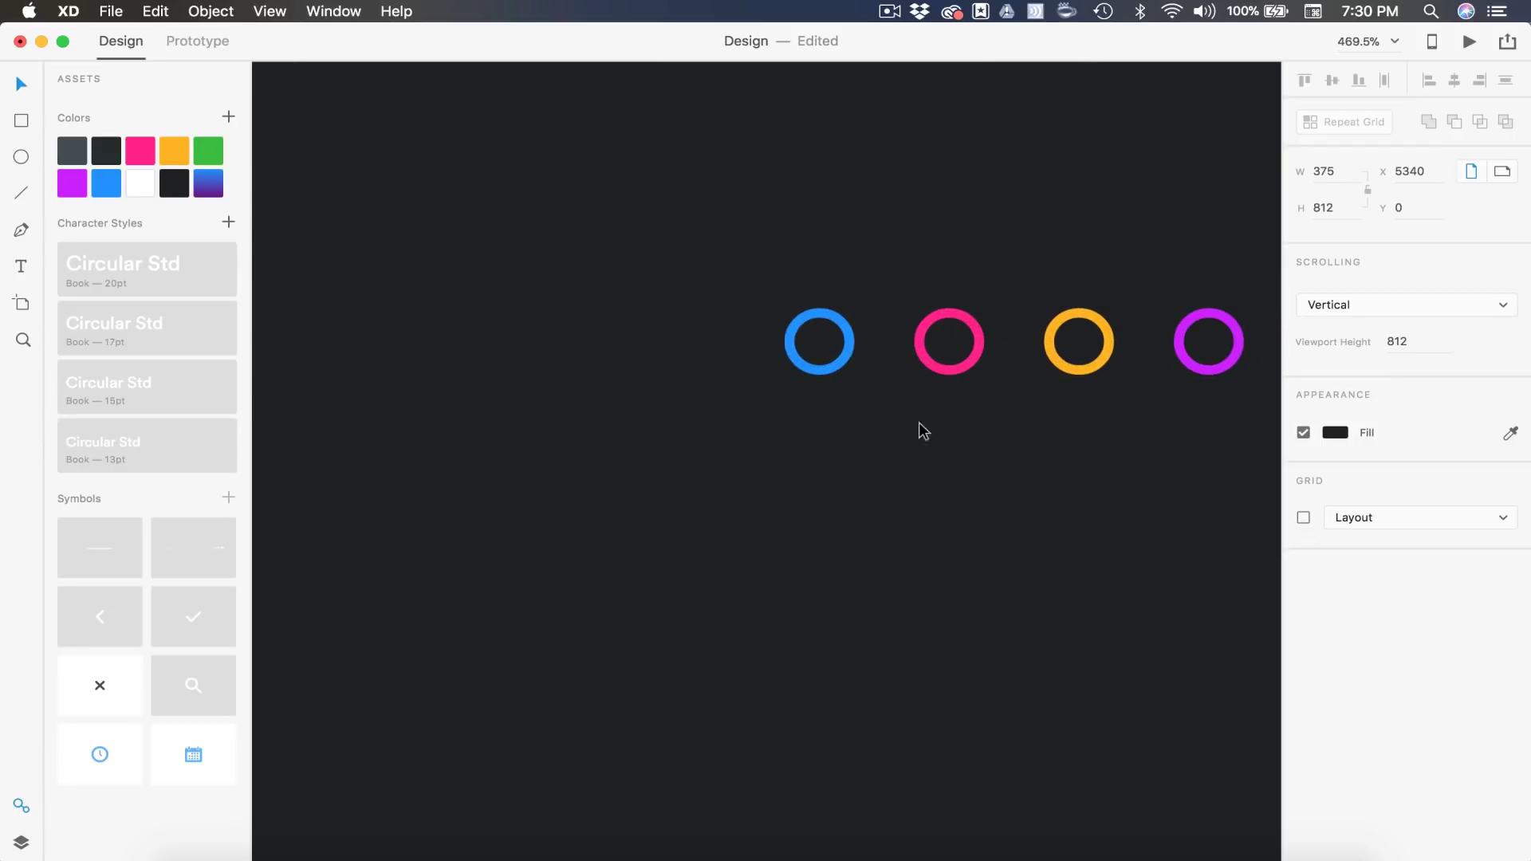
{"action": "scroll", "coordinate": [941, 407], "scroll_direction": "right", "scroll_amount": 3}
{"action": "left_click", "coordinate": [883, 384]}
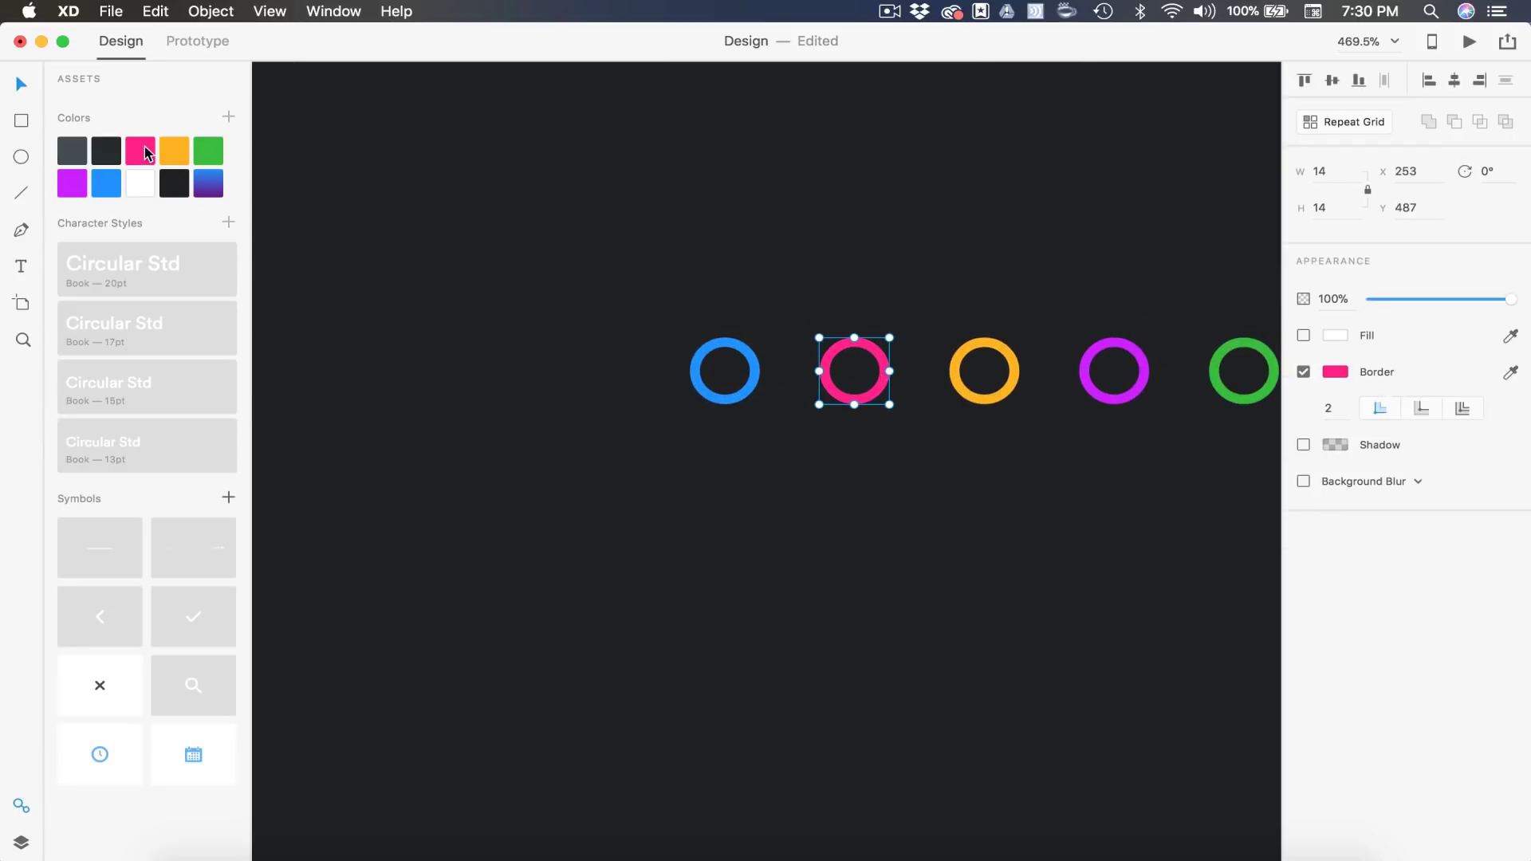
{"action": "right_click", "coordinate": [147, 153]}
{"action": "left_click", "coordinate": [195, 177]}
{"action": "left_click", "coordinate": [1304, 336]}
{"action": "left_click", "coordinate": [867, 370]}
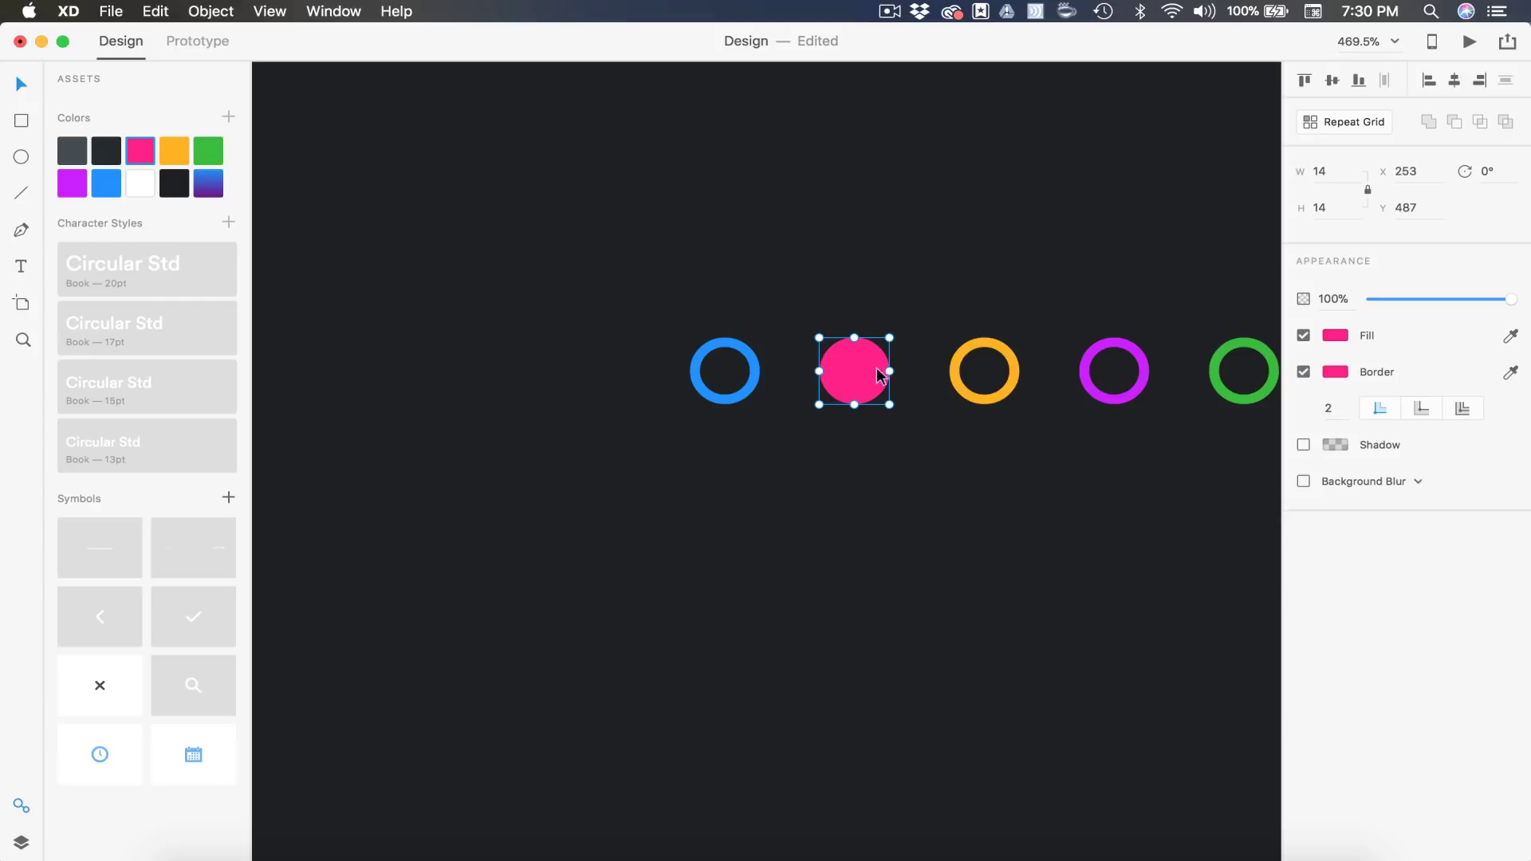
Add an unfilled pink ring with a 1 px border around the pink dot, enlarged to about 22–24 px.
{"action": "left_click_drag", "start_coordinate": [889, 338], "coordinate": [911, 315]}
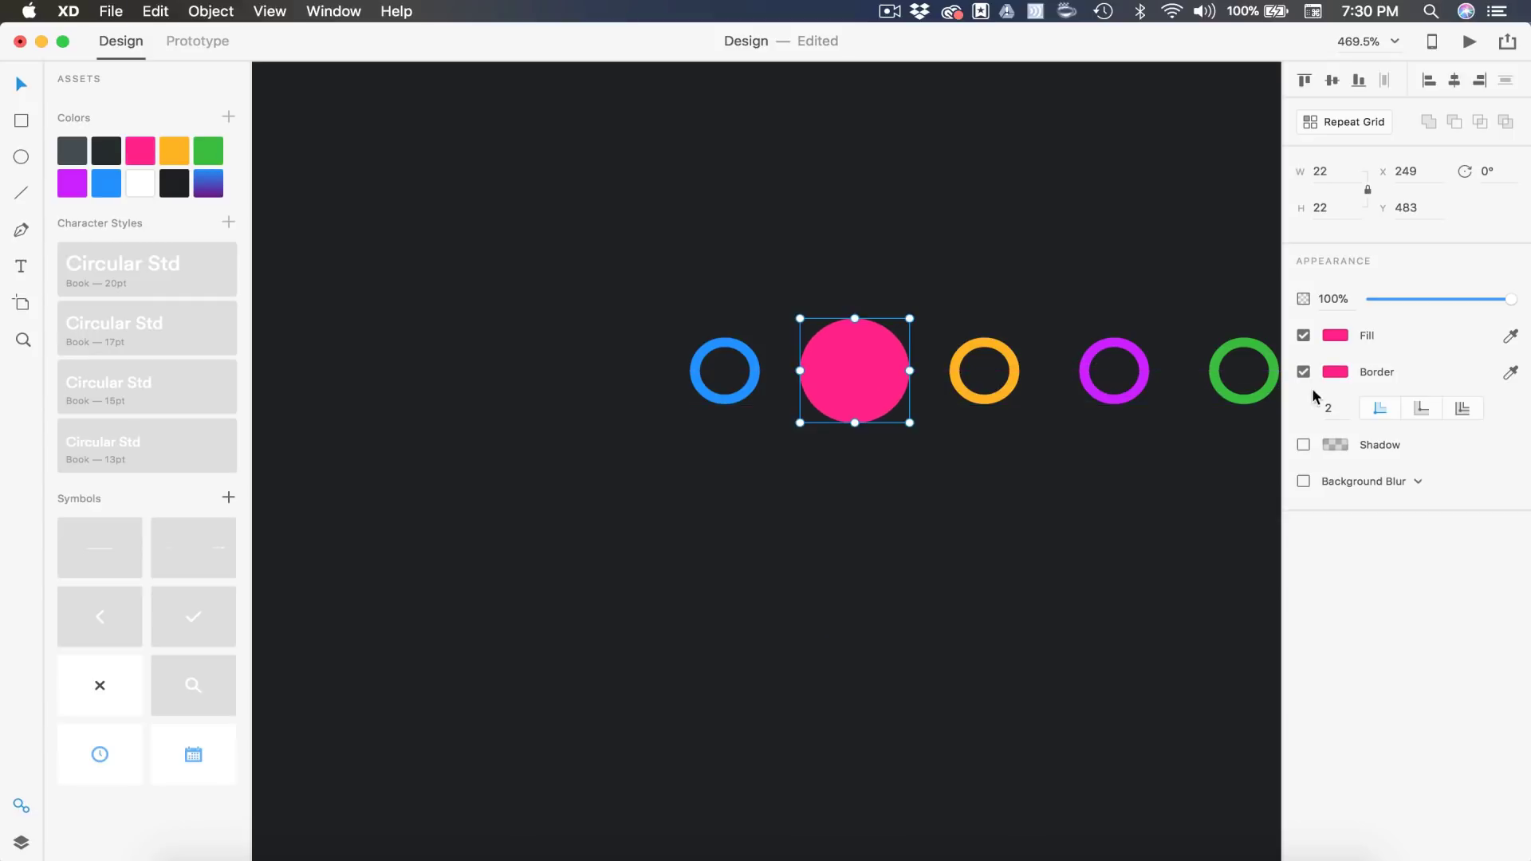
{"action": "left_click", "coordinate": [1303, 335]}
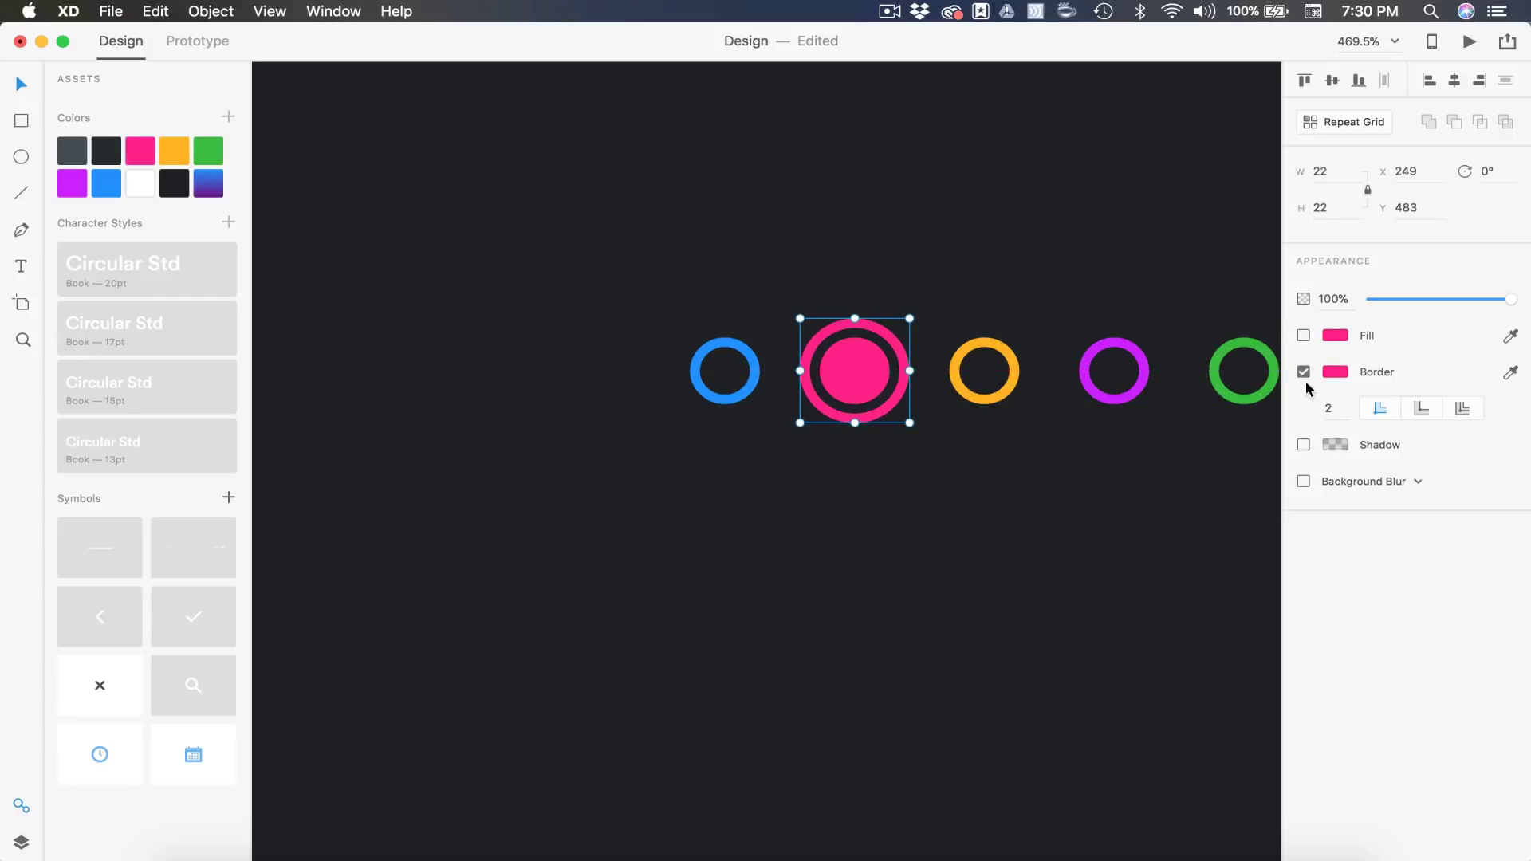
{"action": "double_click", "coordinate": [1328, 407]}
{"action": "type", "text": "1"}
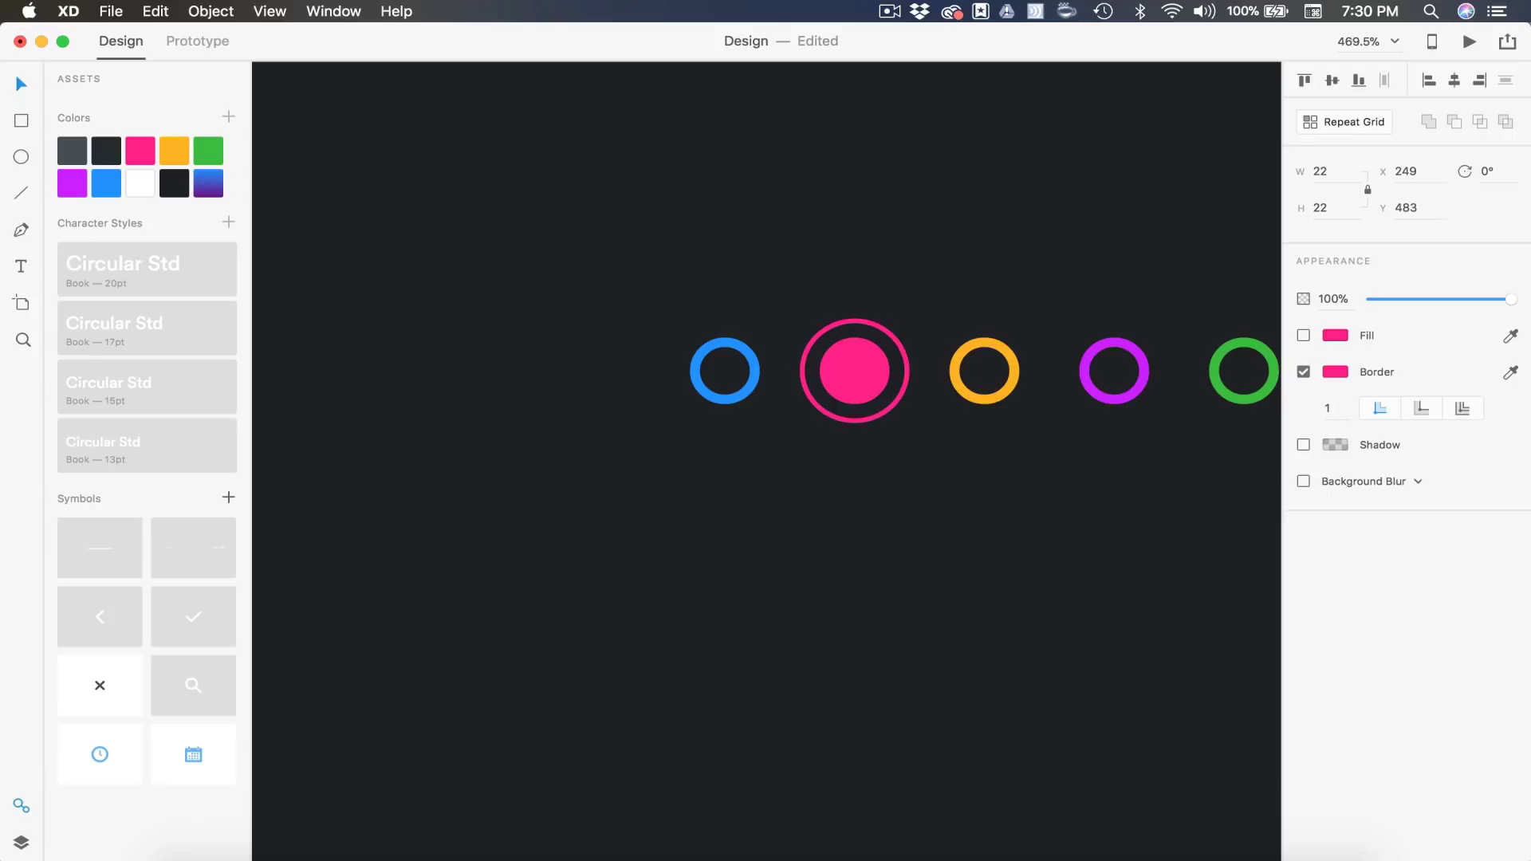
{"action": "key", "text": "alt"}
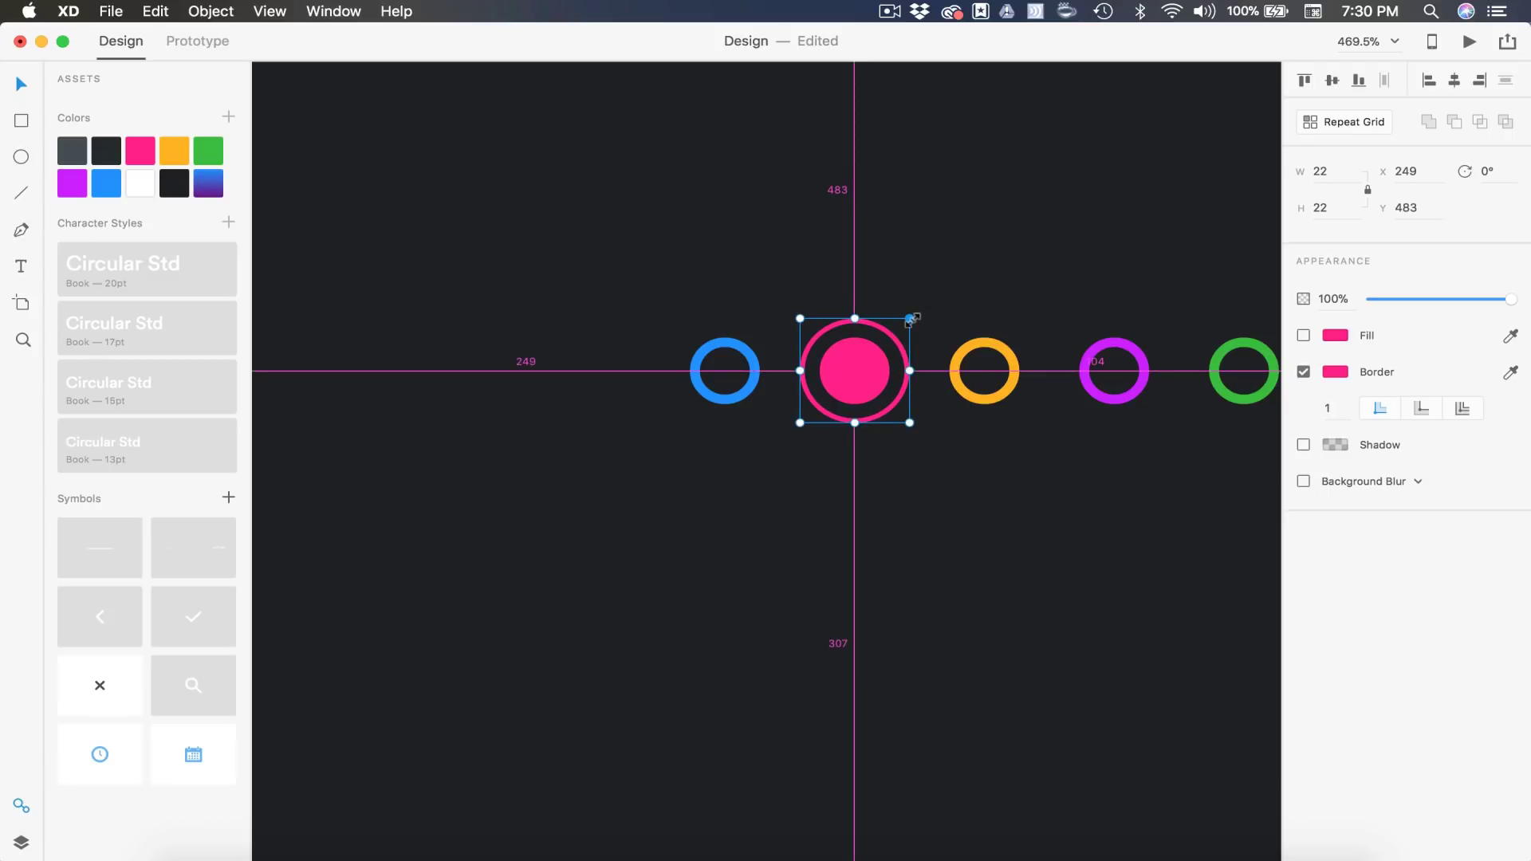
{"action": "left_click_drag", "start_coordinate": [909, 318], "coordinate": [918, 315]}
{"action": "left_click", "coordinate": [917, 464]}
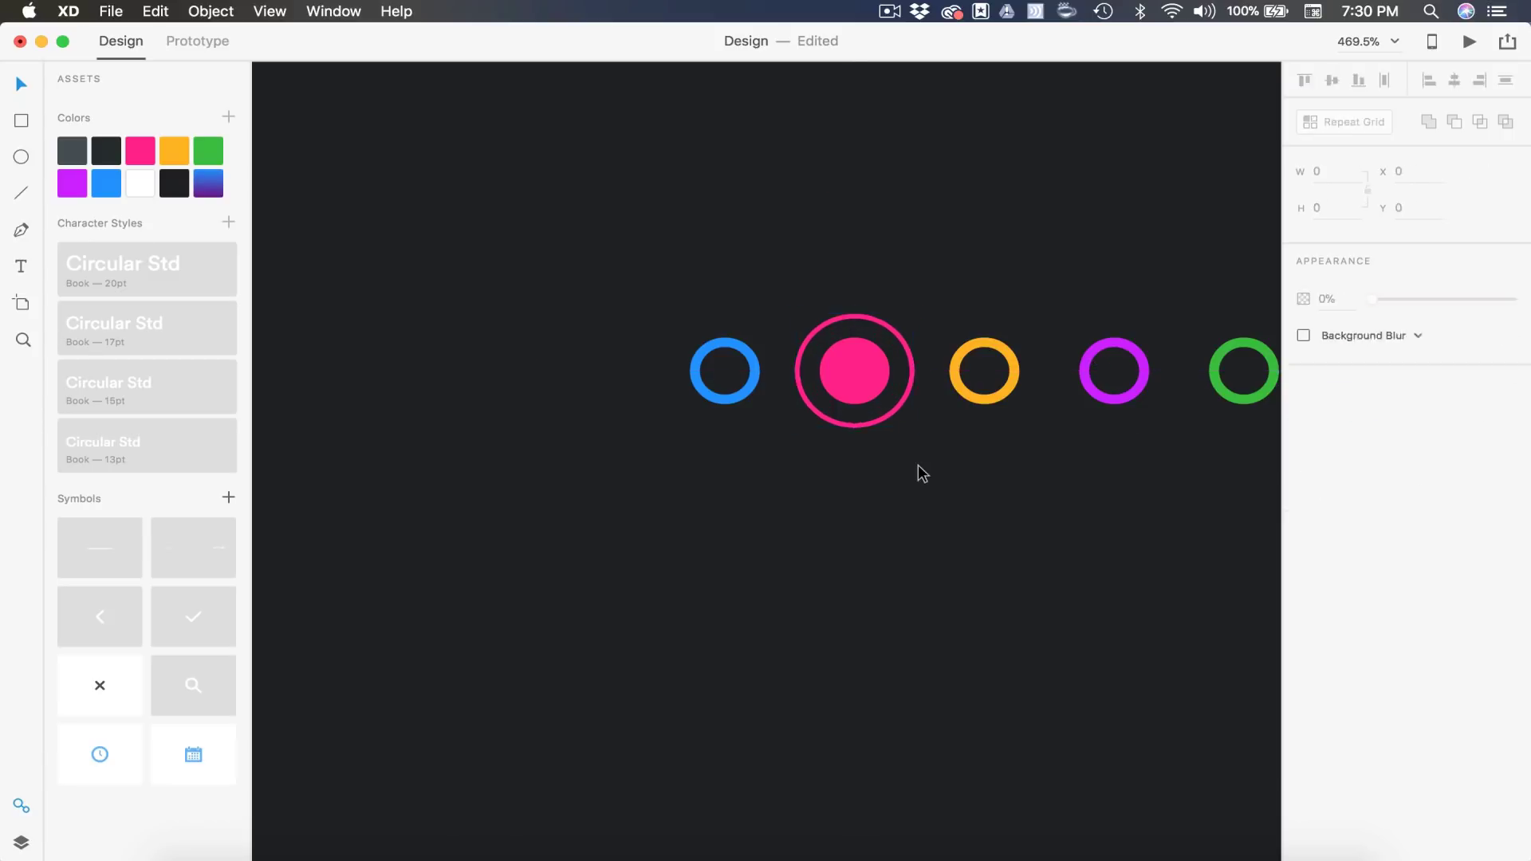
{"action": "scroll", "coordinate": [918, 464], "scroll_direction": "down", "scroll_amount": 5}
{"action": "scroll", "coordinate": [917, 464], "scroll_direction": "up", "scroll_amount": 5}
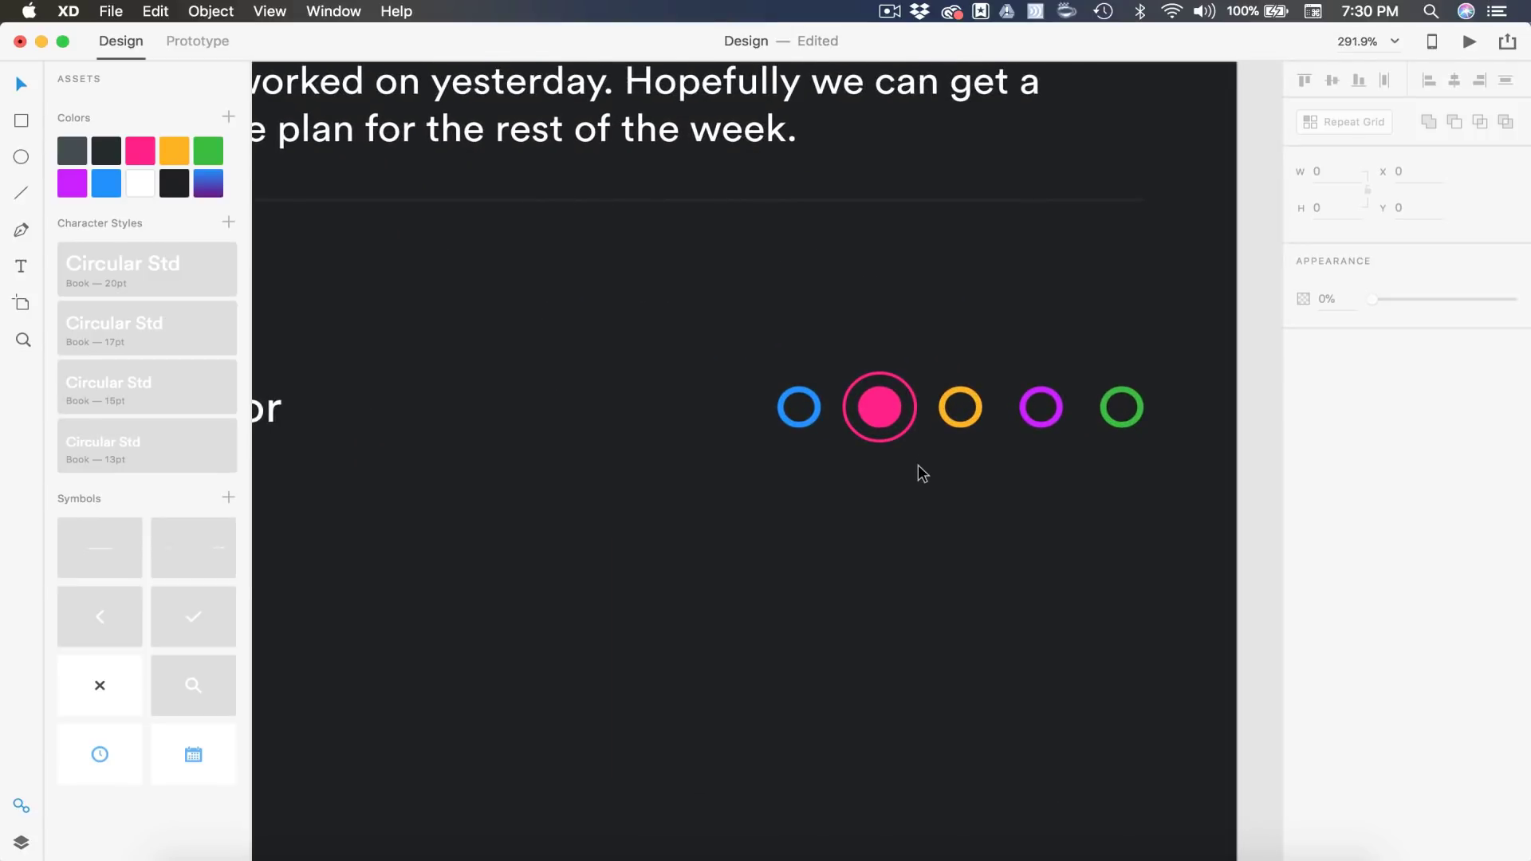
{"action": "scroll", "coordinate": [917, 464], "scroll_direction": "down", "scroll_amount": 5}
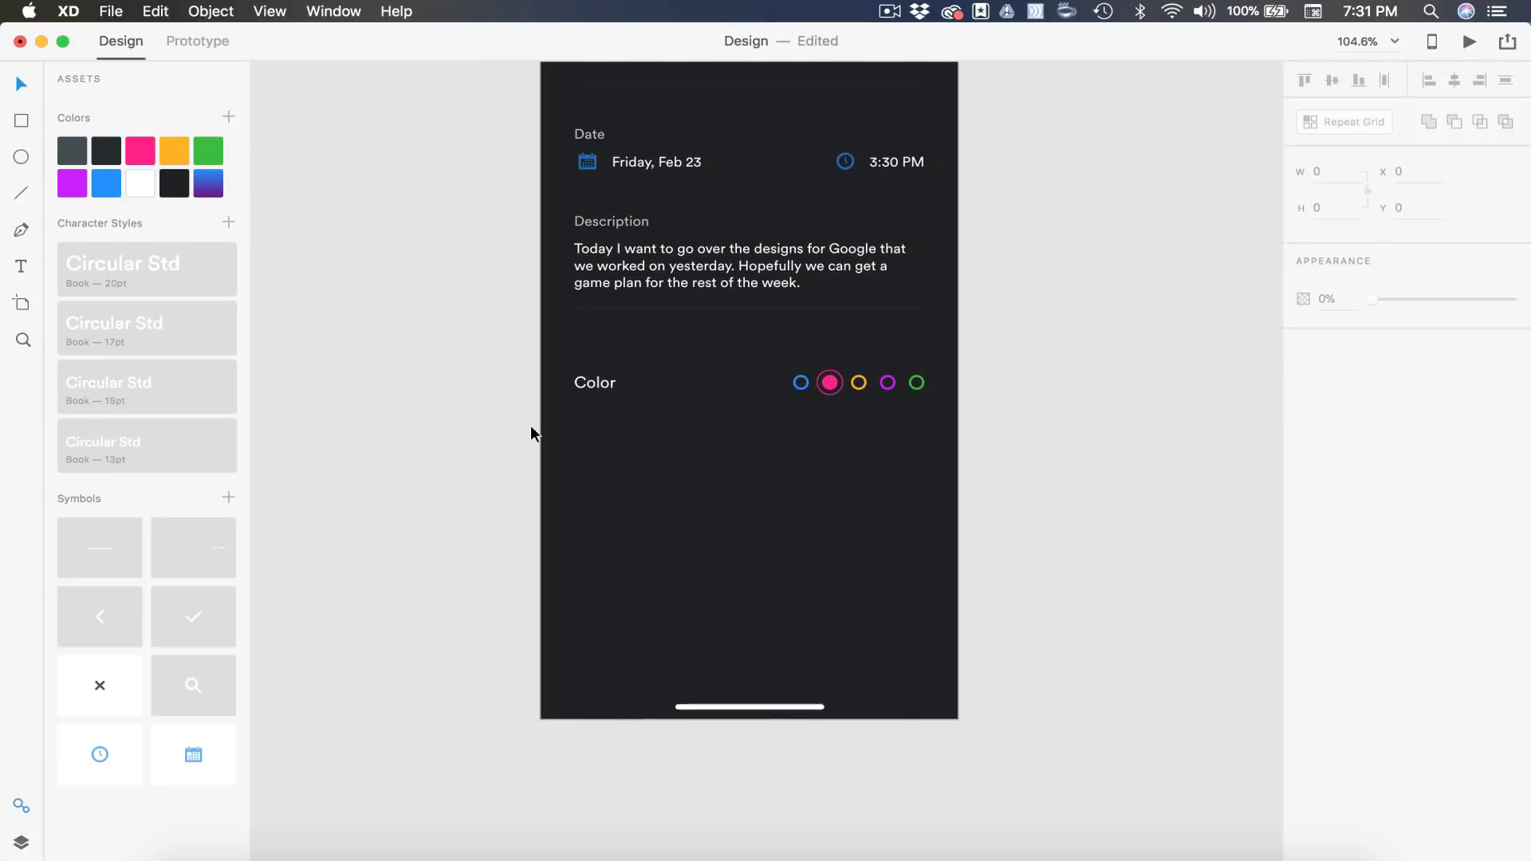
Copy the Title field group below the Color row and nudge it down.
{"action": "scroll", "coordinate": [490, 424], "scroll_direction": "down", "scroll_amount": 2}
{"action": "scroll", "coordinate": [1031, 511], "scroll_direction": "up", "scroll_amount": 1}
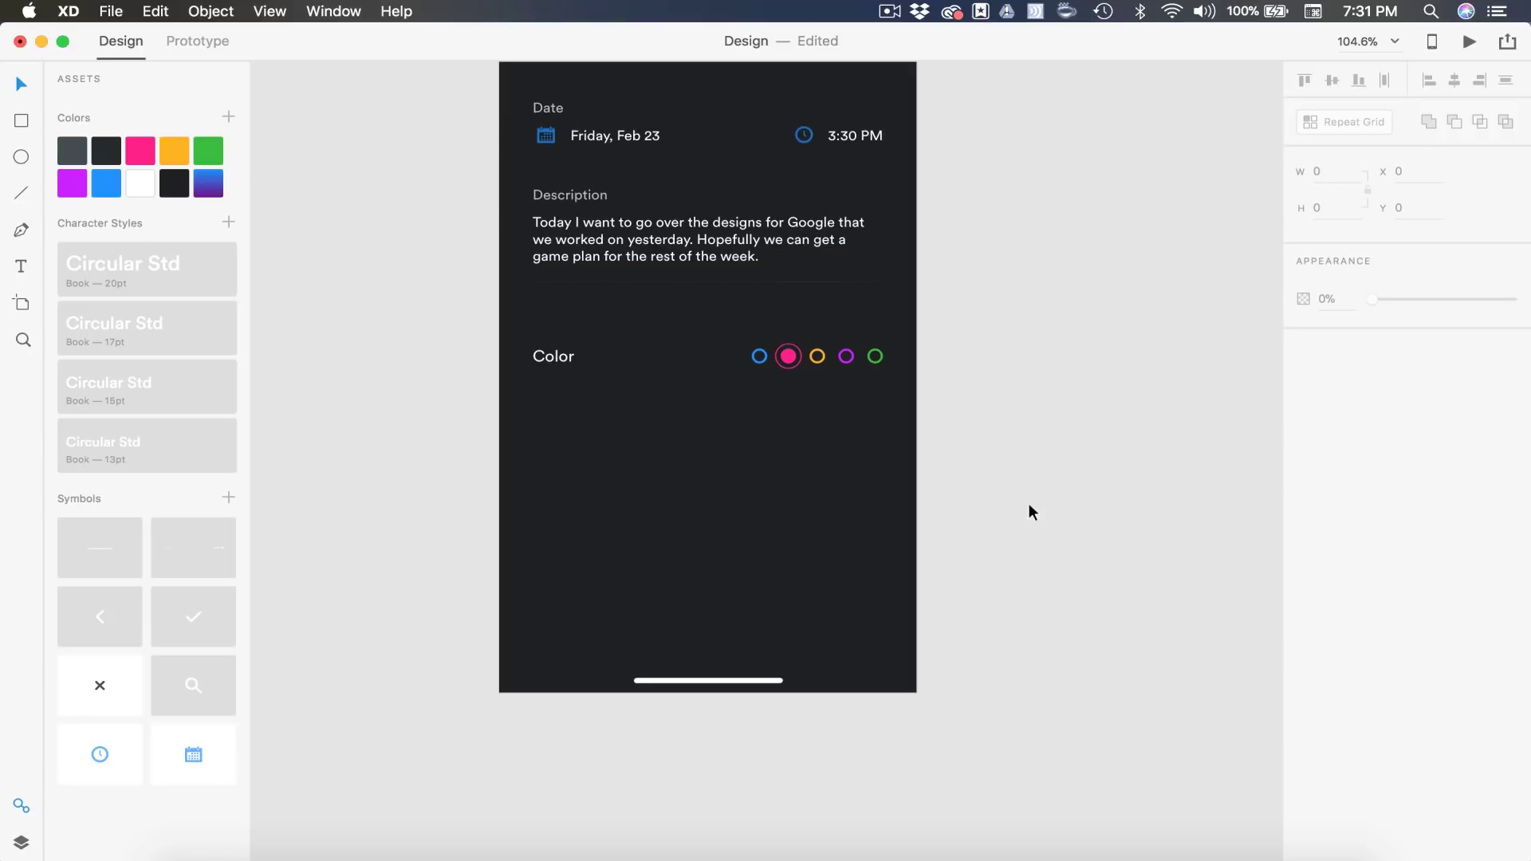
{"action": "scroll", "coordinate": [879, 544], "scroll_direction": "down", "scroll_amount": 3}
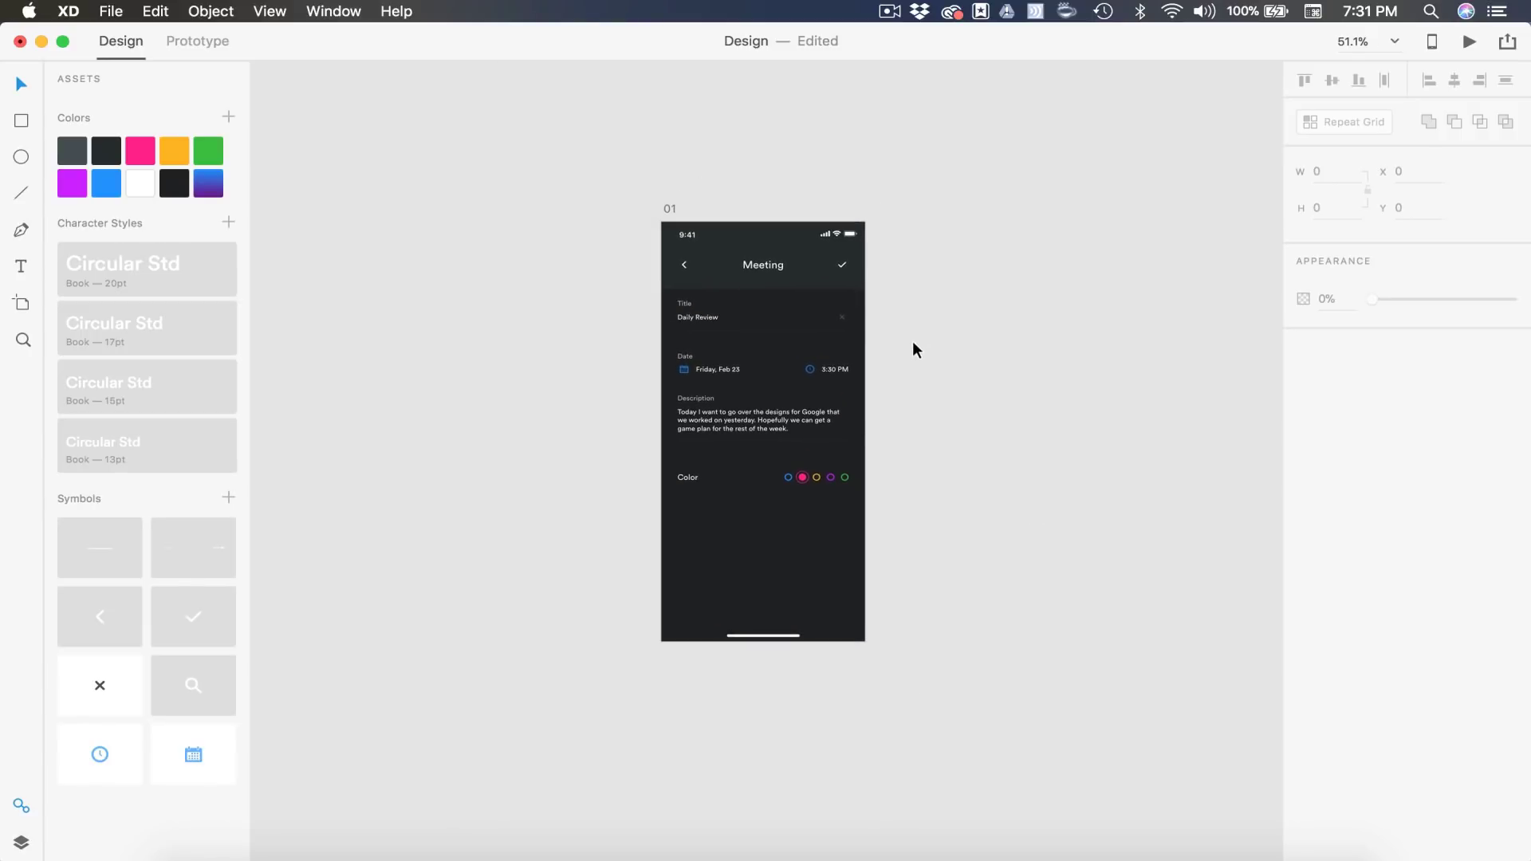
{"action": "left_click_drag", "start_coordinate": [912, 342], "coordinate": [718, 528]}
{"action": "key", "text": "Down"}
{"action": "key", "text": "Down"}
{"action": "scroll", "coordinate": [718, 523], "scroll_direction": "up", "scroll_amount": 5}
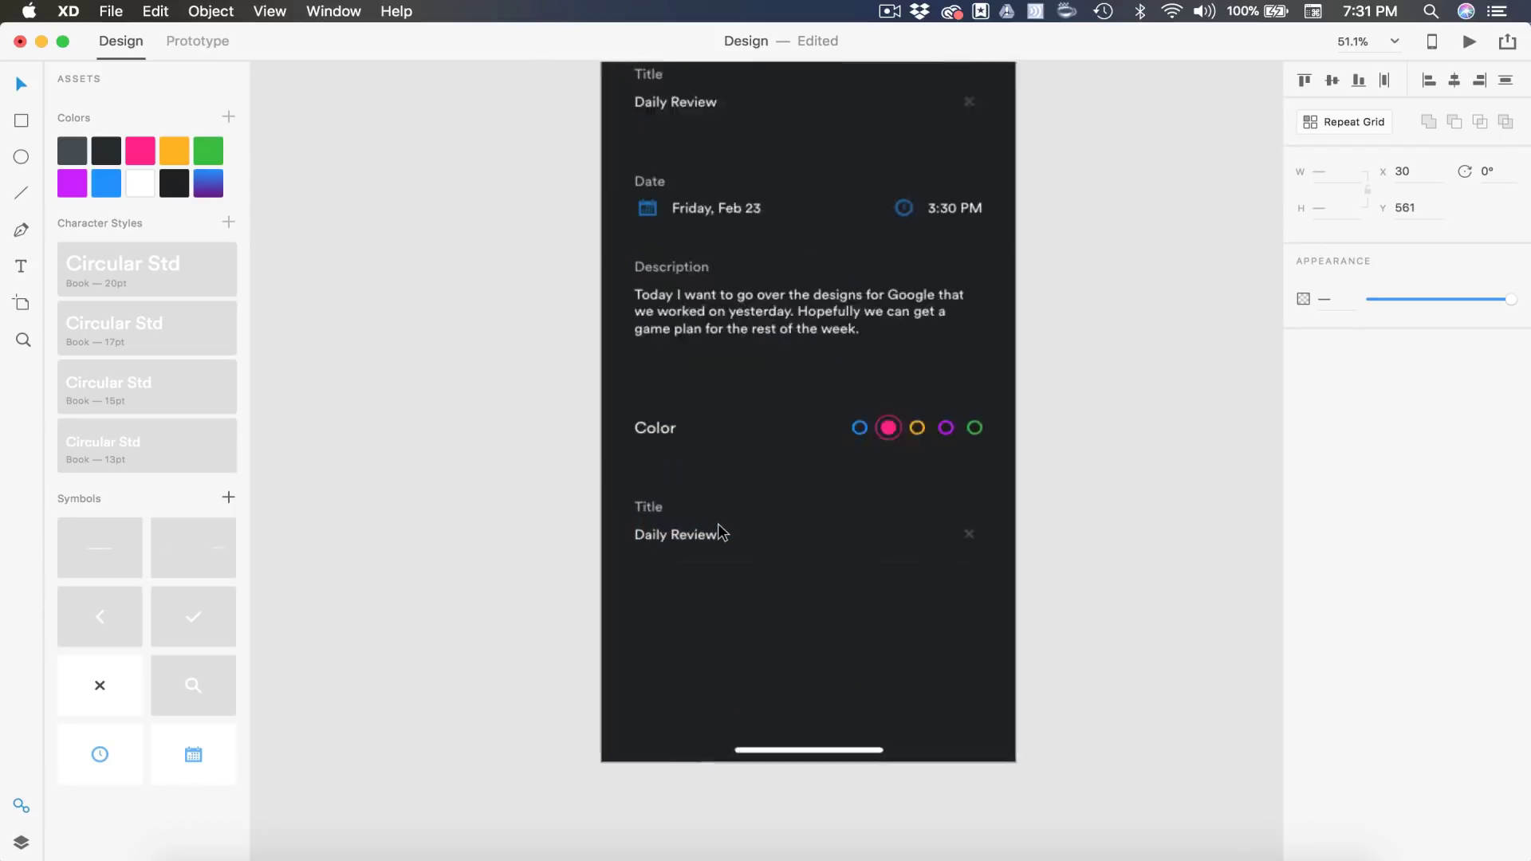
{"action": "key", "text": "Down"}
{"action": "key", "text": "Down"}
{"action": "scroll", "coordinate": [718, 523], "scroll_direction": "down", "scroll_amount": 5}
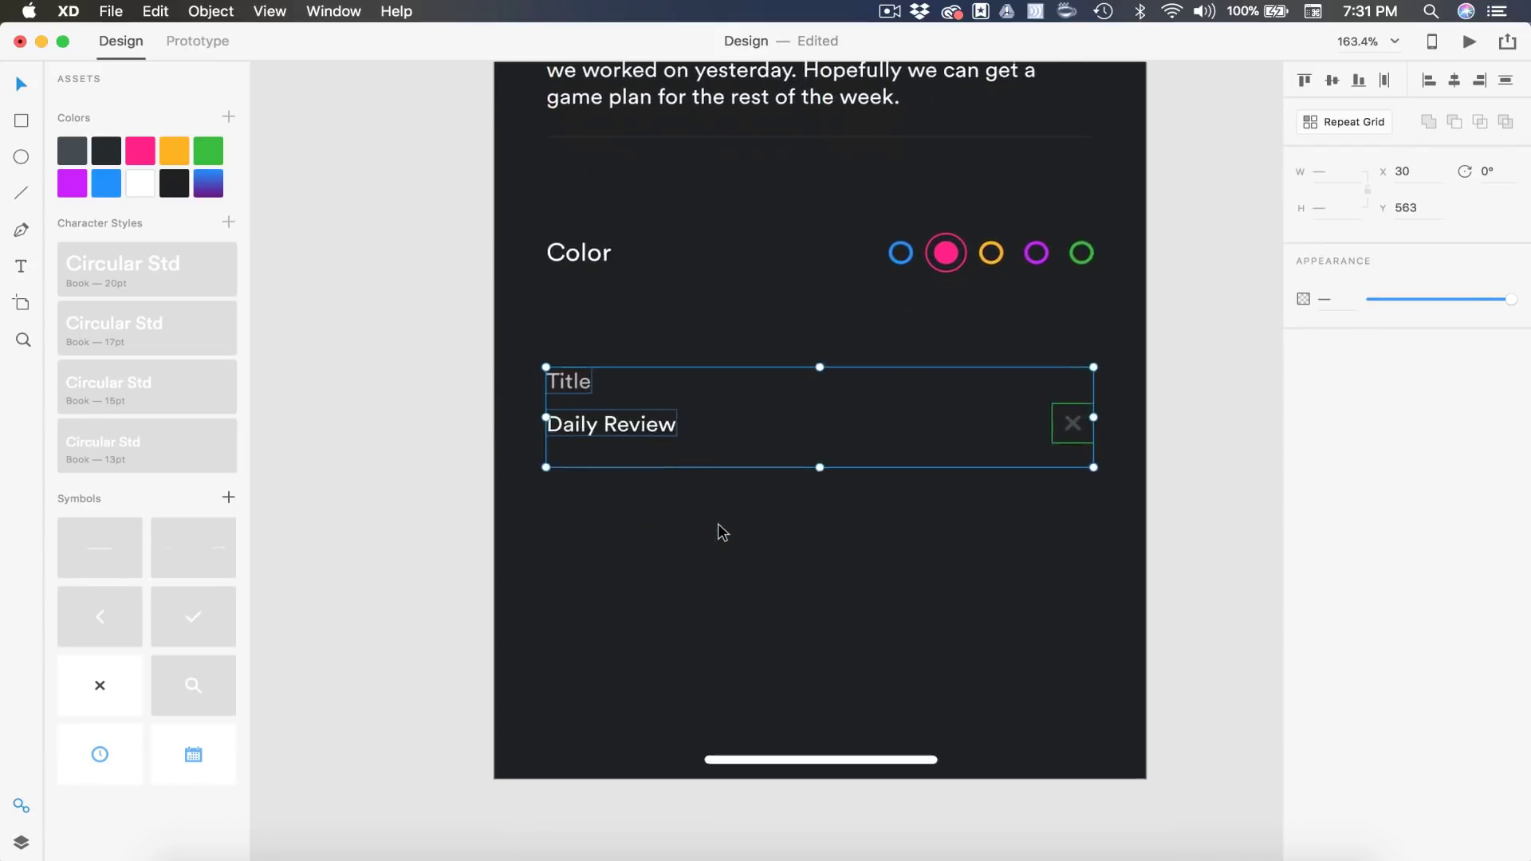
Relabel the copy 'Invite' with placeholder text 'Search Friends & Groups'.
{"action": "double_click", "coordinate": [574, 353]}
{"action": "double_click", "coordinate": [574, 353]}
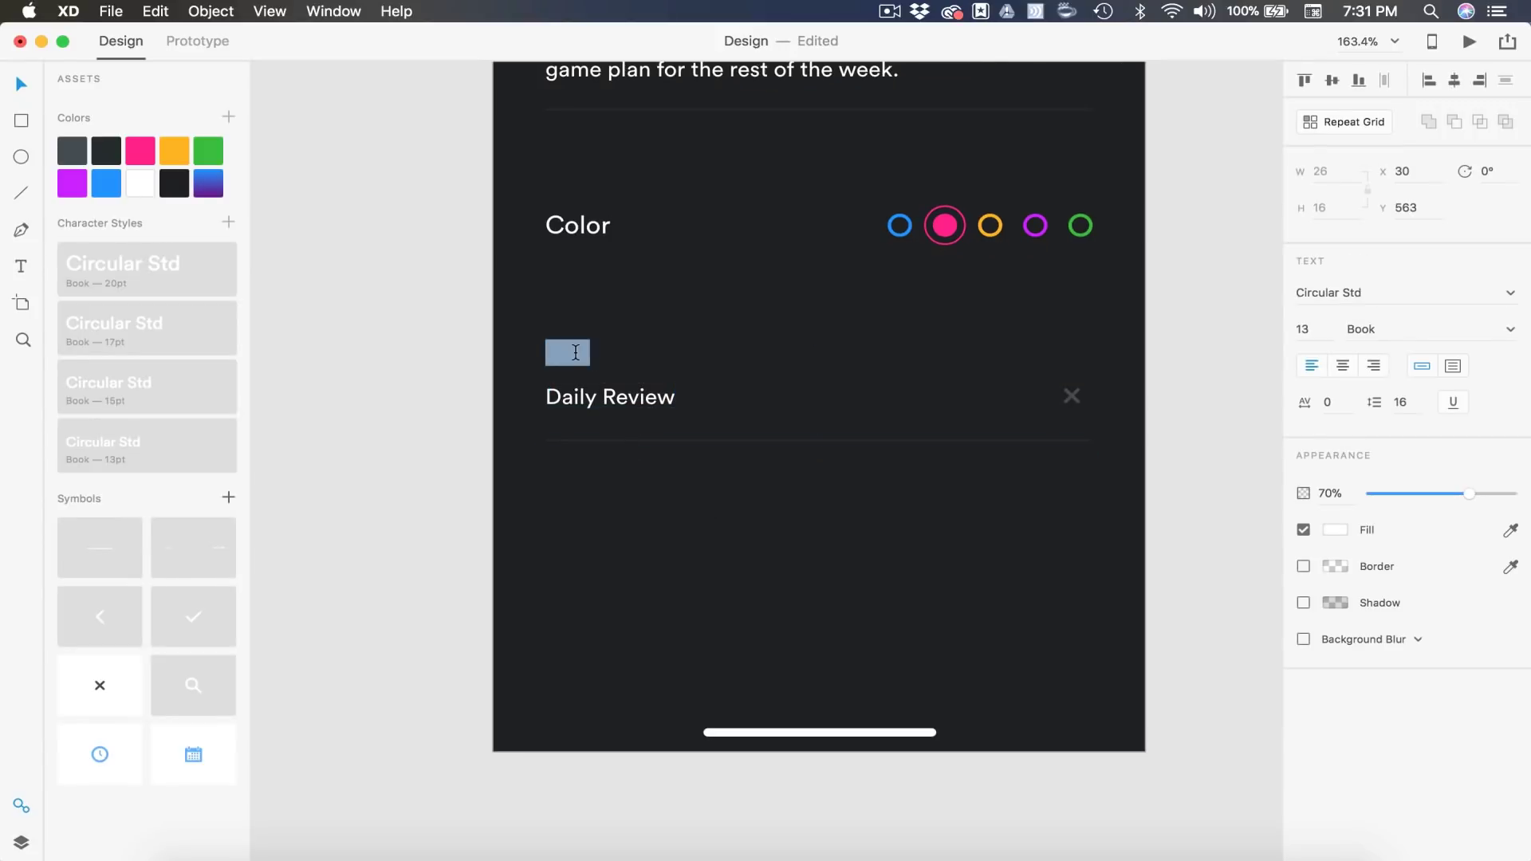
{"action": "key", "text": "BackSpace"}
{"action": "type", "text": "Invi"}
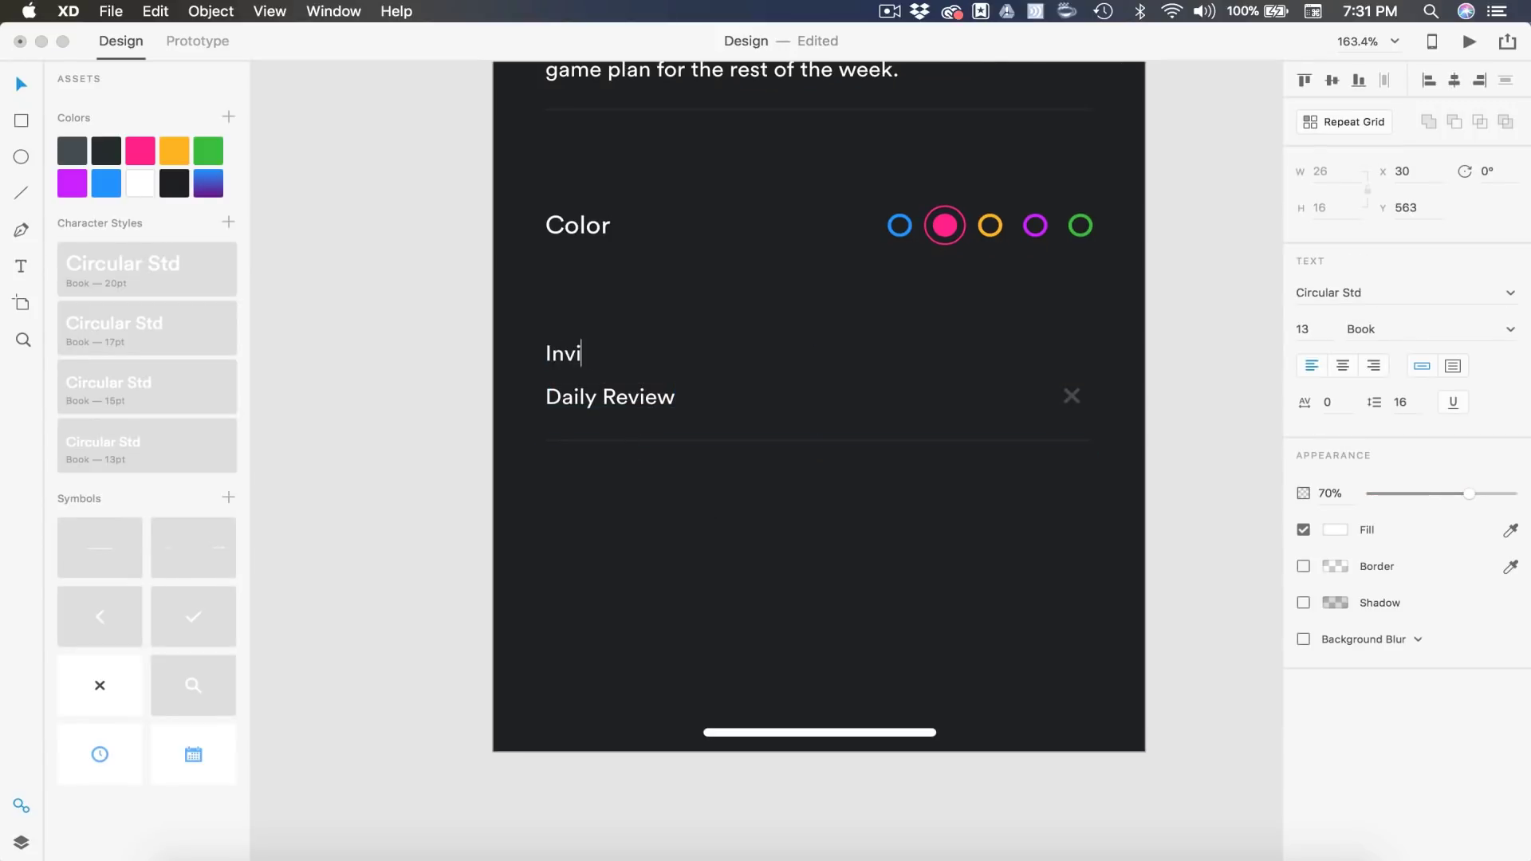
{"action": "type", "text": "te"}
{"action": "key", "text": "Escape"}
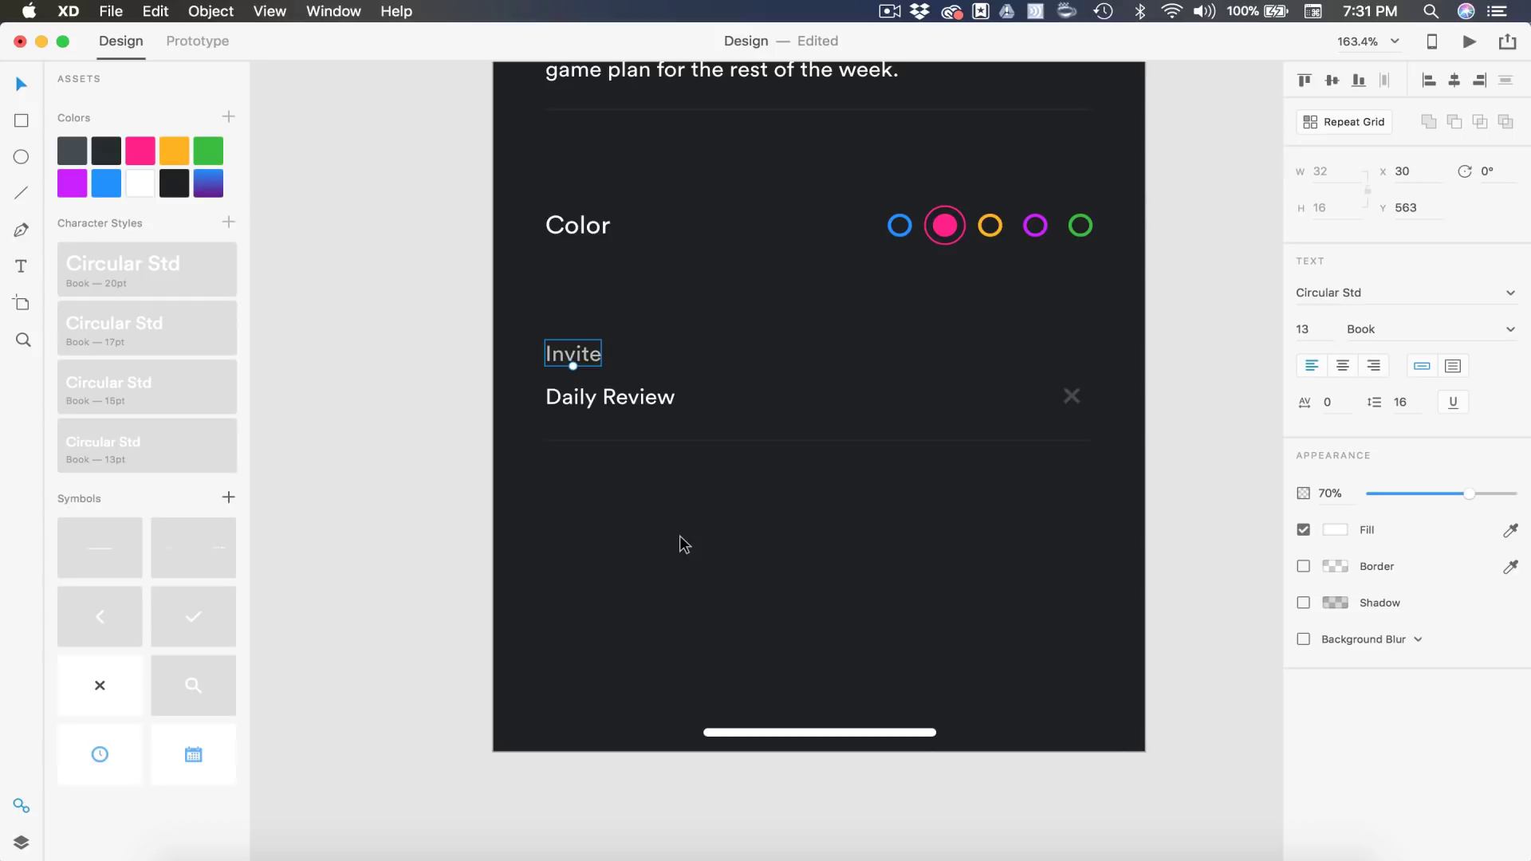
{"action": "double_click", "coordinate": [616, 397]}
{"action": "type", "text": "Sea"}
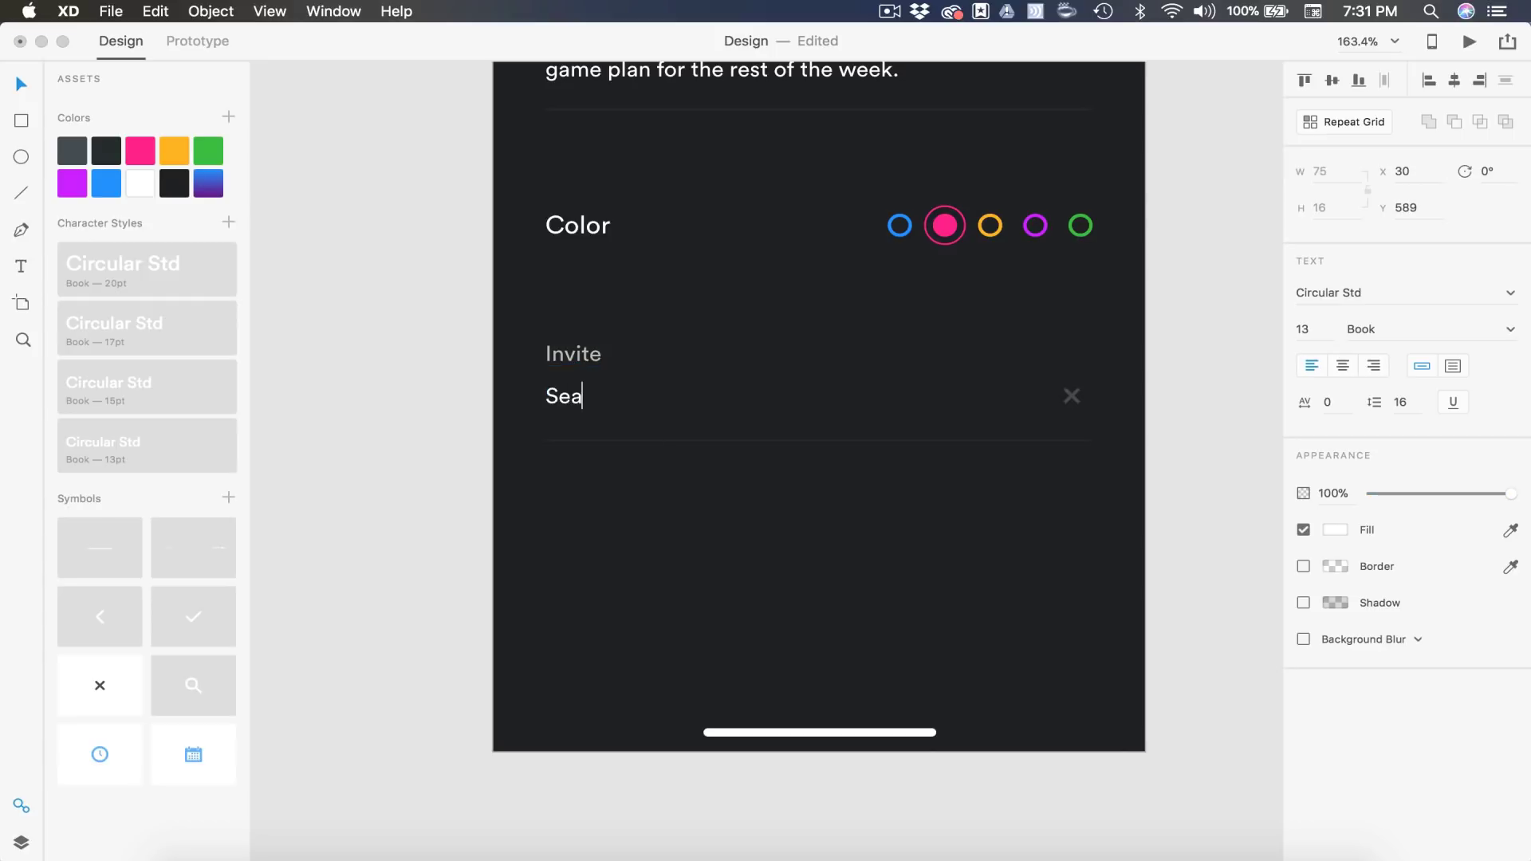
{"action": "type", "text": "rch Friends & Groups"}
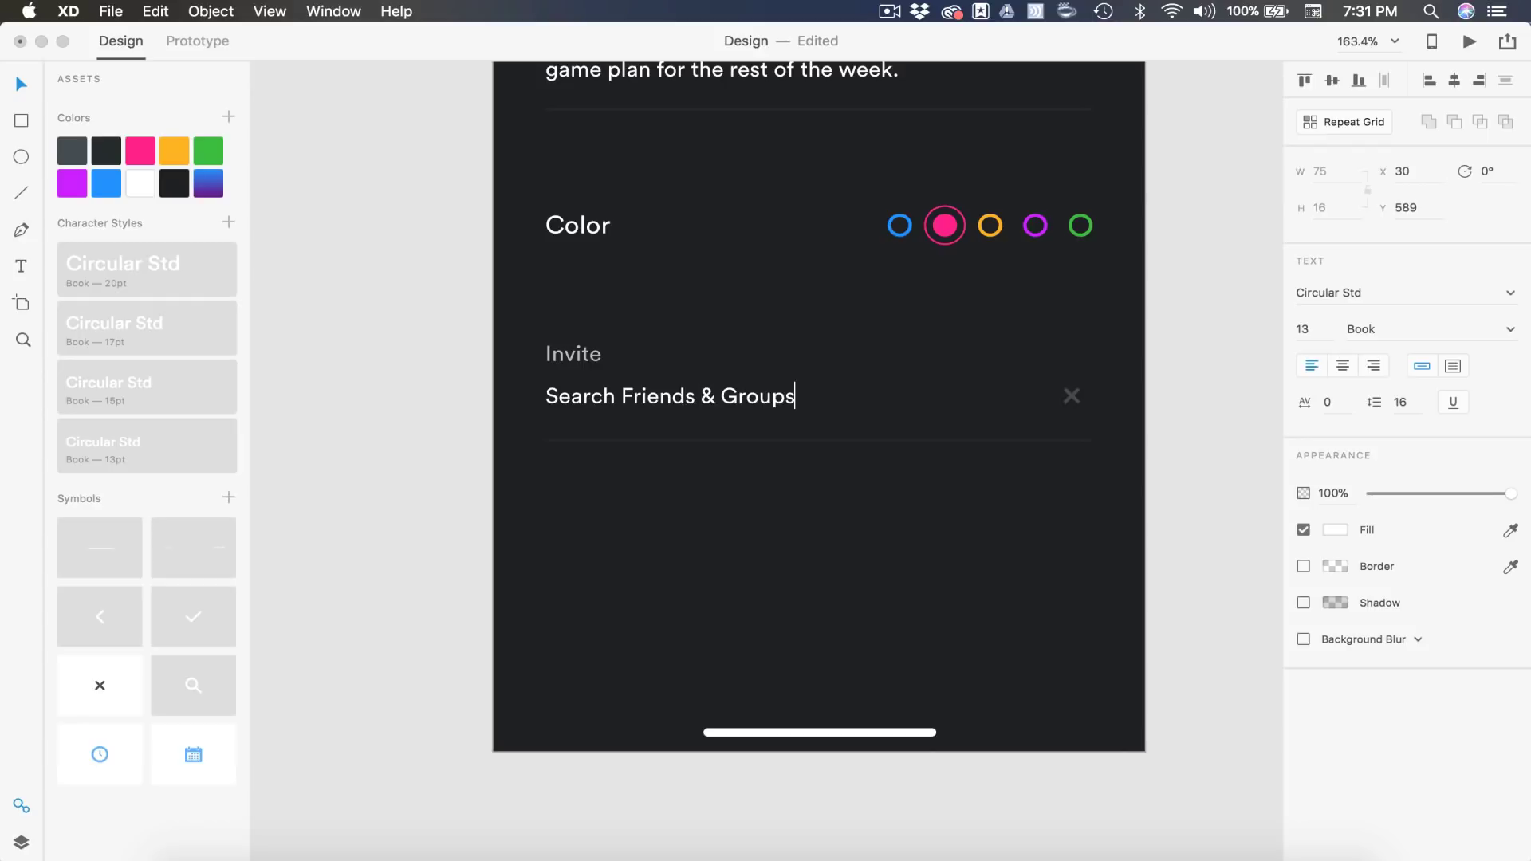
{"action": "key", "text": "Escape"}
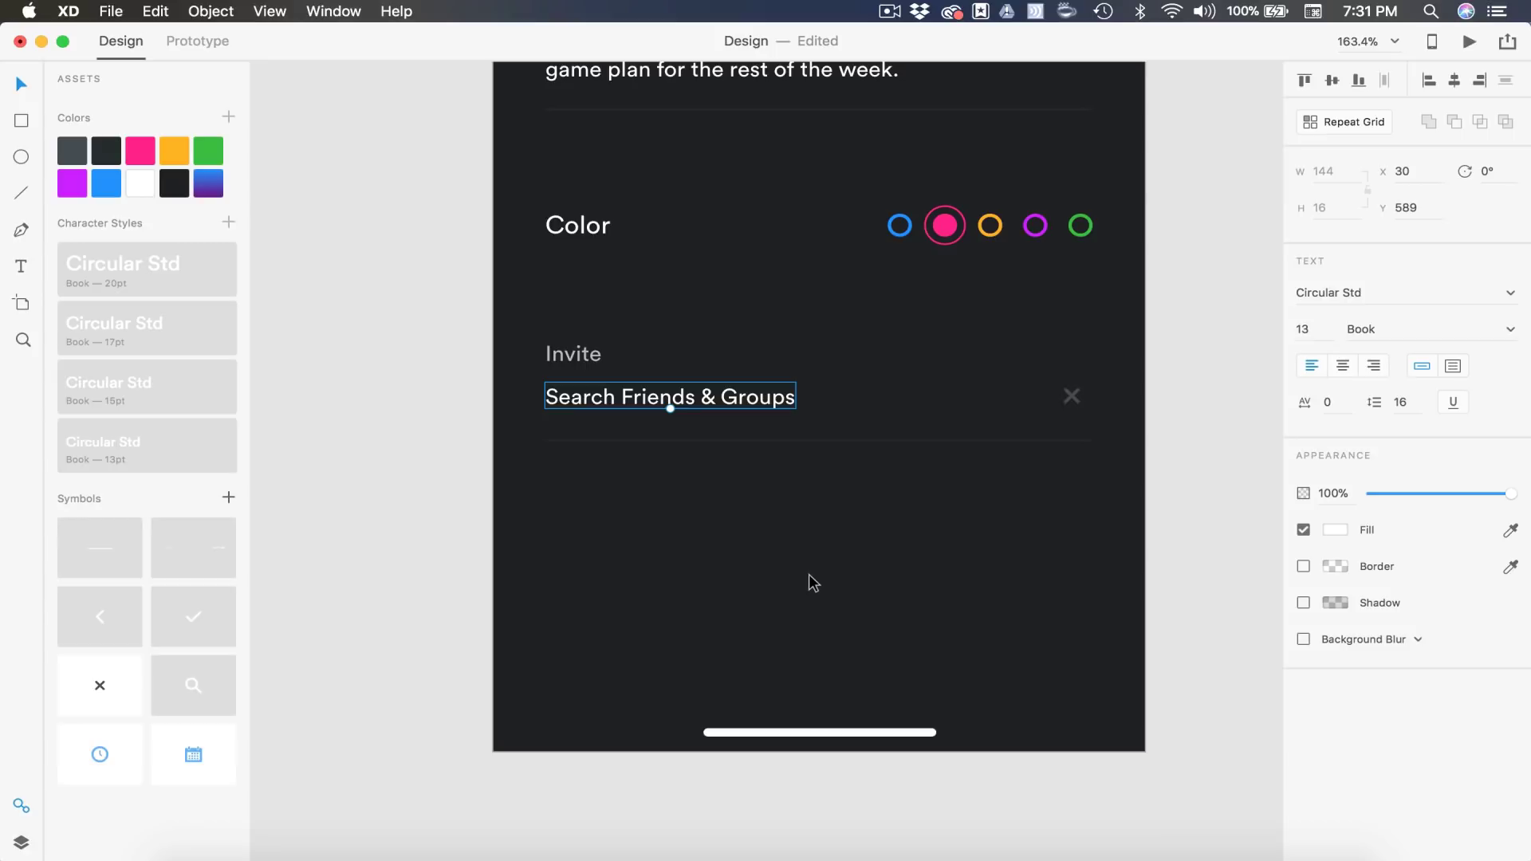
Set the Search Friends & Groups text to 70% opacity.
{"action": "left_click", "coordinate": [633, 495]}
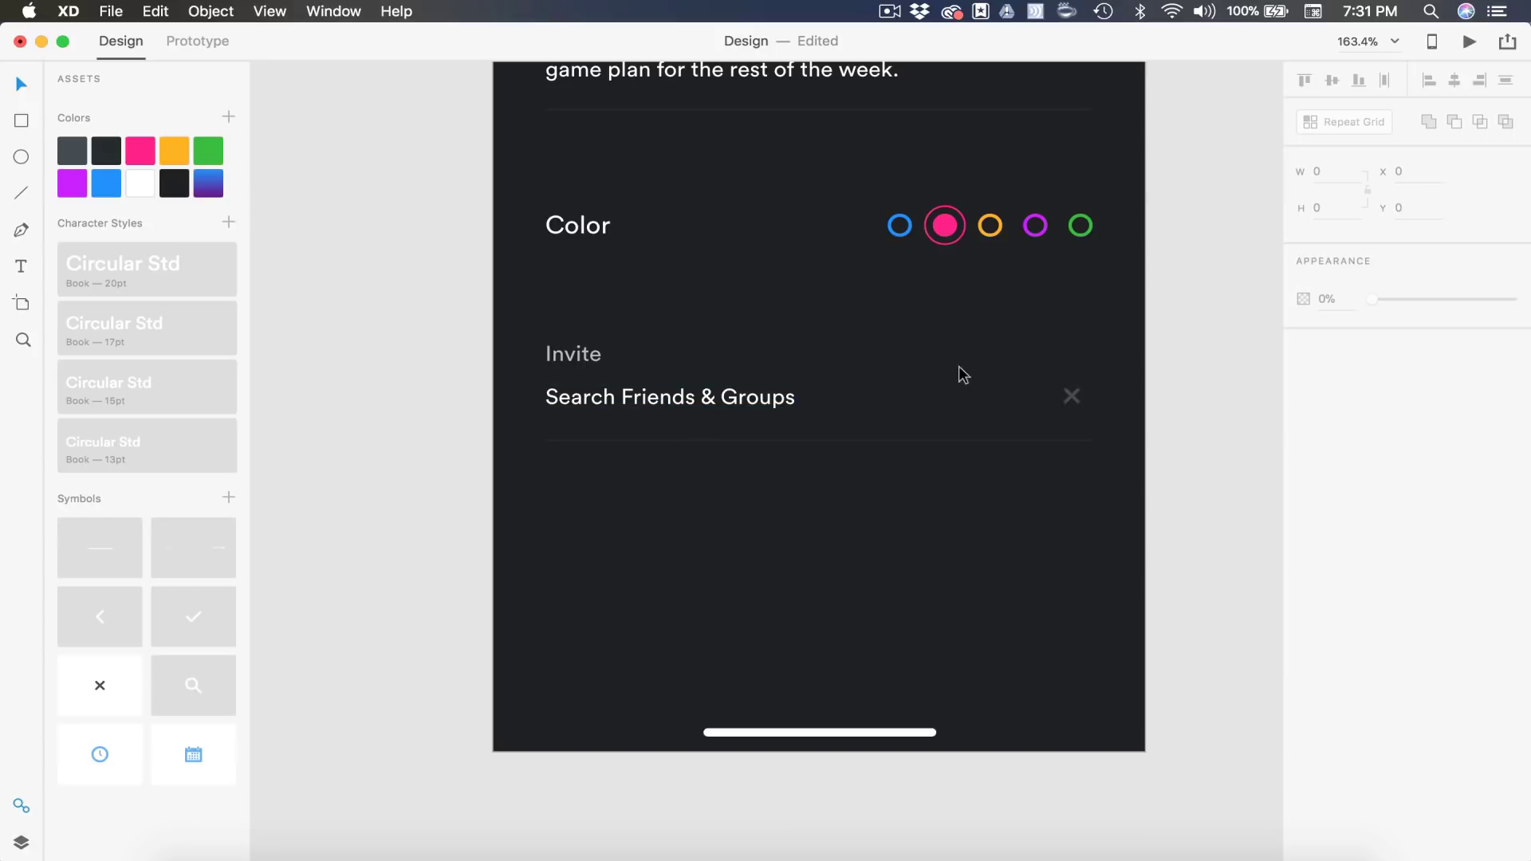
{"action": "left_click", "coordinate": [686, 396]}
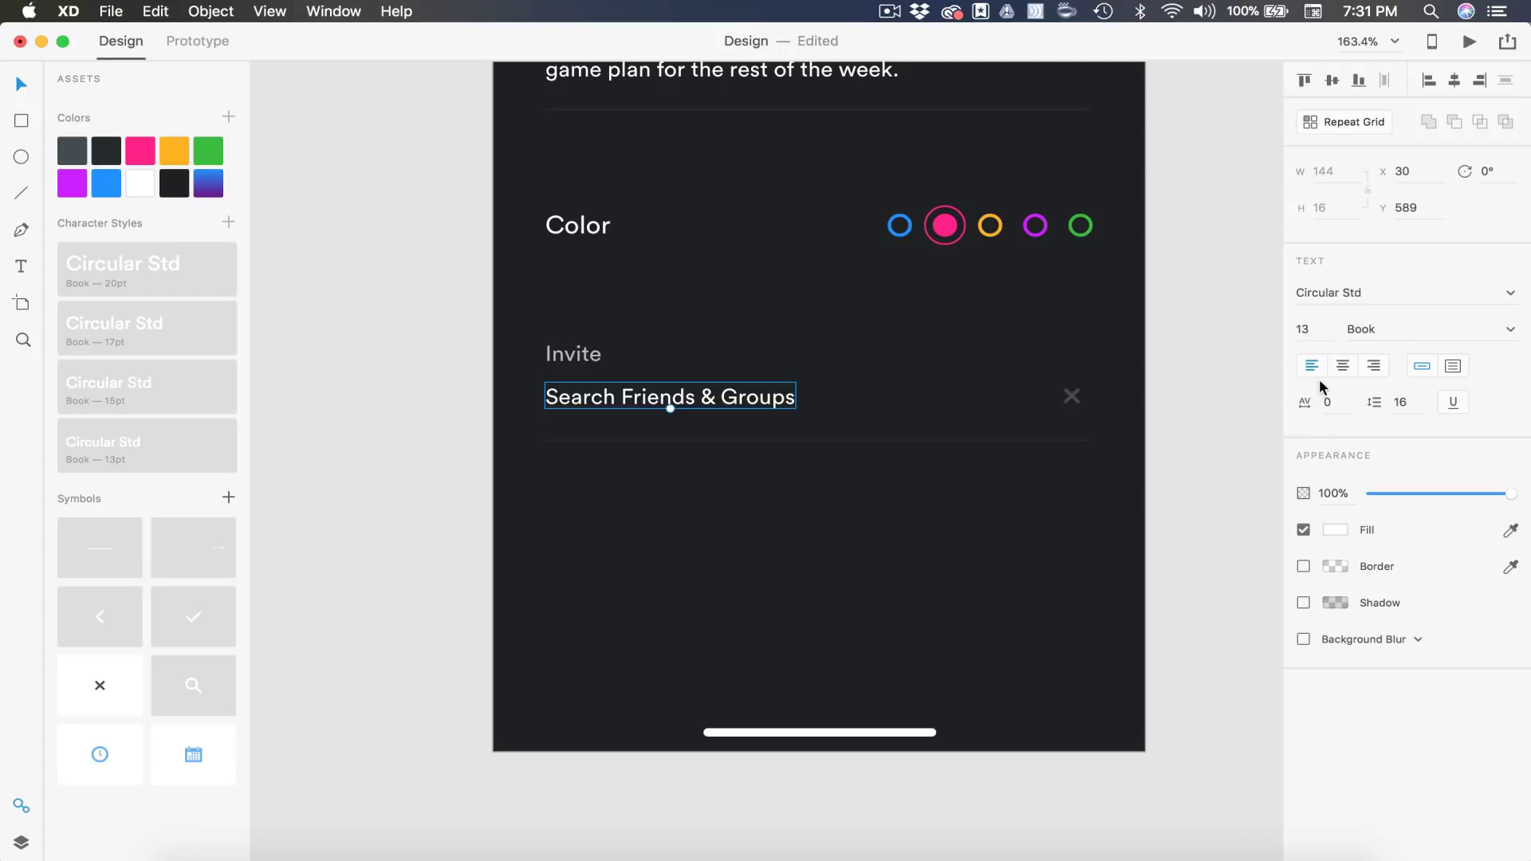
{"action": "left_click", "coordinate": [1328, 494]}
{"action": "type", "text": "70"}
{"action": "key", "text": "Return"}
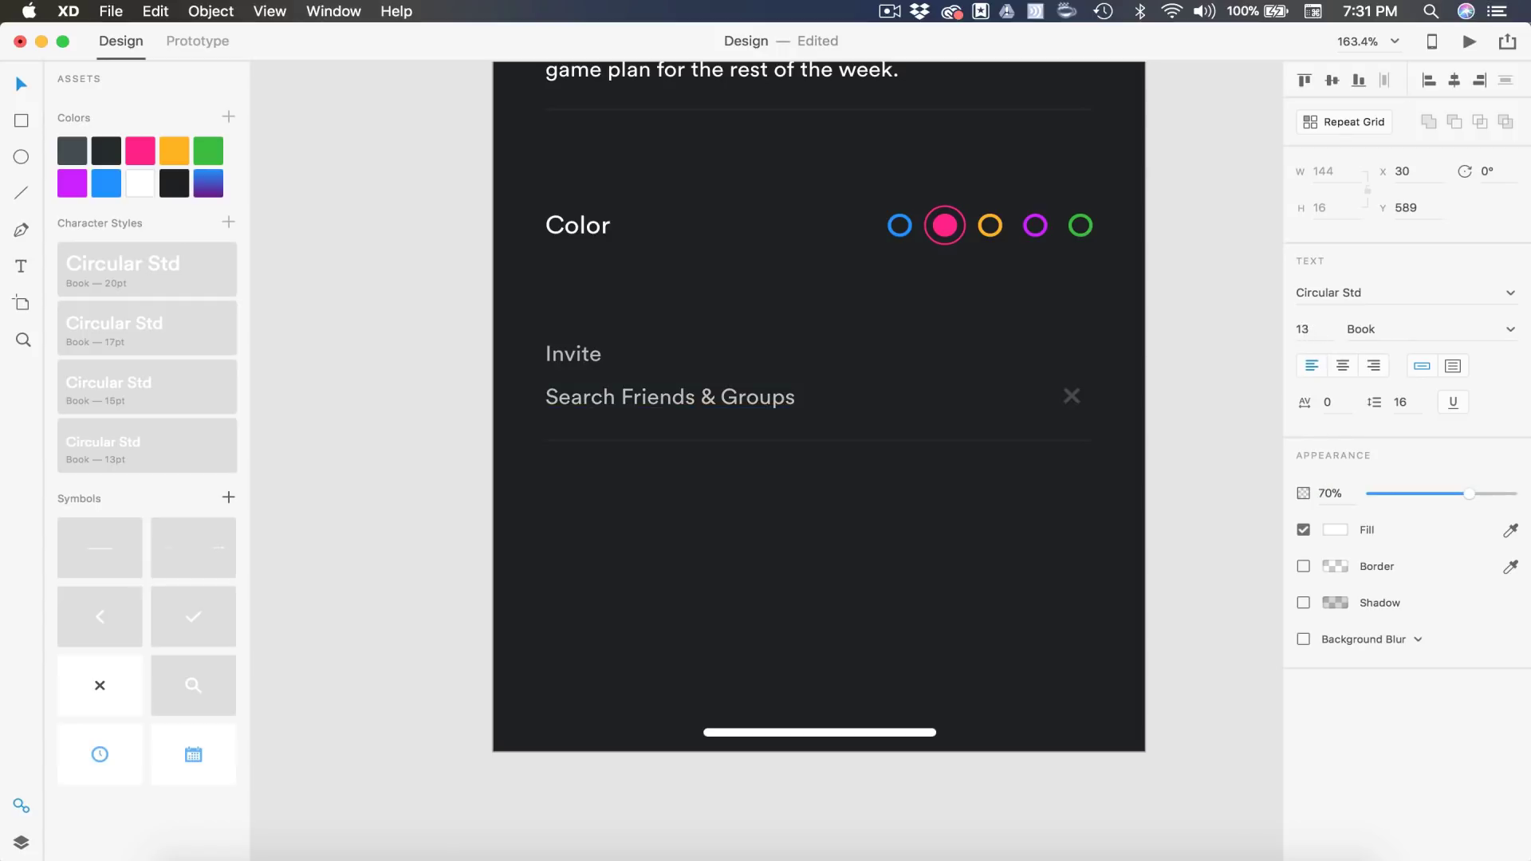
Place the Assets search symbol just left of the Search Friends & Groups text.
{"action": "scroll", "coordinate": [697, 521], "scroll_direction": "down", "scroll_amount": 1}
{"action": "scroll", "coordinate": [697, 521], "scroll_direction": "right", "scroll_amount": 1}
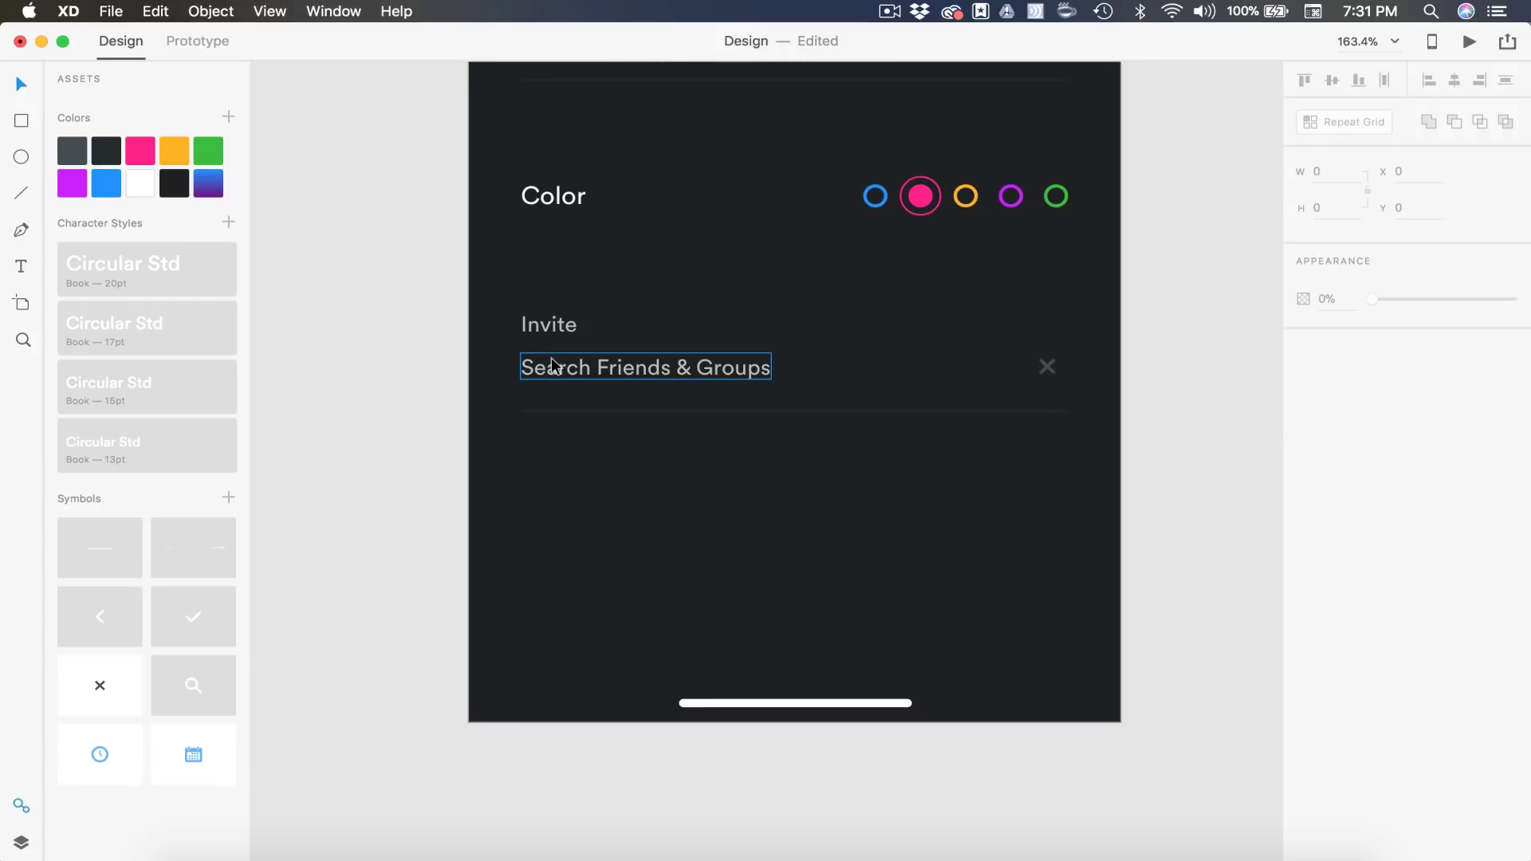
{"action": "left_click_drag", "start_coordinate": [558, 367], "coordinate": [662, 367]}
{"action": "left_click_drag", "start_coordinate": [182, 705], "coordinate": [571, 361]}
{"action": "scroll", "coordinate": [540, 394], "scroll_direction": "up", "scroll_amount": 5}
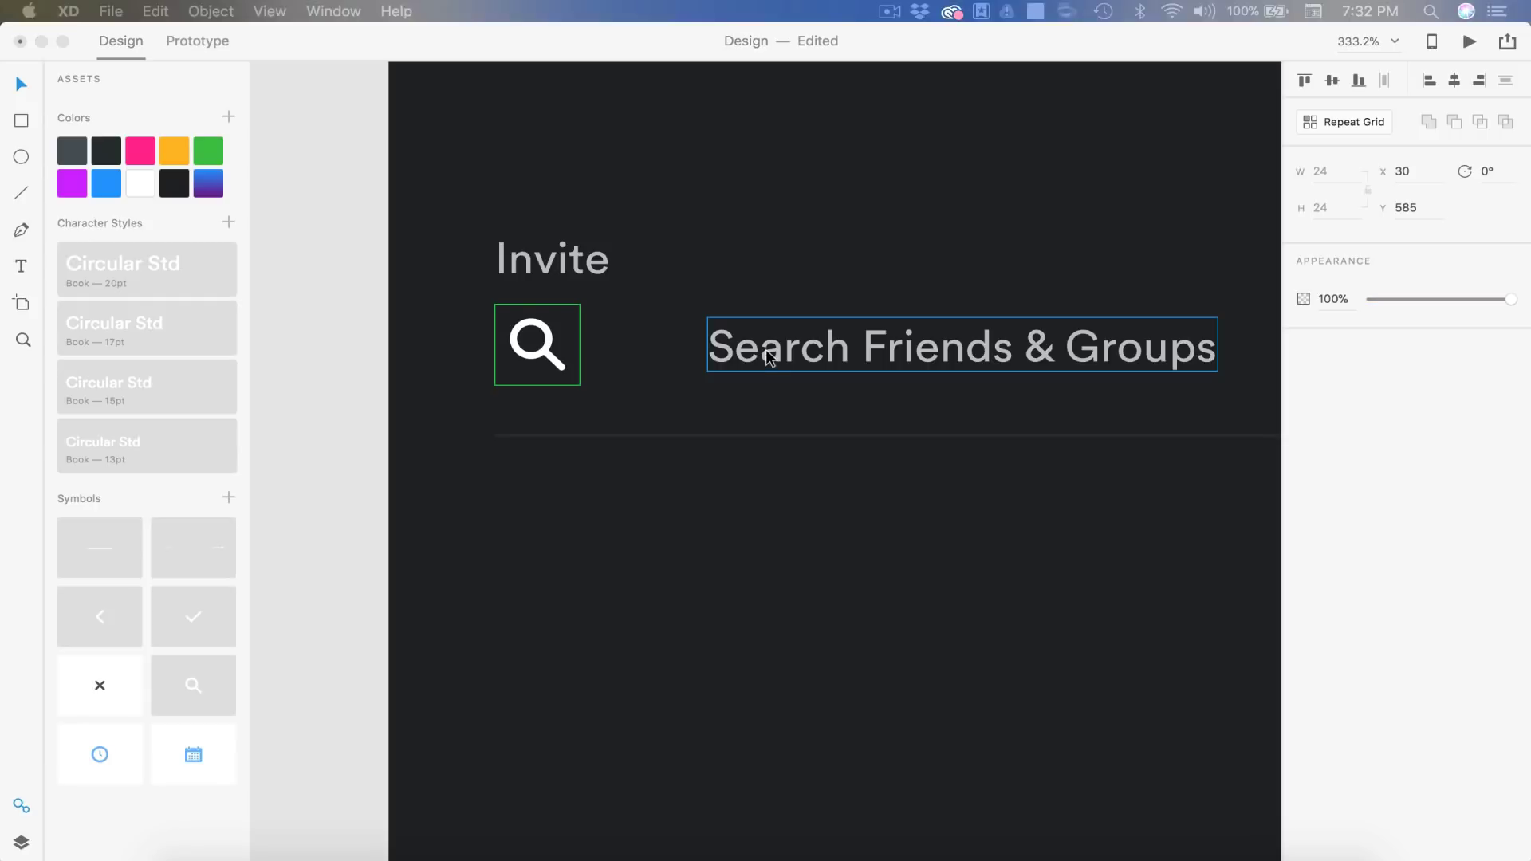
{"action": "left_click_drag", "start_coordinate": [790, 353], "coordinate": [696, 354]}
{"action": "left_click", "coordinate": [668, 530]}
Zoom out and delete the X icon from the Invite row.
{"action": "key", "text": "super+minus"}
{"action": "scroll", "coordinate": [669, 529], "scroll_direction": "right", "scroll_amount": 5}
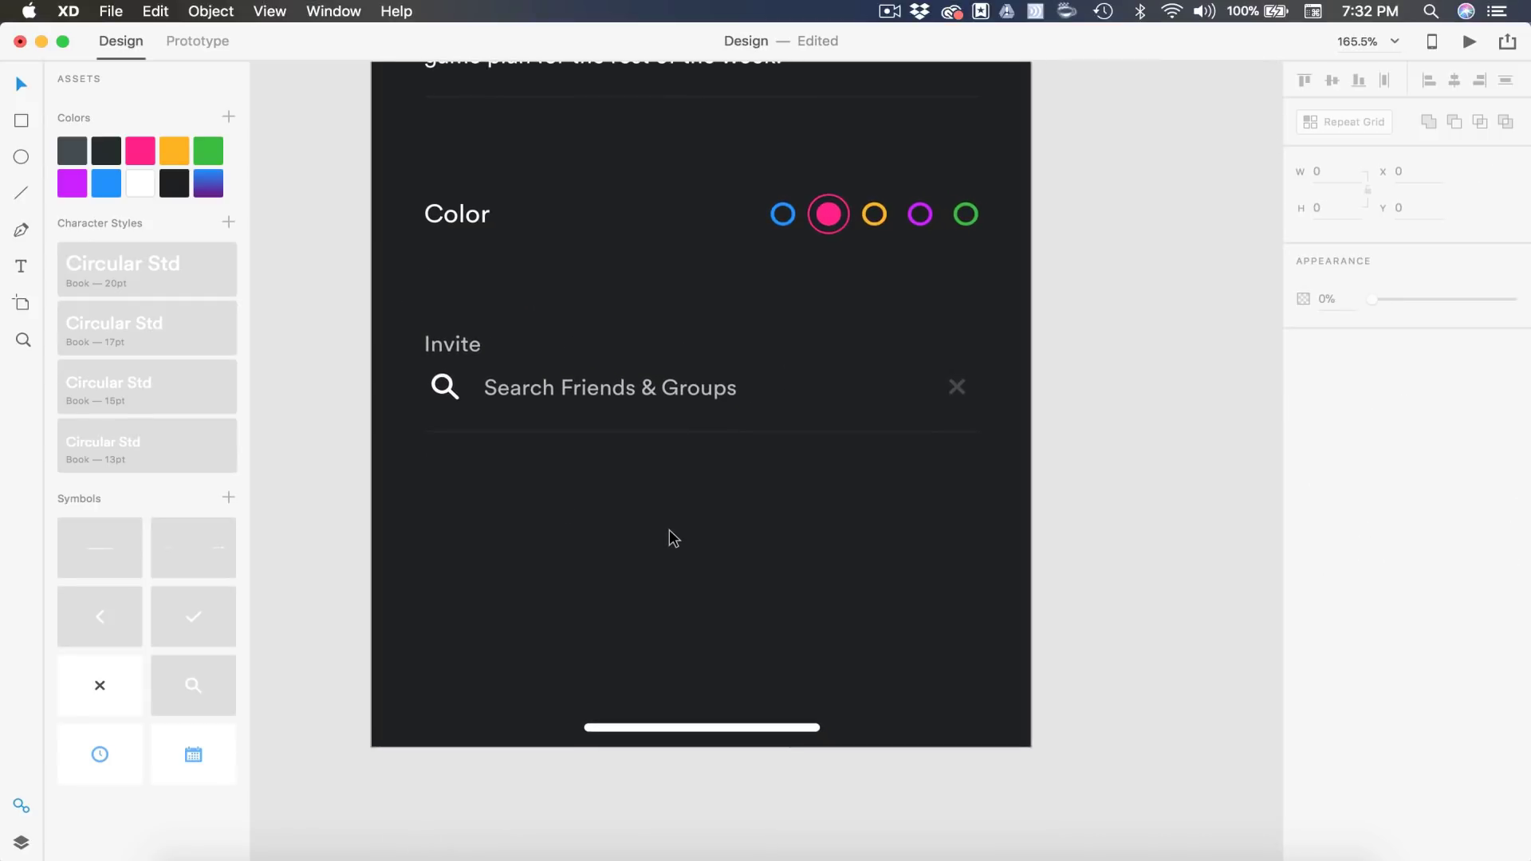
{"action": "scroll", "coordinate": [668, 529], "scroll_direction": "down", "scroll_amount": 2}
{"action": "left_click", "coordinate": [905, 416]}
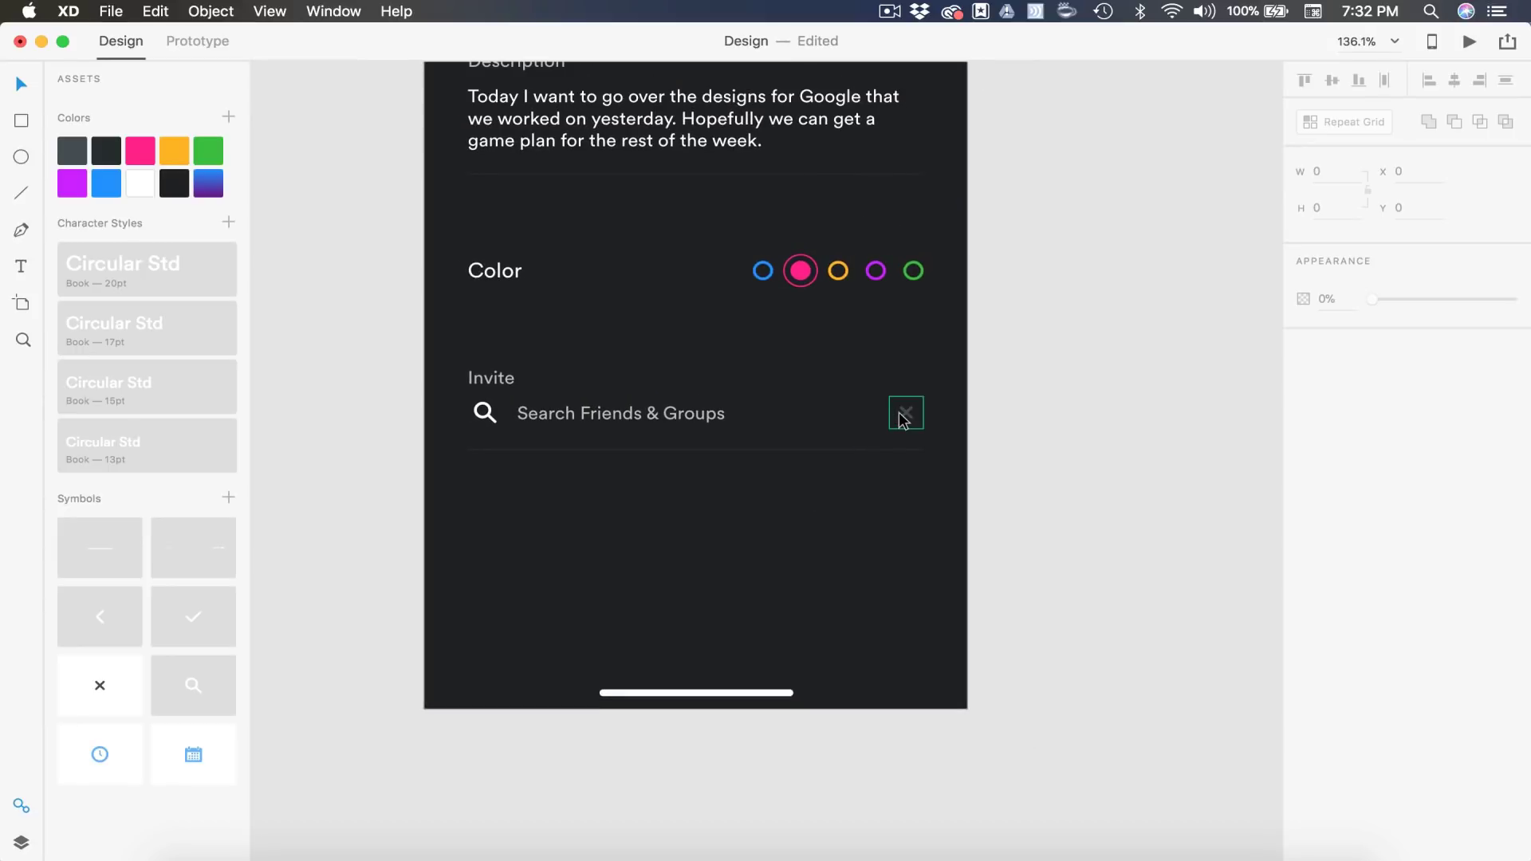
{"action": "key", "text": "BackSpace"}
{"action": "scroll", "coordinate": [1056, 489], "scroll_direction": "down", "scroll_amount": 3}
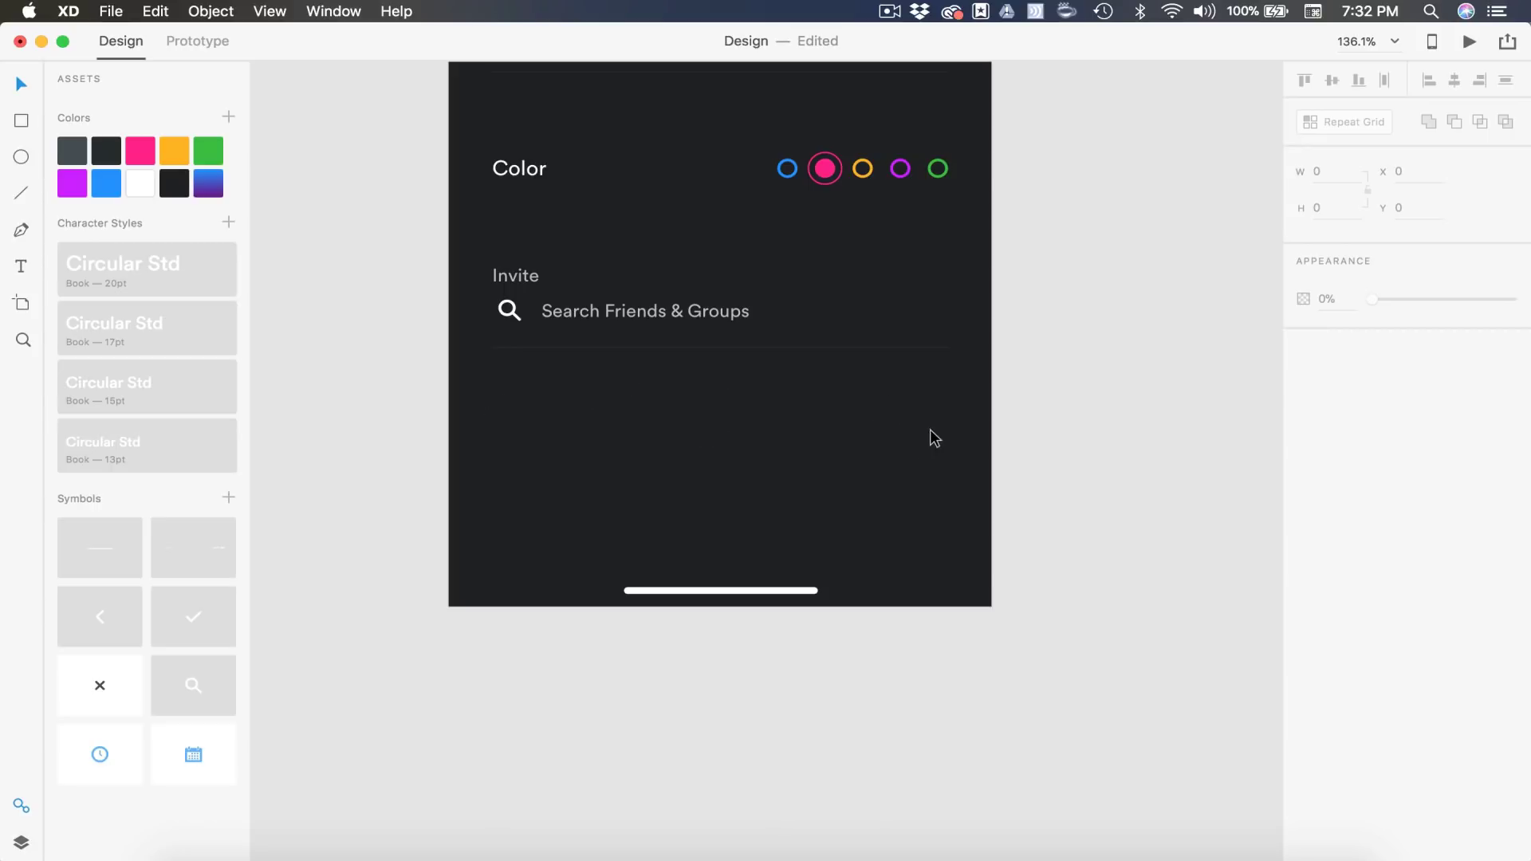
Draw a 220 × 42 rectangle below the search row and round it into a pill with corner radius 1000.
{"action": "key", "text": "r"}
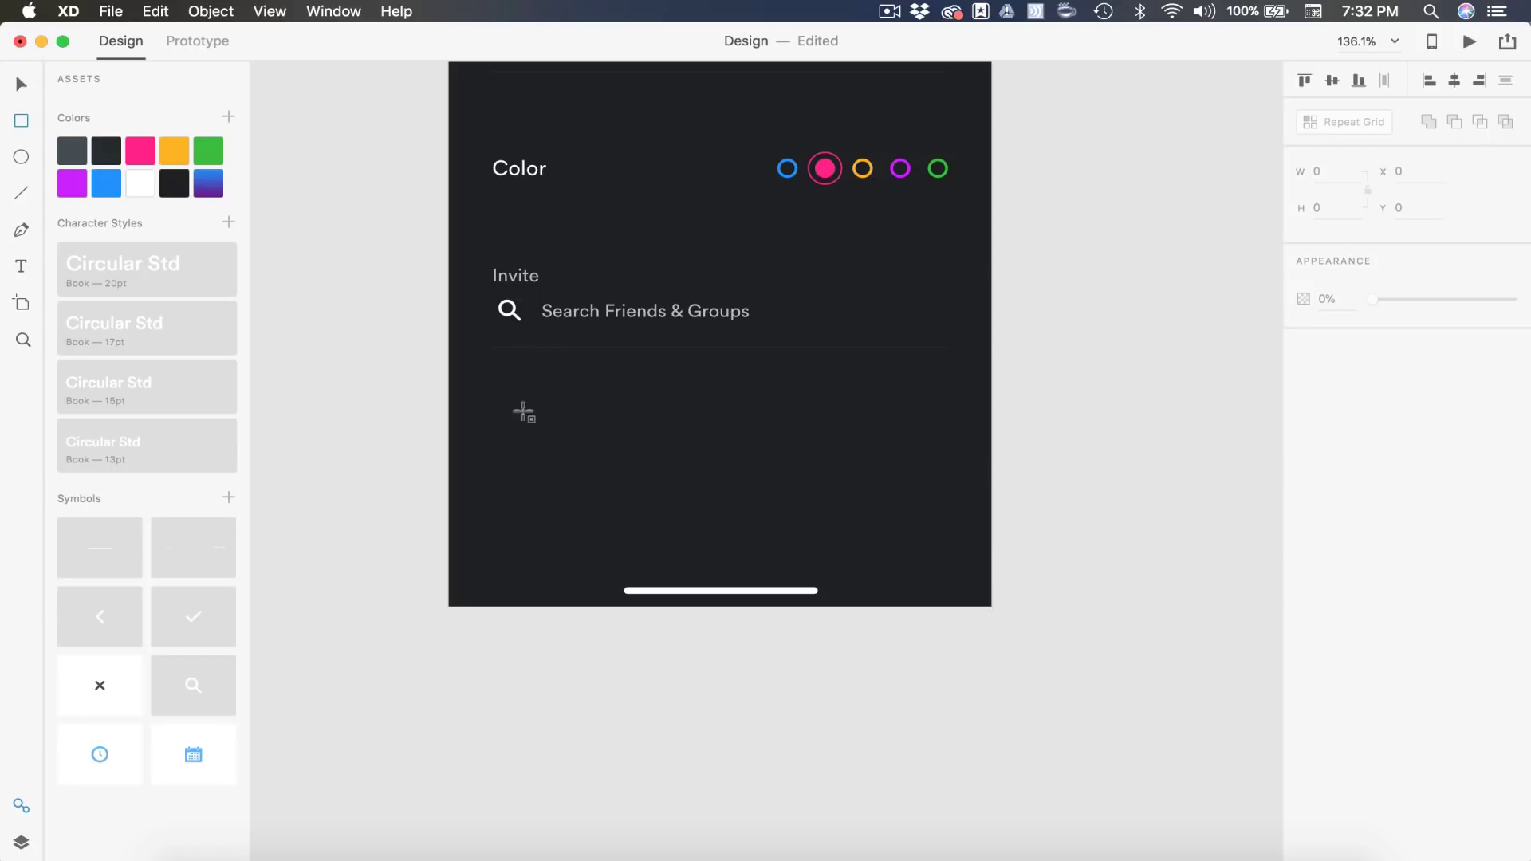
{"action": "left_click_drag", "start_coordinate": [498, 402], "coordinate": [735, 449]}
{"action": "left_click", "coordinate": [1344, 173]}
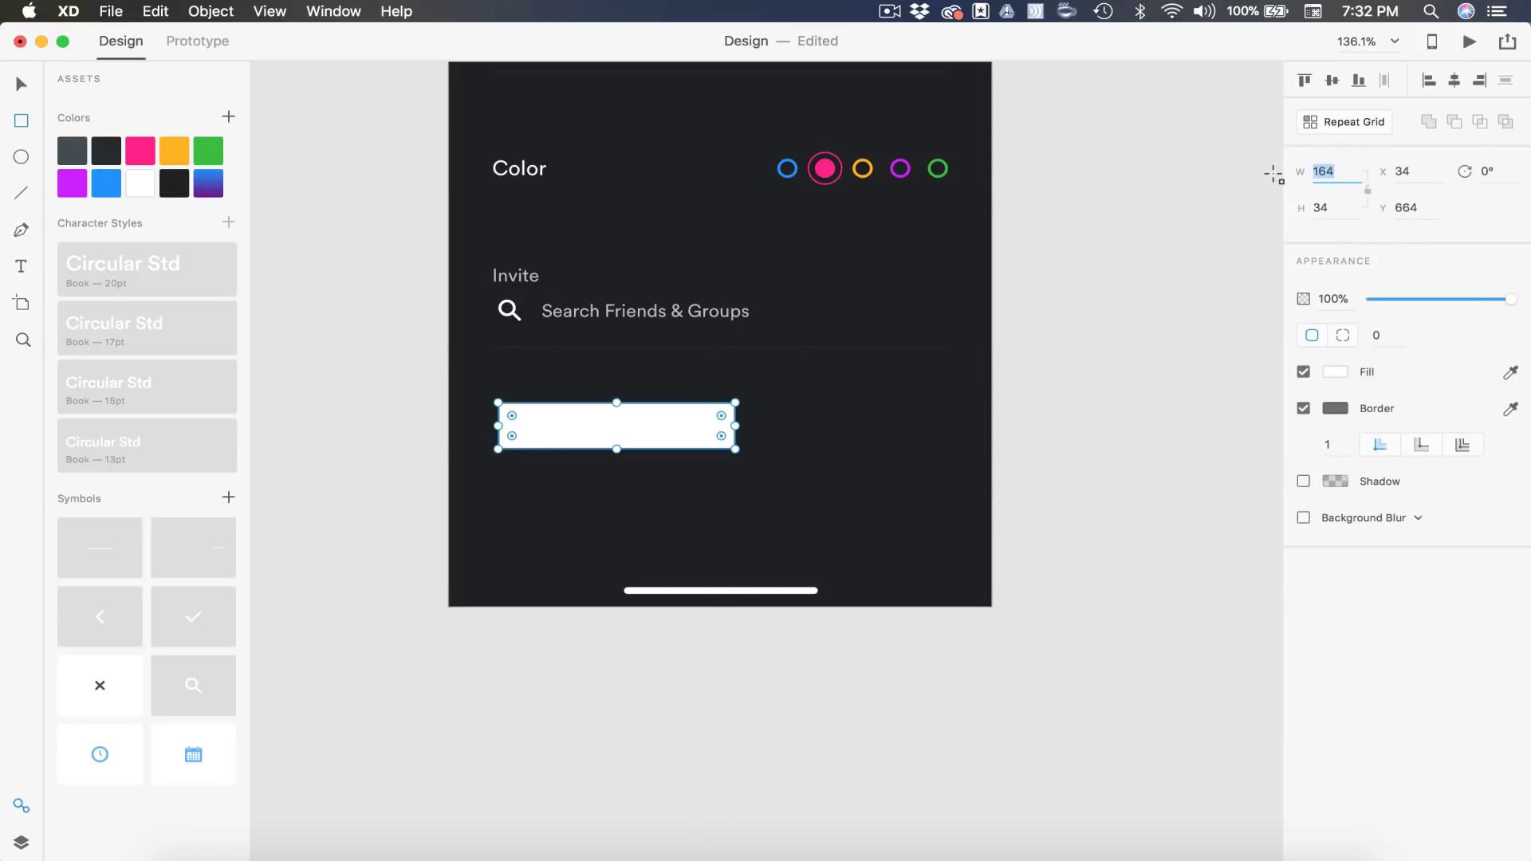
{"action": "type", "text": "220"}
{"action": "left_click", "coordinate": [1324, 209]}
{"action": "type", "text": "42"}
{"action": "key", "text": "Return"}
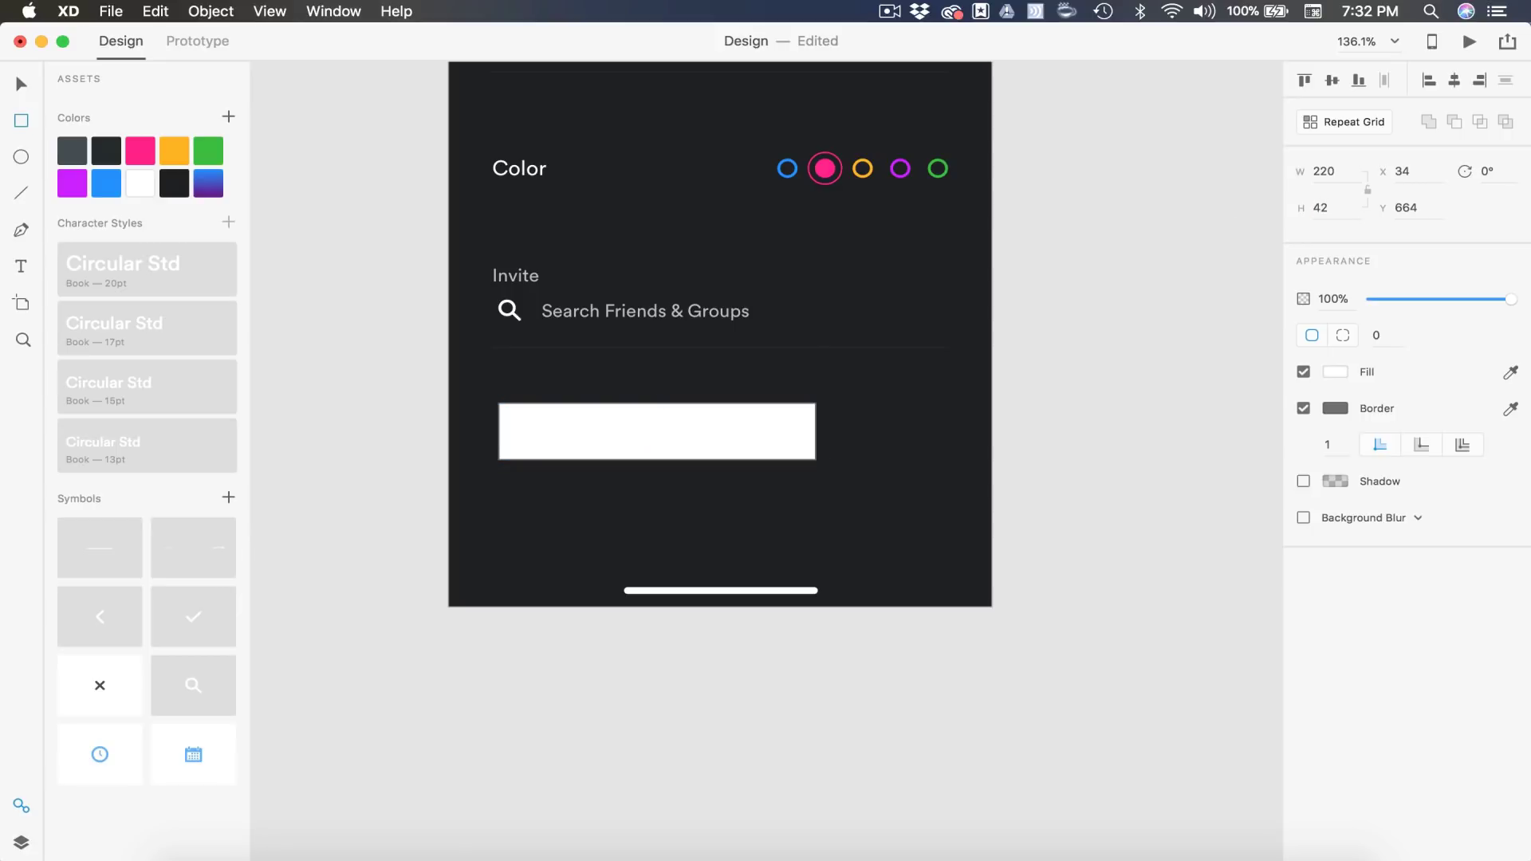
{"action": "left_click", "coordinate": [1383, 335]}
{"action": "type", "text": "1"}
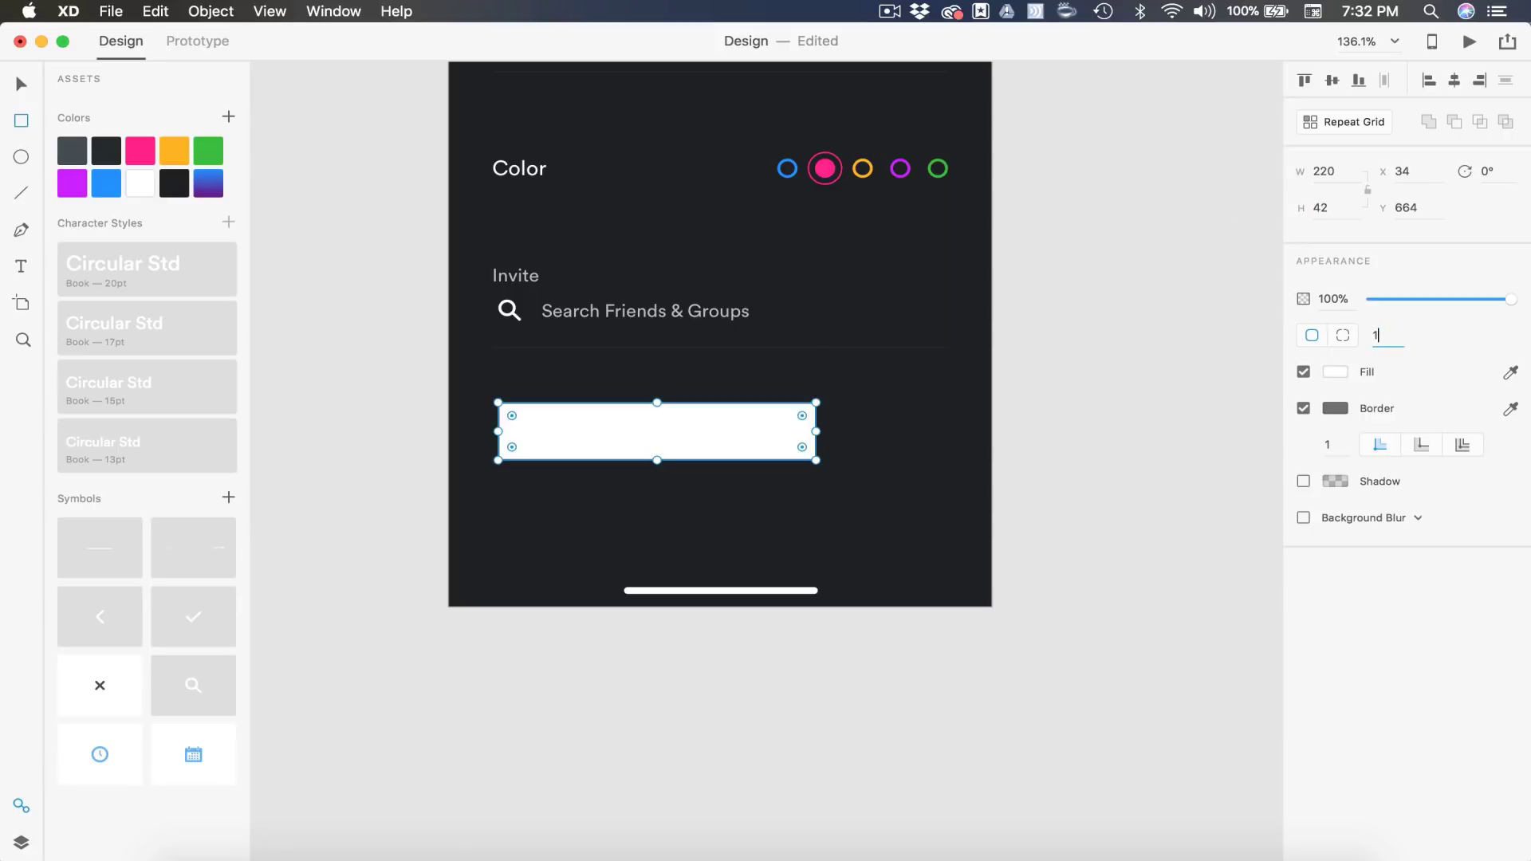
{"action": "type", "text": "000"}
{"action": "key", "text": "Return"}
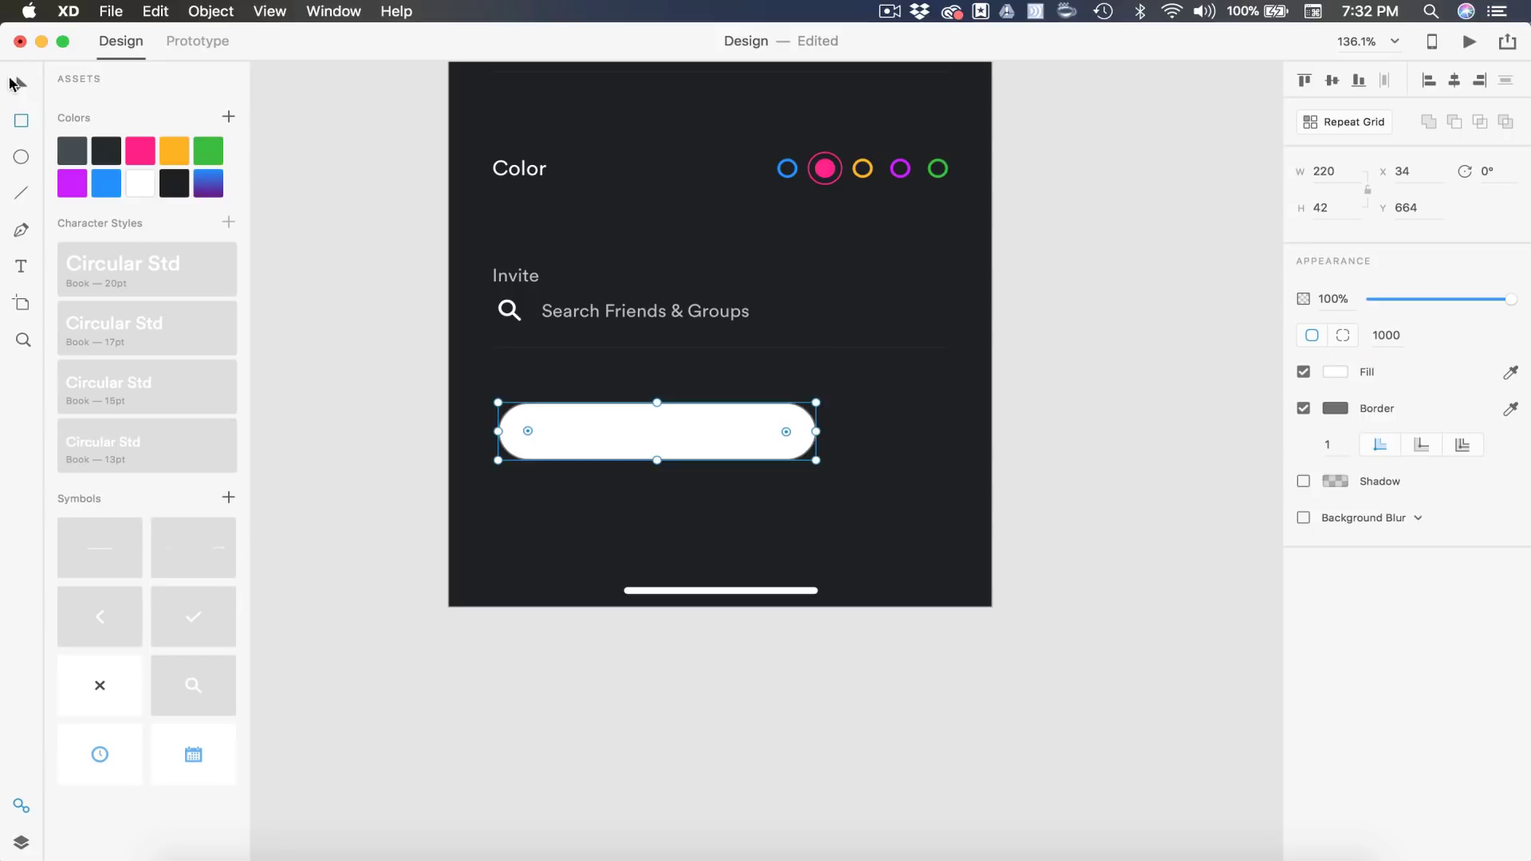
Position the pill under the search row, fill it with the blue-purple gradient, and remove its border.
{"action": "left_click", "coordinate": [21, 84]}
{"action": "left_click_drag", "start_coordinate": [716, 429], "coordinate": [718, 378]}
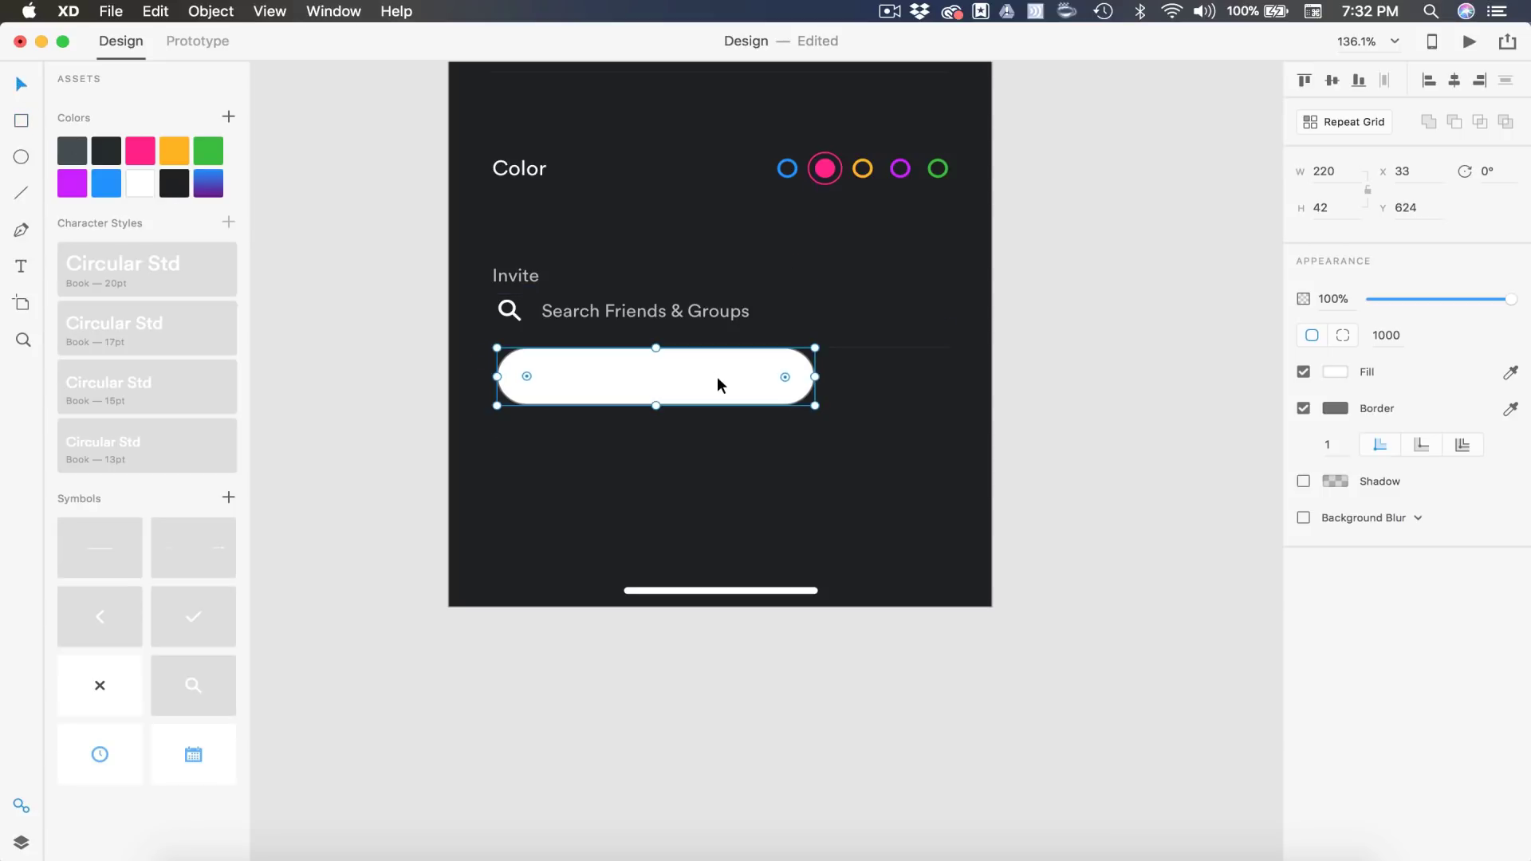
{"action": "key", "text": "shift+Down"}
{"action": "key", "text": "shift+Down"}
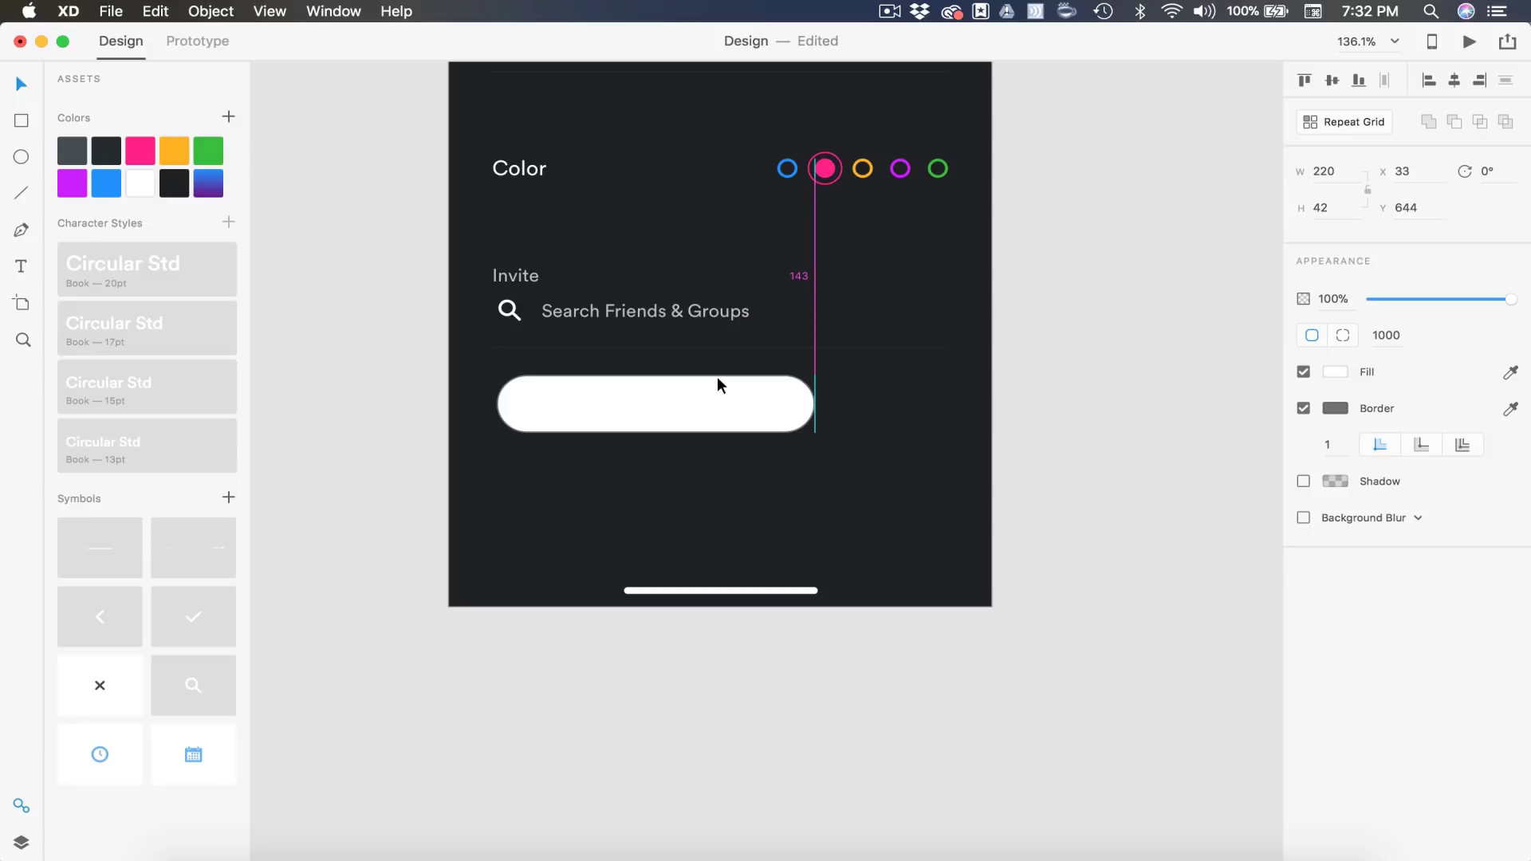
{"action": "left_click", "coordinate": [209, 189]}
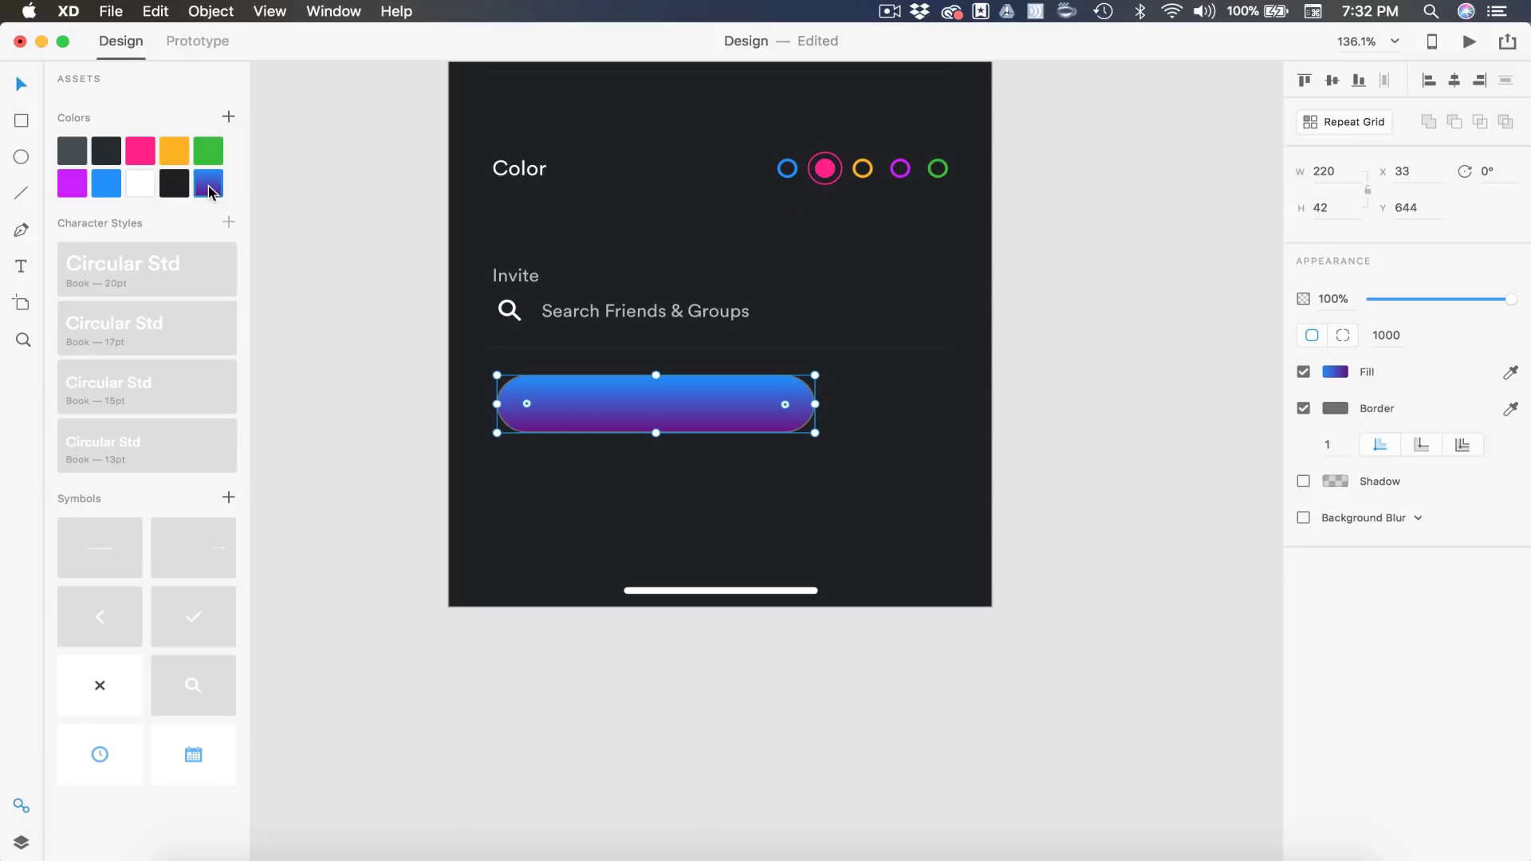
{"action": "left_click", "coordinate": [1304, 408]}
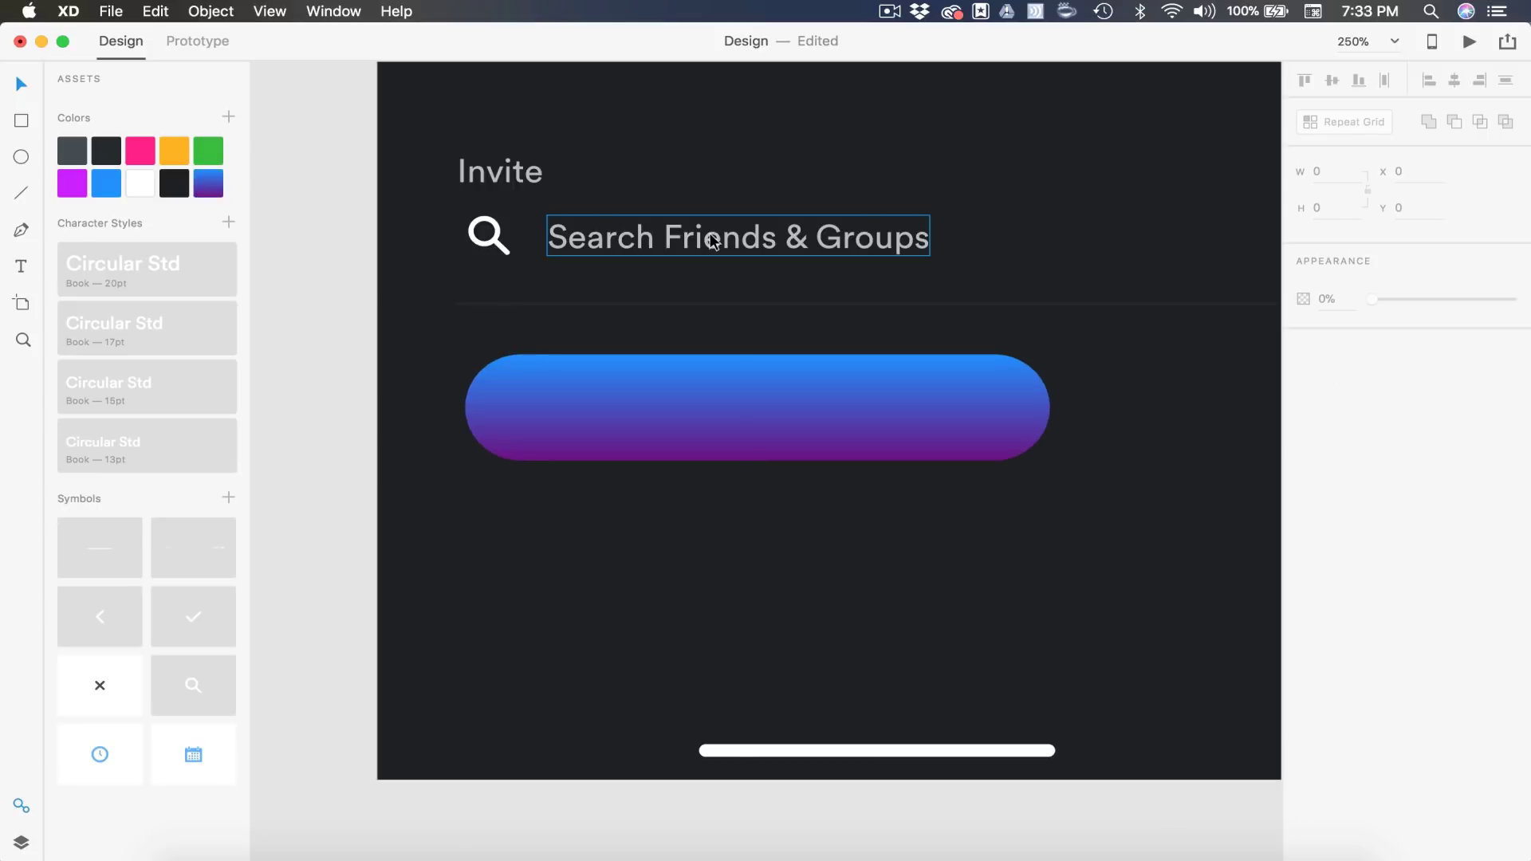
Copy the search label into the pill, retype it as 'Design Team' at 100% opacity, and shift it left.
{"action": "left_click", "coordinate": [712, 242]}
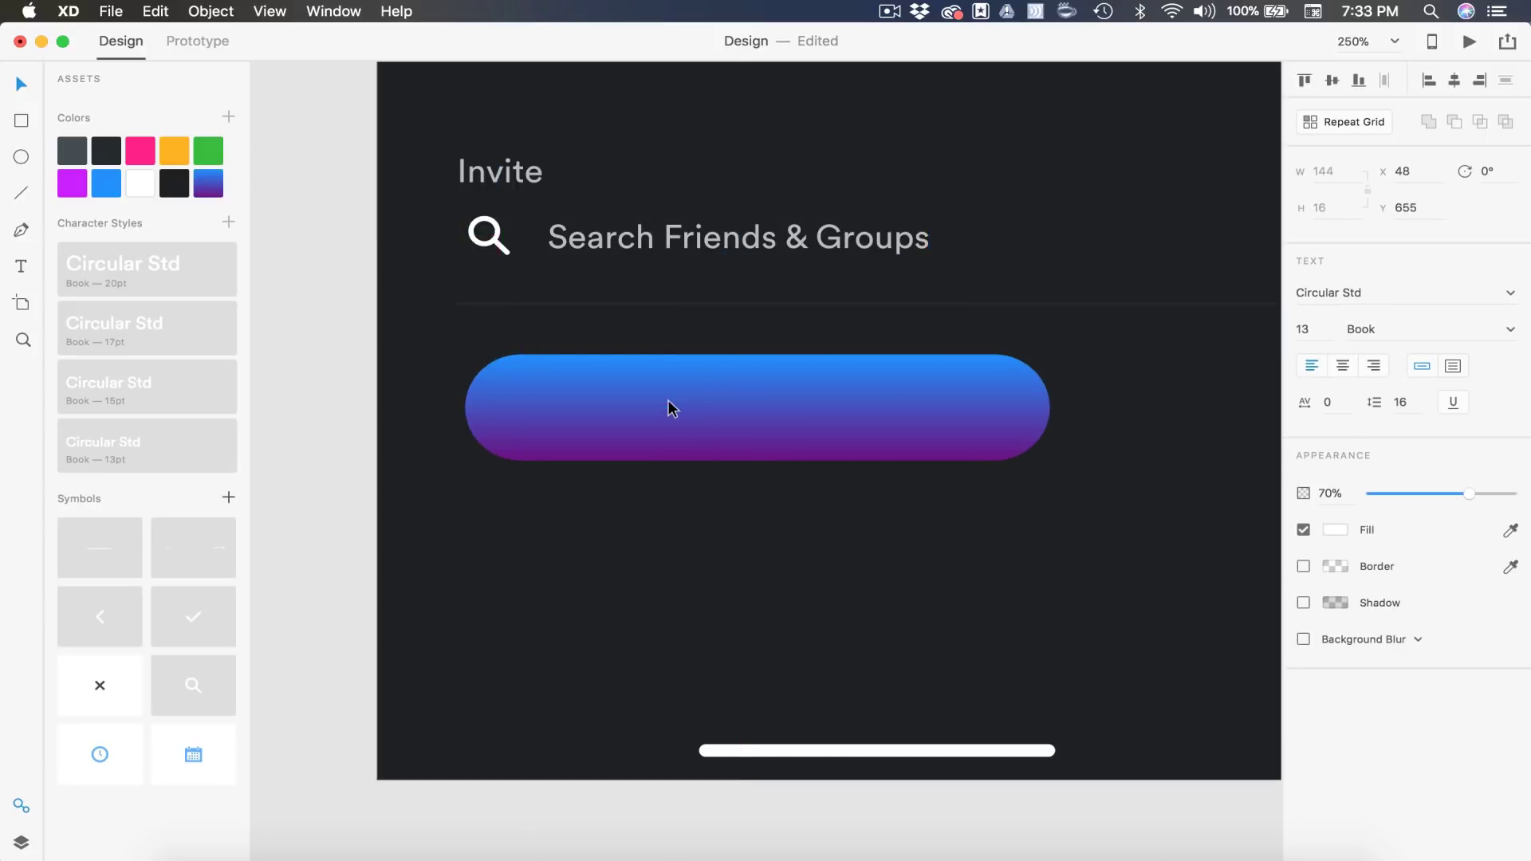
{"action": "left_click_drag", "start_coordinate": [672, 409], "coordinate": [668, 409]}
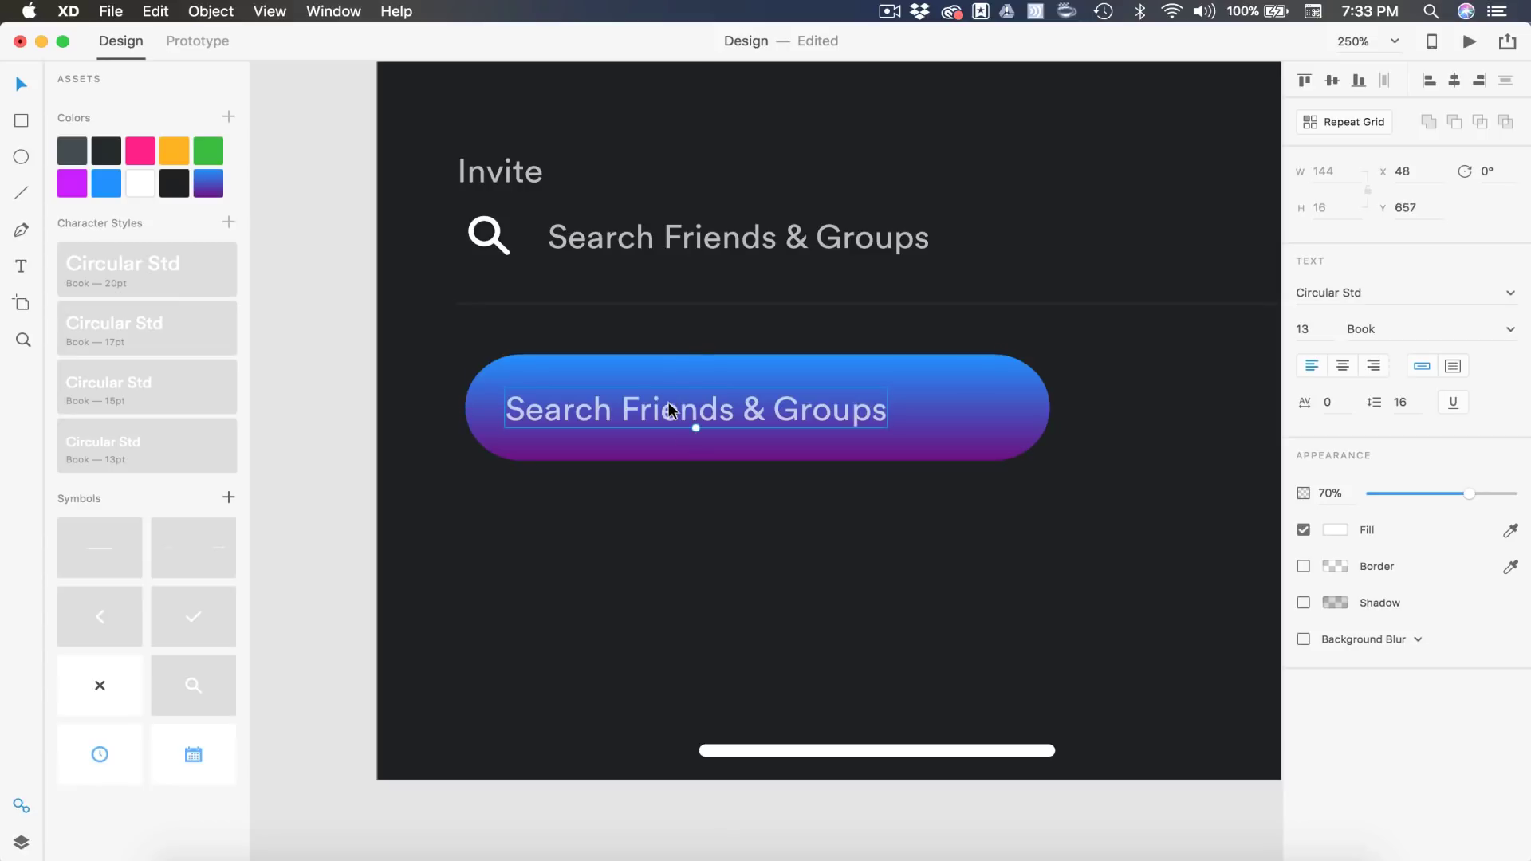
{"action": "double_click", "coordinate": [567, 409]}
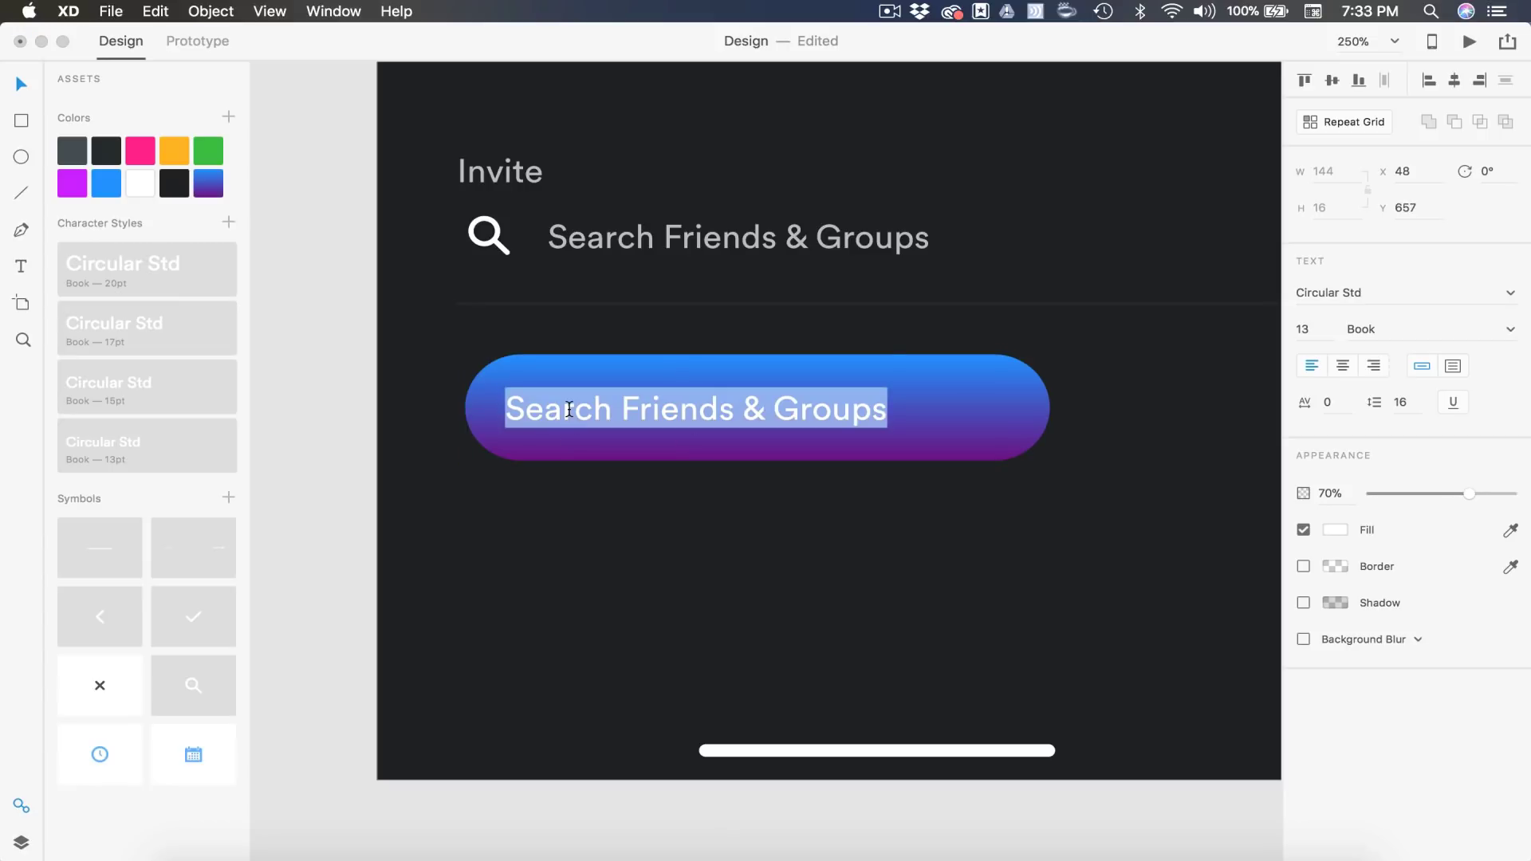
{"action": "type", "text": "Design Te"}
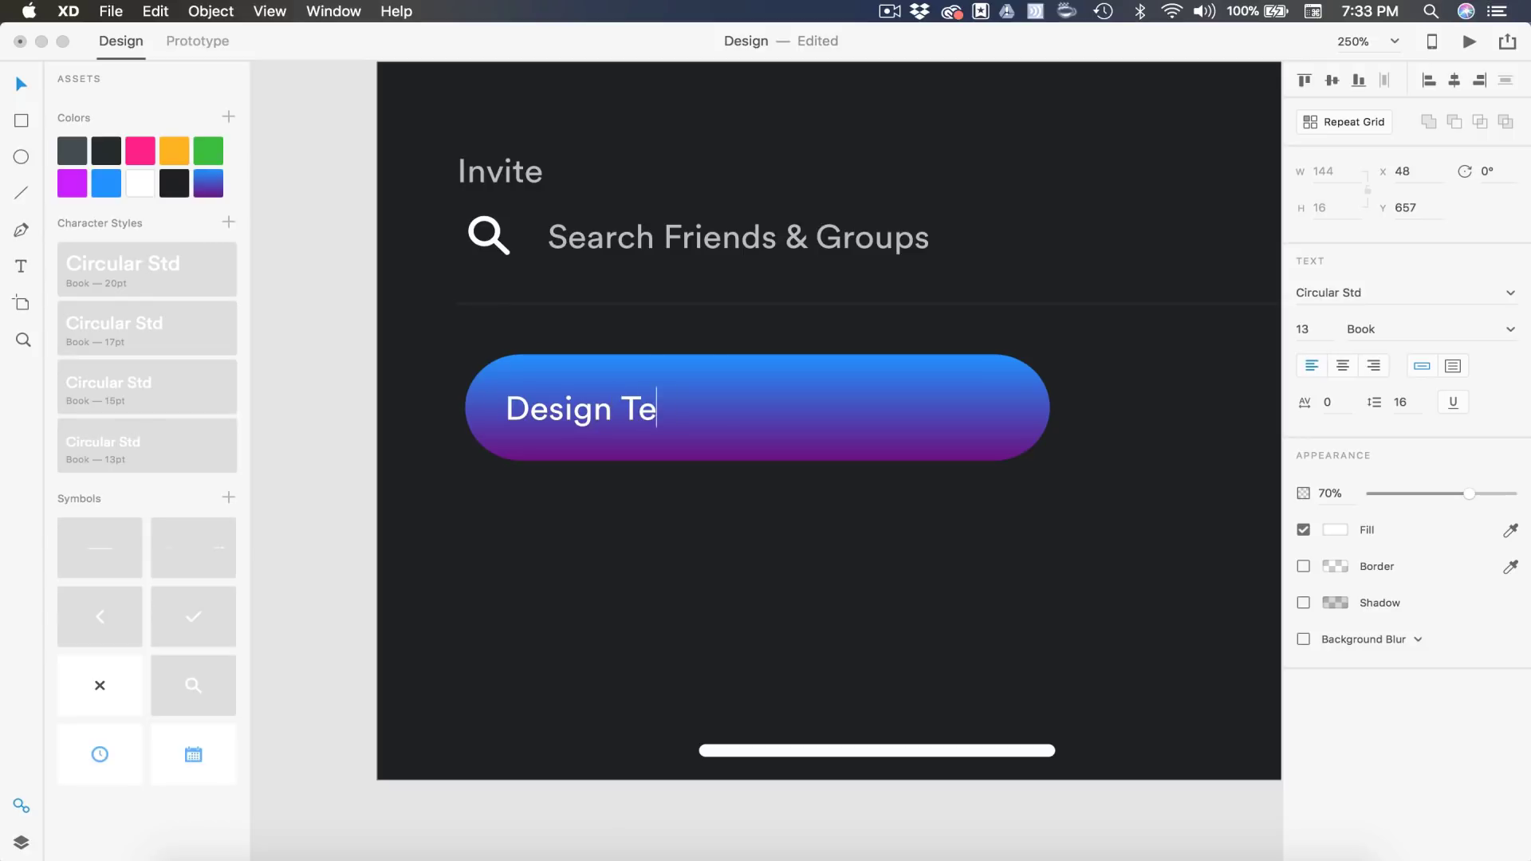
{"action": "type", "text": "am"}
{"action": "key", "text": "Escape"}
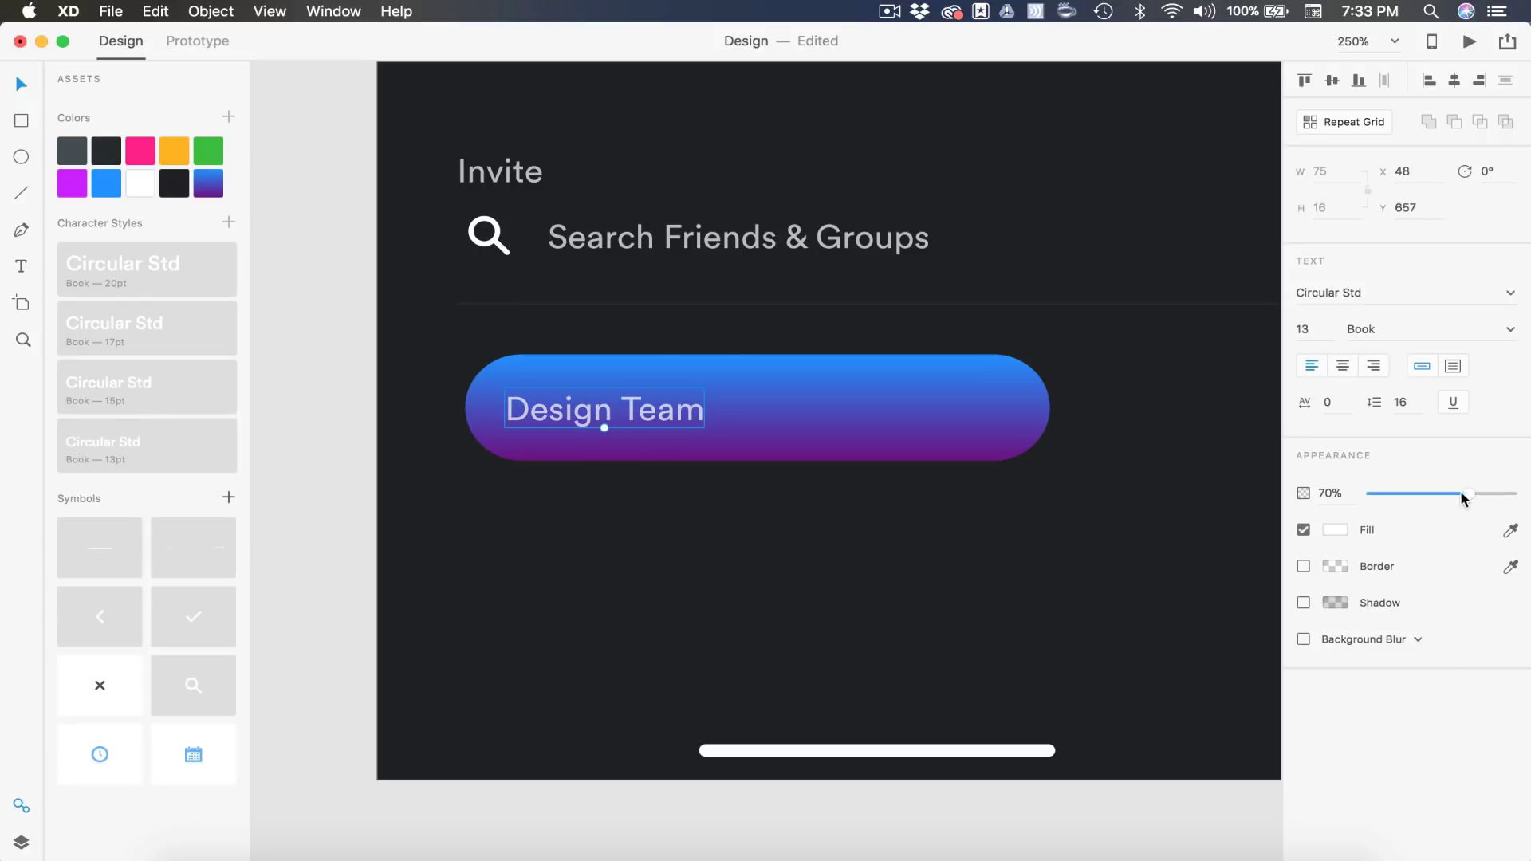
{"action": "left_click_drag", "start_coordinate": [1461, 492], "coordinate": [1511, 493]}
{"action": "left_click_drag", "start_coordinate": [556, 421], "coordinate": [528, 409]}
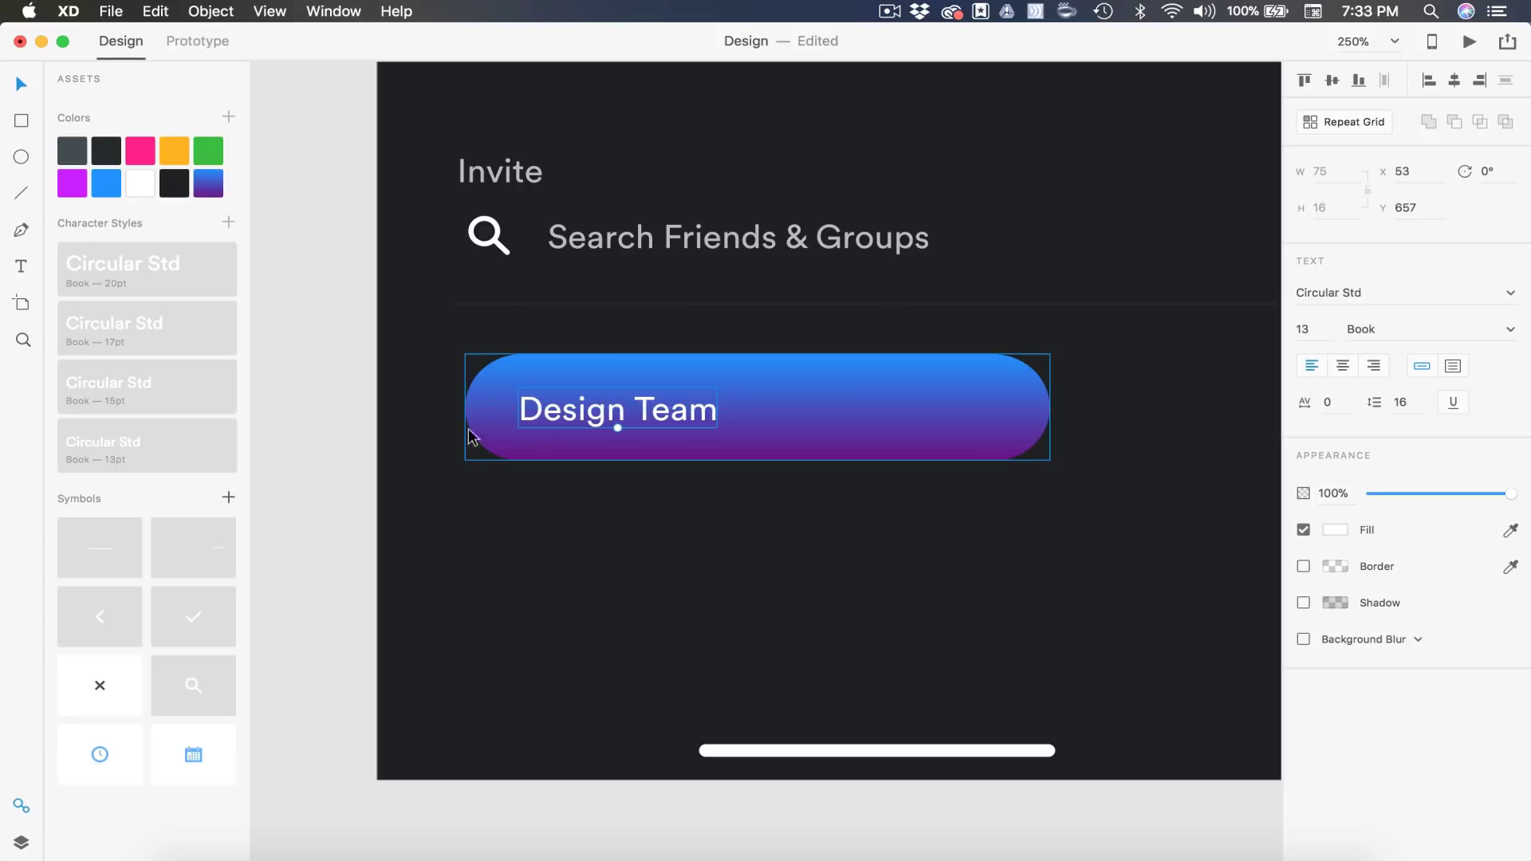
{"action": "scroll", "coordinate": [729, 547], "scroll_direction": "right", "scroll_amount": 5}
{"action": "scroll", "coordinate": [728, 547], "scroll_direction": "down", "scroll_amount": 2}
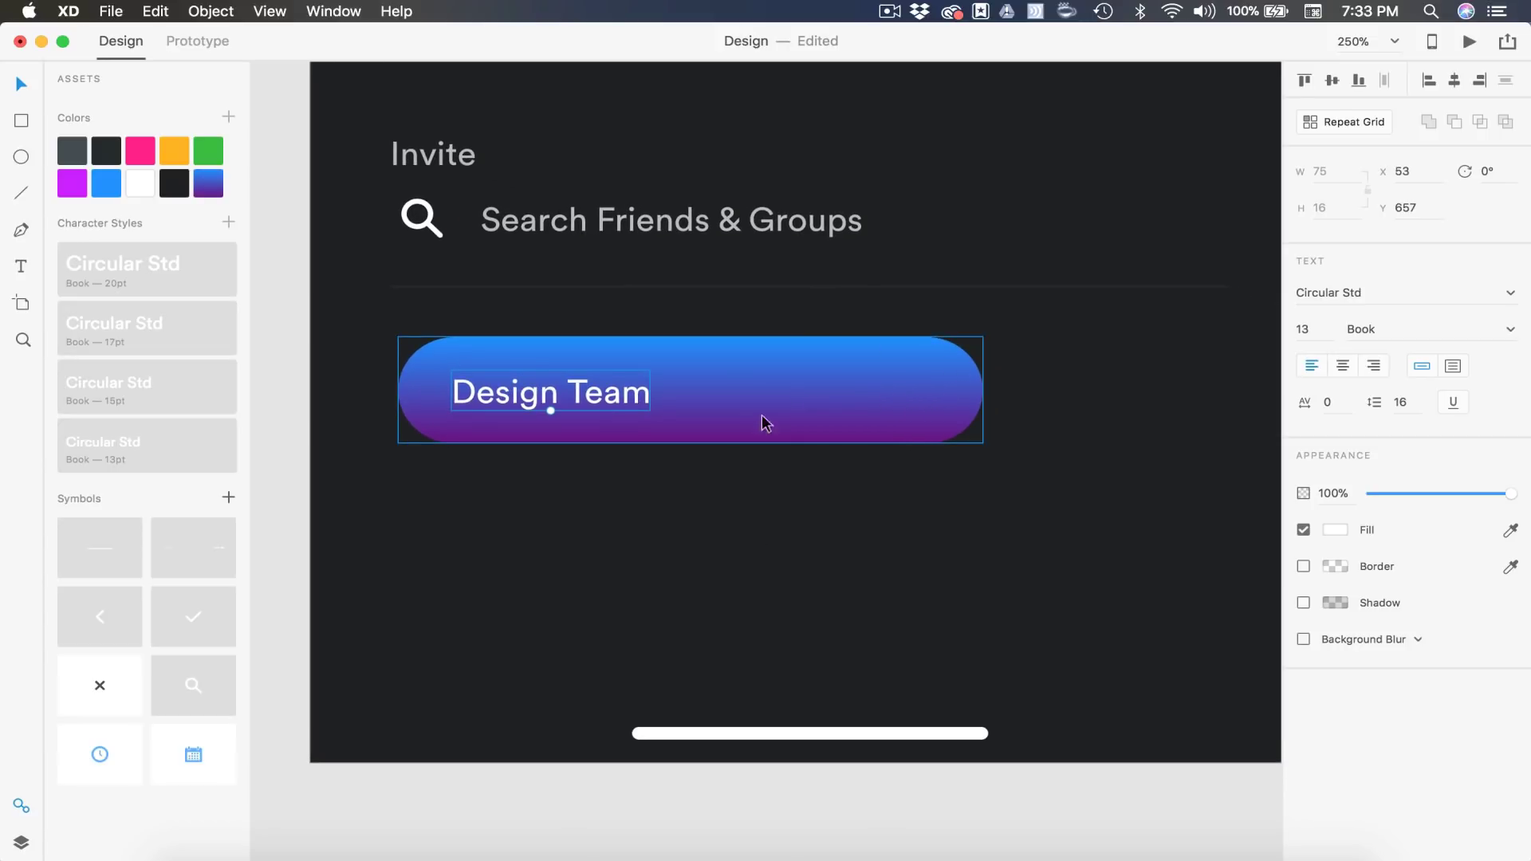
Draw a 30 × 30 circle with a white border and place it at the pill's right end.
{"action": "key", "text": "e"}
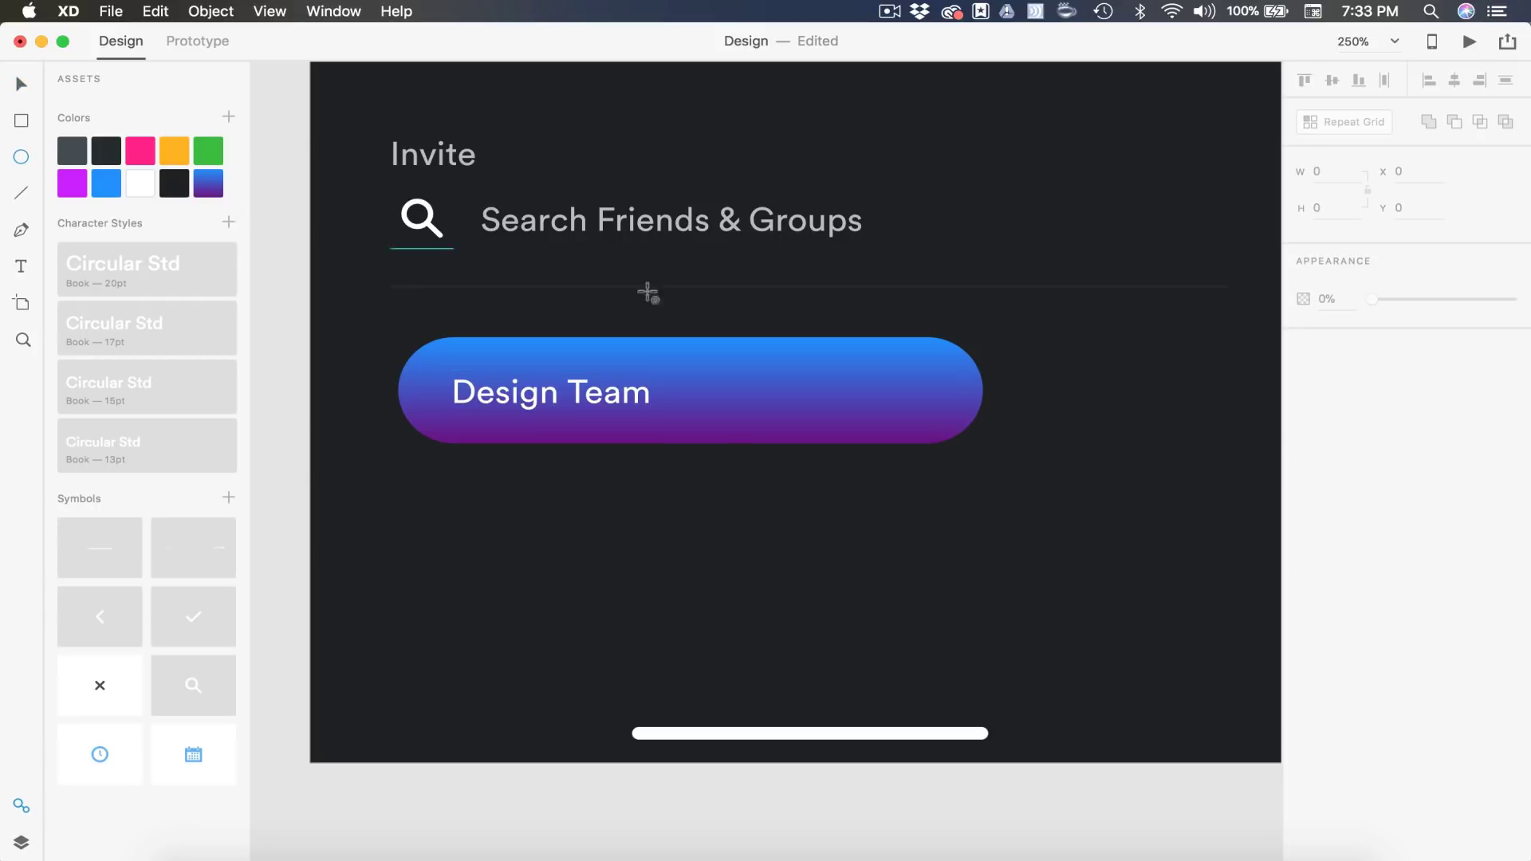
{"action": "left_click_drag", "start_coordinate": [743, 363], "coordinate": [806, 415]}
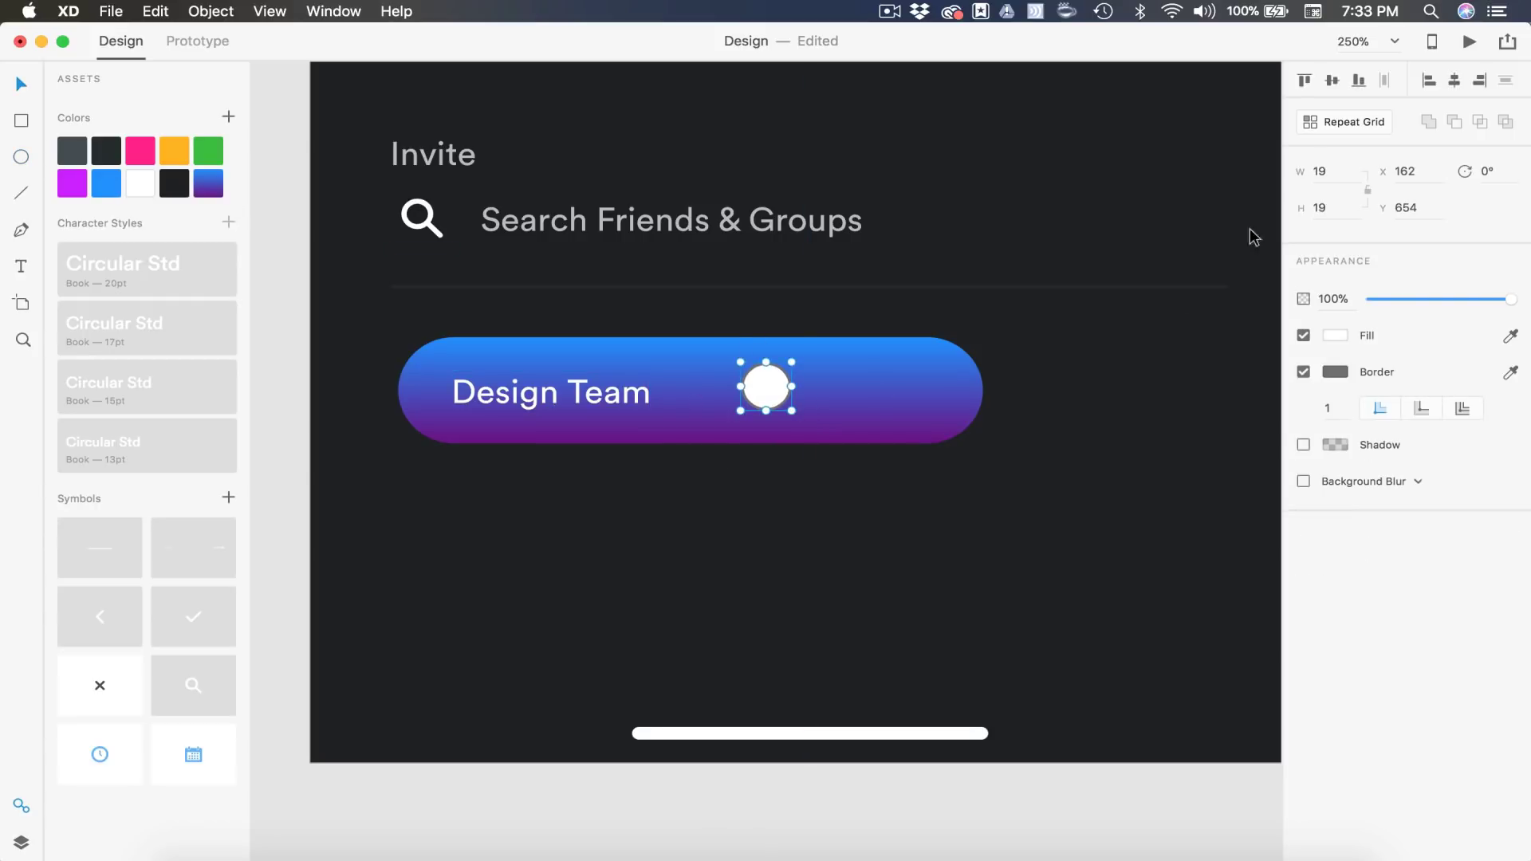
{"action": "left_click", "coordinate": [1367, 190]}
{"action": "left_click", "coordinate": [1320, 171]}
{"action": "type", "text": "30"}
{"action": "key", "text": "Return"}
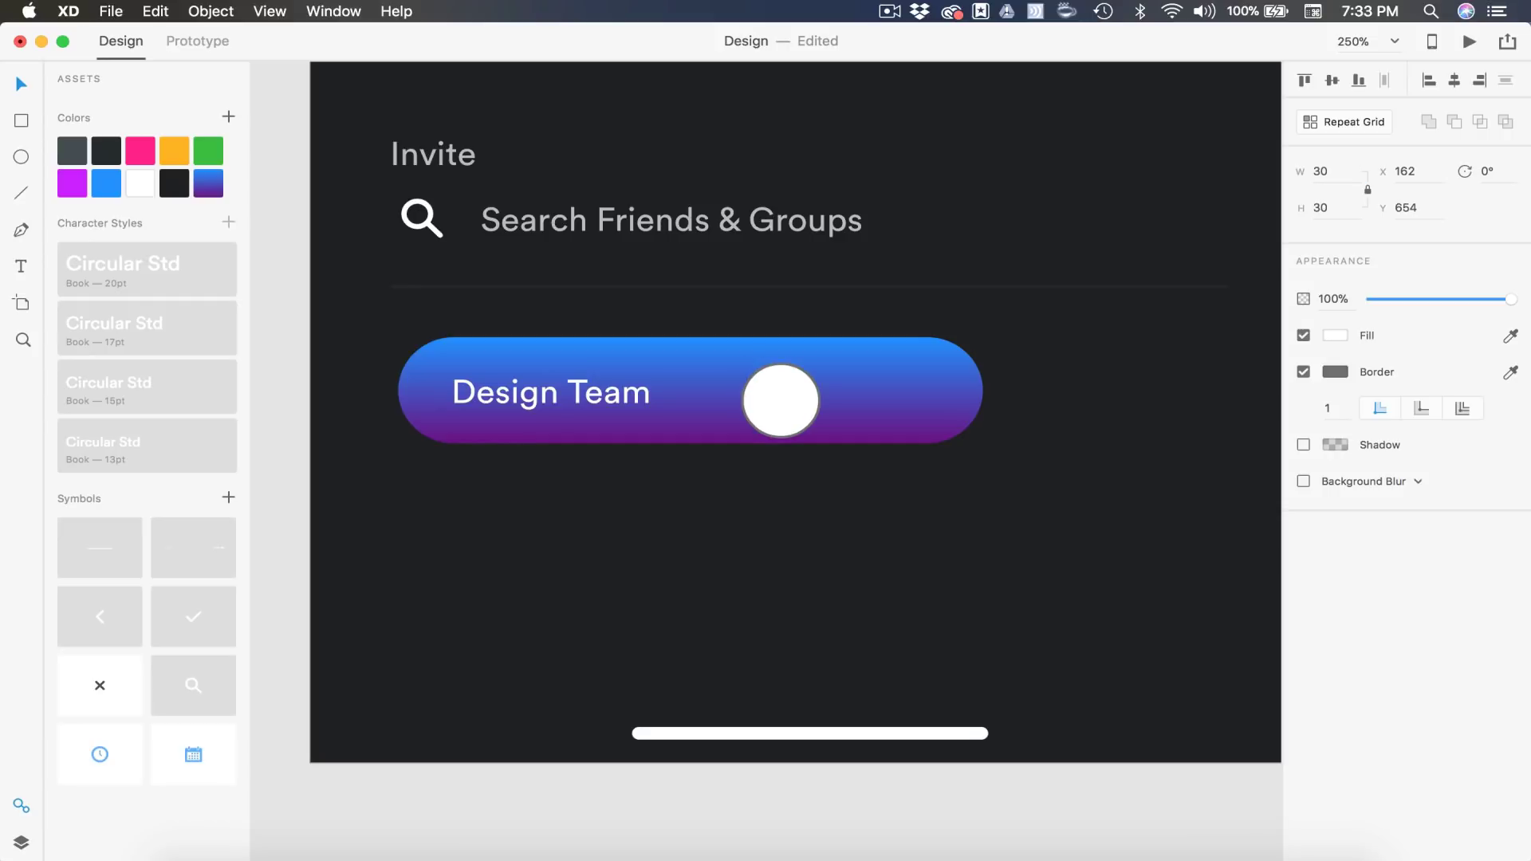
{"action": "left_click", "coordinate": [1334, 372]}
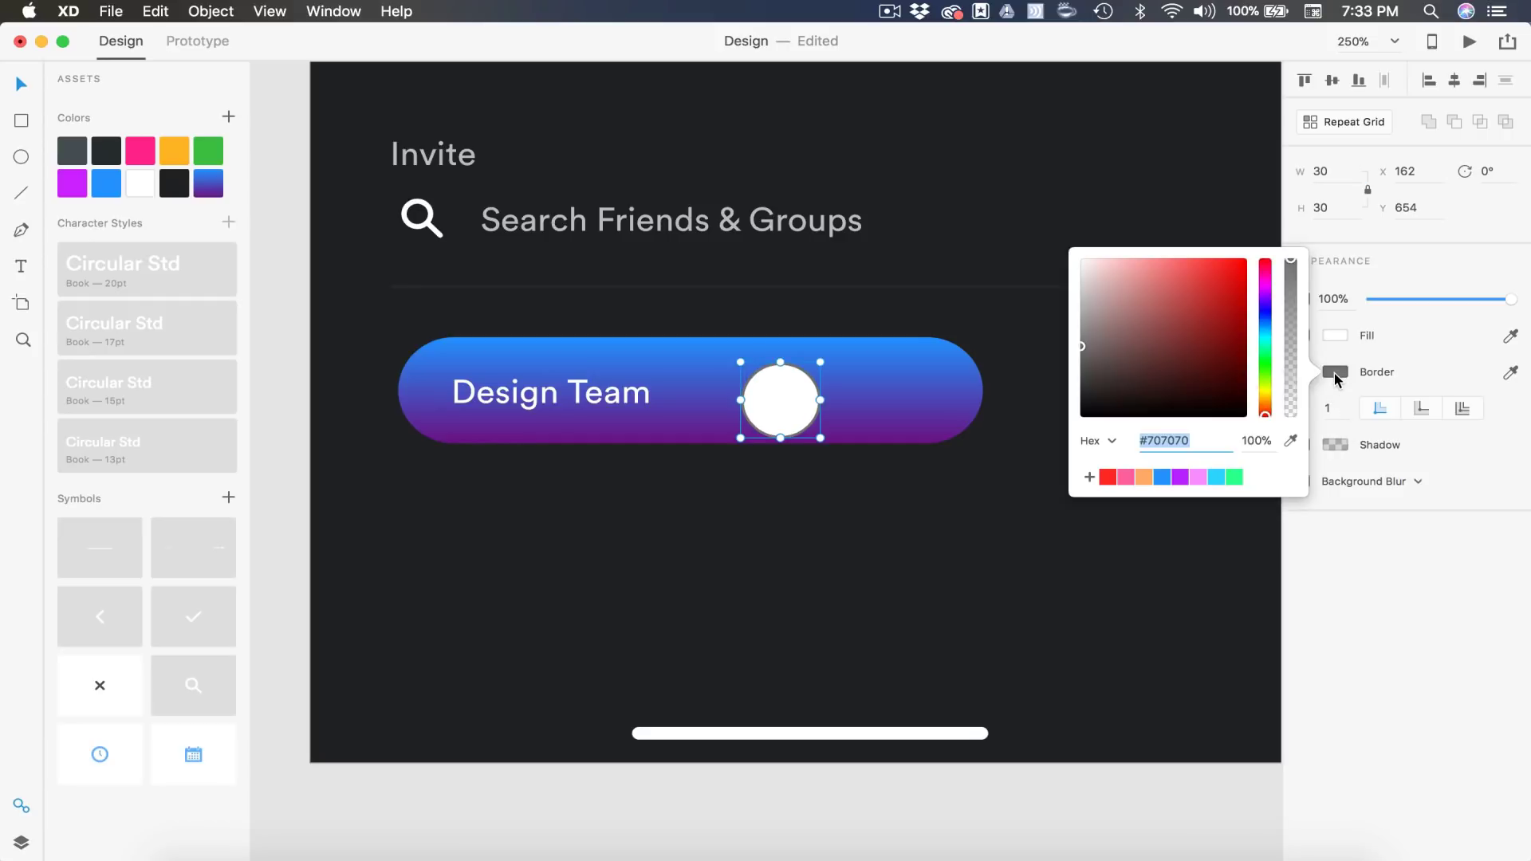
{"action": "left_click_drag", "start_coordinate": [1189, 341], "coordinate": [1023, 236]}
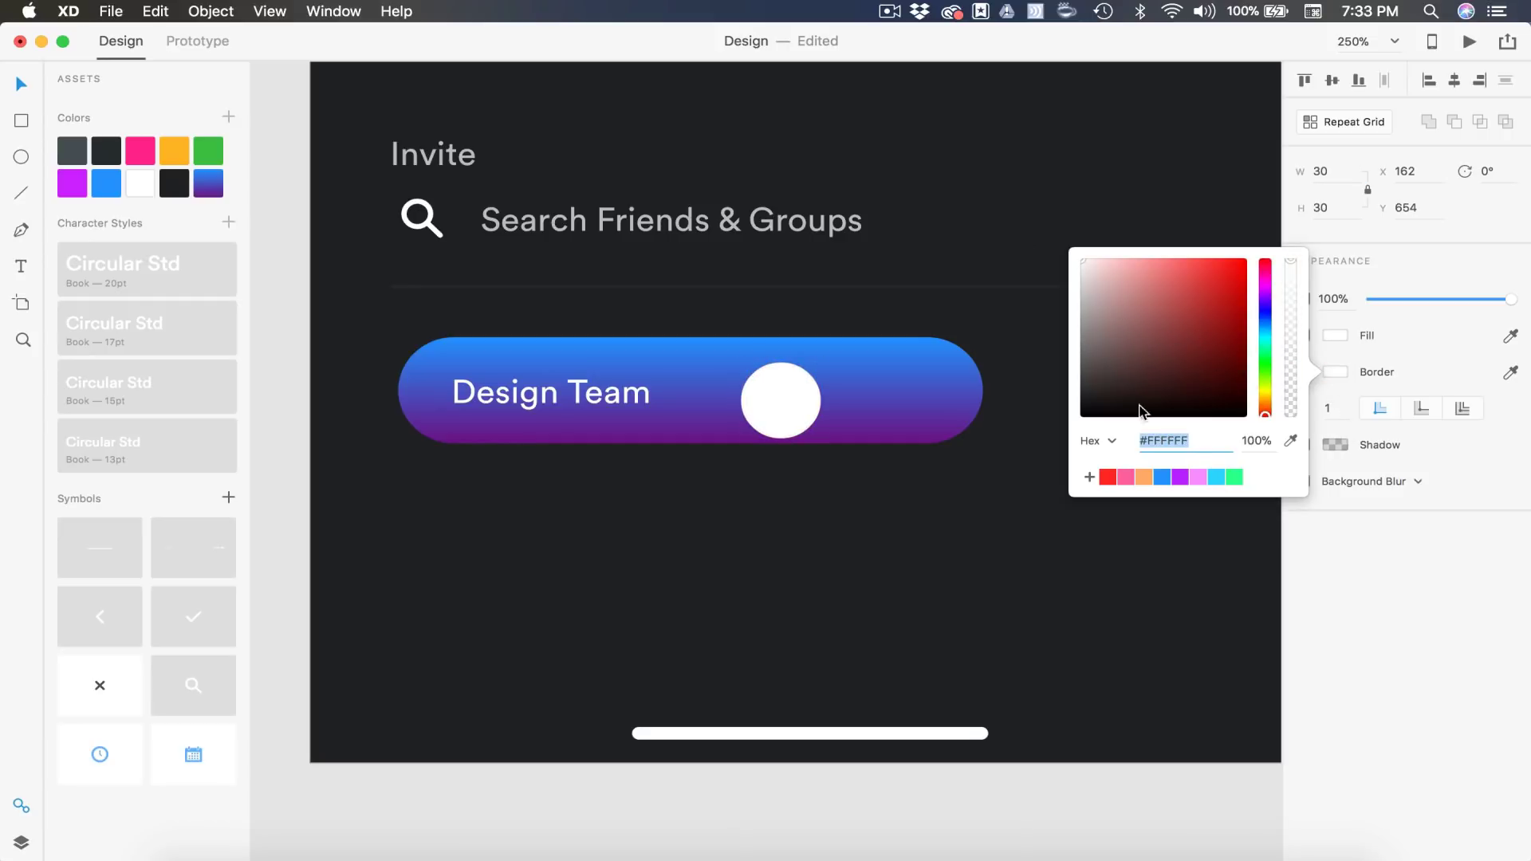
{"action": "left_click", "coordinate": [1354, 563]}
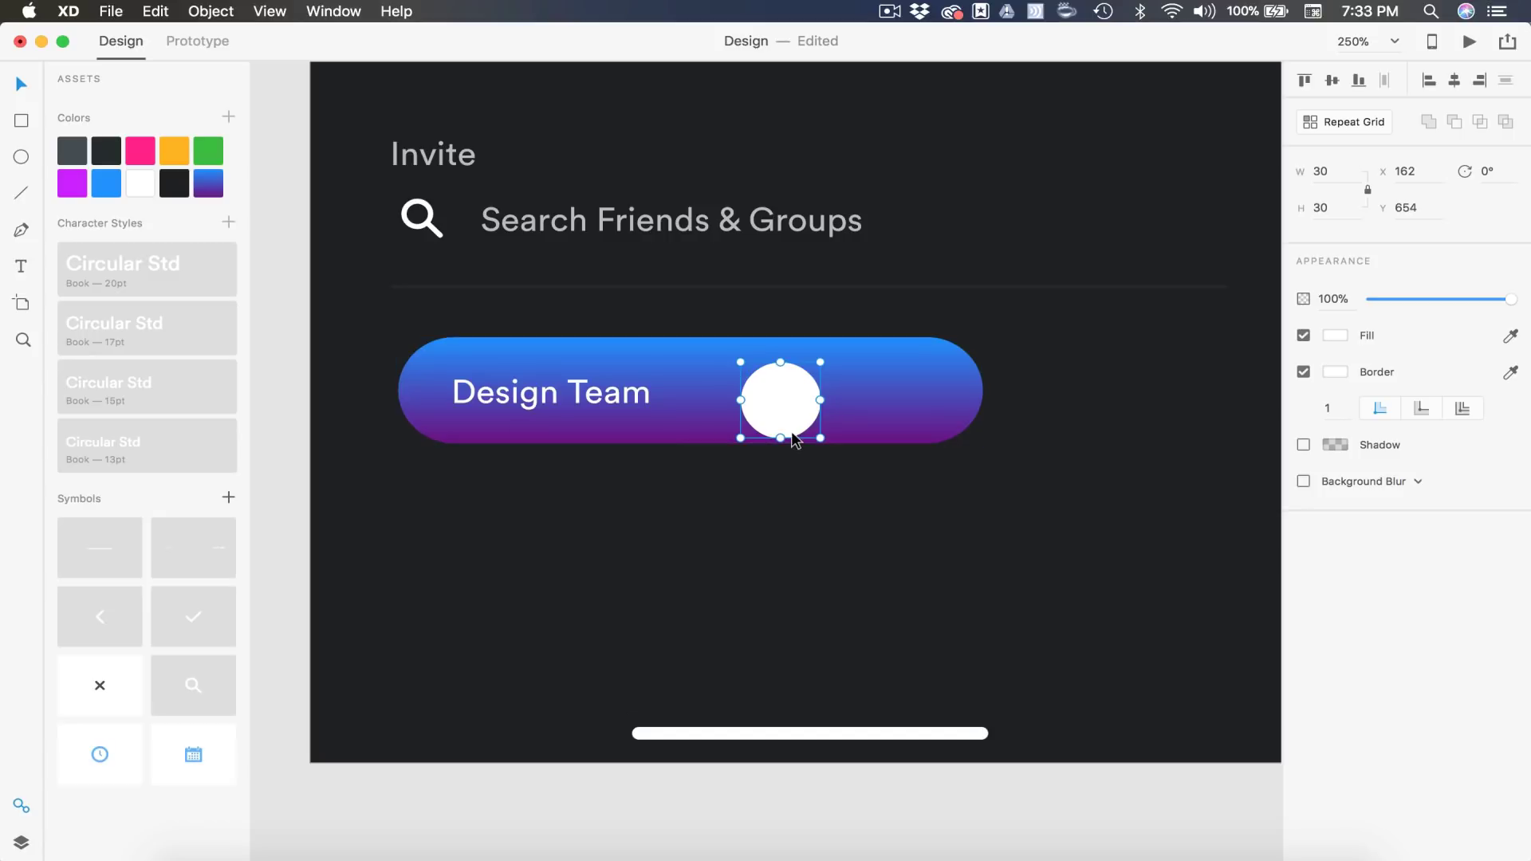
{"action": "left_click_drag", "start_coordinate": [787, 398], "coordinate": [931, 387]}
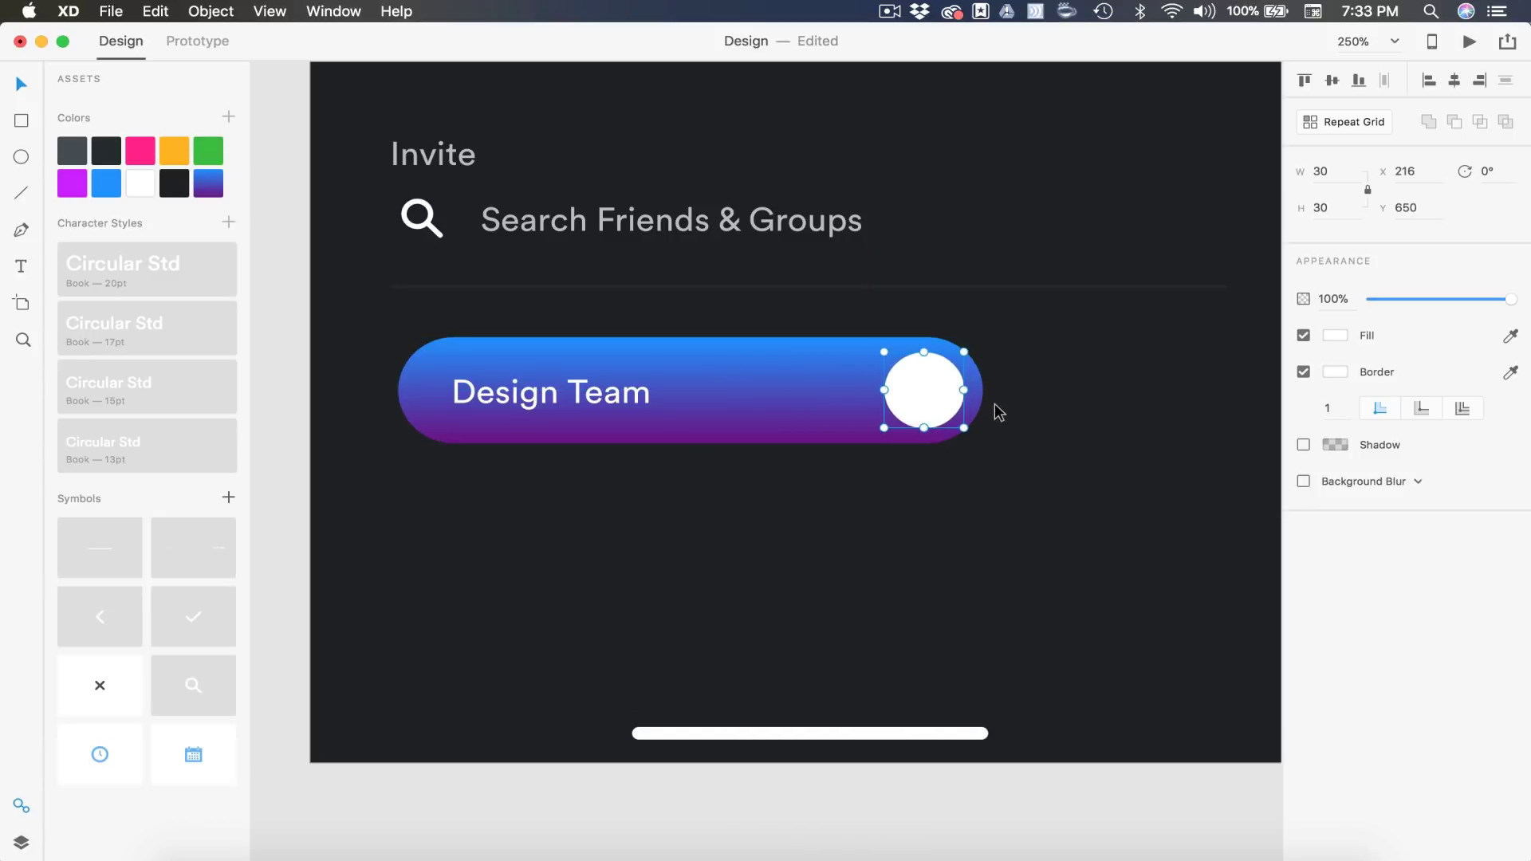
Duplicate the circle twice to its left, making a row of three along the pill.
{"action": "scroll", "coordinate": [940, 428], "scroll_direction": "down", "scroll_amount": 3}
{"action": "left_click_drag", "start_coordinate": [802, 431], "coordinate": [755, 433]}
{"action": "left_click_drag", "start_coordinate": [754, 433], "coordinate": [703, 433]}
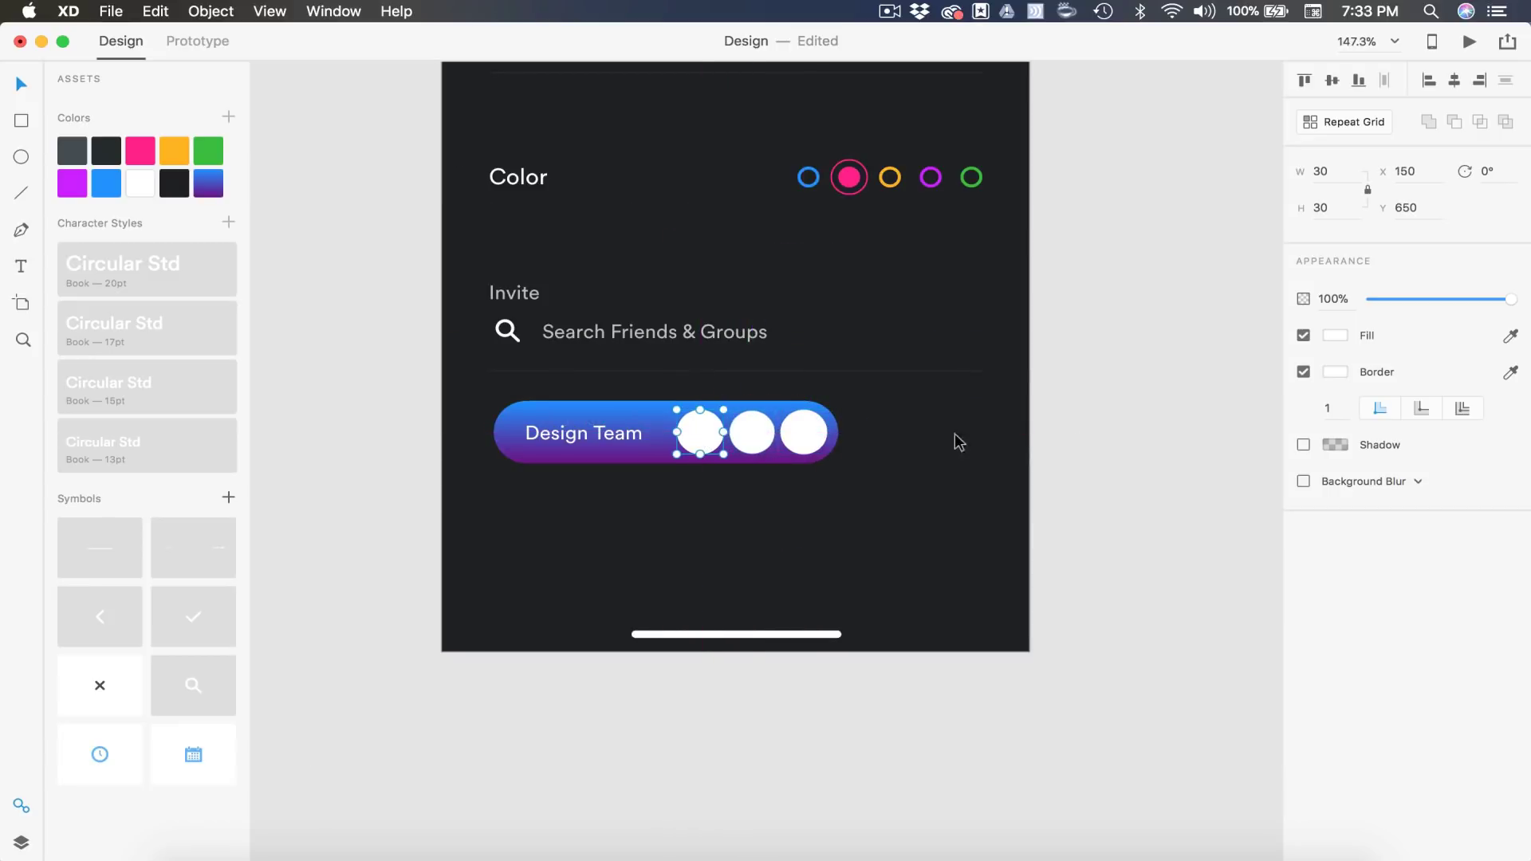
{"action": "left_click", "coordinate": [1174, 433]}
Drop portrait photos into the left and middle circles.
{"action": "left_click_drag", "start_coordinate": [1055, 762], "coordinate": [700, 432]}
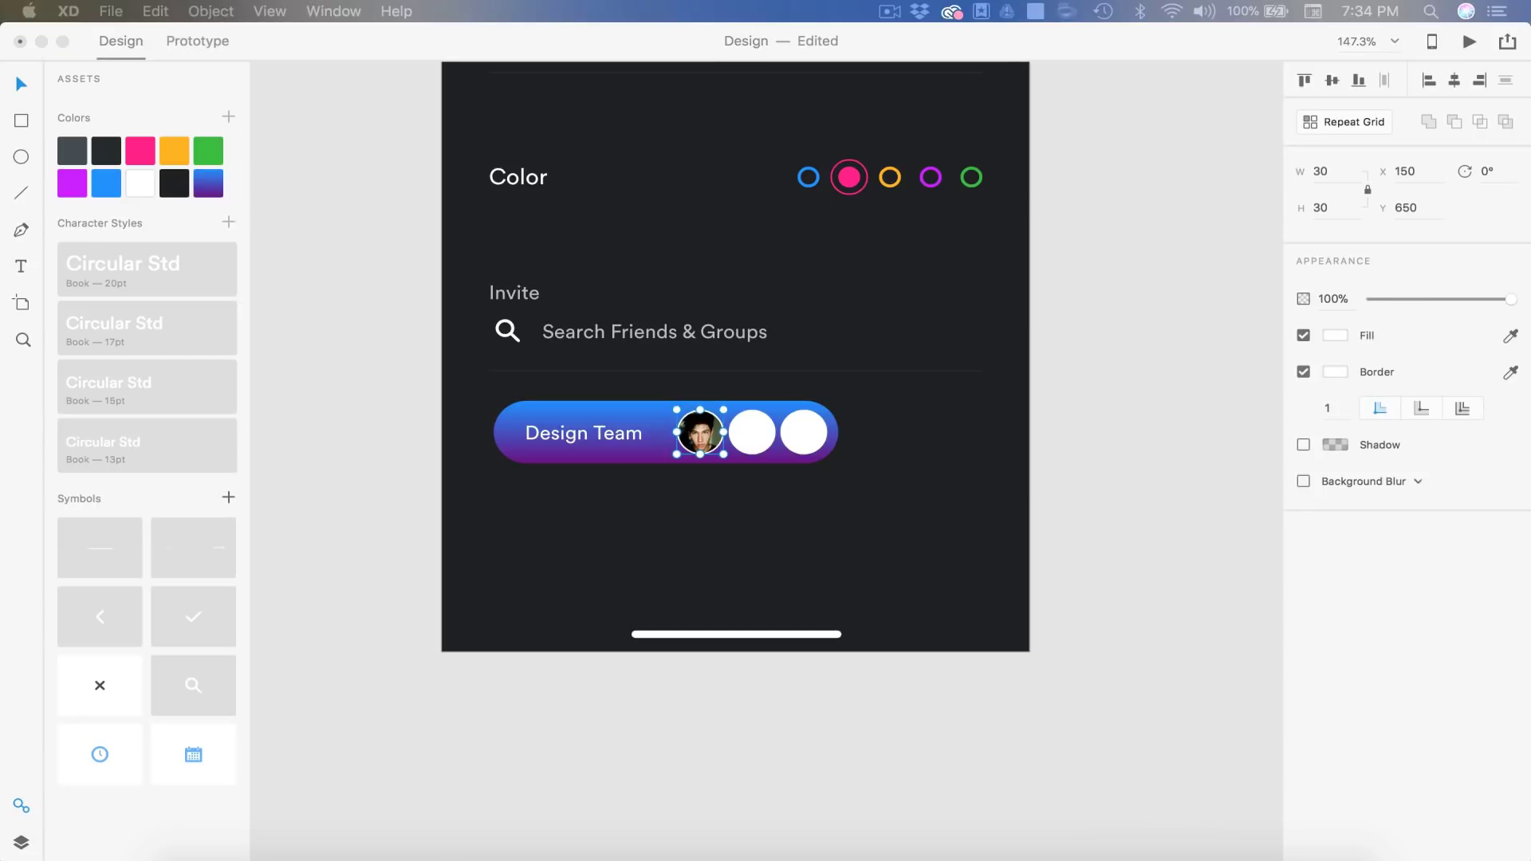
{"action": "left_click_drag", "start_coordinate": [1055, 762], "coordinate": [752, 433]}
{"action": "scroll", "coordinate": [807, 330], "scroll_direction": "up", "scroll_amount": 5}
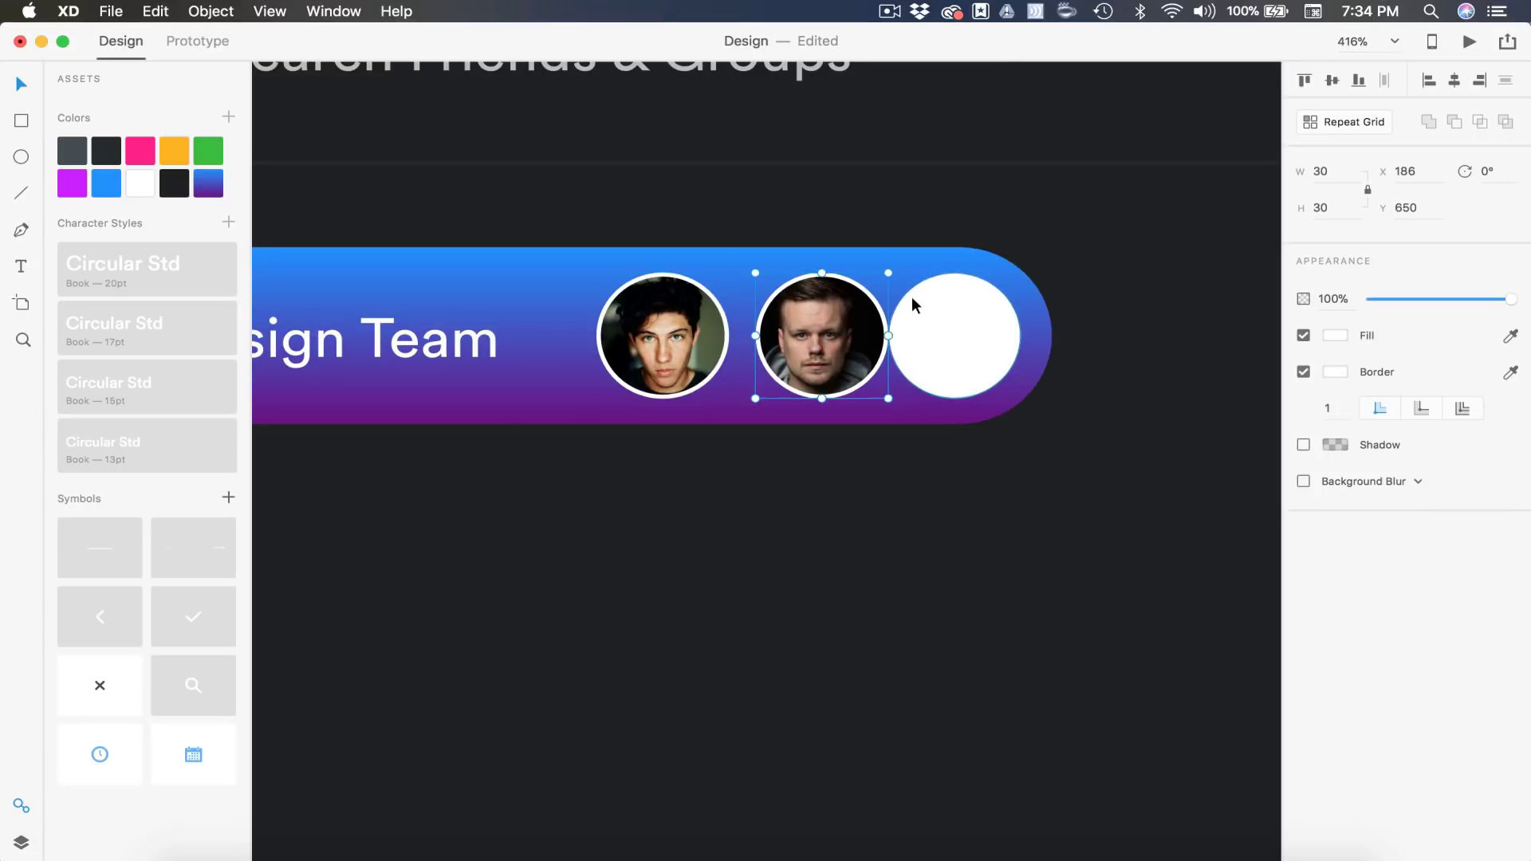
Overlap the photo circles slightly, sending the left photo behind the middle one.
{"action": "key", "text": "Right"}
{"action": "key", "text": "Right"}
{"action": "key", "text": "Right"}
{"action": "key", "text": "Right"}
{"action": "key", "text": "Right"}
{"action": "key", "text": "Right"}
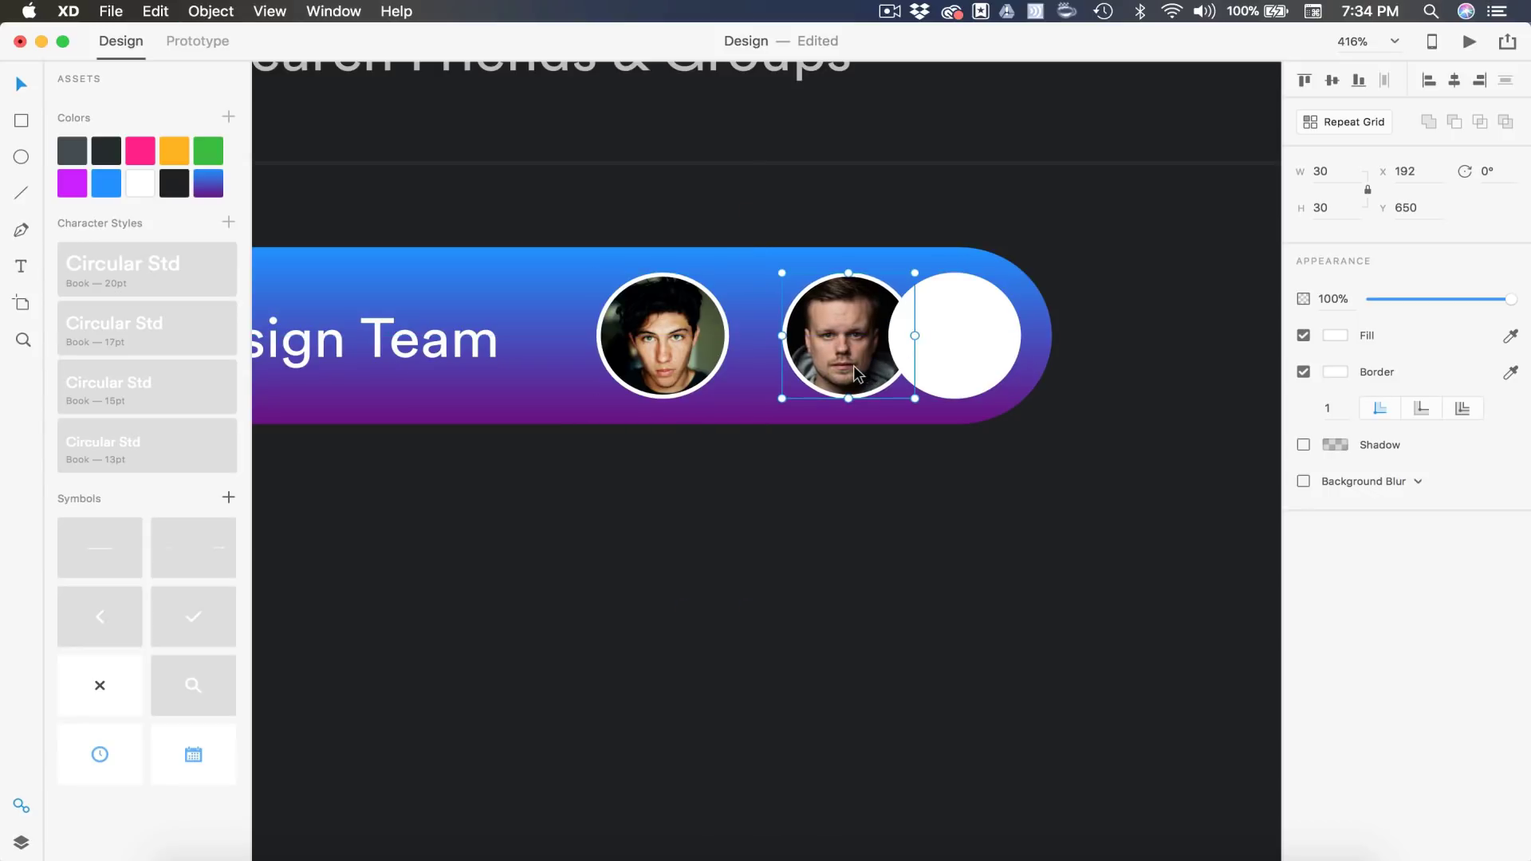
{"action": "left_click_drag", "start_coordinate": [656, 338], "coordinate": [705, 340]}
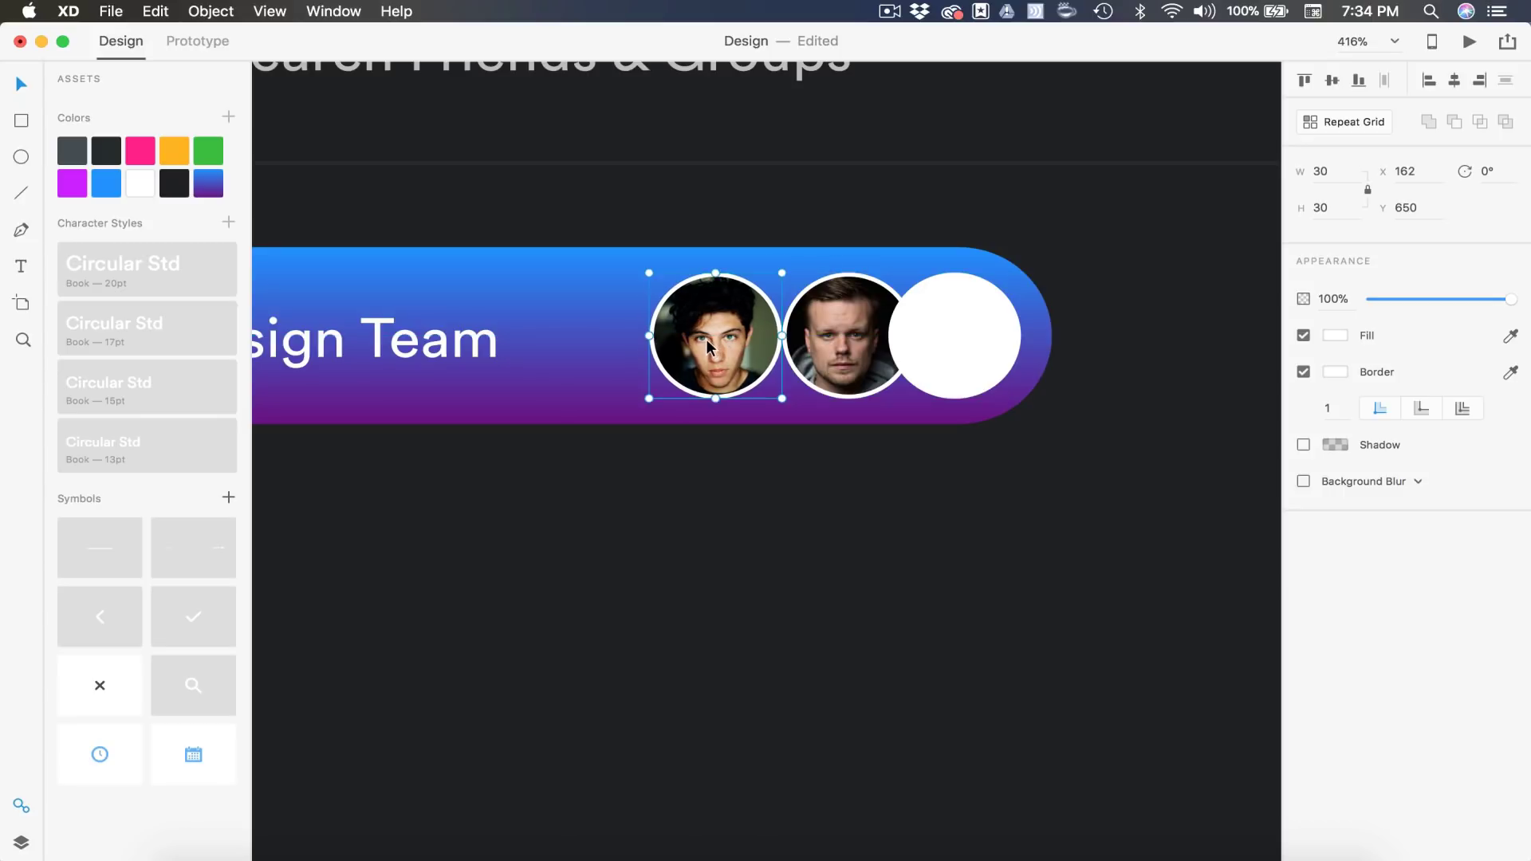
{"action": "key", "text": "Right"}
{"action": "key", "text": "Right"}
{"action": "key", "text": "Right"}
{"action": "key", "text": "Right"}
{"action": "key", "text": "Right"}
{"action": "key", "text": "Right"}
{"action": "key", "text": "Right"}
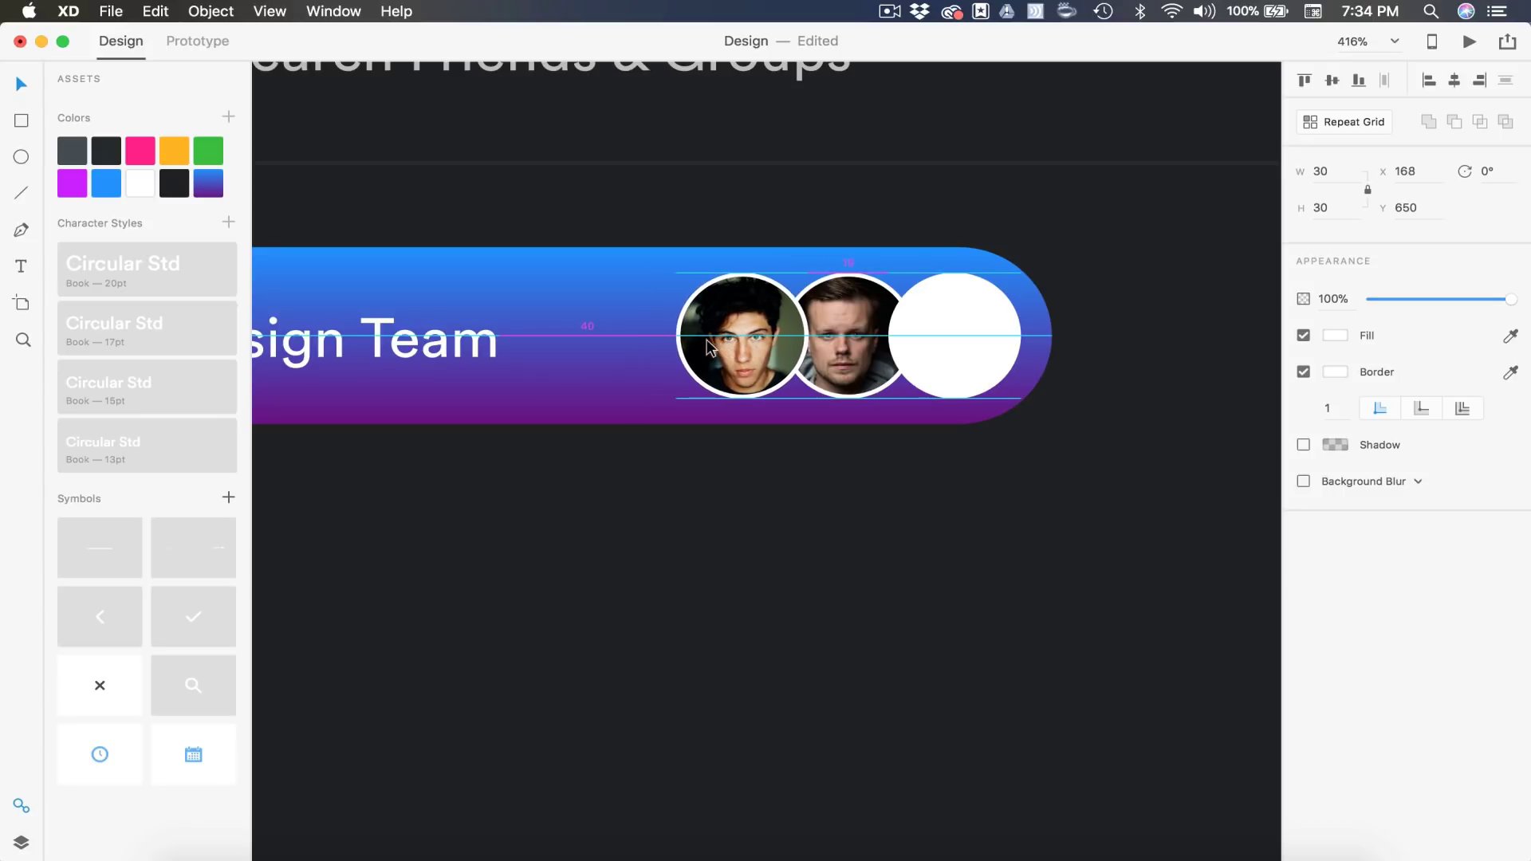
{"action": "key", "text": "super+bracketleft"}
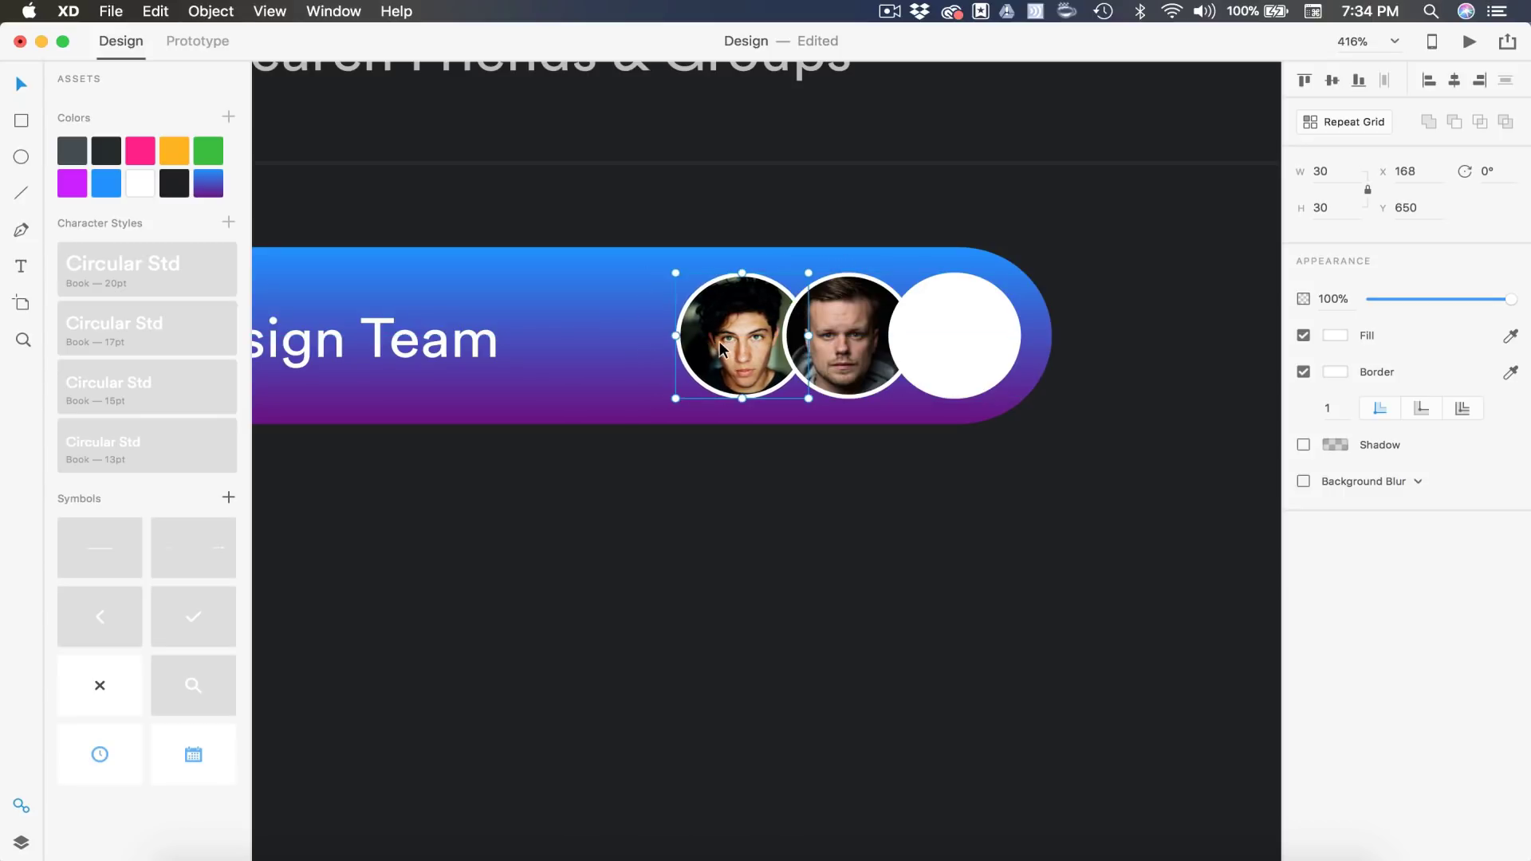
{"action": "scroll", "coordinate": [909, 501], "scroll_direction": "right", "scroll_amount": 2}
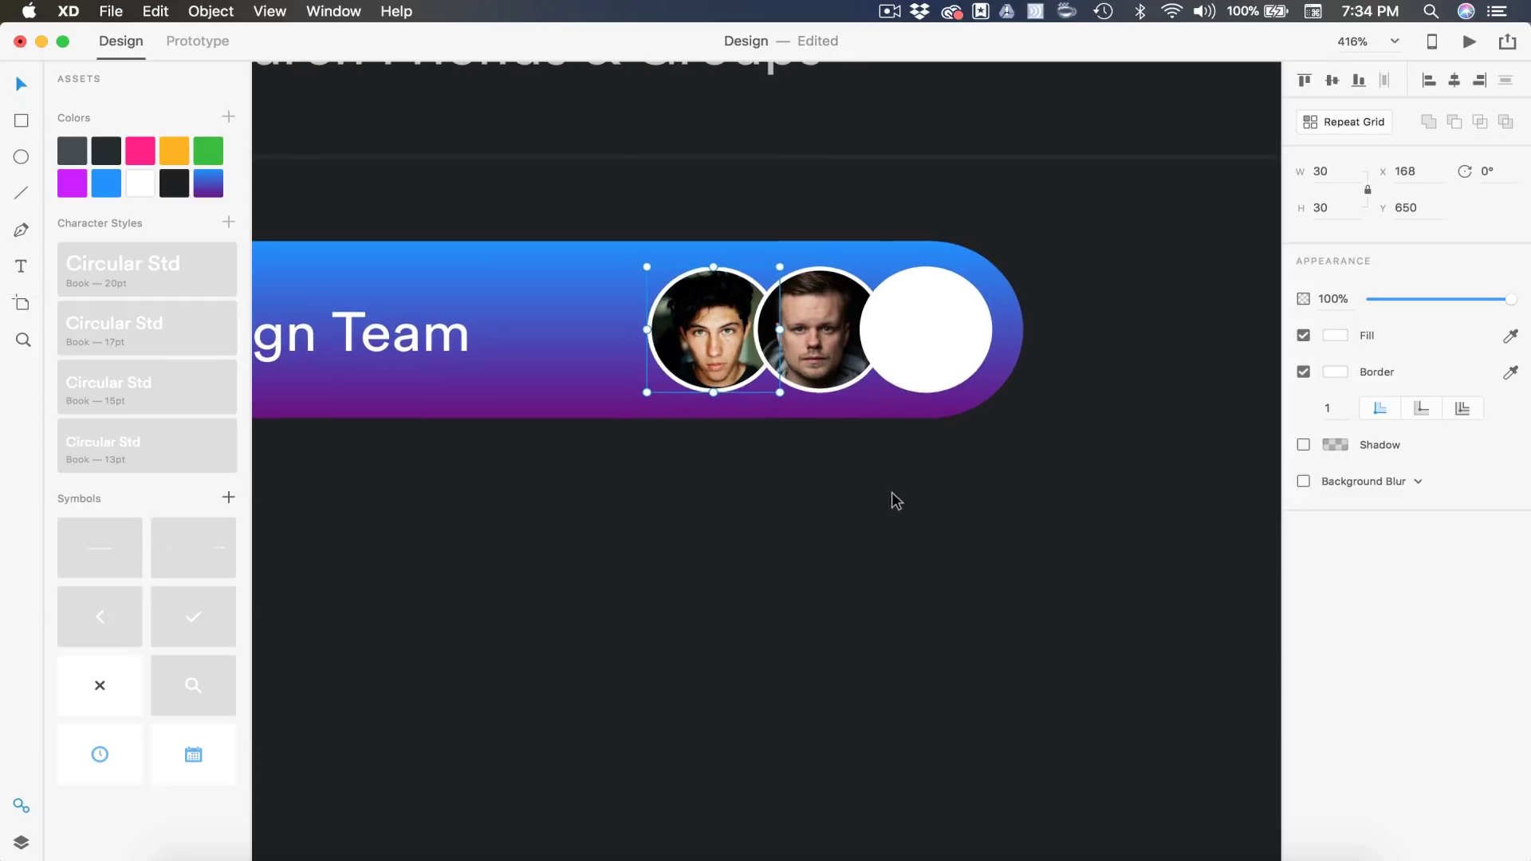
{"action": "left_click", "coordinate": [927, 323]}
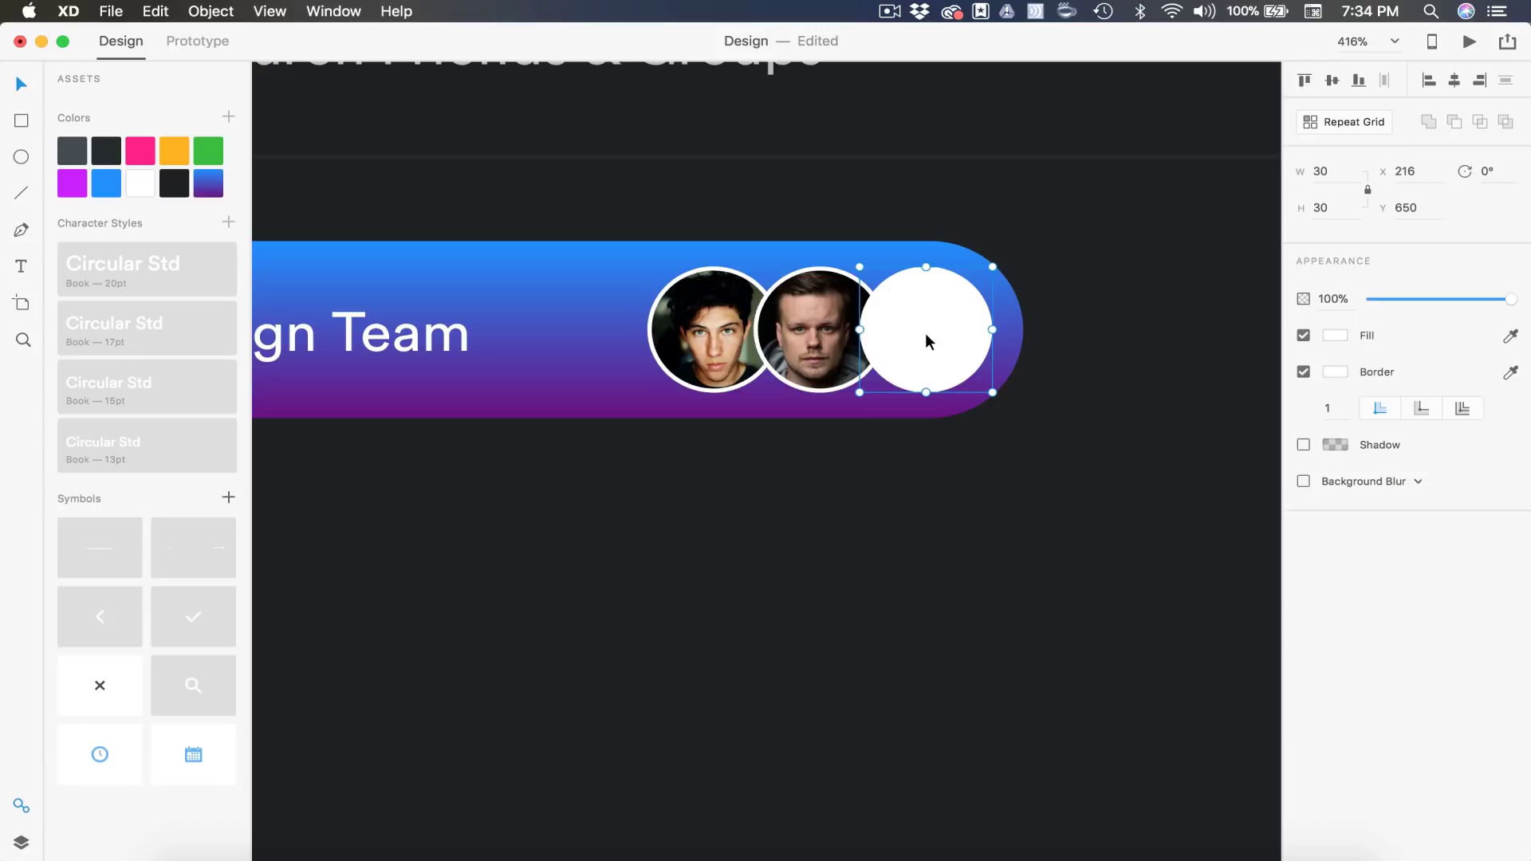
{"action": "scroll", "coordinate": [925, 333], "scroll_direction": "down", "scroll_amount": 2}
{"action": "scroll", "coordinate": [922, 352], "scroll_direction": "left", "scroll_amount": 2}
Add a blue 13 pt '4+' text label centred inside the plain white circle.
{"action": "key", "text": "t"}
{"action": "left_click", "coordinate": [990, 353]}
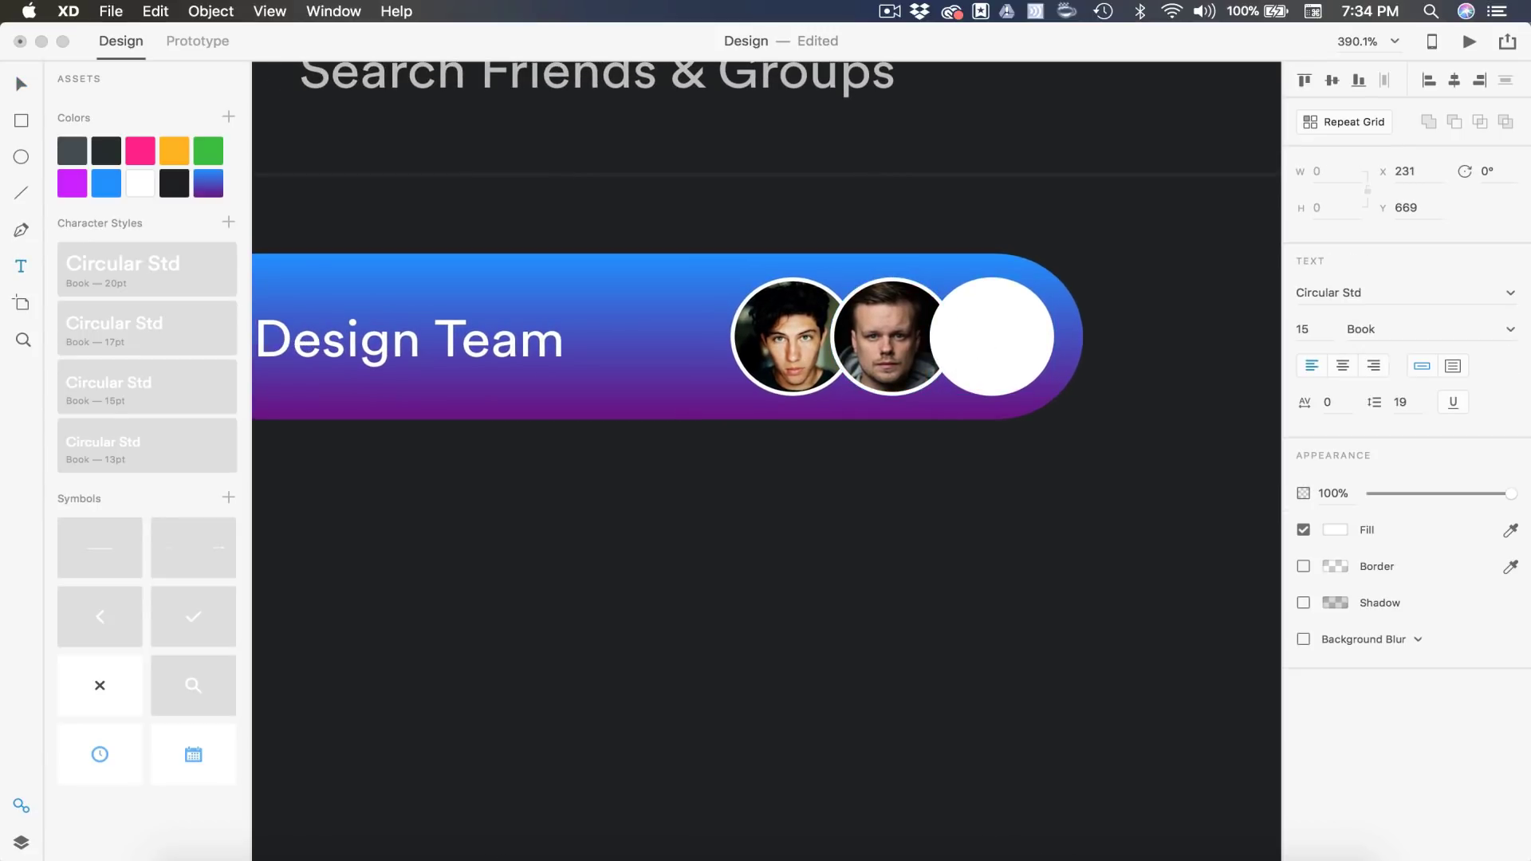
{"action": "type", "text": "4+"}
{"action": "key", "text": "super+a"}
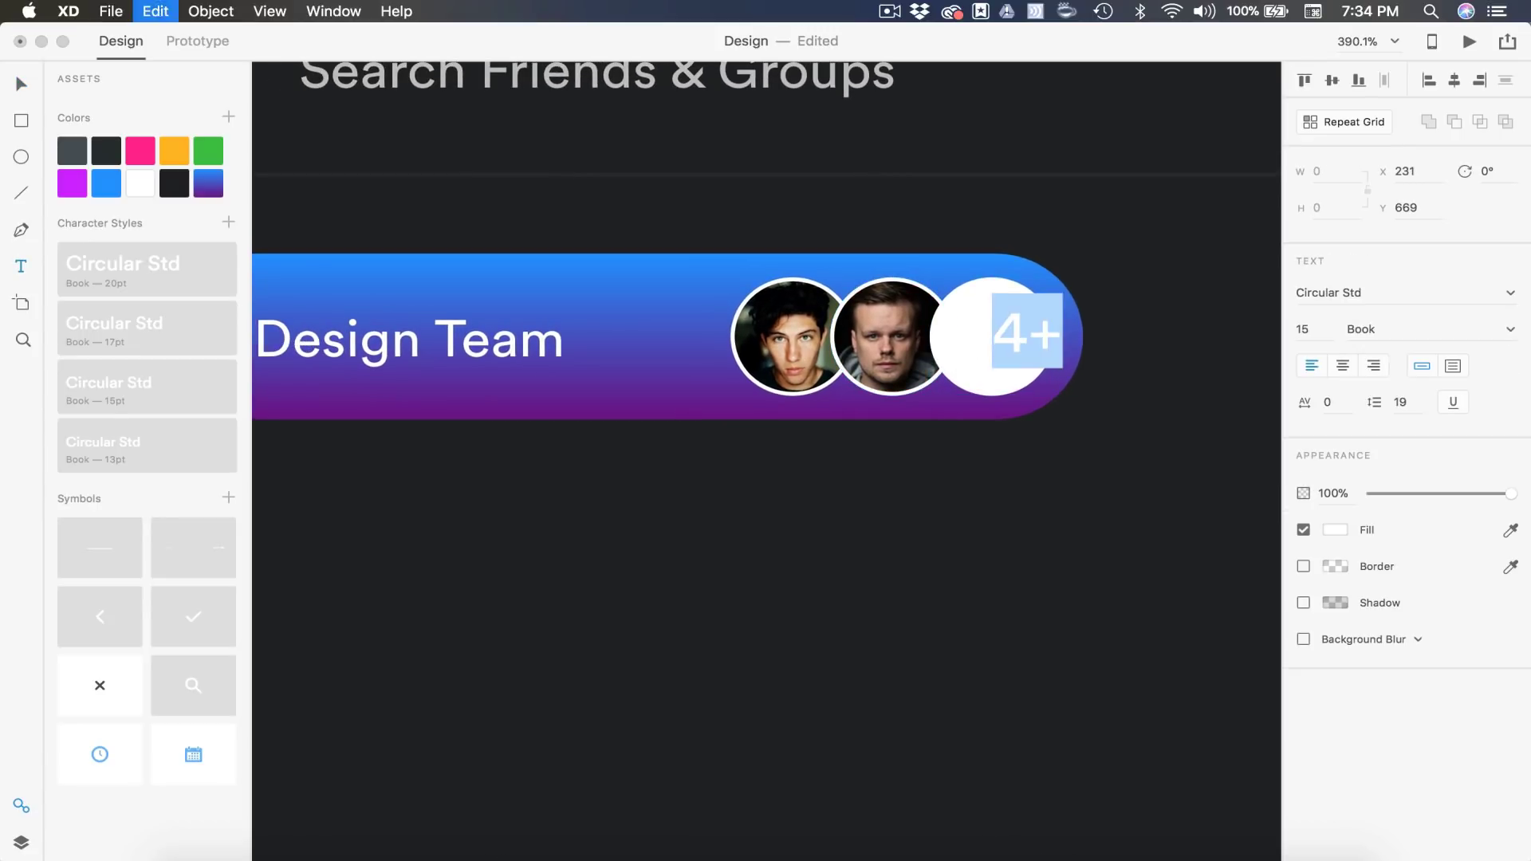
{"action": "left_click", "coordinate": [101, 188]}
{"action": "key", "text": "Escape"}
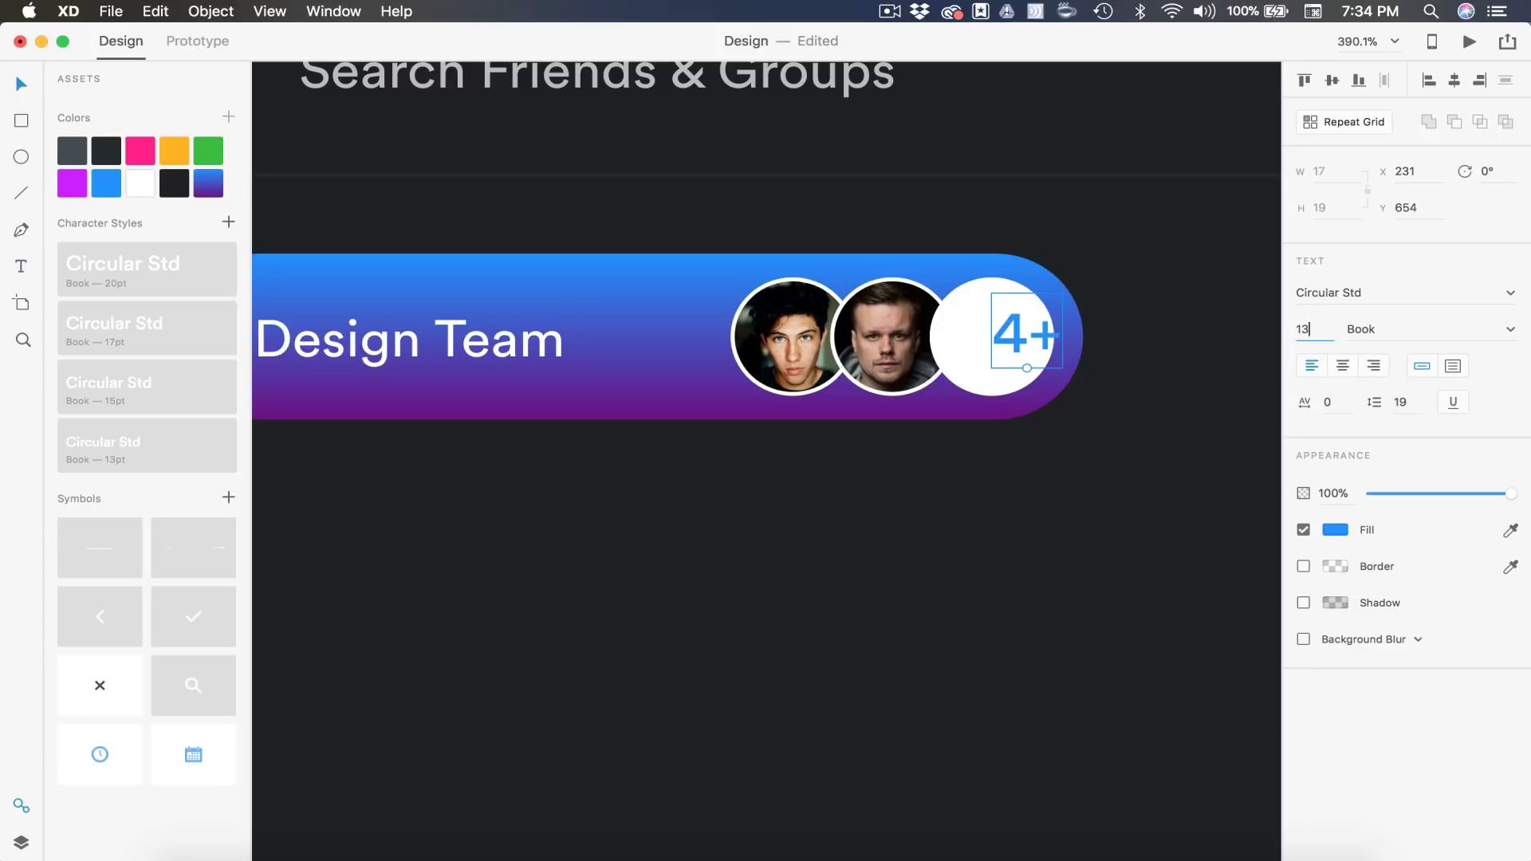
{"action": "type", "text": "13"}
{"action": "key", "text": "Return"}
{"action": "left_click_drag", "start_coordinate": [1032, 342], "coordinate": [1005, 344]}
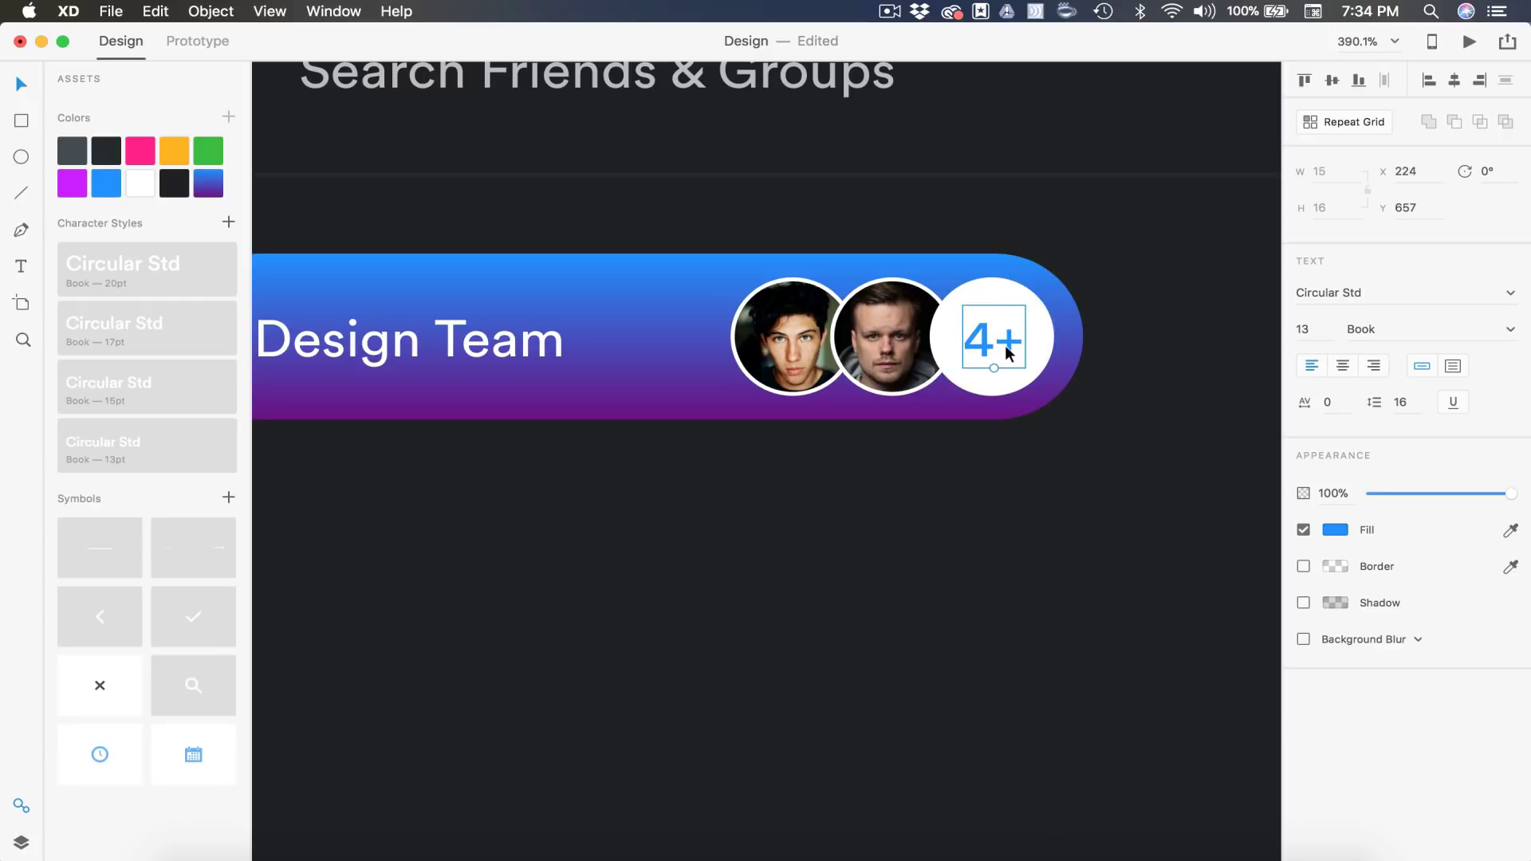
{"action": "left_click", "coordinate": [1051, 530]}
{"action": "scroll", "coordinate": [1051, 531], "scroll_direction": "down", "scroll_amount": 10}
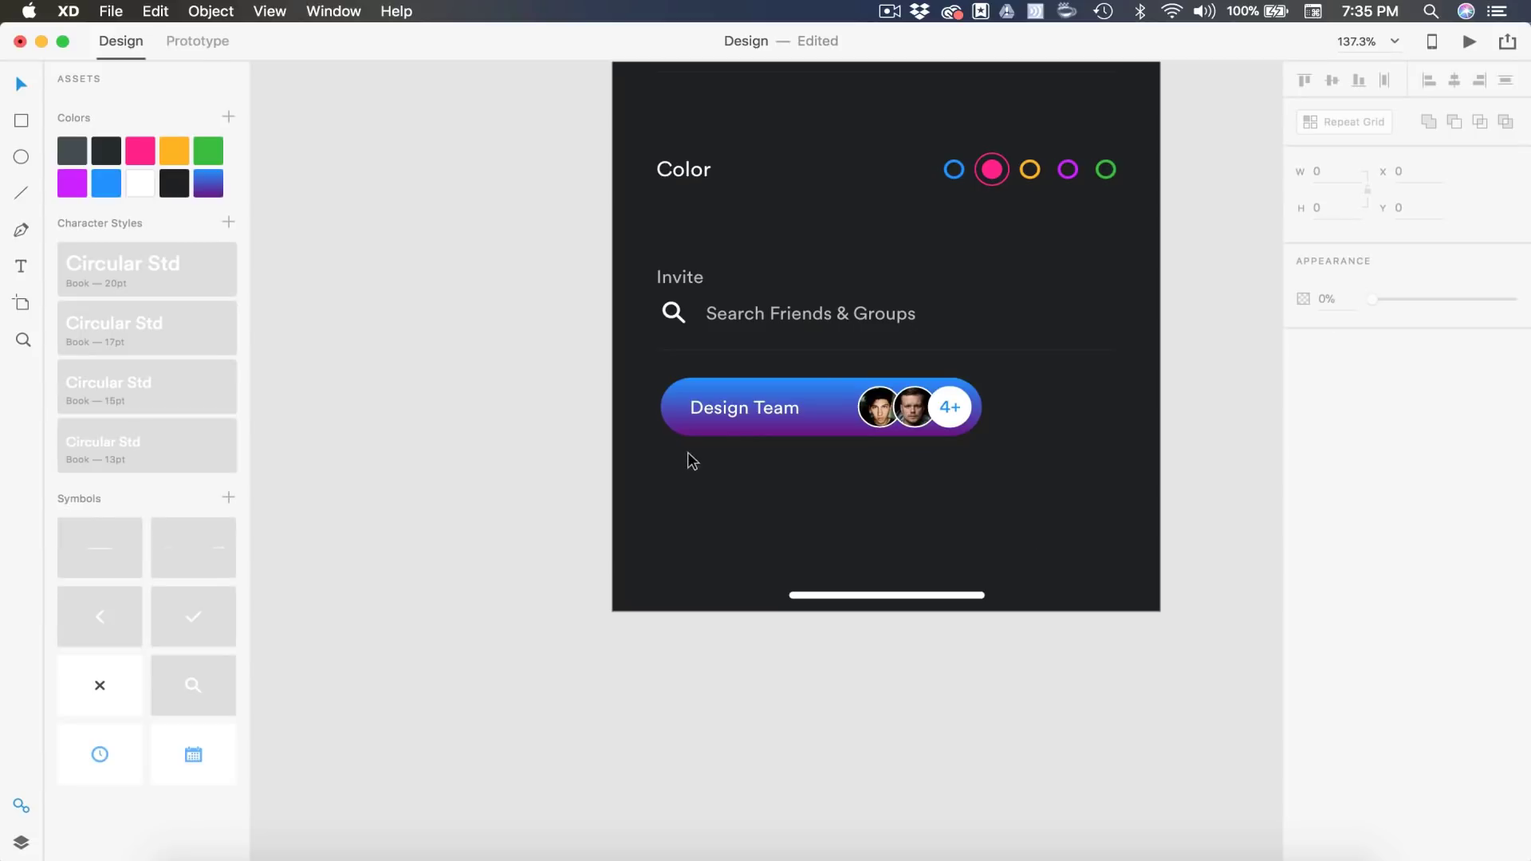
Re-angle the pill's gradient to run horizontally, purple on the left to blue on the right.
{"action": "scroll", "coordinate": [800, 504], "scroll_direction": "right", "scroll_amount": 5}
{"action": "left_click", "coordinate": [727, 430]}
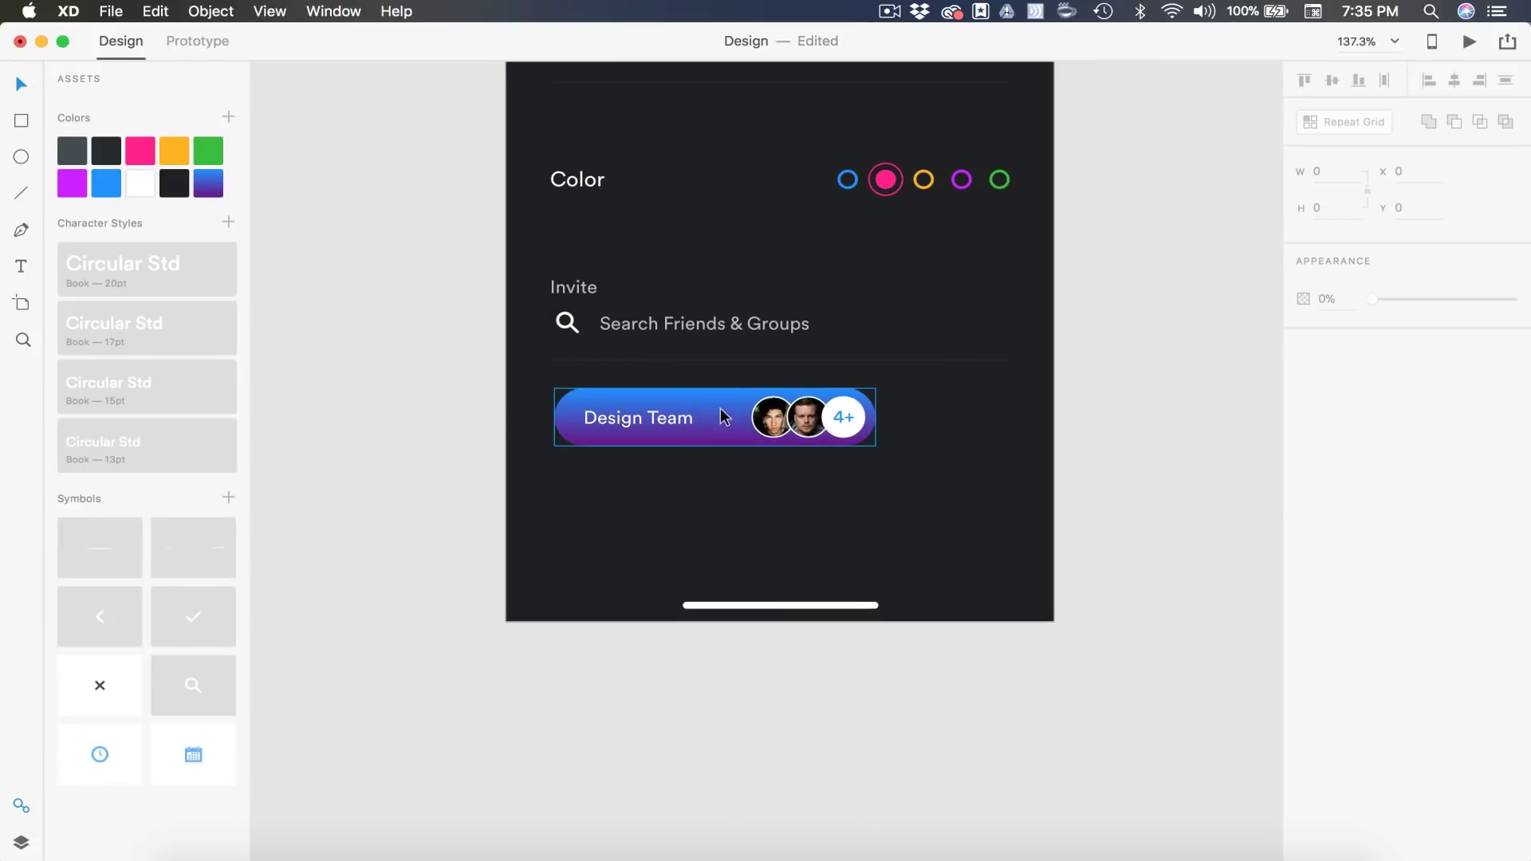
{"action": "left_click", "coordinate": [720, 411]}
{"action": "left_click", "coordinate": [1333, 371]}
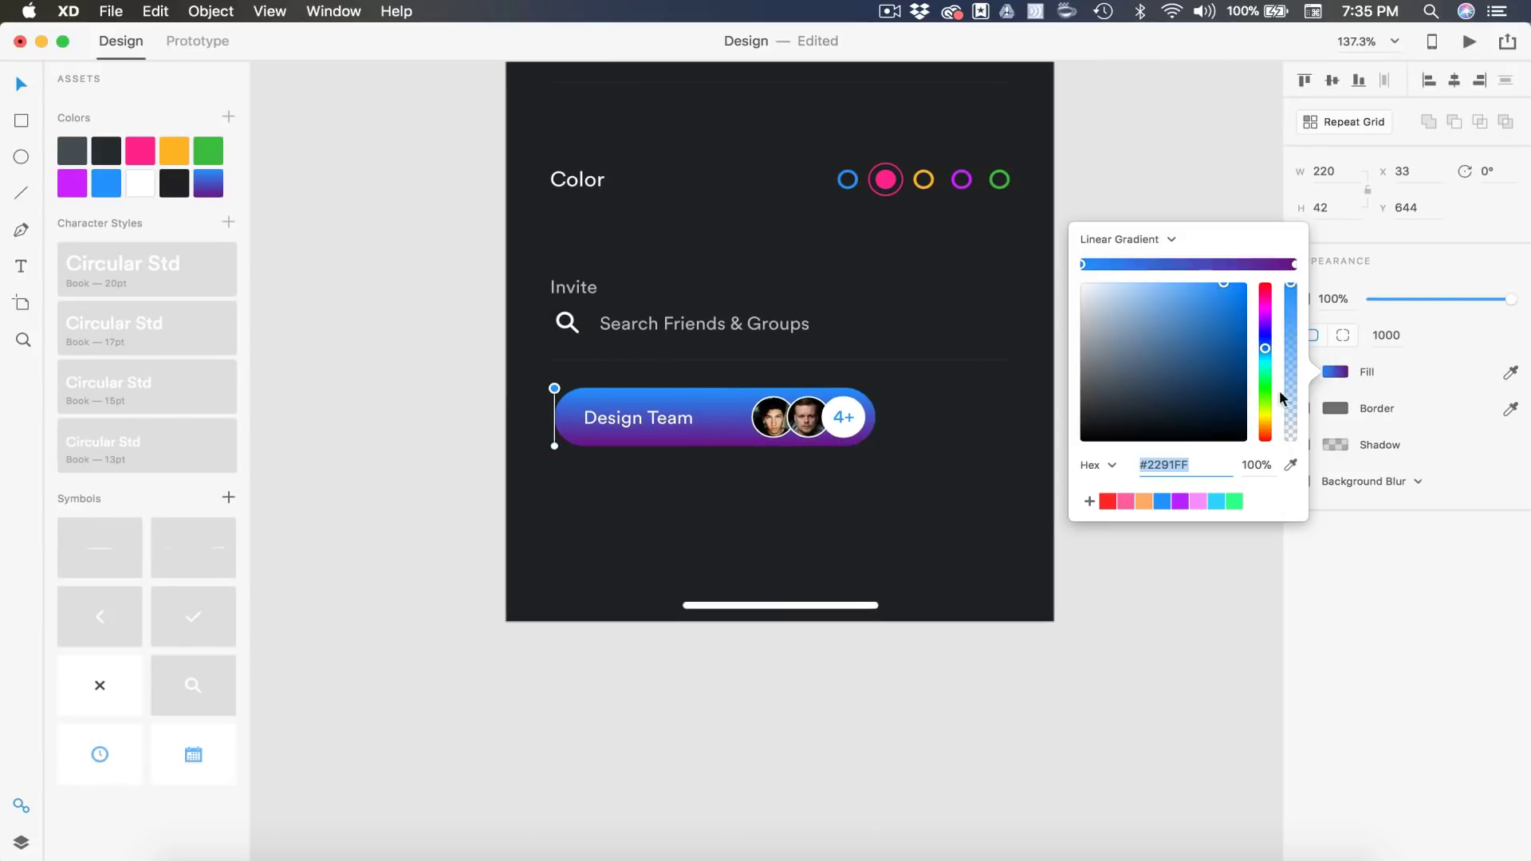
{"action": "left_click_drag", "start_coordinate": [554, 389], "coordinate": [875, 447]}
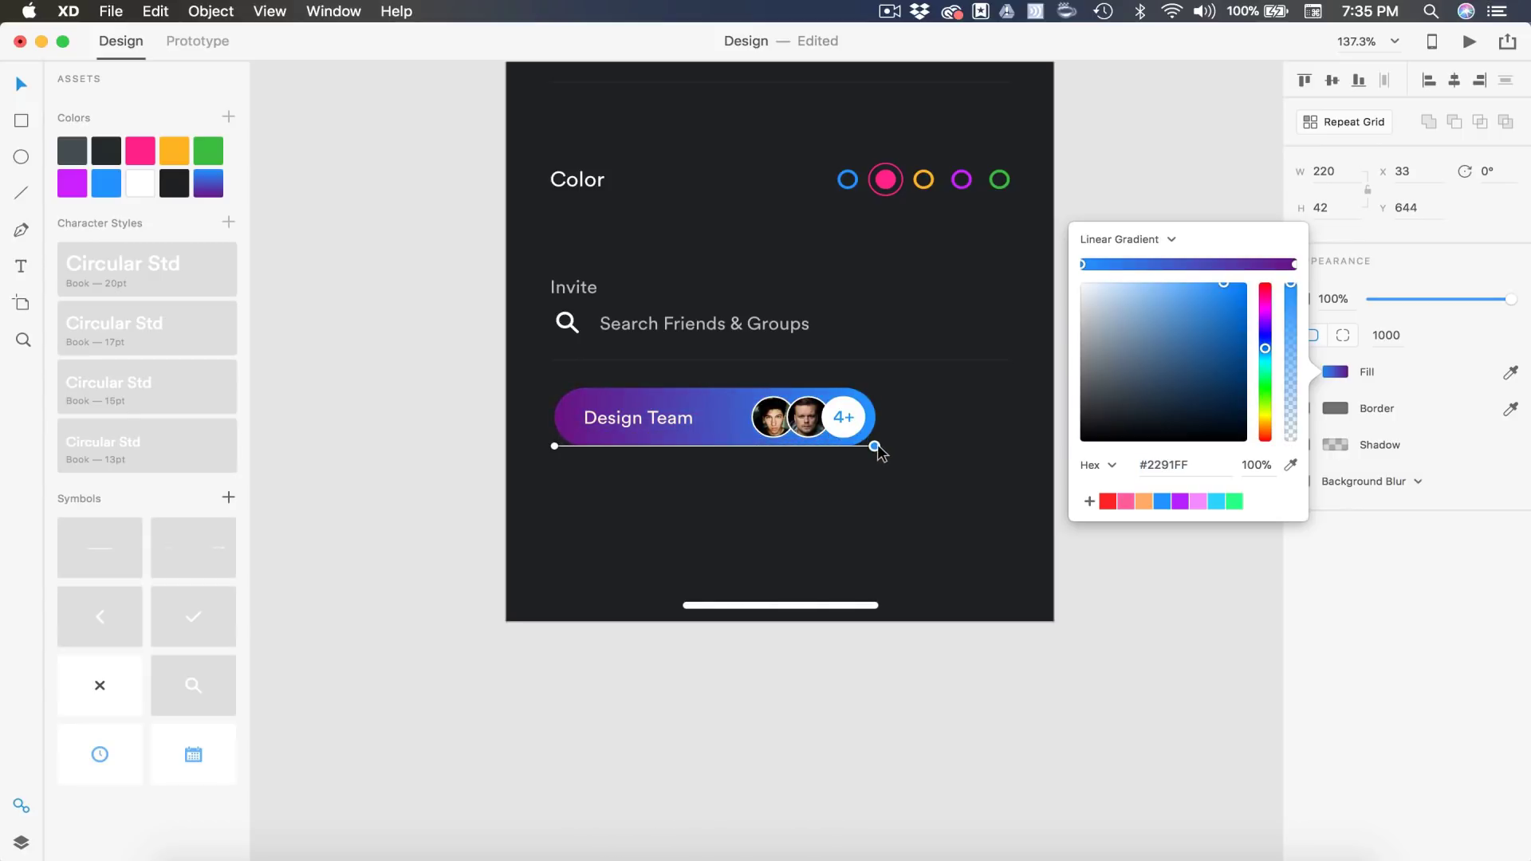
{"action": "left_click", "coordinate": [838, 482]}
{"action": "scroll", "coordinate": [838, 482], "scroll_direction": "down", "scroll_amount": 5}
{"action": "scroll", "coordinate": [838, 482], "scroll_direction": "right", "scroll_amount": 2}
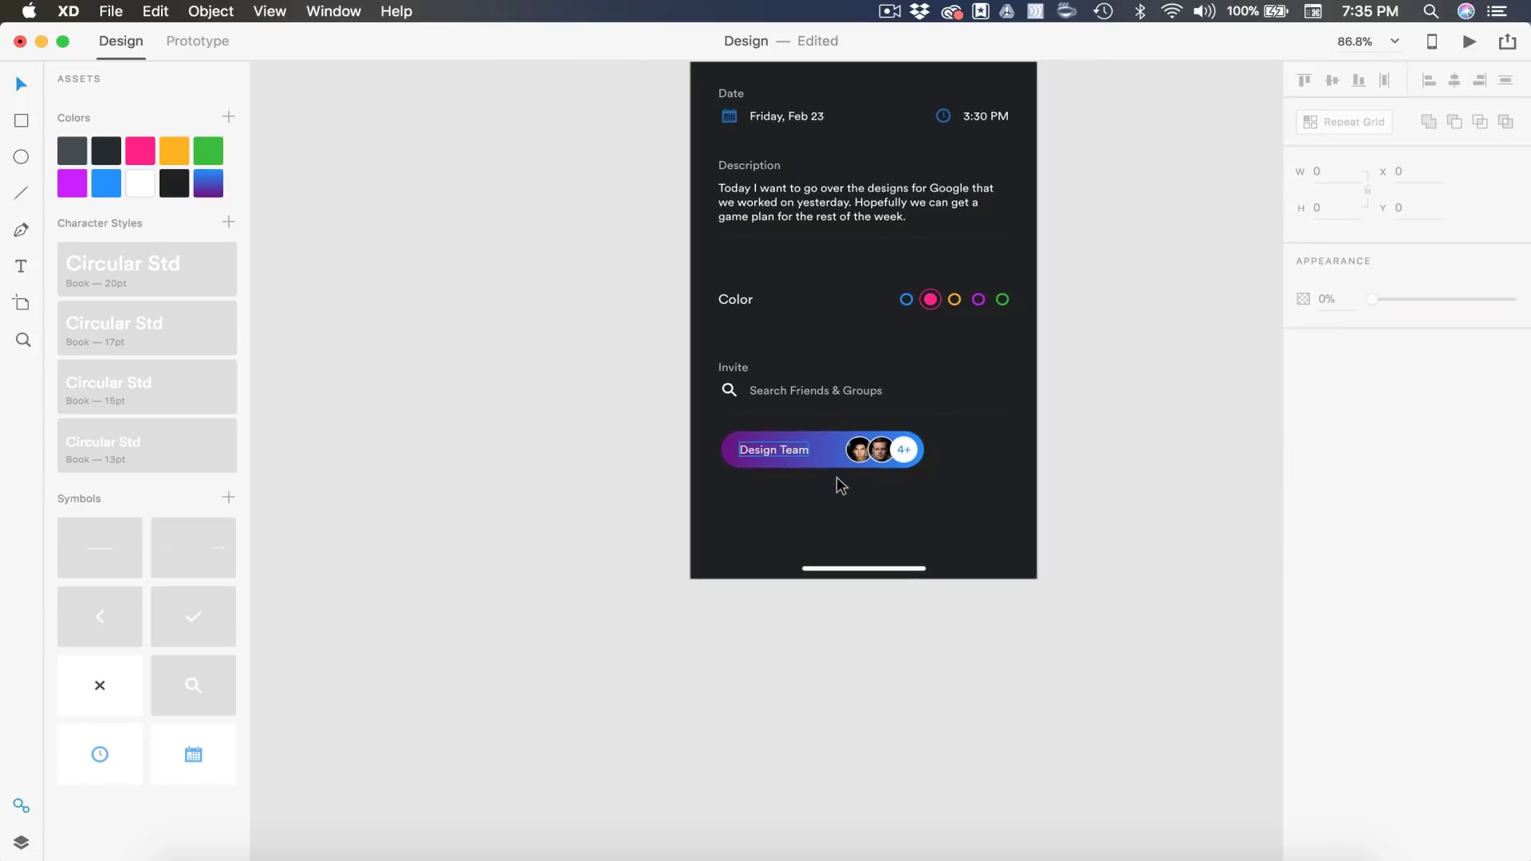
Group the Design Team pill with its label and avatar circles.
{"action": "left_click_drag", "start_coordinate": [974, 504], "coordinate": [680, 433]}
{"action": "key", "text": "super+g"}
{"action": "left_click", "coordinate": [858, 489]}
{"action": "scroll", "coordinate": [858, 489], "scroll_direction": "right", "scroll_amount": 2}
{"action": "scroll", "coordinate": [877, 493], "scroll_direction": "up", "scroll_amount": 5}
{"action": "left_click", "coordinate": [547, 434]}
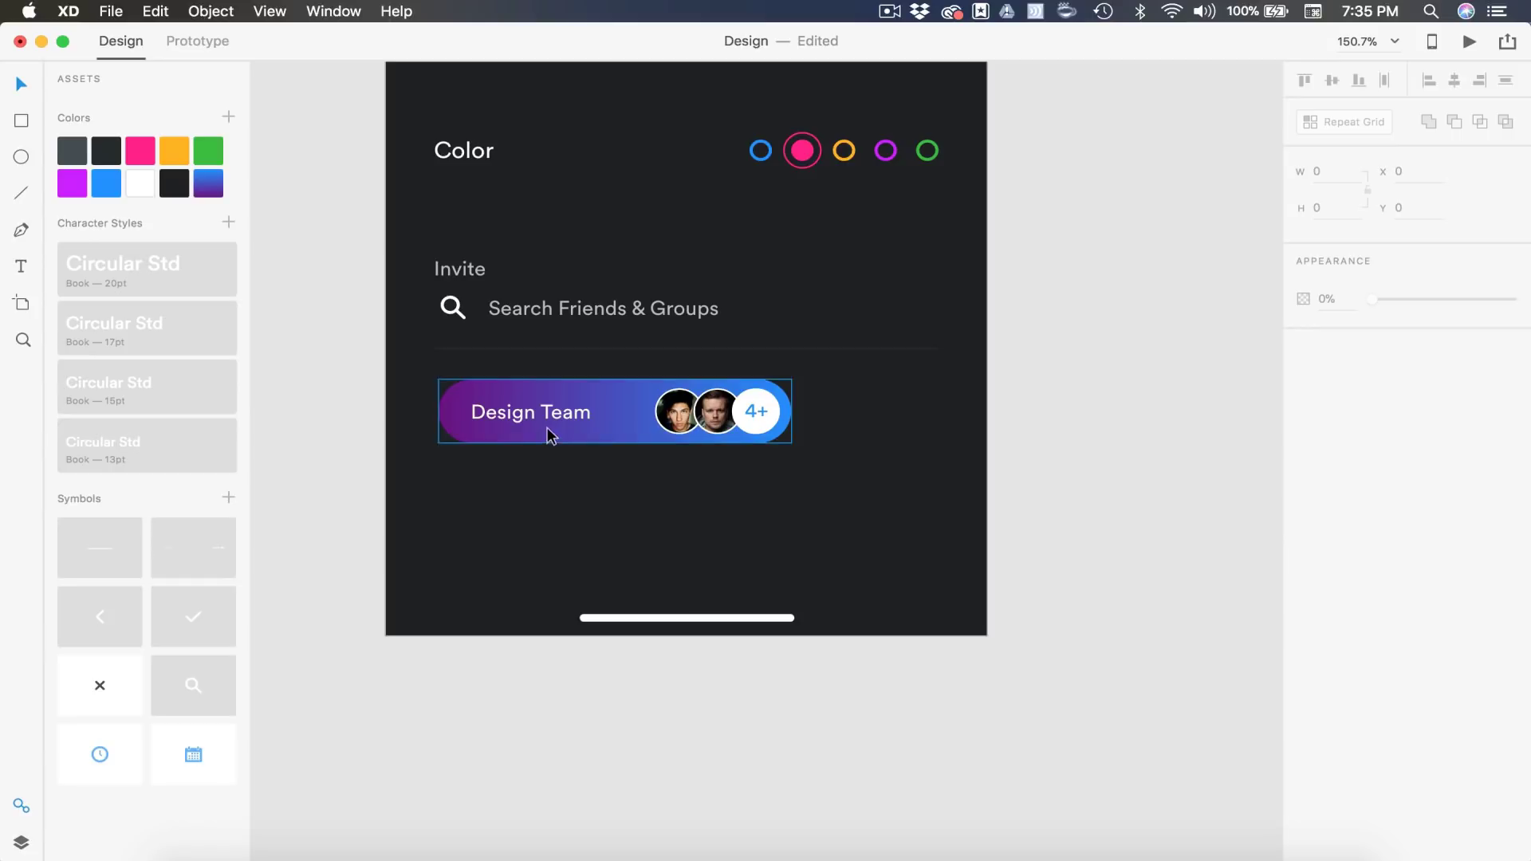
Draw a 42 × 42 circle just right of the Design Team pill and begin setting its border colour.
{"action": "left_click", "coordinate": [21, 157]}
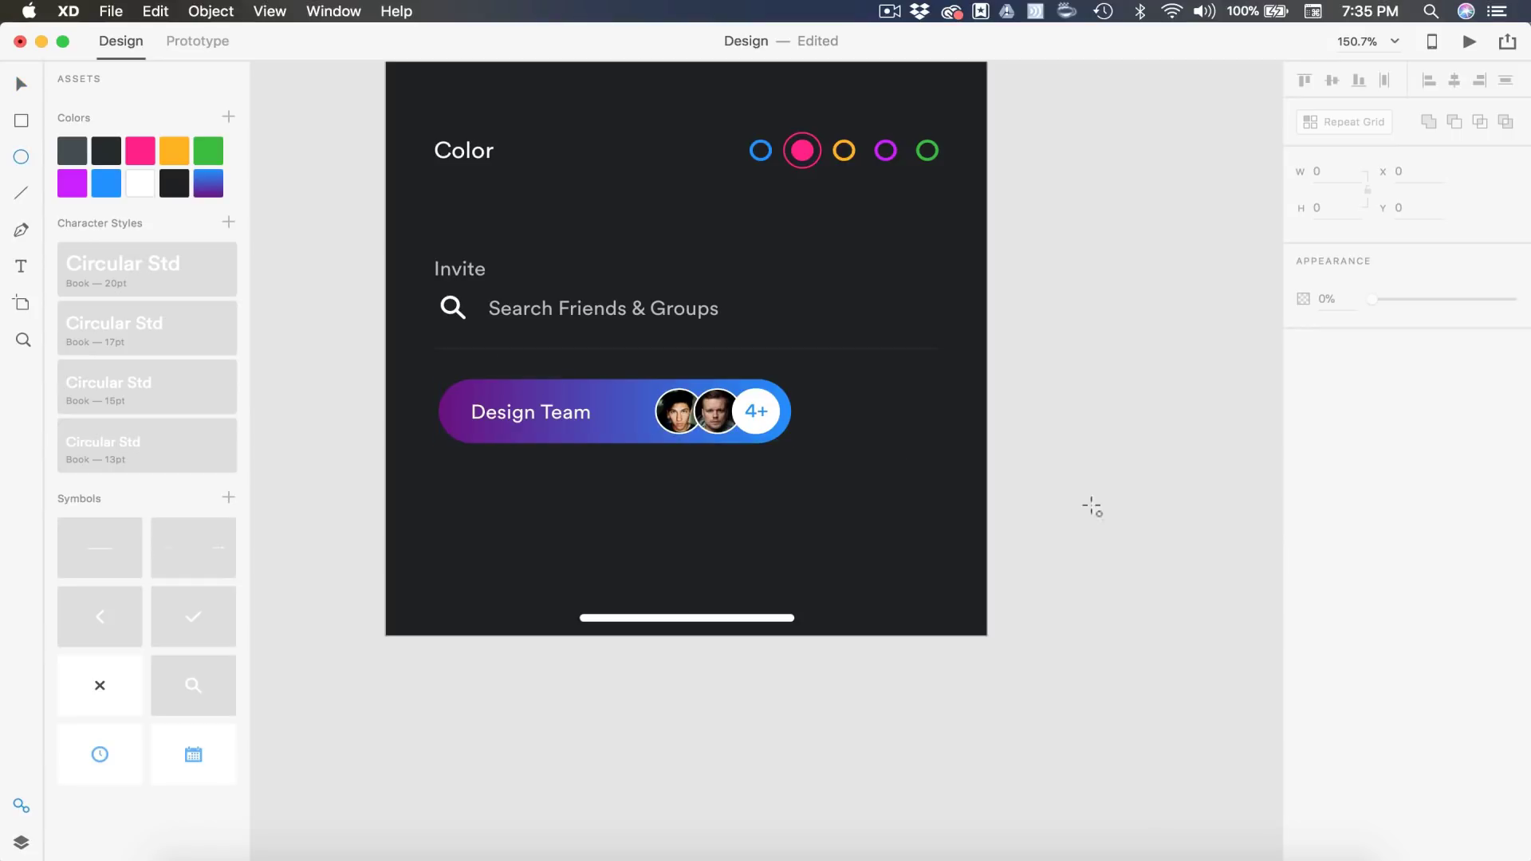
{"action": "left_click_drag", "start_coordinate": [814, 390], "coordinate": [863, 416]}
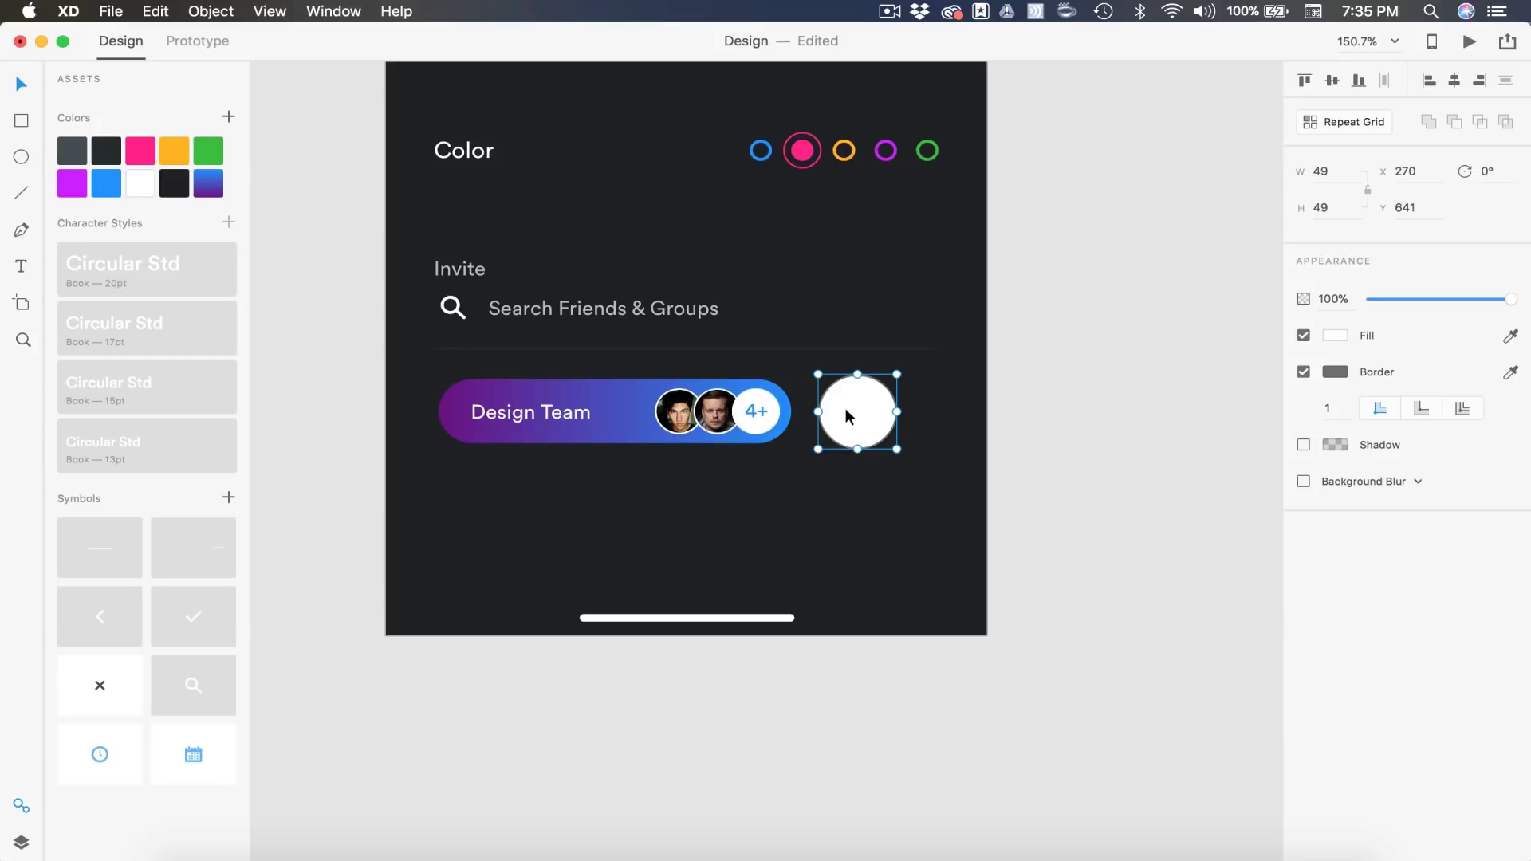
{"action": "mouse_move", "coordinate": [849, 416]}
{"action": "left_mouse_down"}
{"action": "mouse_move", "coordinate": [886, 445]}
{"action": "mouse_move", "coordinate": [829, 421]}
{"action": "left_mouse_up"}
{"action": "key", "text": "shift+Right"}
{"action": "key", "text": "shift+Right"}
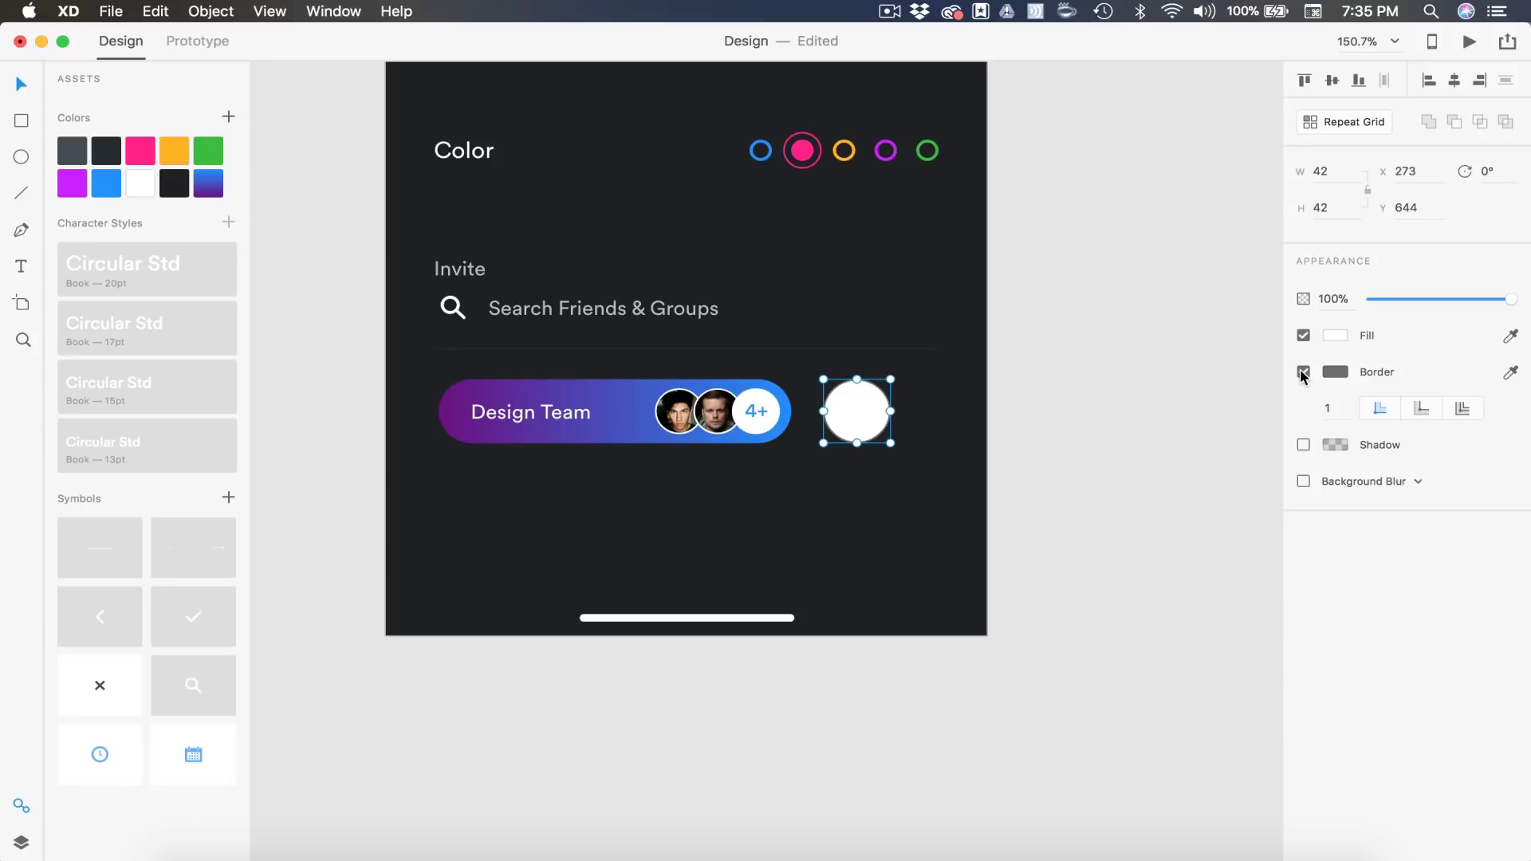
{"action": "left_click", "coordinate": [1334, 375]}
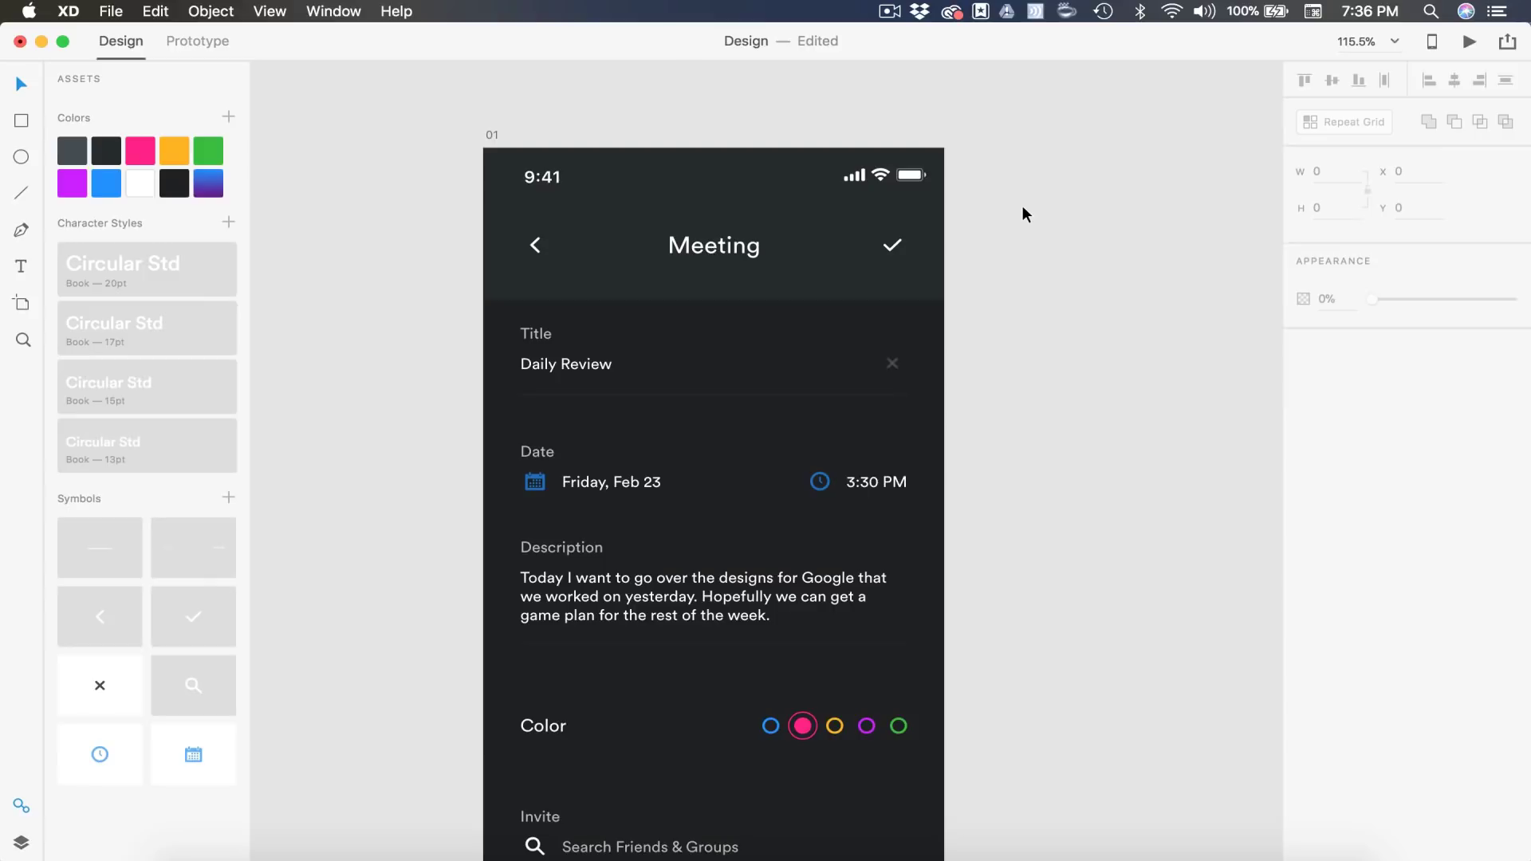
Draw a 40-high rectangle over the header checkmark, keeping it in front.
{"action": "scroll", "coordinate": [1025, 222], "scroll_direction": "down", "scroll_amount": 2}
{"action": "scroll", "coordinate": [1025, 222], "scroll_direction": "down", "scroll_amount": 3}
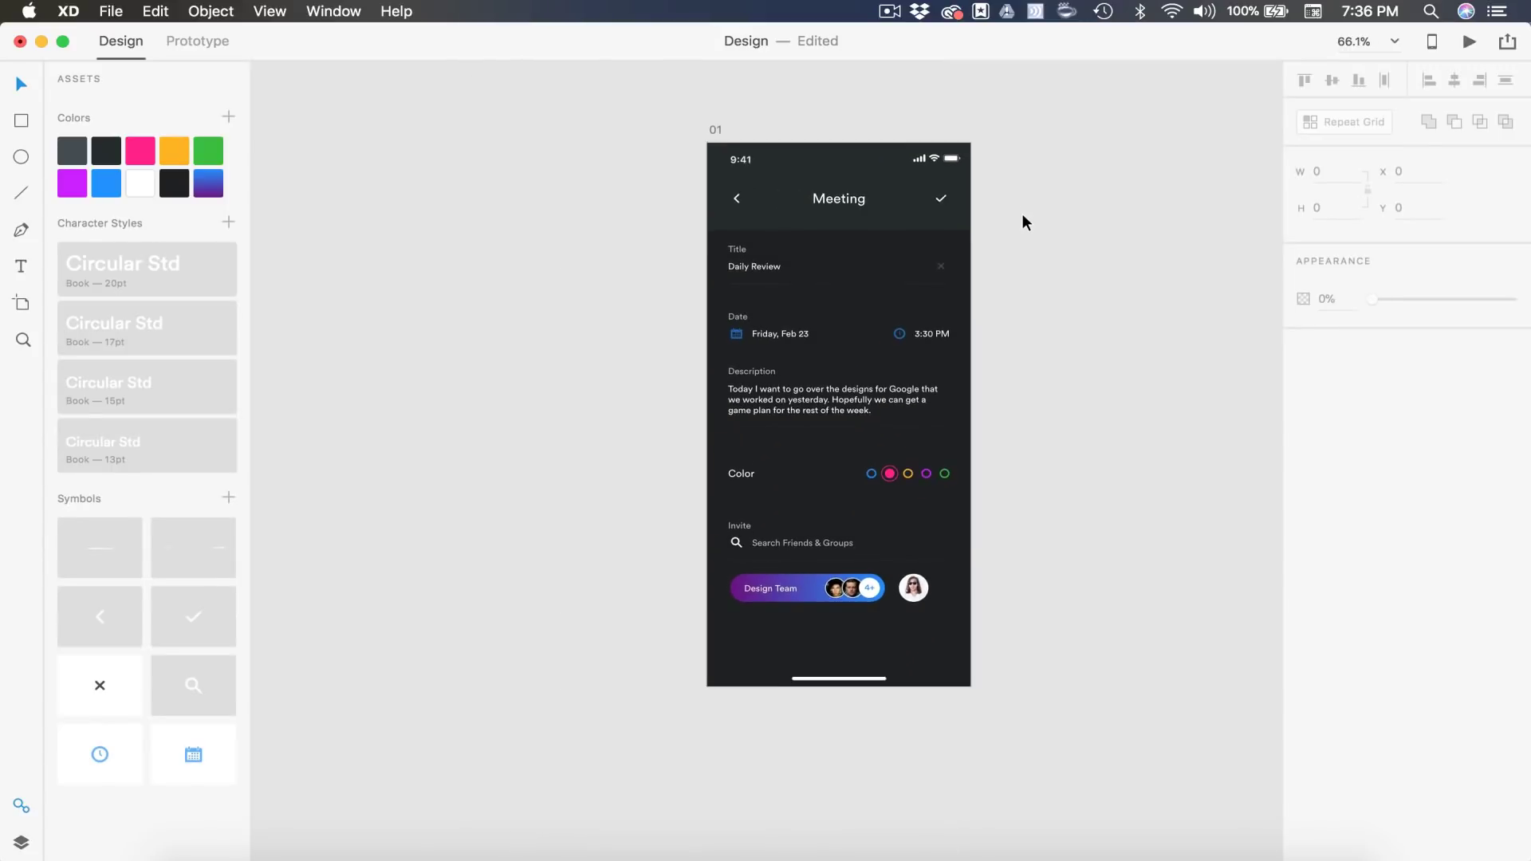
{"action": "scroll", "coordinate": [1024, 222], "scroll_direction": "up", "scroll_amount": 3}
{"action": "scroll", "coordinate": [1024, 222], "scroll_direction": "up", "scroll_amount": 3}
{"action": "scroll", "coordinate": [1028, 271], "scroll_direction": "down", "scroll_amount": 5}
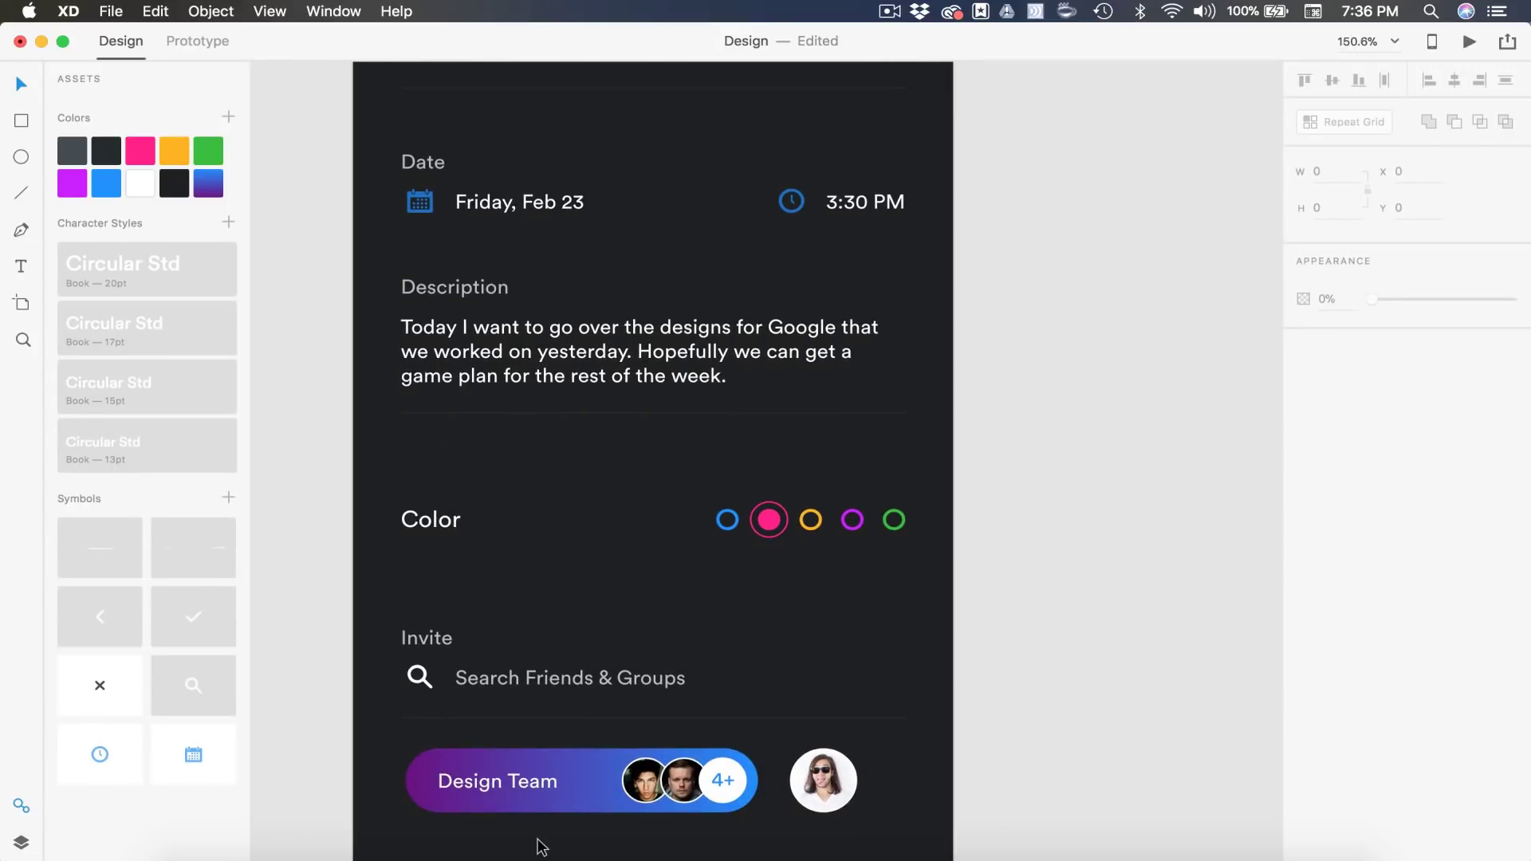
{"action": "scroll", "coordinate": [872, 566], "scroll_direction": "up", "scroll_amount": 6}
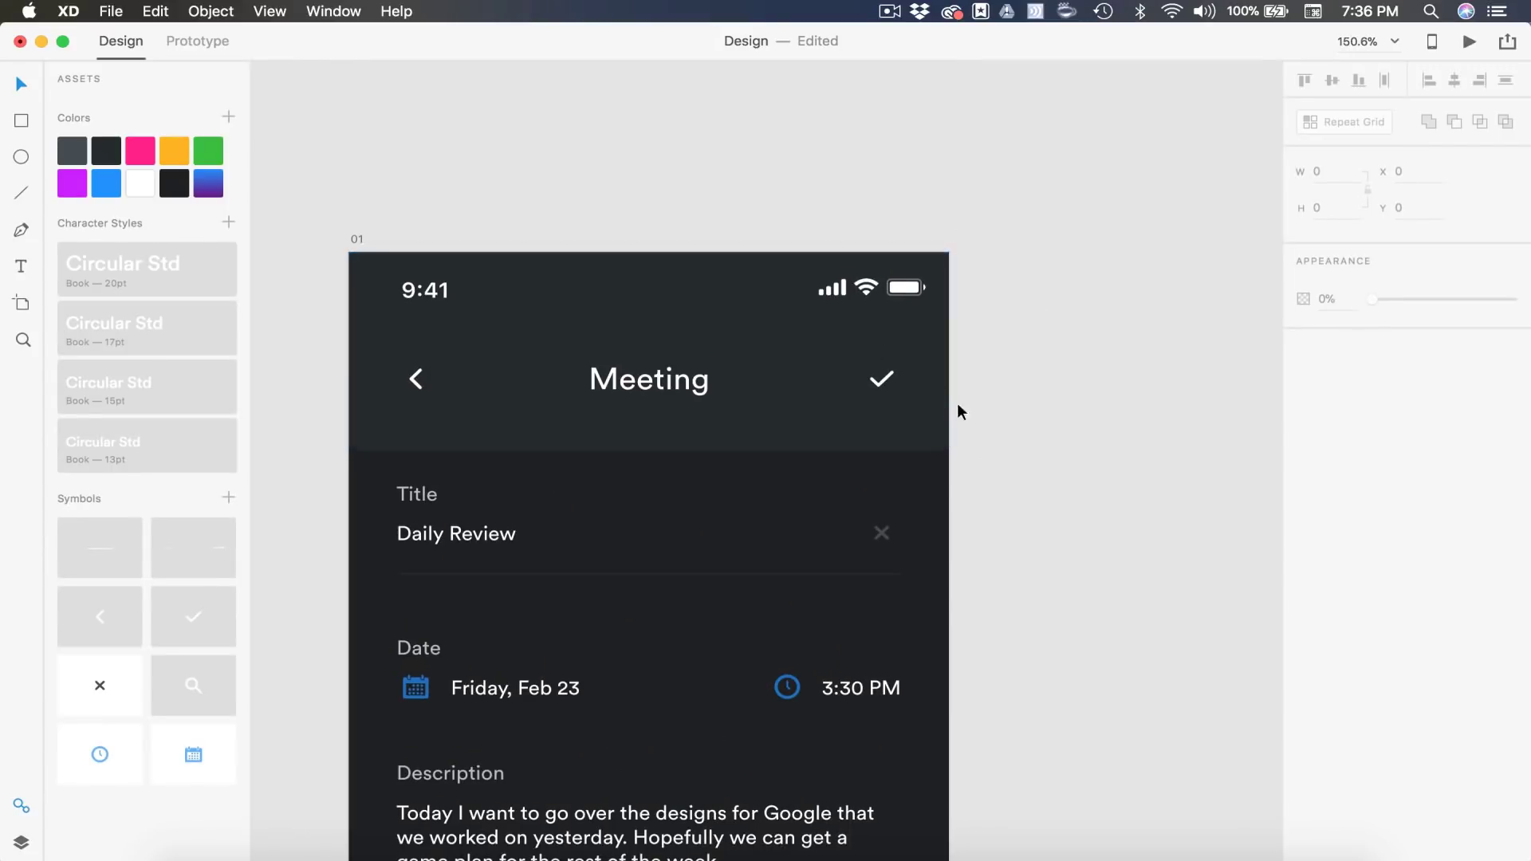
{"action": "scroll", "coordinate": [881, 382], "scroll_direction": "up", "scroll_amount": 5}
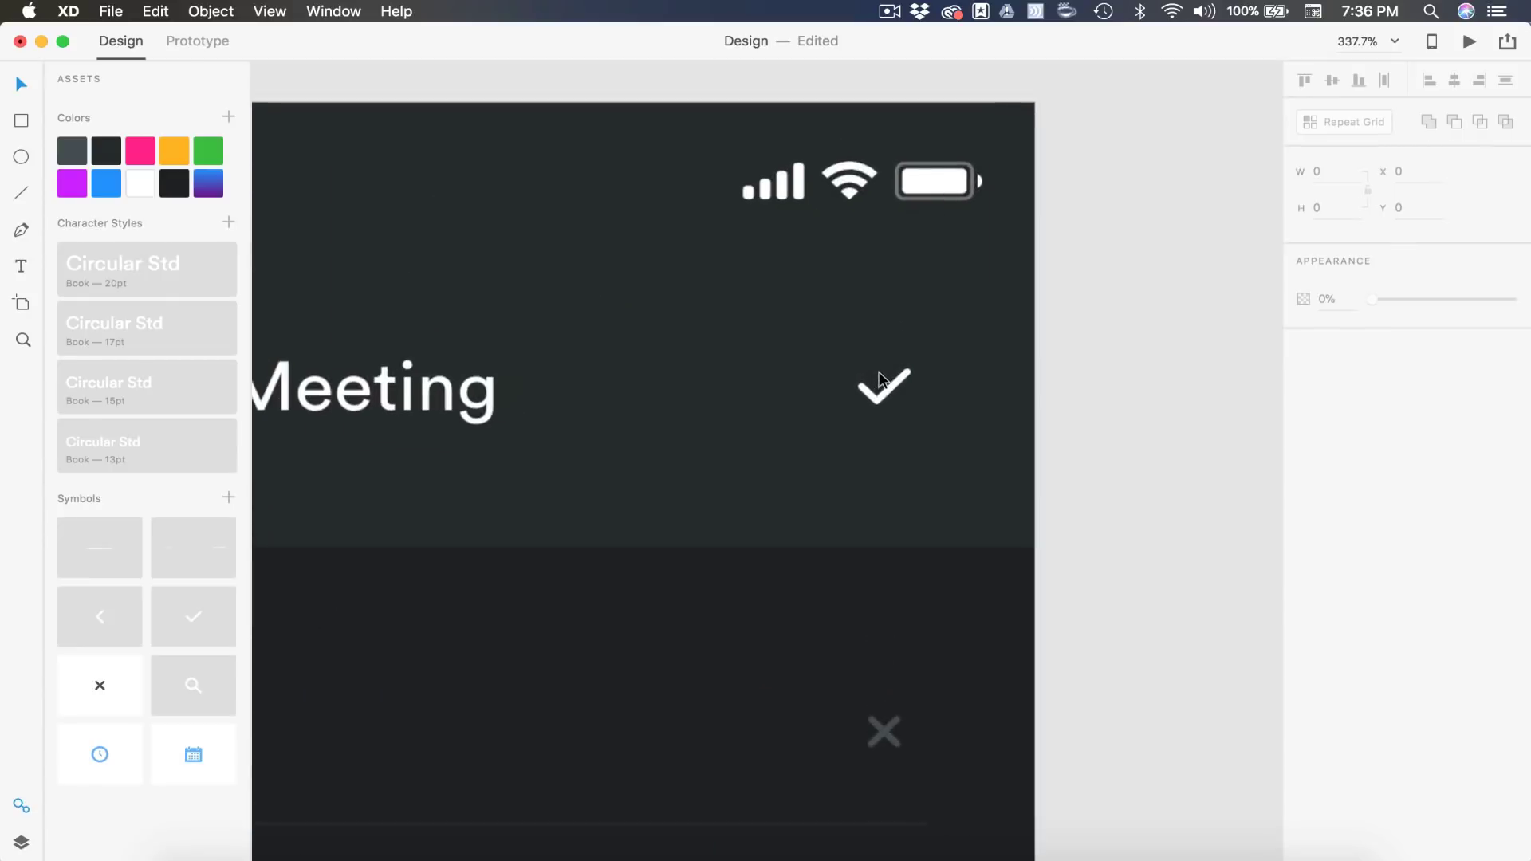
{"action": "left_click", "coordinate": [22, 121]}
{"action": "left_click_drag", "start_coordinate": [787, 331], "coordinate": [1146, 433]}
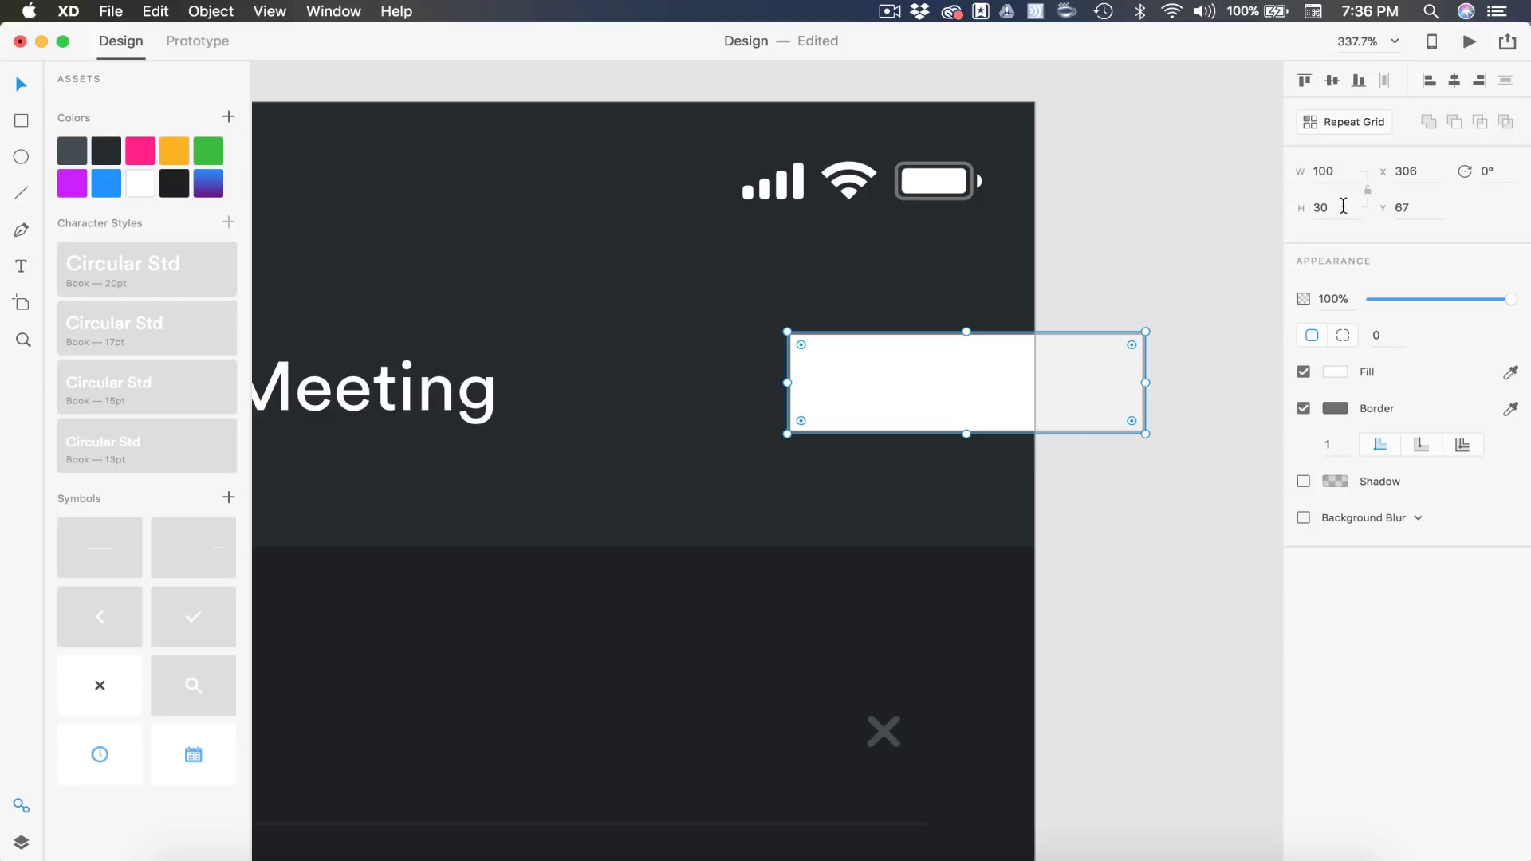
{"action": "type", "text": "40"}
{"action": "key", "text": "Return"}
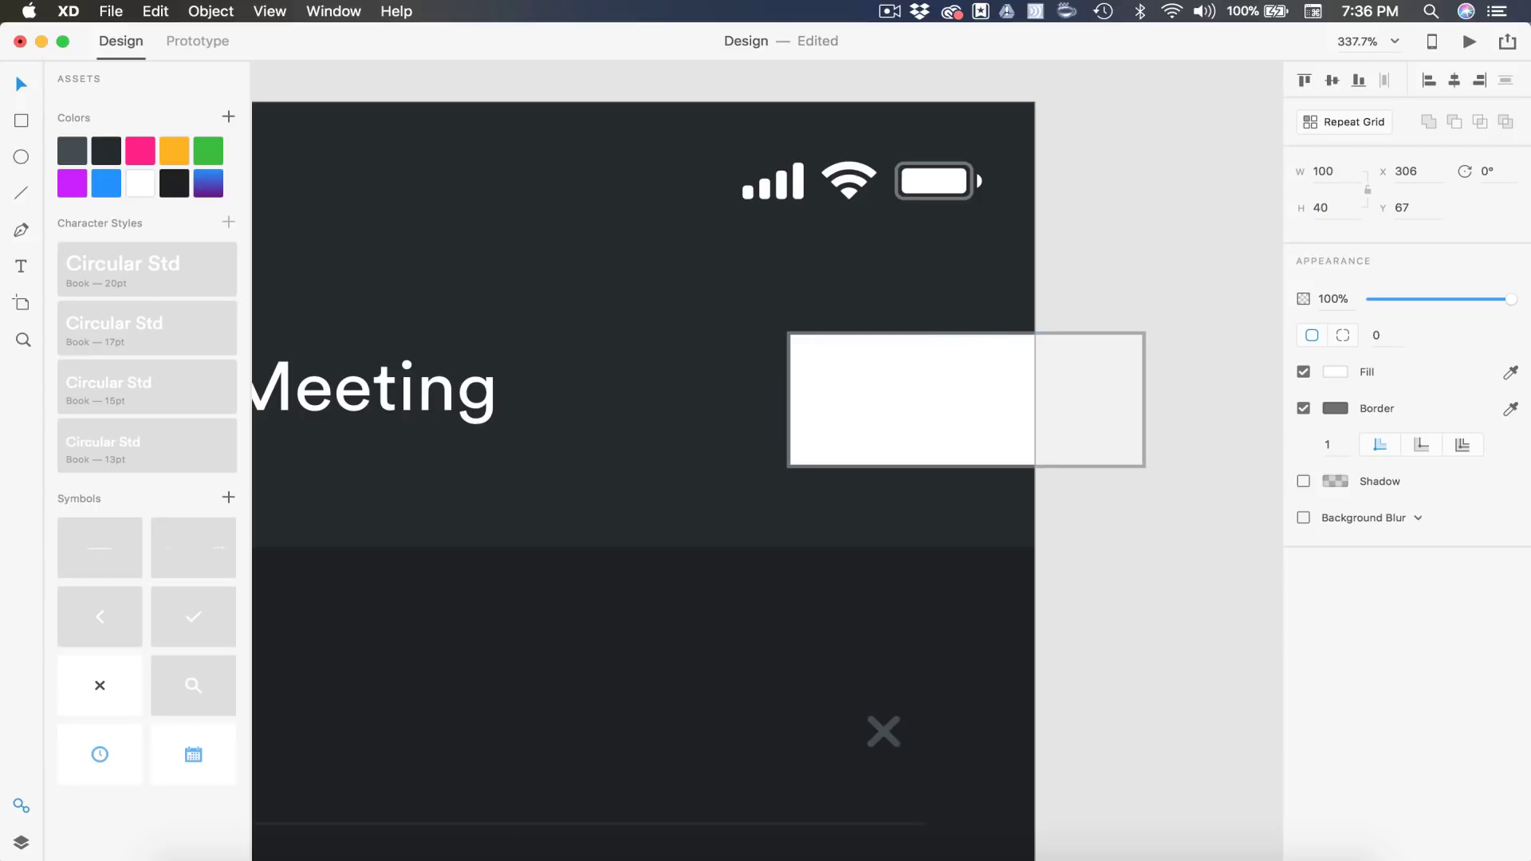
{"action": "left_click", "coordinate": [963, 429]}
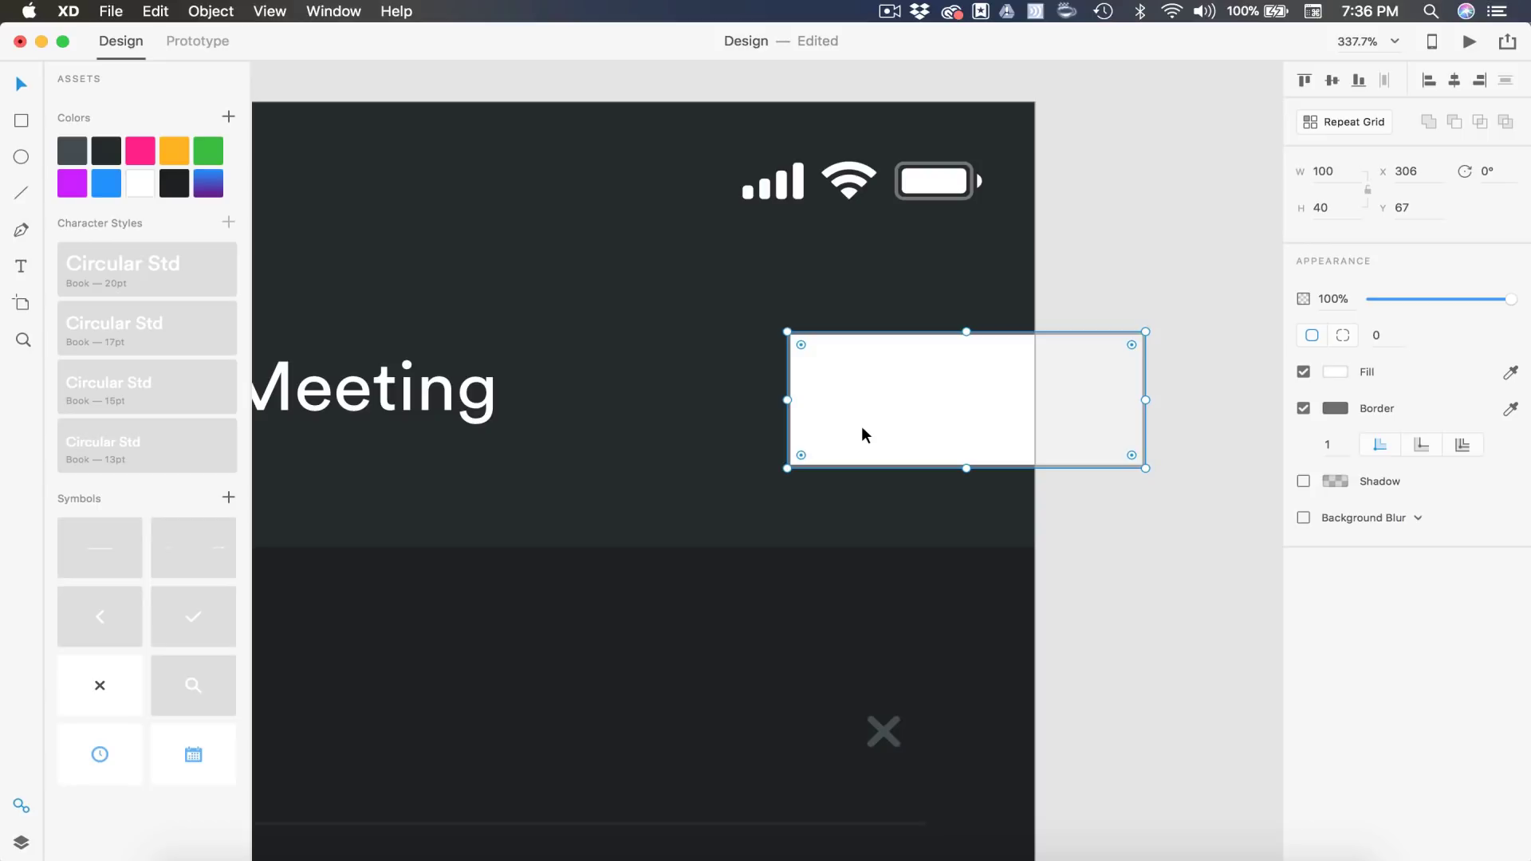
{"action": "key", "text": "super+shift+bracketleft"}
{"action": "key", "text": "super+z"}
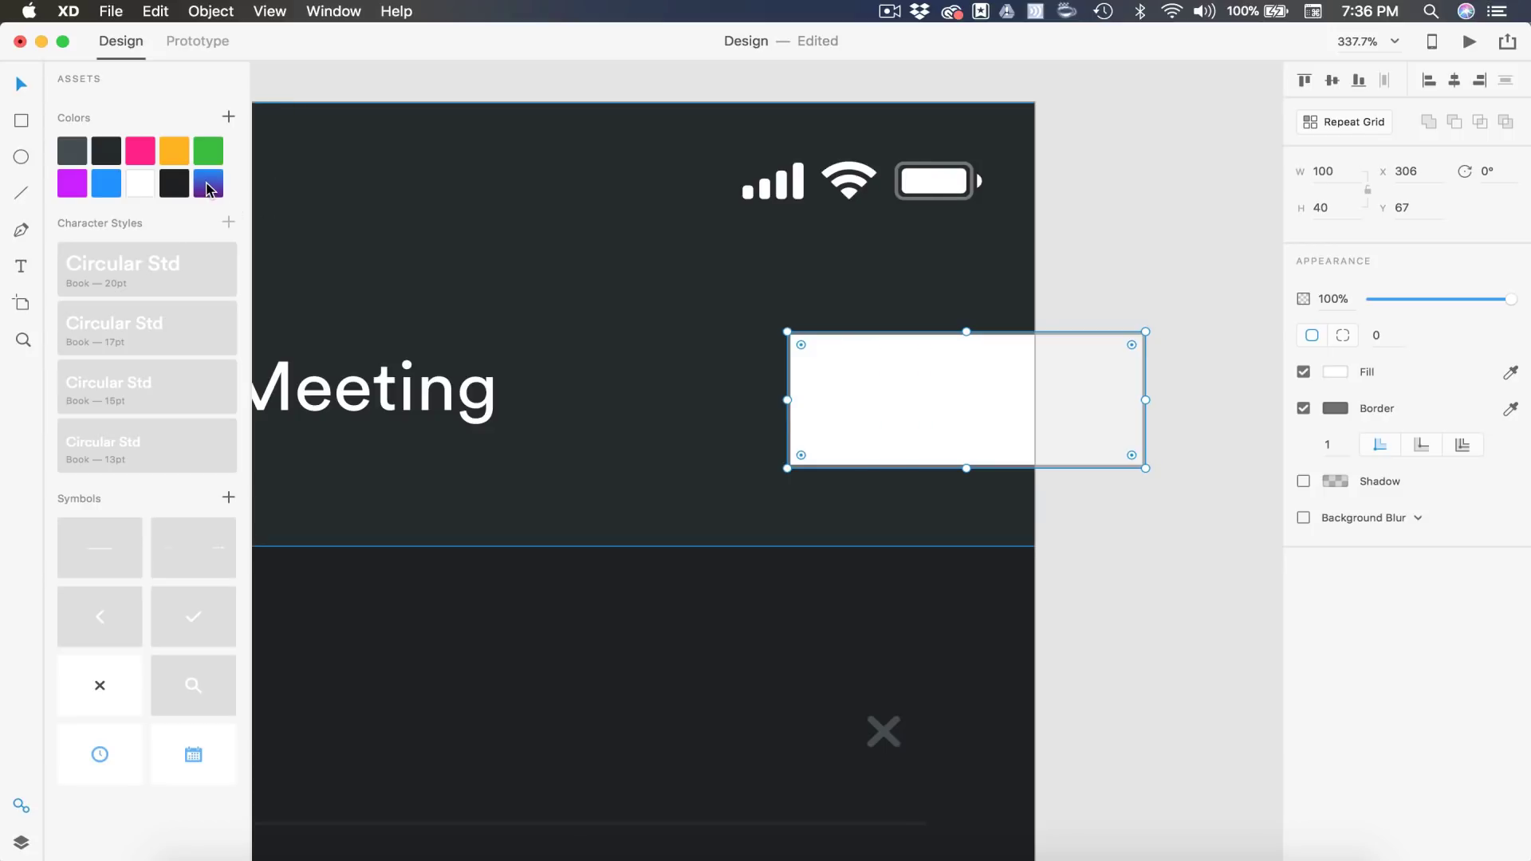
Fill the rectangle with the blue-purple gradient, centre it on the checkmark, and set corner radius 1000.
{"action": "left_click", "coordinate": [209, 185]}
{"action": "left_click_drag", "start_coordinate": [977, 417], "coordinate": [972, 404]}
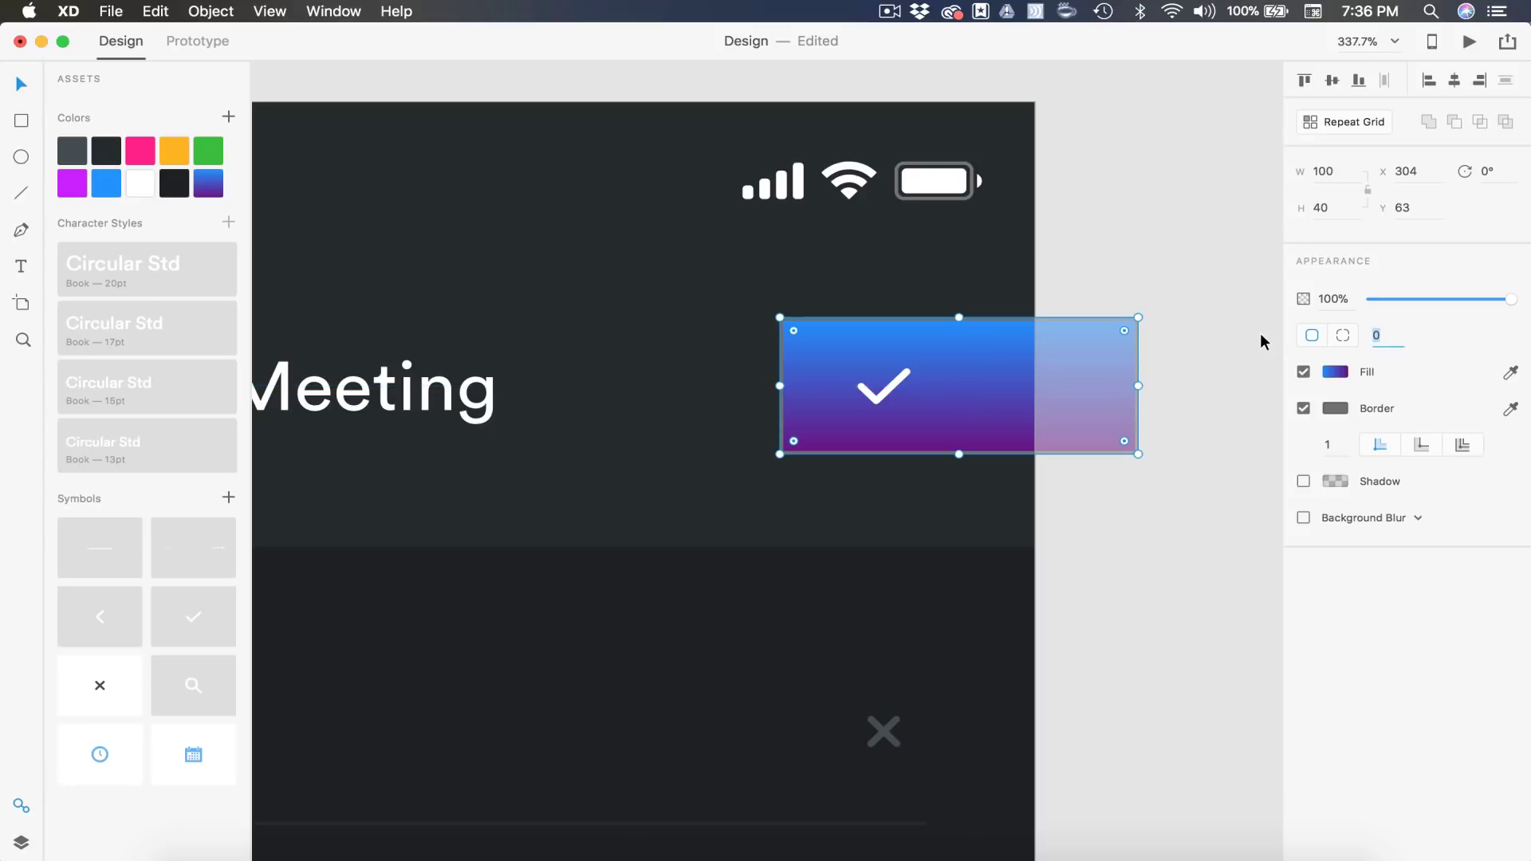
{"action": "type", "text": "1000"}
{"action": "key", "text": "Return"}
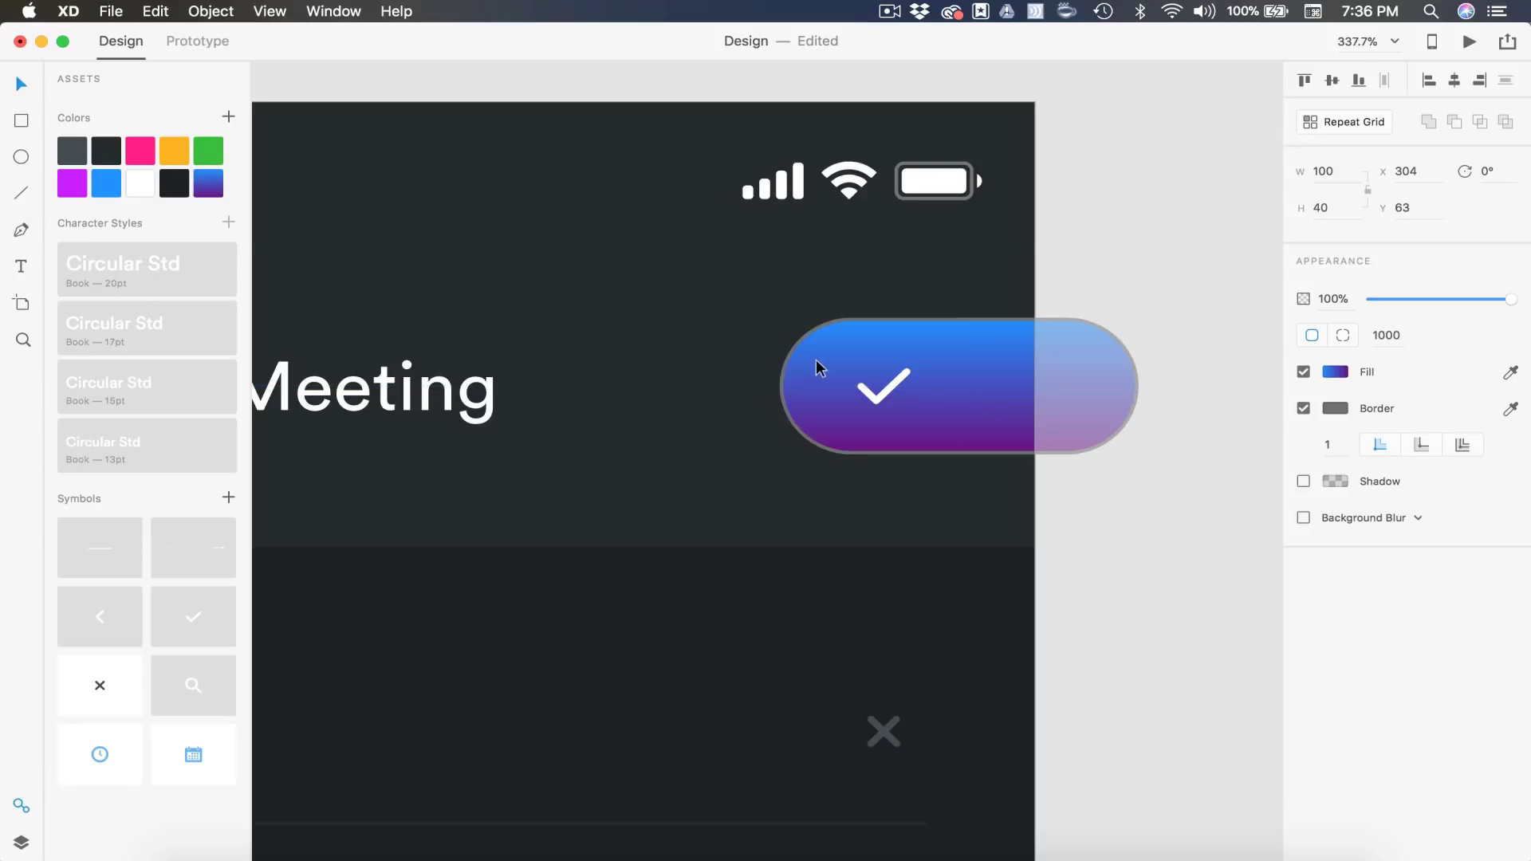
{"action": "left_click", "coordinate": [991, 415]}
{"action": "key", "text": "Left"}
{"action": "key", "text": "Left"}
{"action": "key", "text": "Left"}
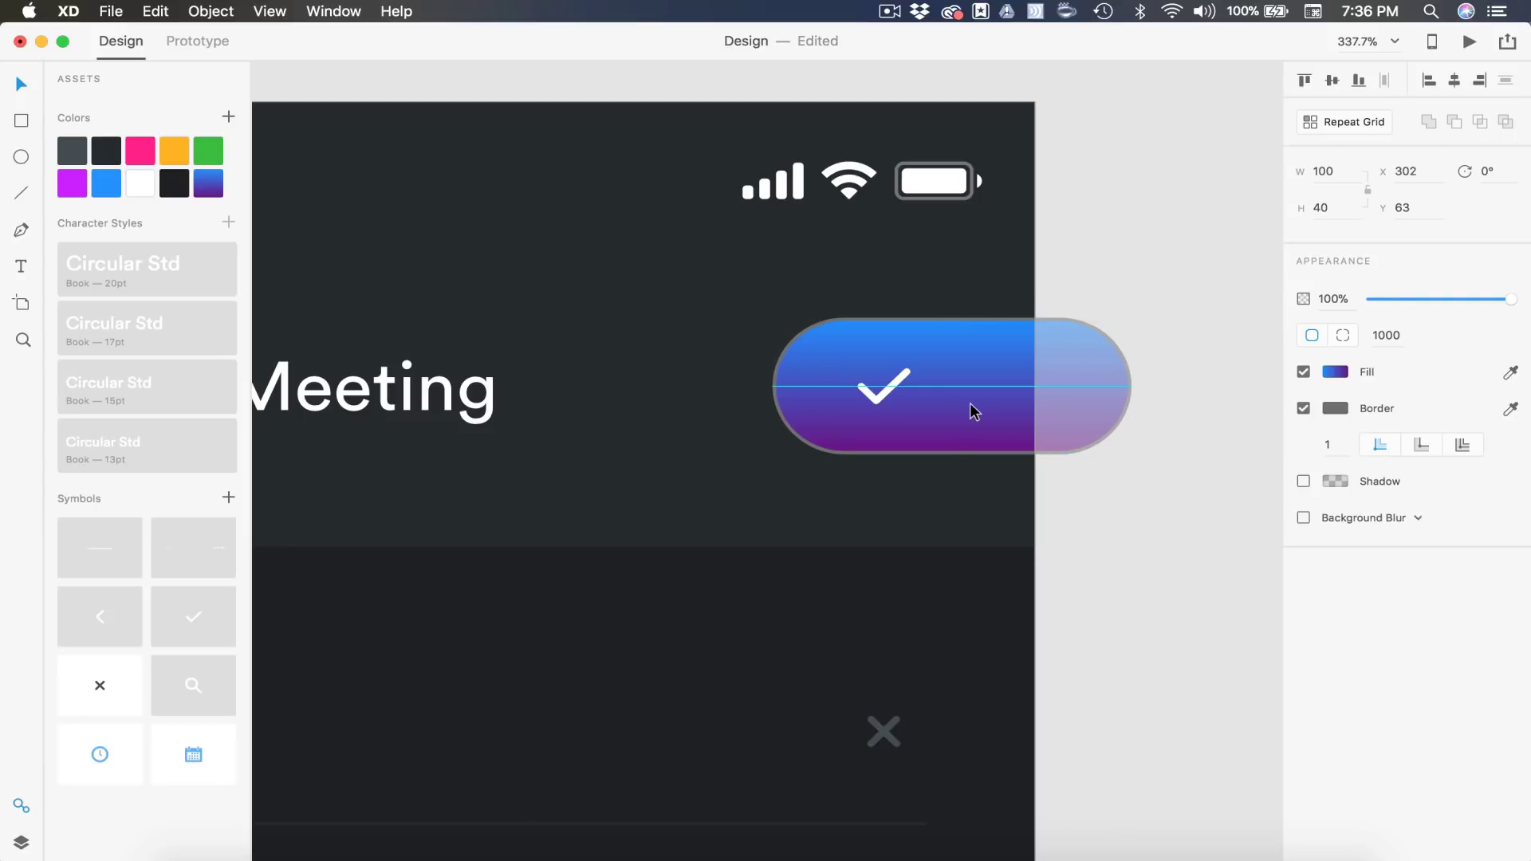
Remove the pill's border and make its gradient run horizontally from purple to blue.
{"action": "left_click", "coordinate": [1304, 409]}
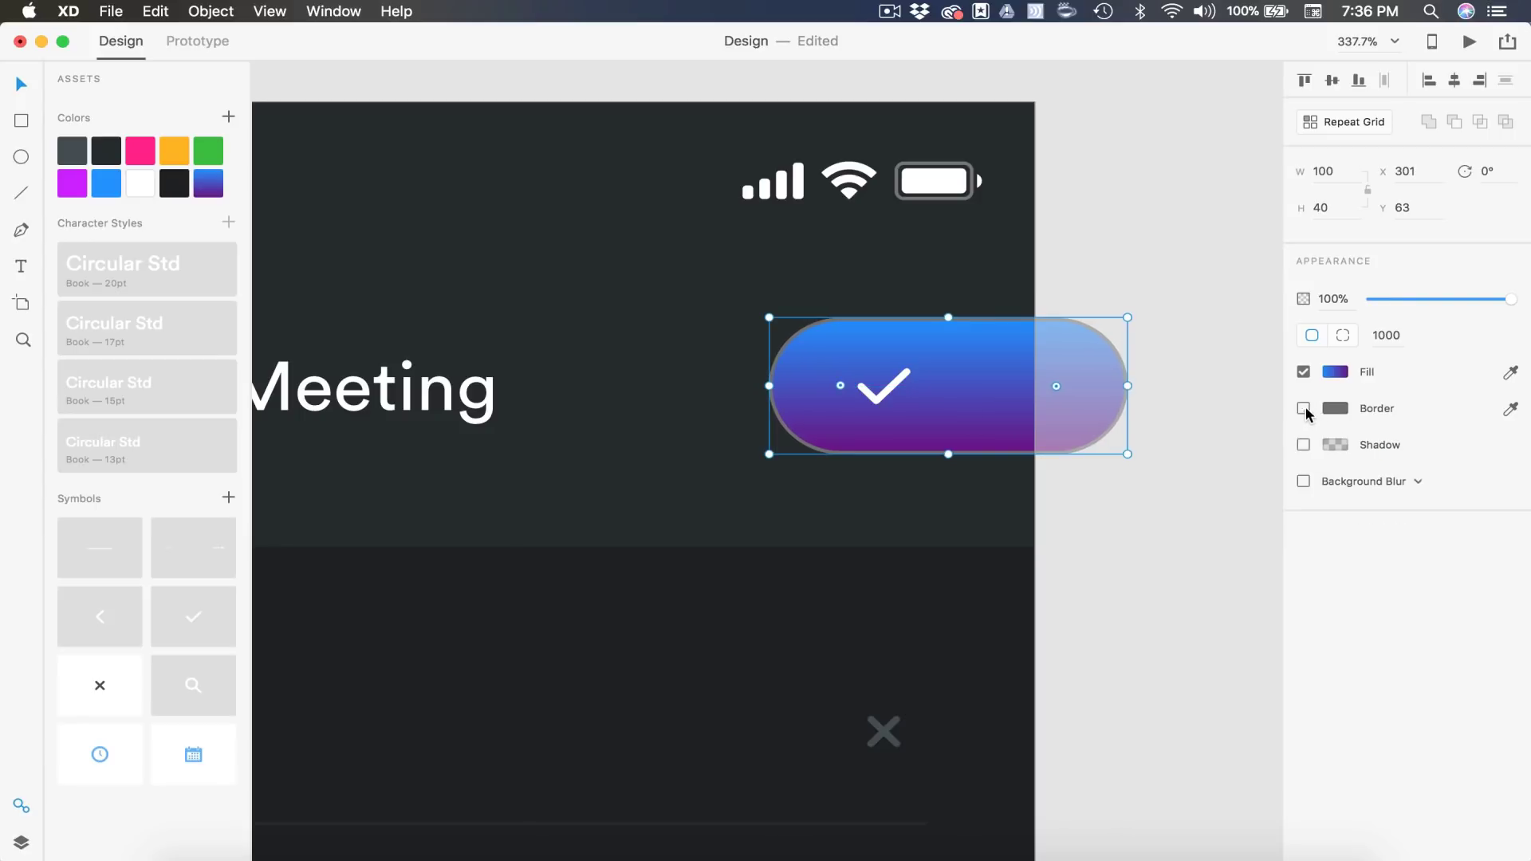
{"action": "left_click", "coordinate": [1335, 372]}
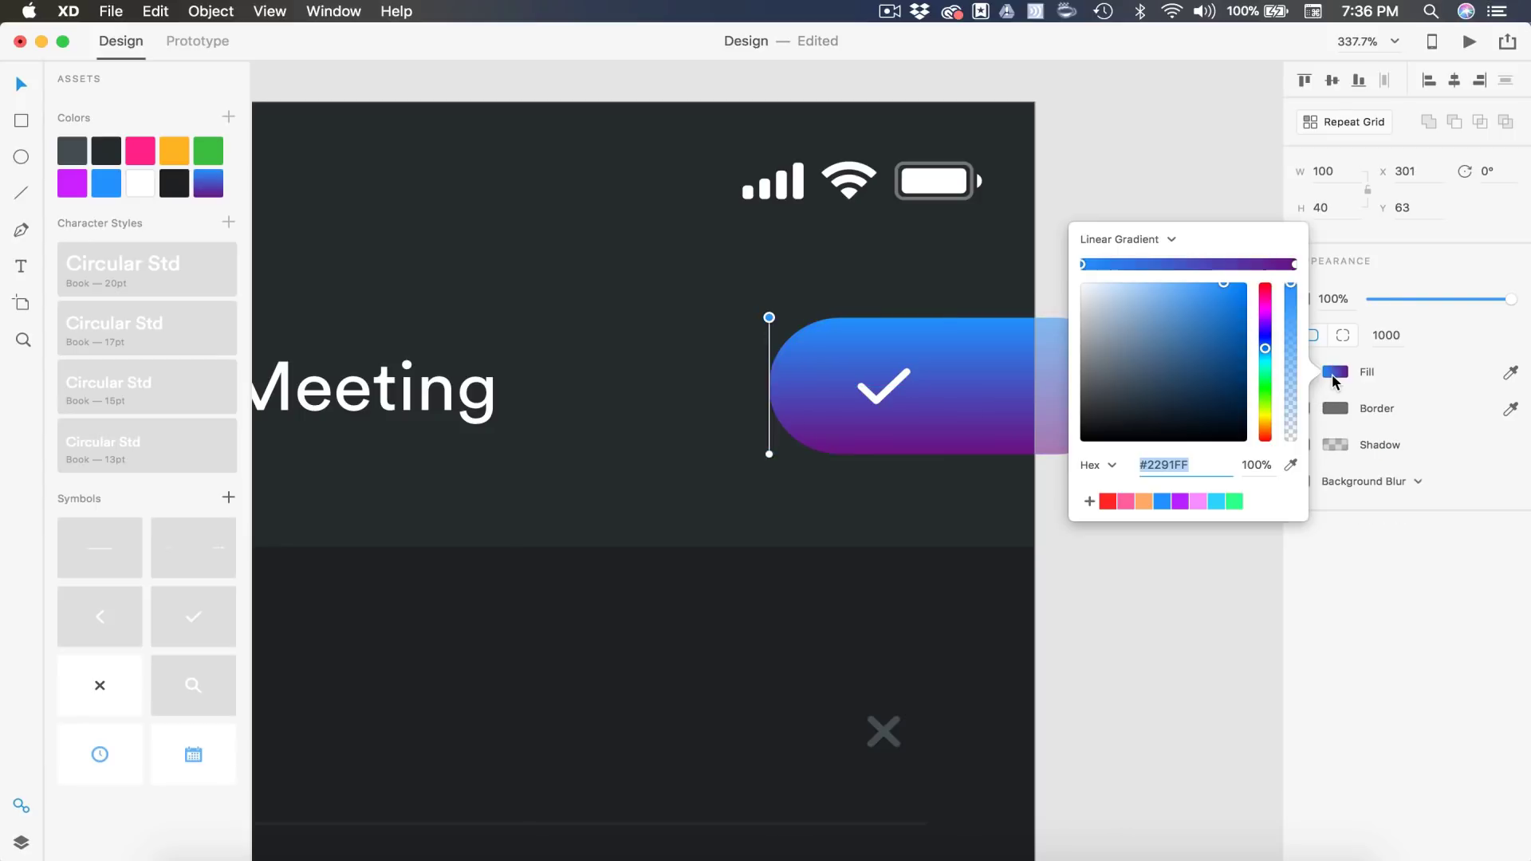
{"action": "scroll", "coordinate": [875, 331], "scroll_direction": "right", "scroll_amount": 5}
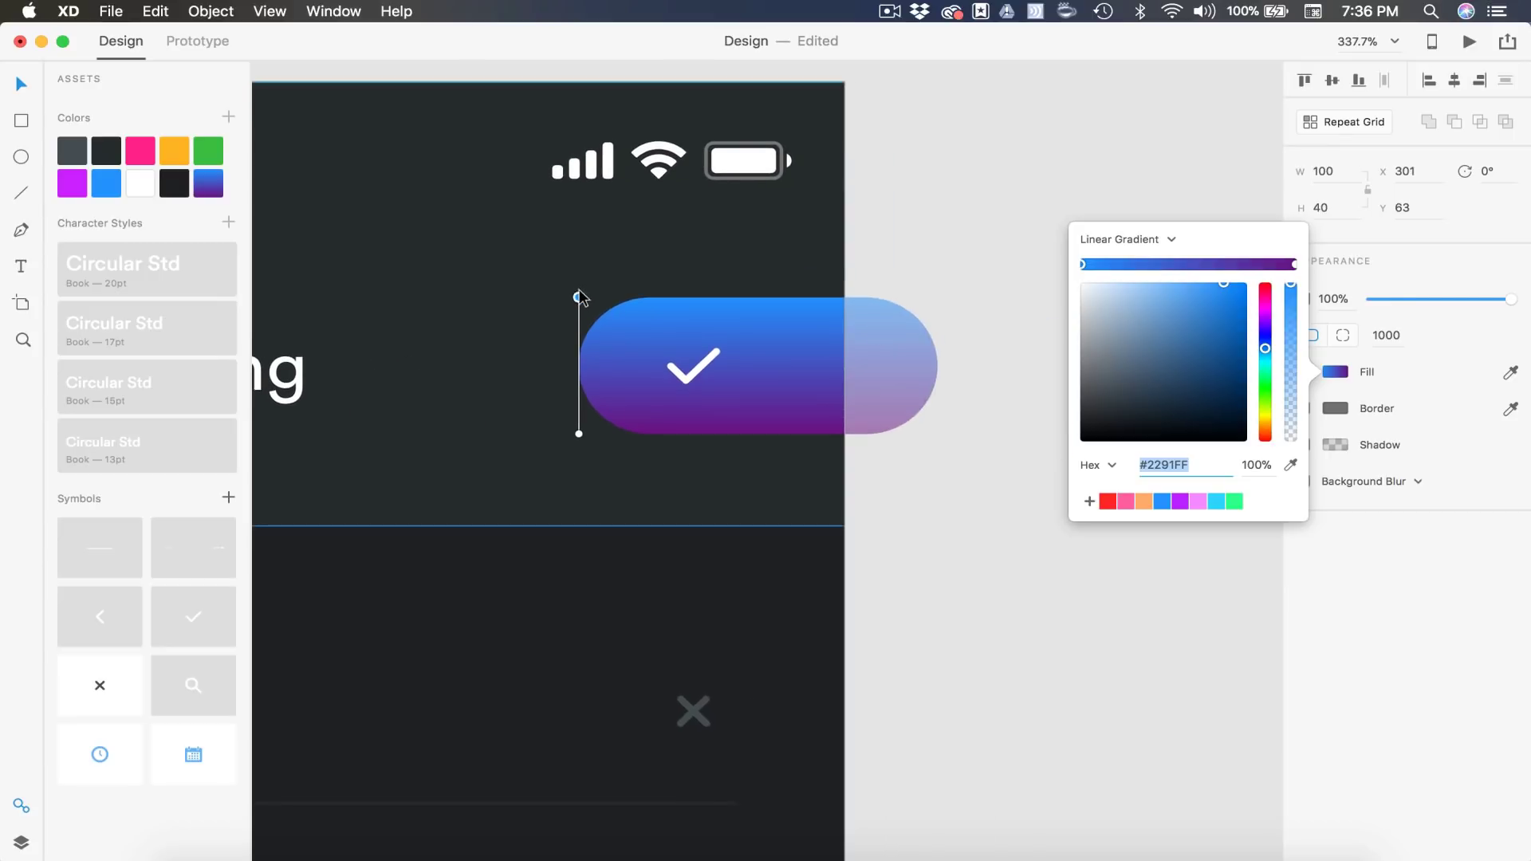
{"action": "left_click_drag", "start_coordinate": [579, 295], "coordinate": [918, 436]}
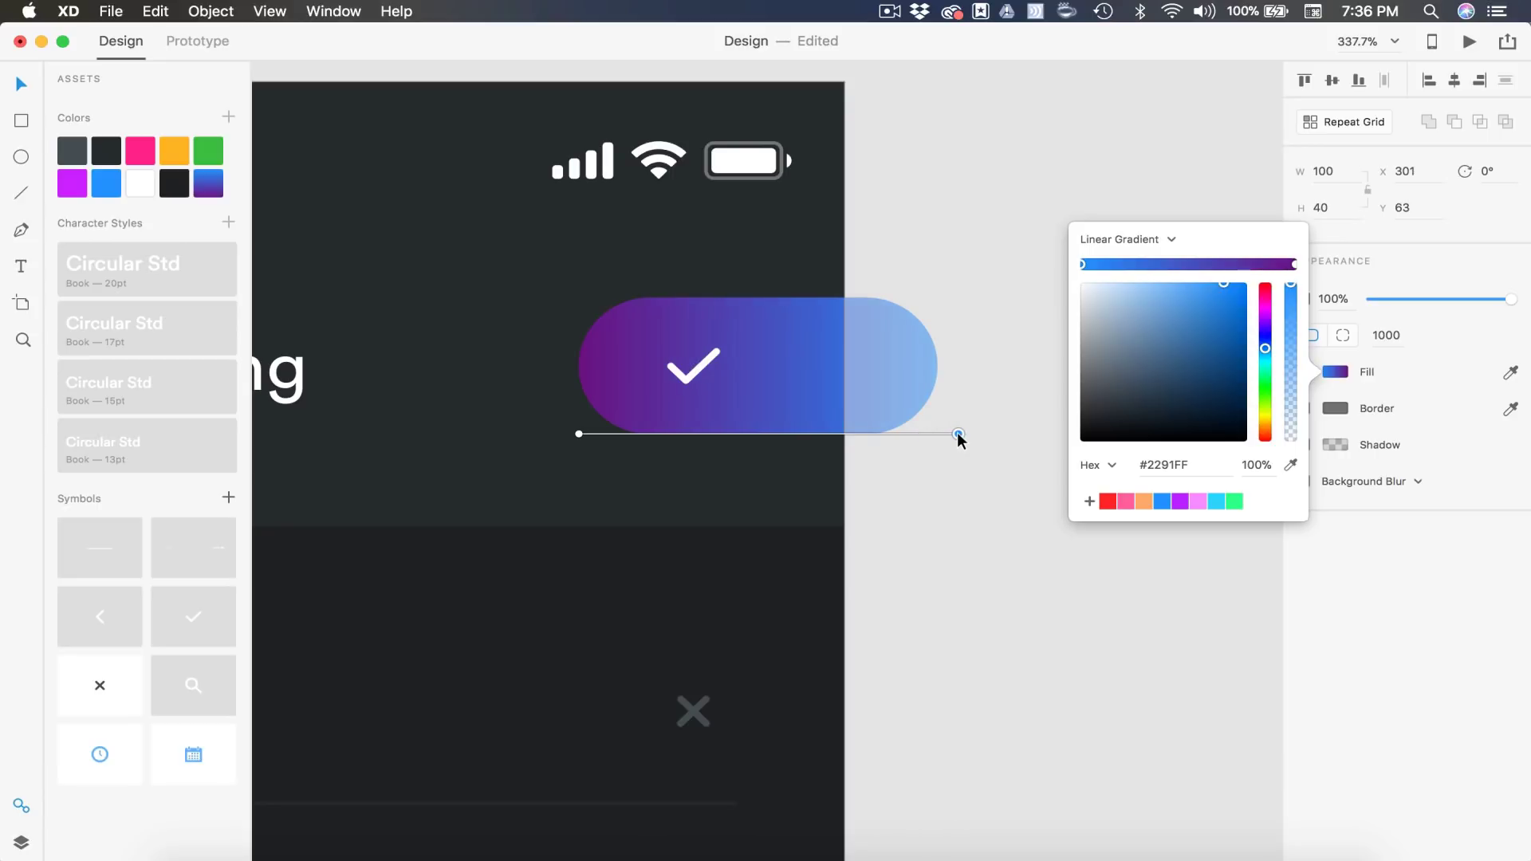
{"action": "left_click", "coordinate": [950, 502]}
{"action": "scroll", "coordinate": [949, 502], "scroll_direction": "down", "scroll_amount": 10}
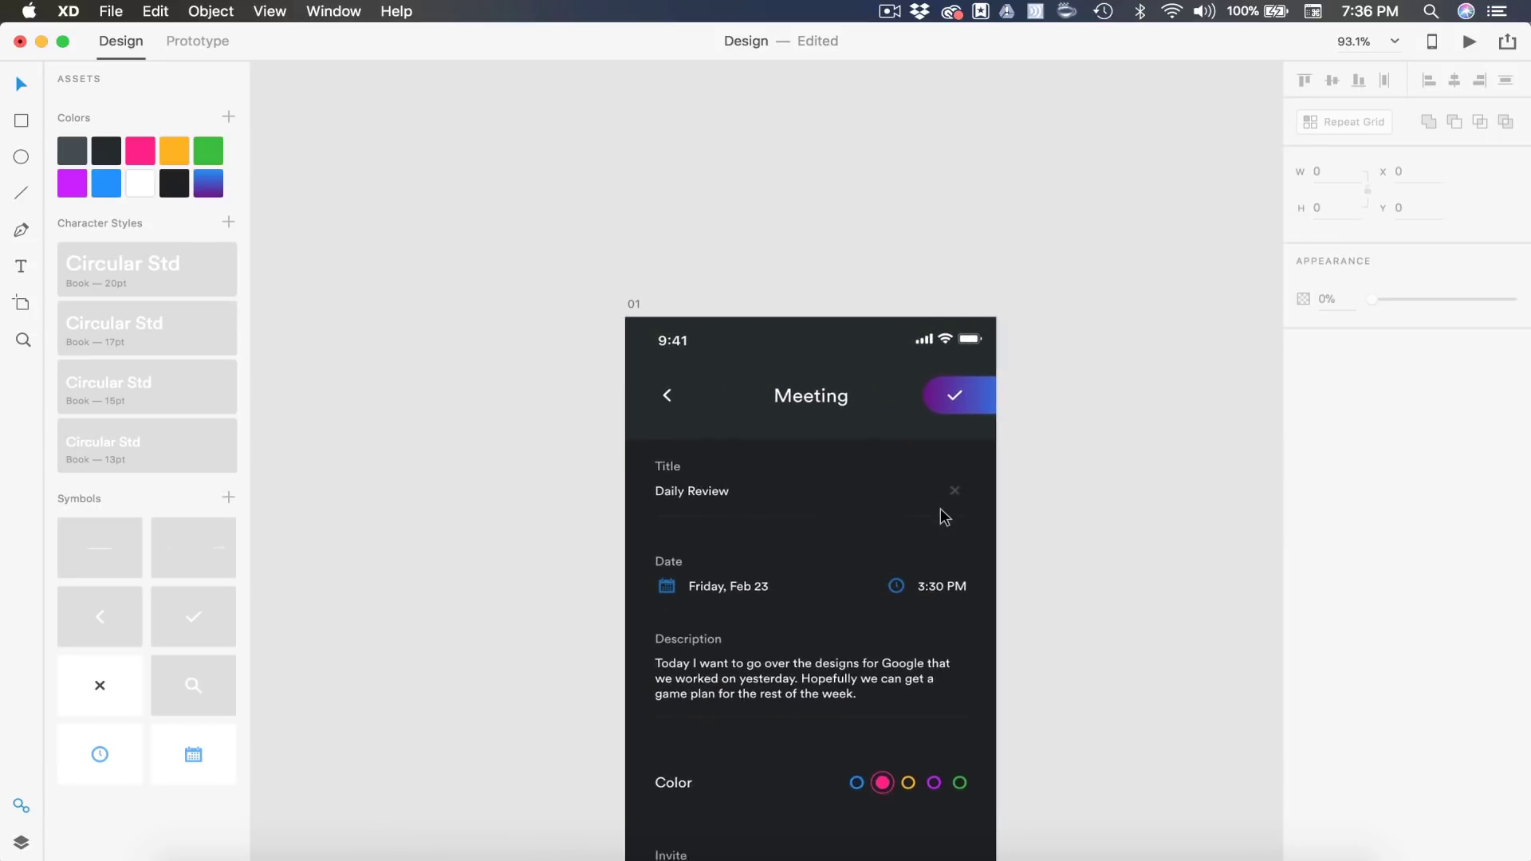
{"action": "scroll", "coordinate": [944, 517], "scroll_direction": "down", "scroll_amount": 5}
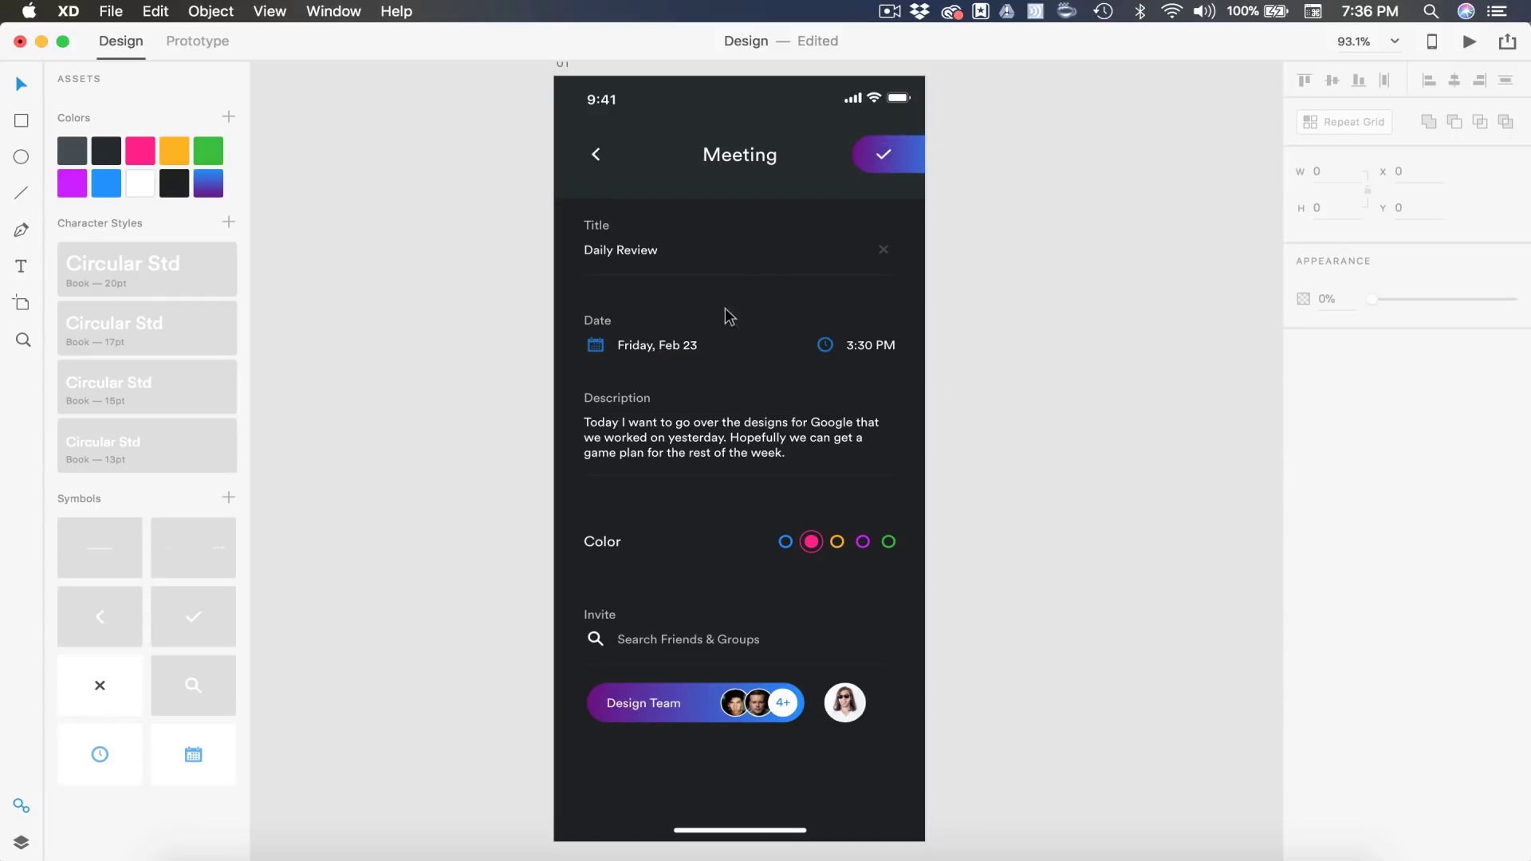
{"action": "scroll", "coordinate": [829, 423], "scroll_direction": "down", "scroll_amount": 2}
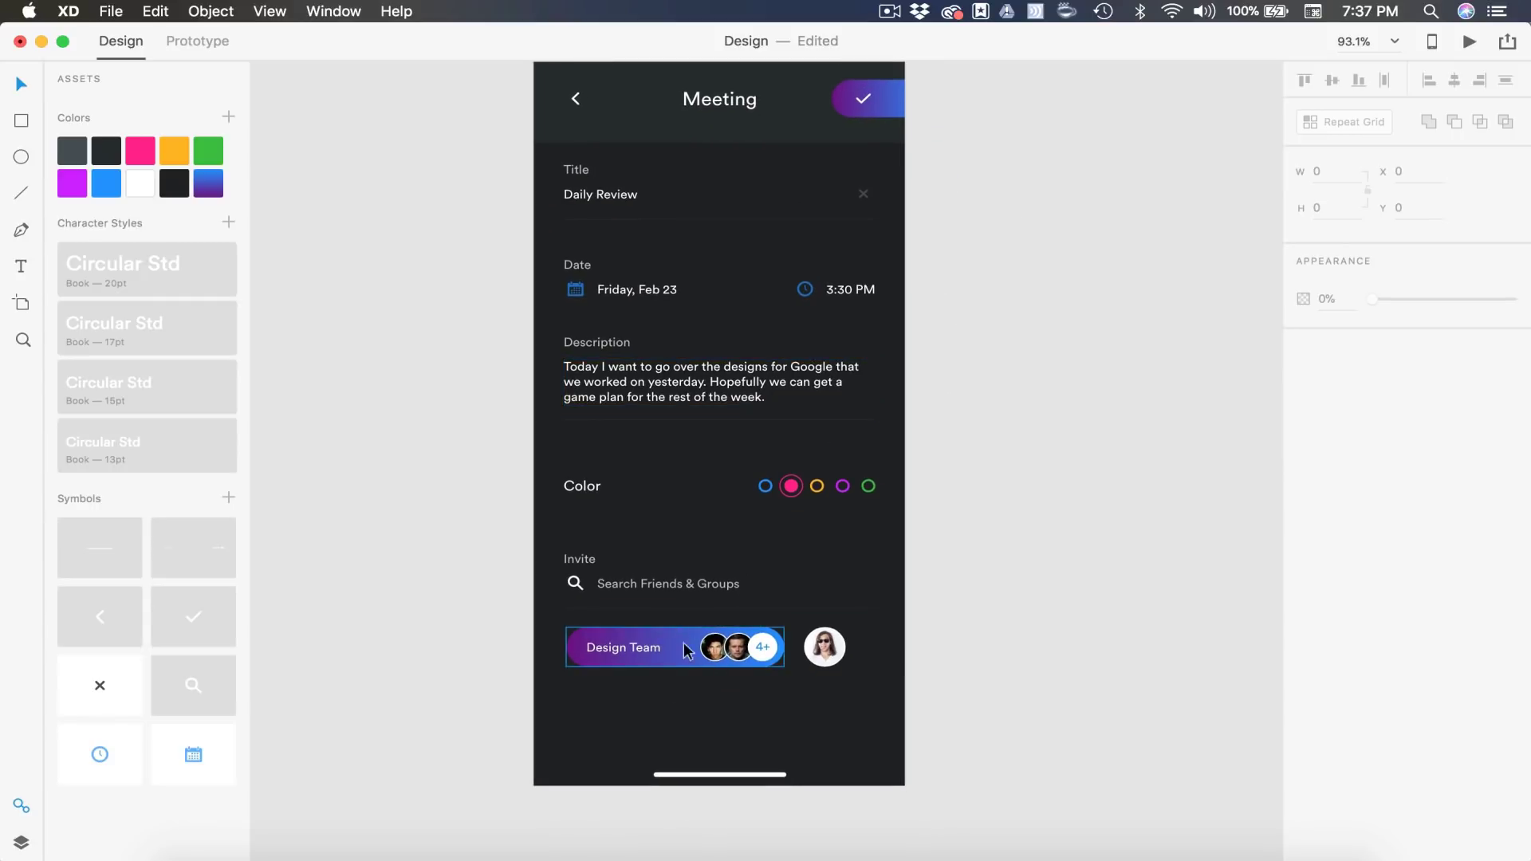